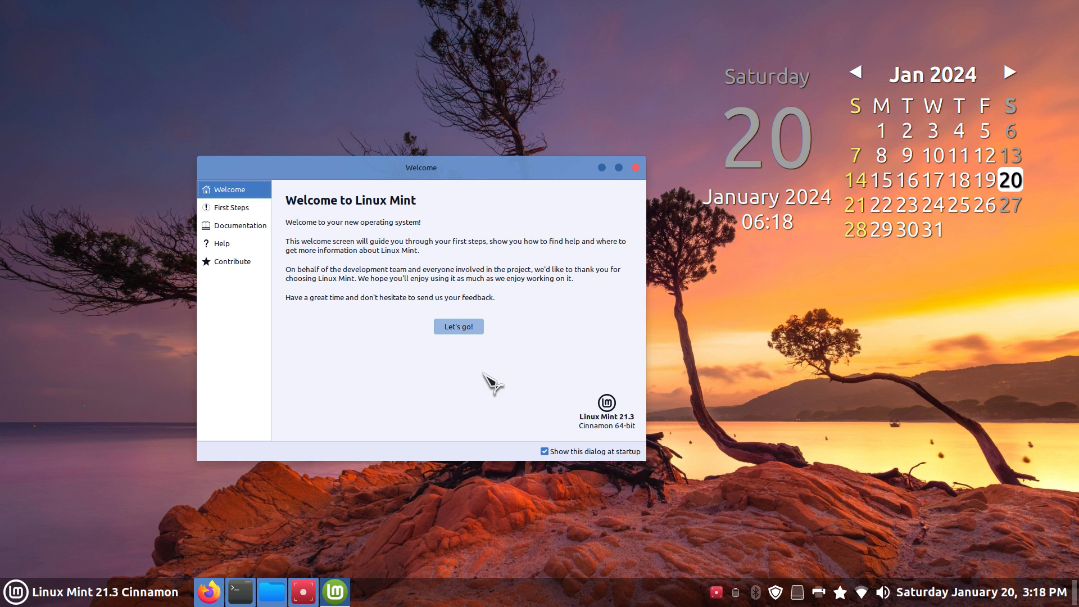
Review the current theme settings and the downloadable themes in System Settings, and close the settings window
right_click(515, 597)
click(520, 564)
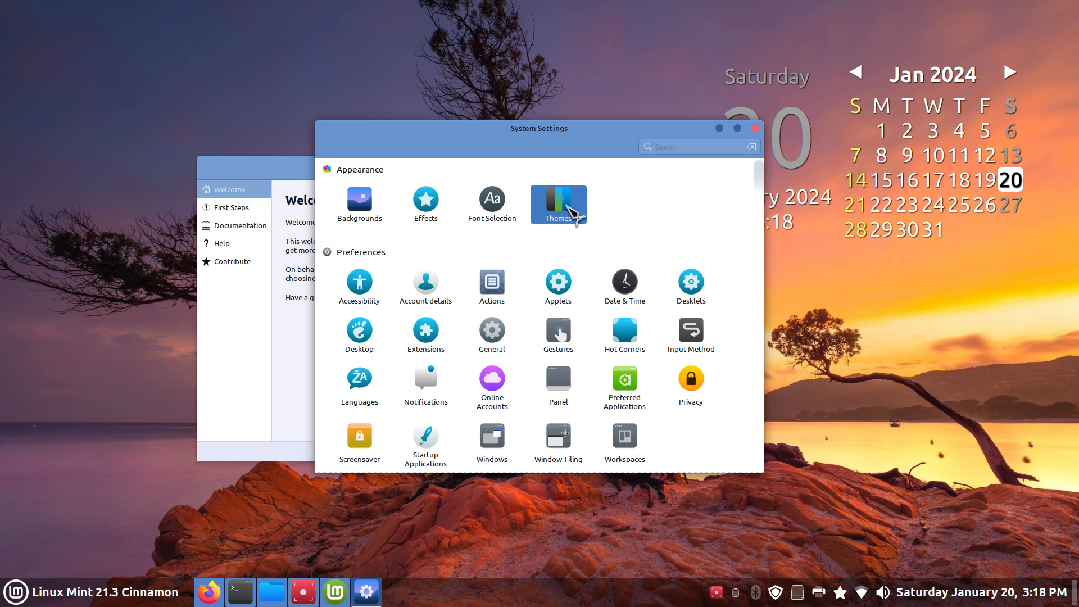
click(562, 207)
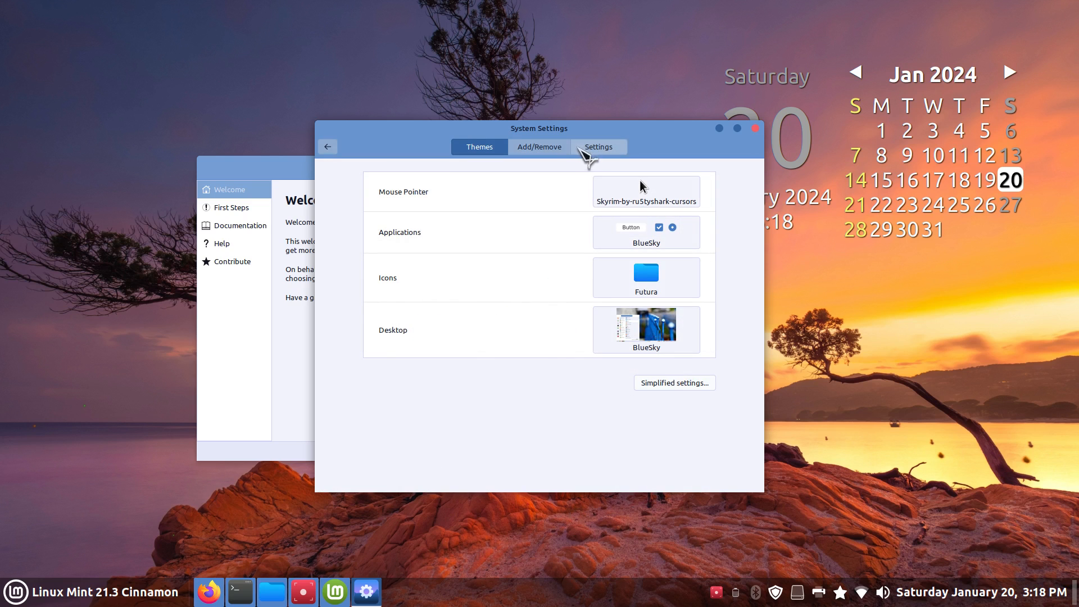
click(555, 149)
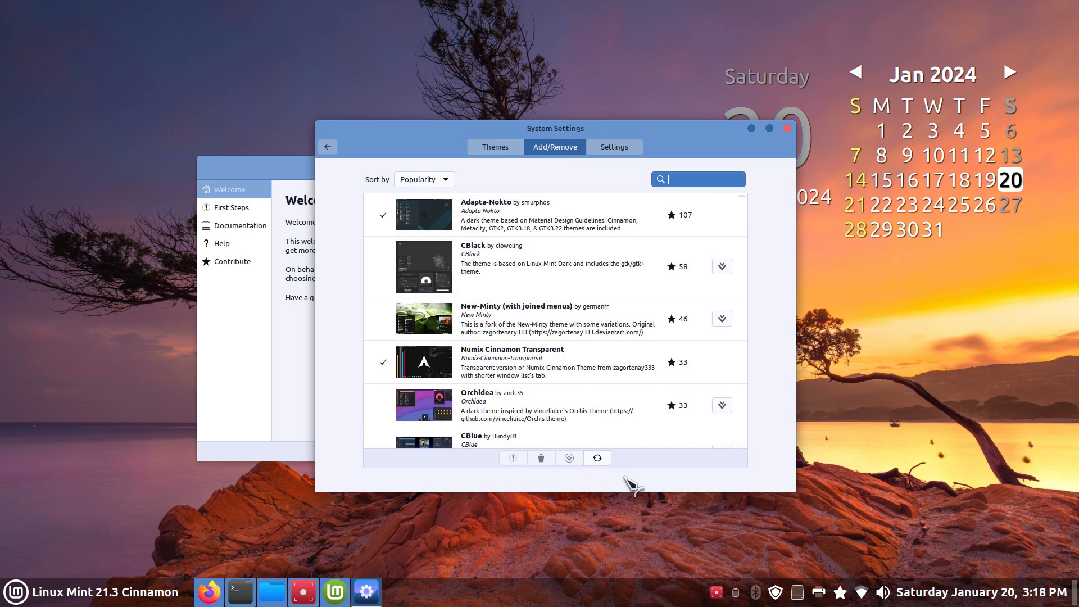
click(498, 147)
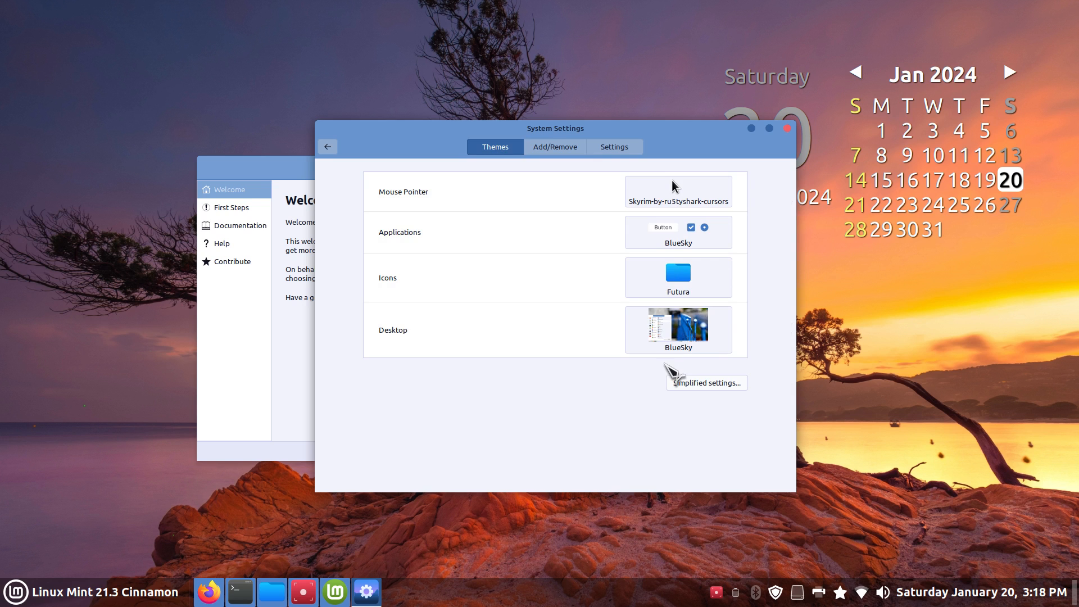
click(788, 129)
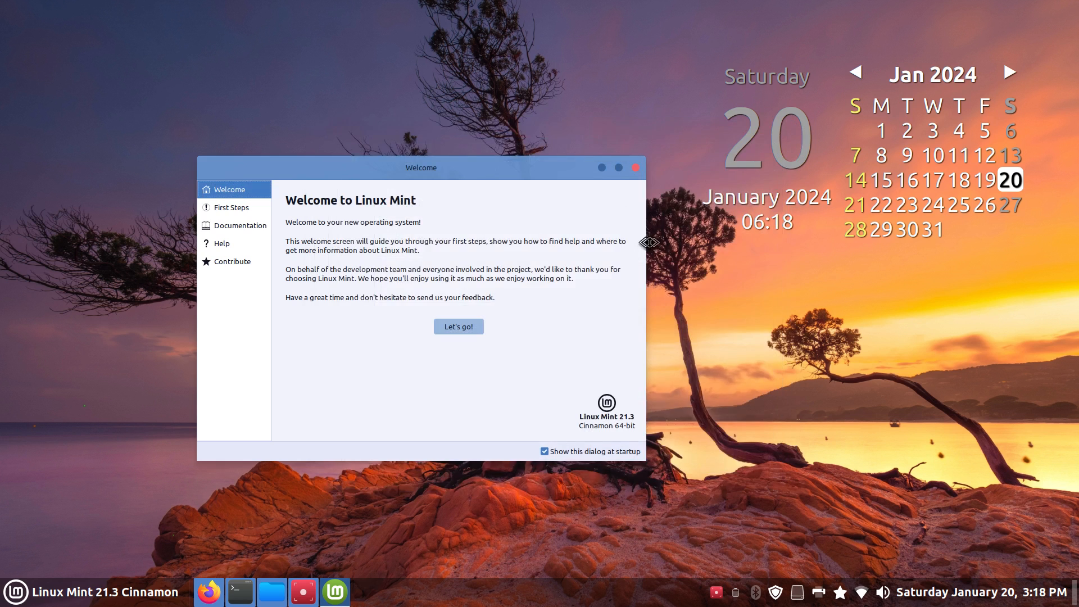
Check the application menu and the home folder's look under the current theme, and close the Welcome screen
click(76, 591)
click(457, 381)
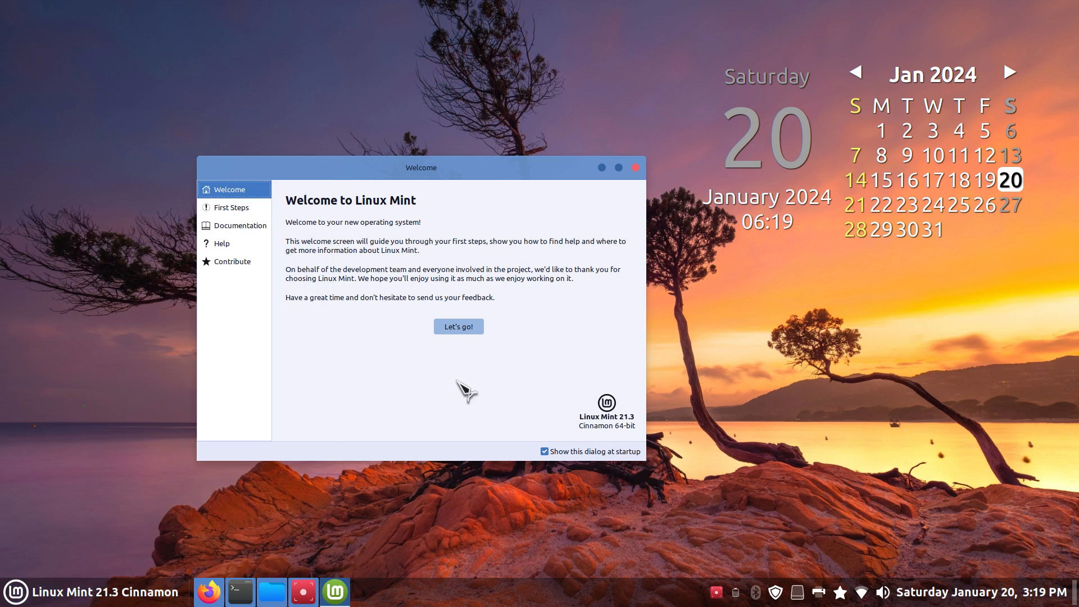
click(272, 591)
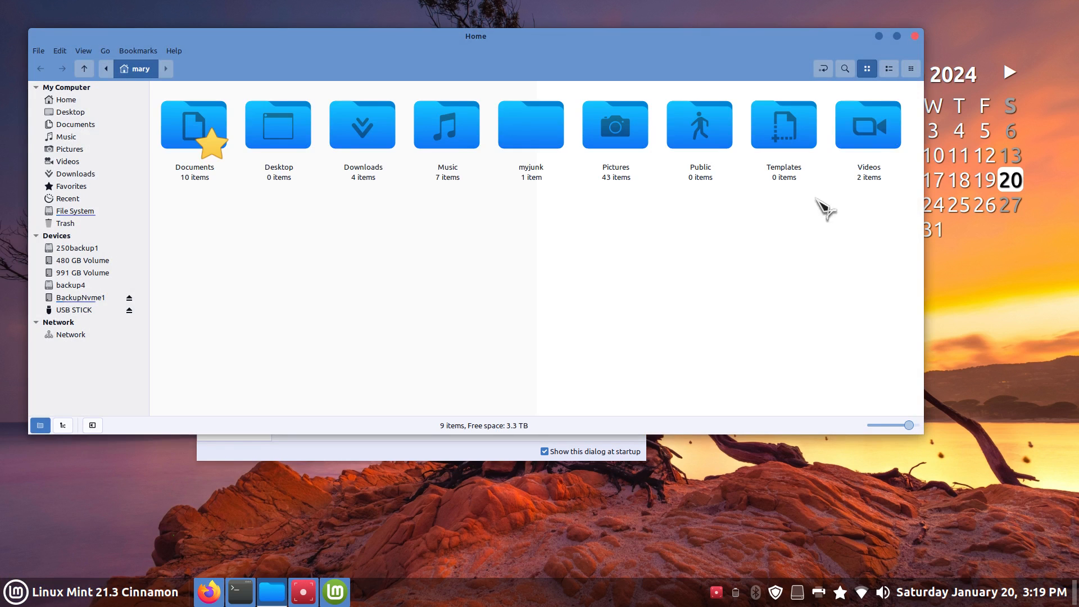
click(915, 36)
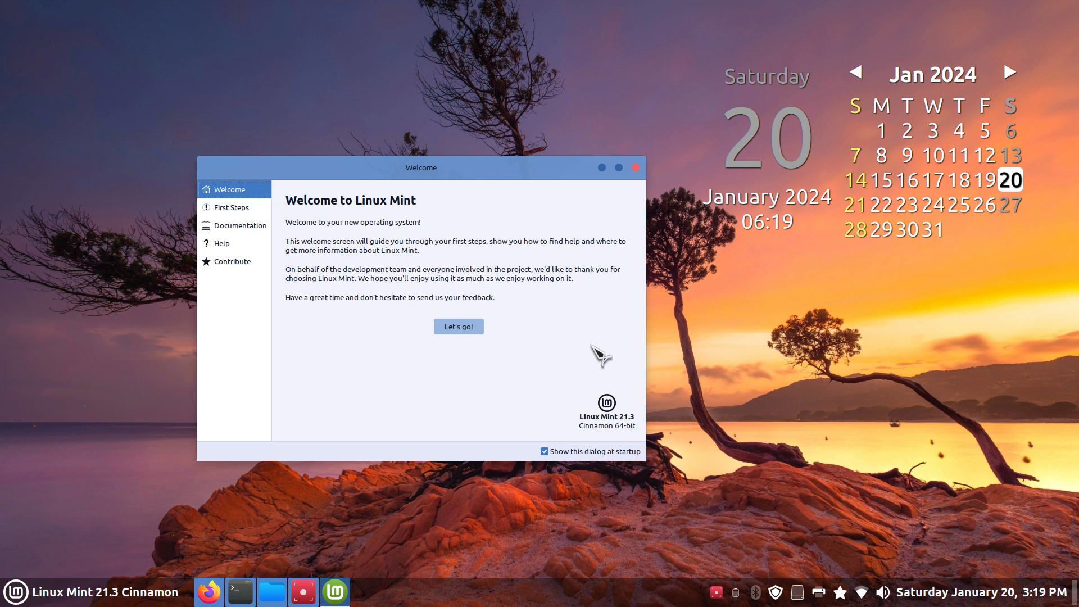
click(635, 167)
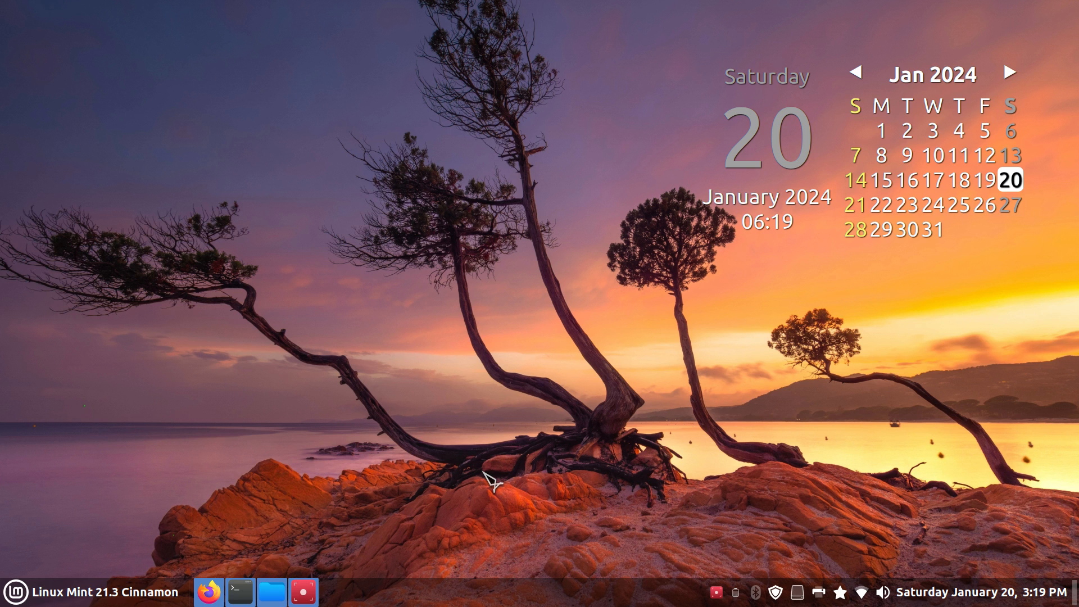
Open the home folder in the file manager and display its location as an editable path
click(21, 597)
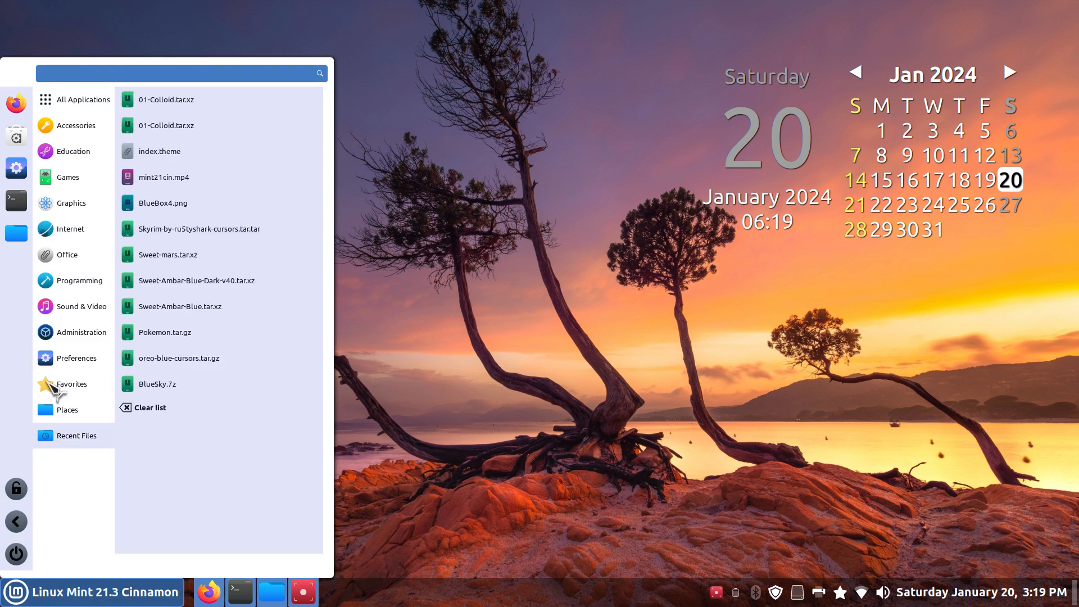
click(467, 348)
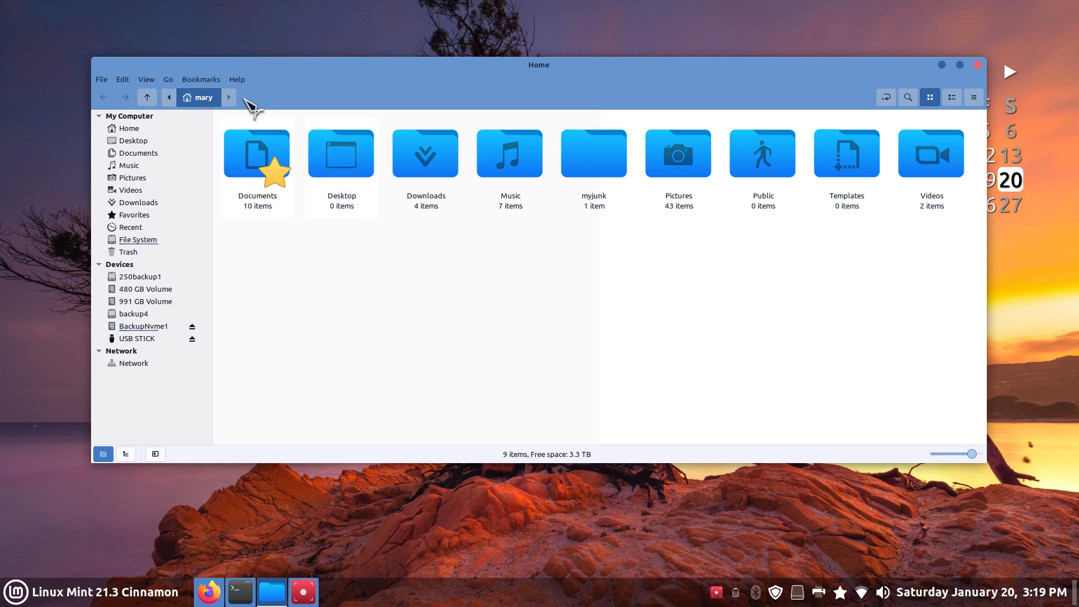
click(216, 97)
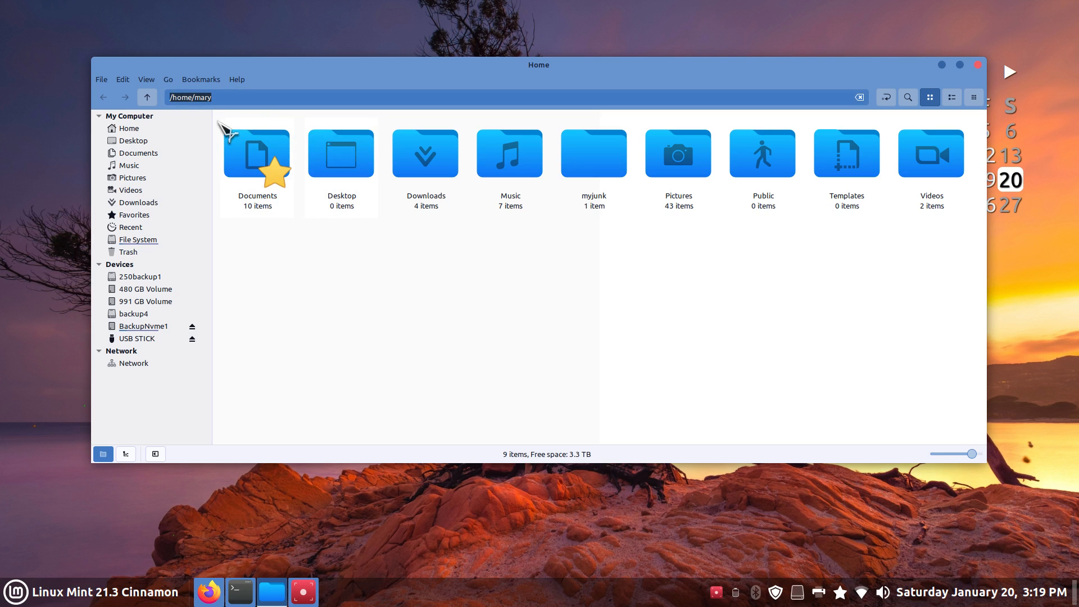
Open the theme settings again and look over the downloadable themes sorted by popularity
right_click(490, 598)
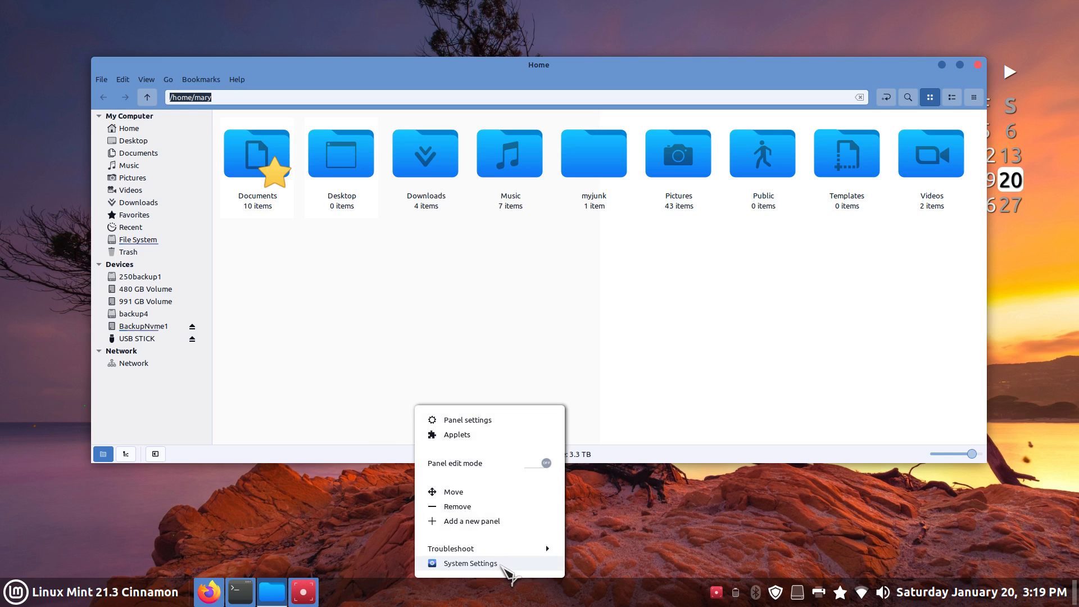
click(500, 565)
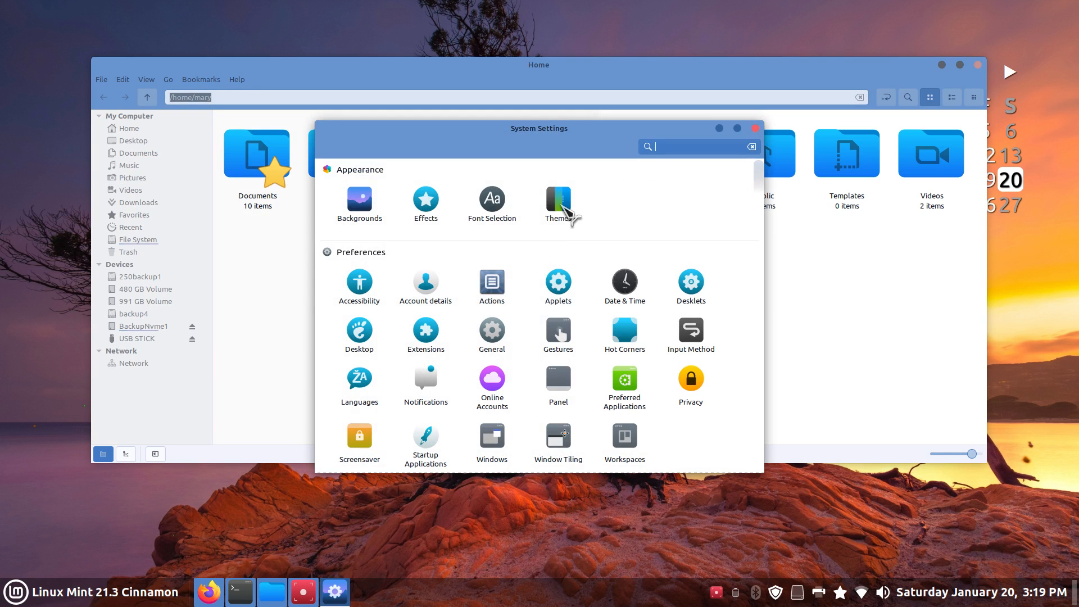
click(560, 203)
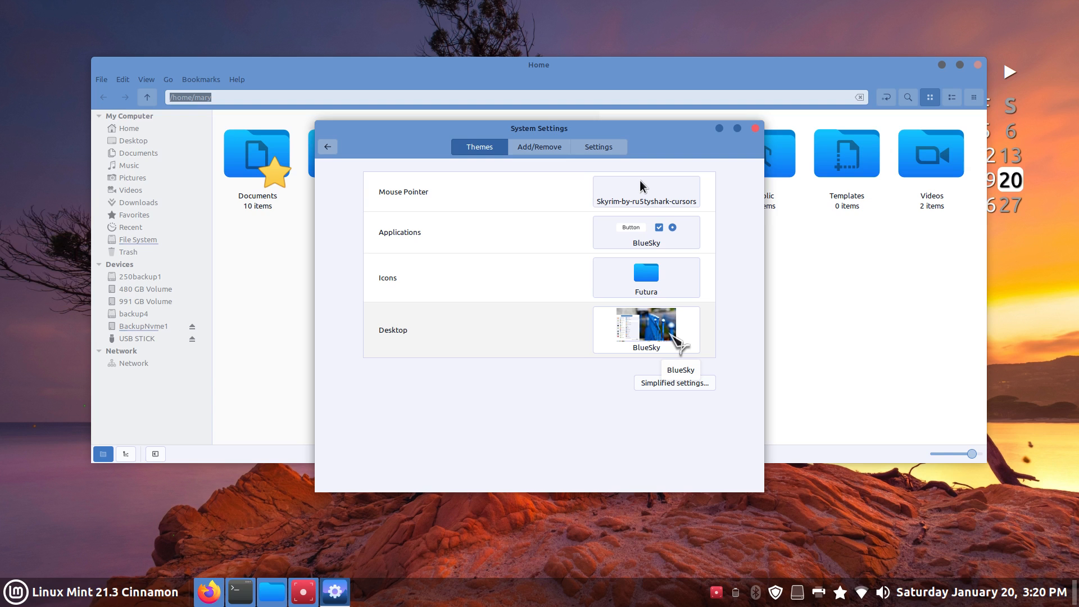
click(542, 149)
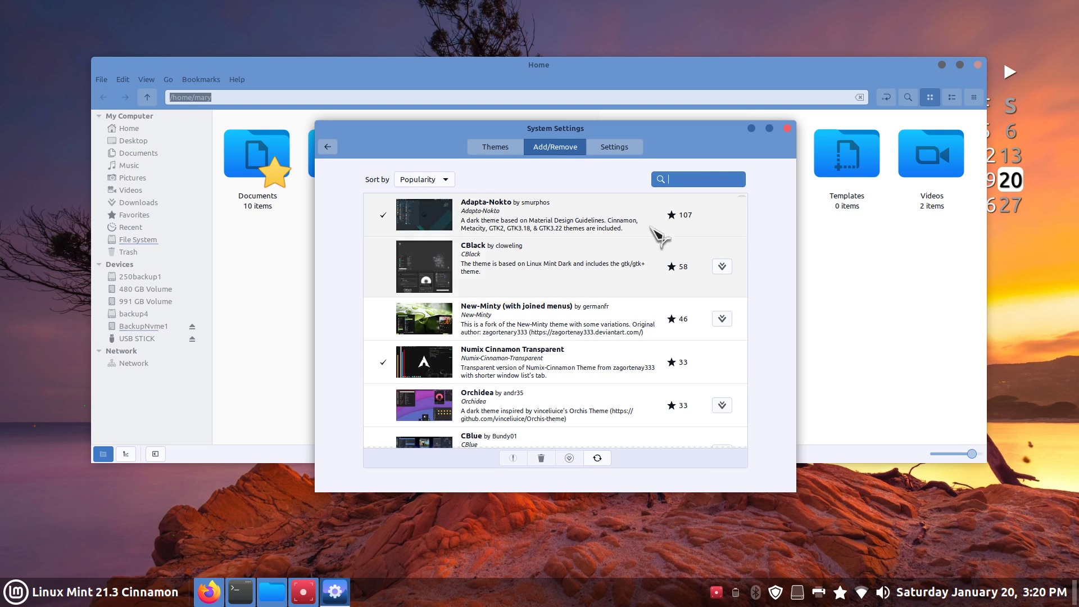
click(743, 221)
mouse_move(743, 219)
mouse_down()
mouse_move(749, 440)
mouse_move(749, 212)
mouse_up()
click(498, 147)
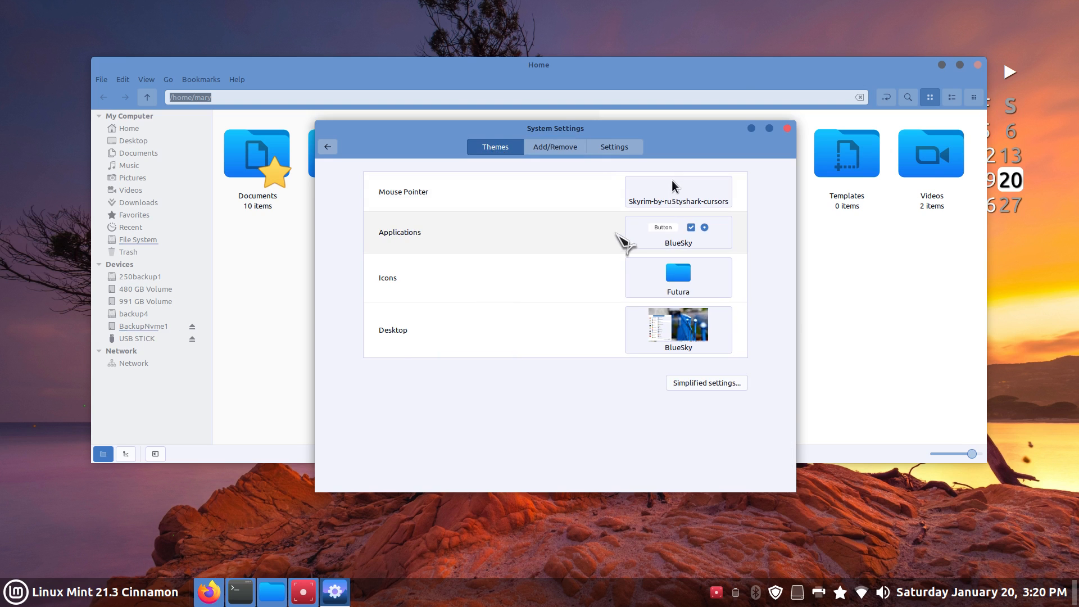
View the available Applications, Icons and Desktop themes without changing the selection, and close System Settings
click(638, 237)
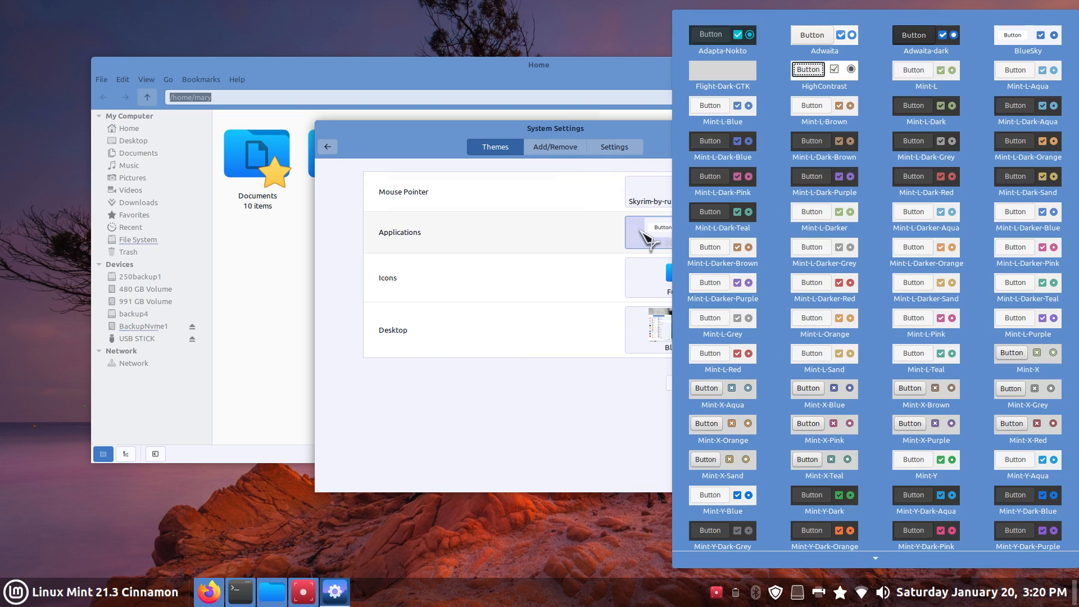
click(652, 284)
click(652, 331)
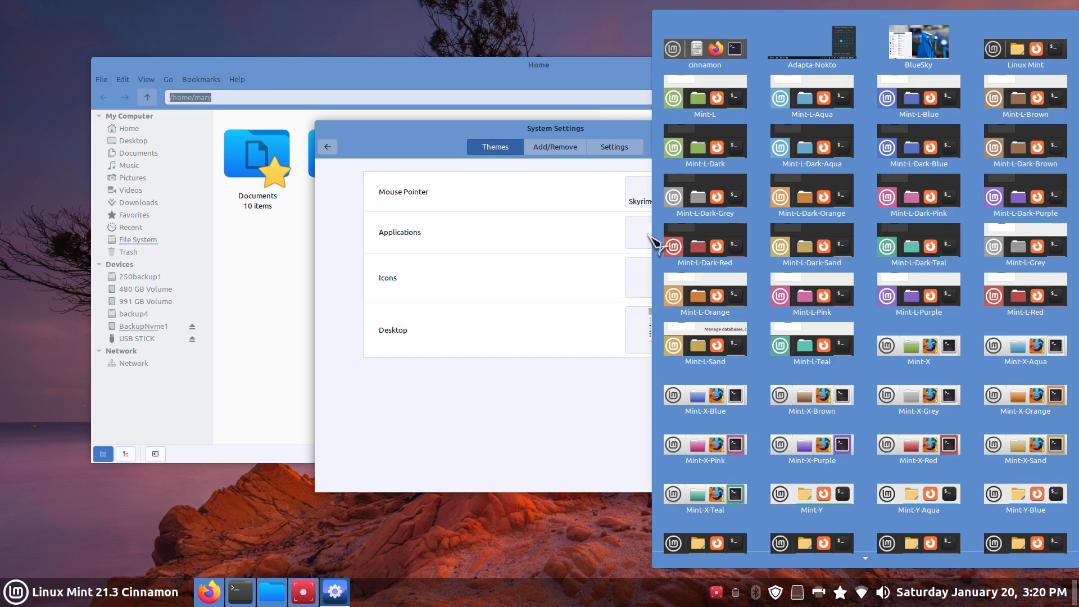
click(370, 135)
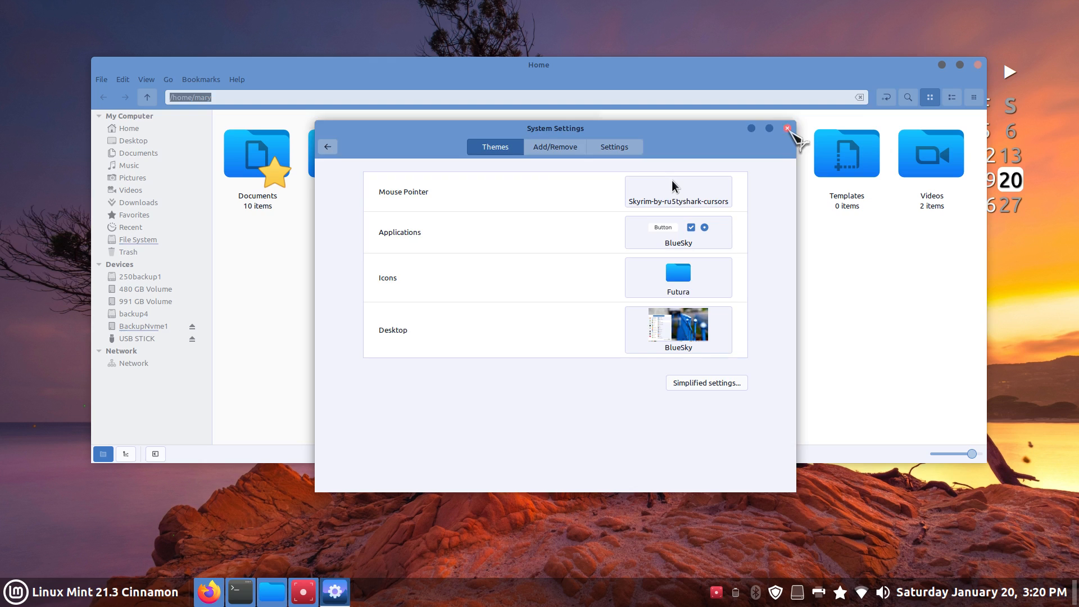
click(787, 128)
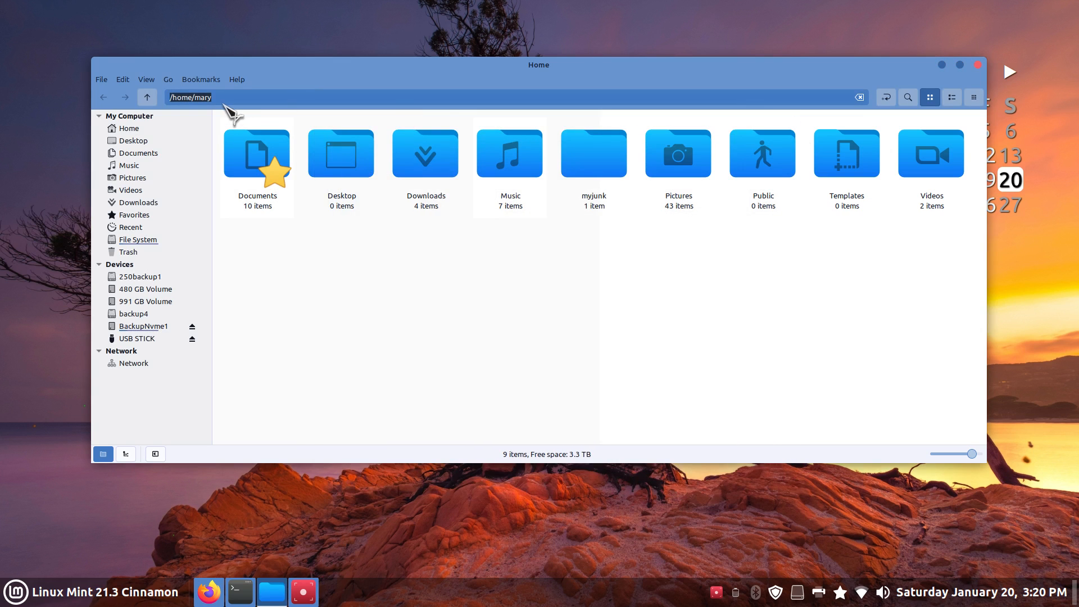
Show hidden files in the home folder and maximize the file manager window
click(147, 80)
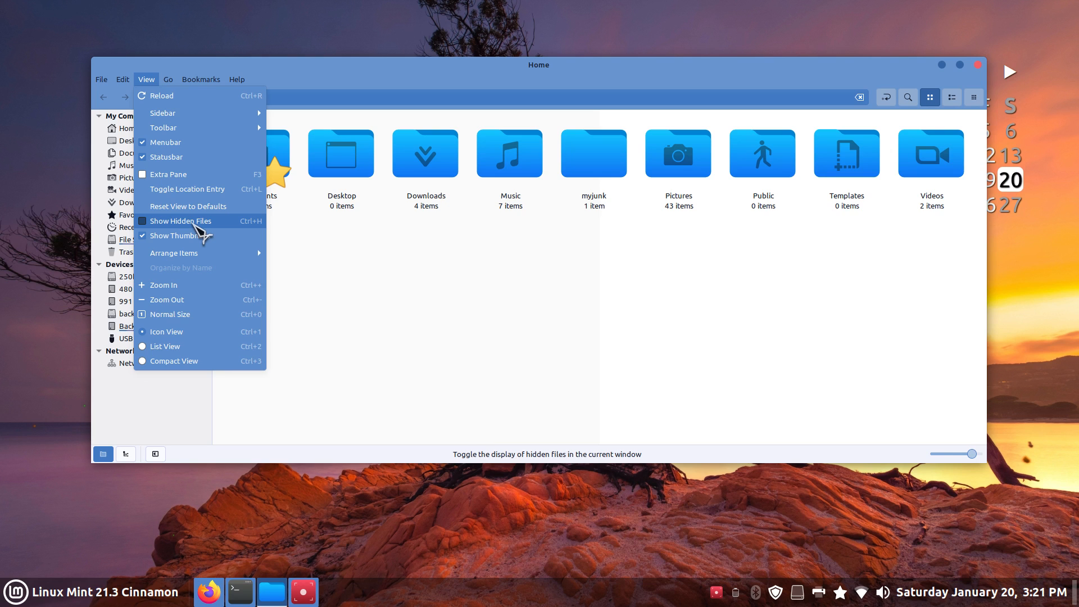
click(194, 222)
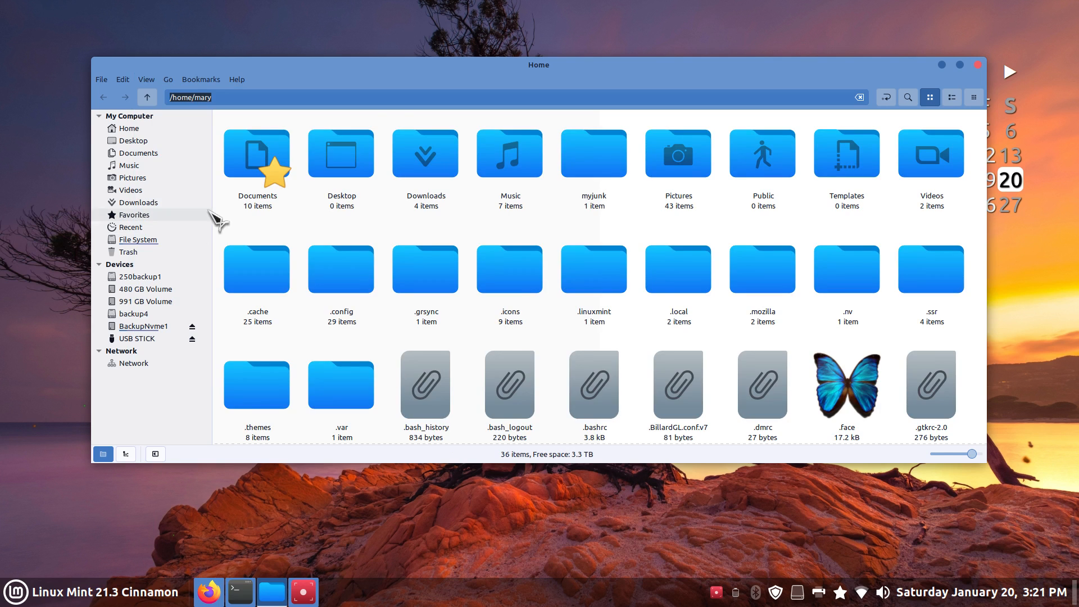
drag(456, 66, 457, 66)
double_click(456, 66)
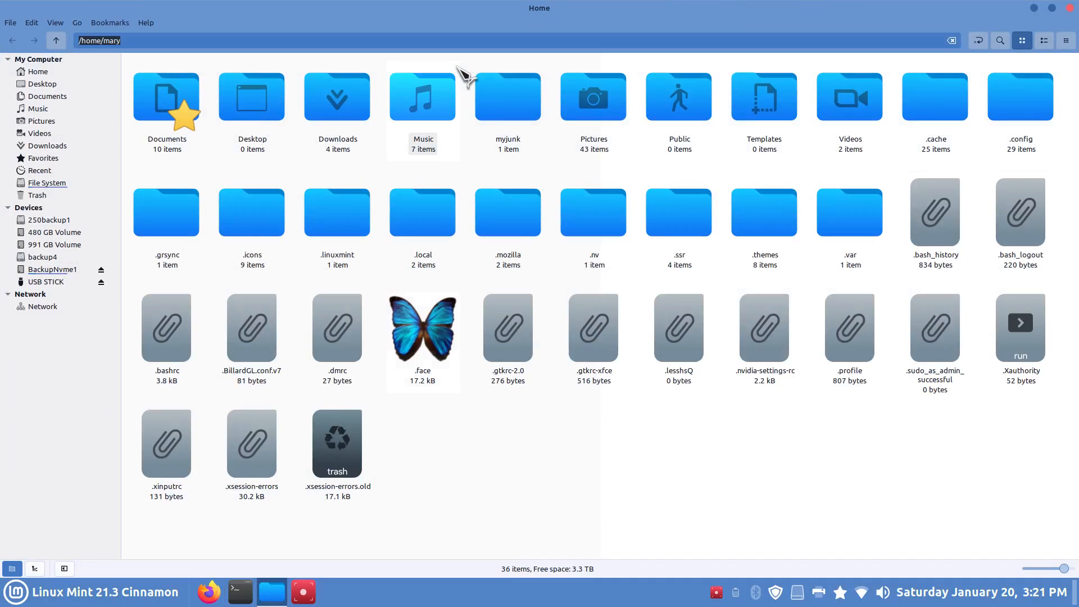
Locate the hidden .icons and .themes folders in the home folder, leaving .icons selected
click(269, 224)
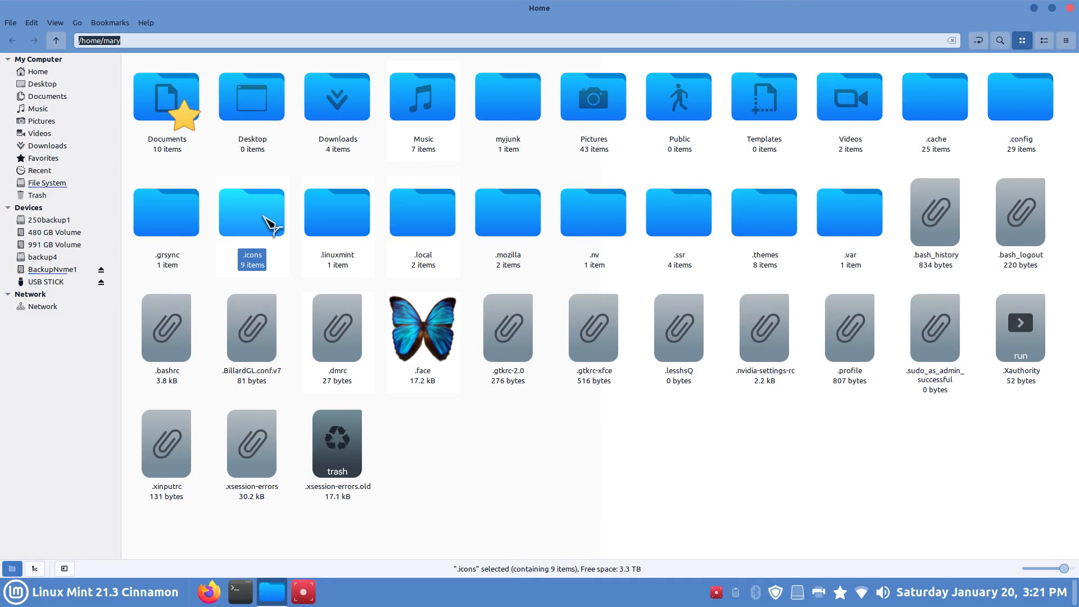
click(759, 232)
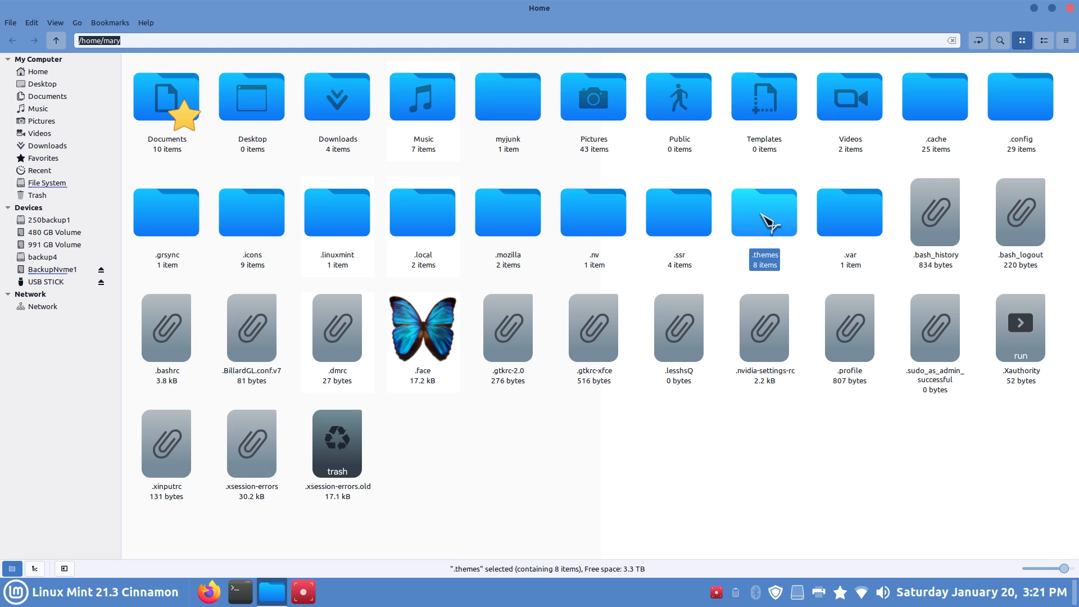
click(272, 220)
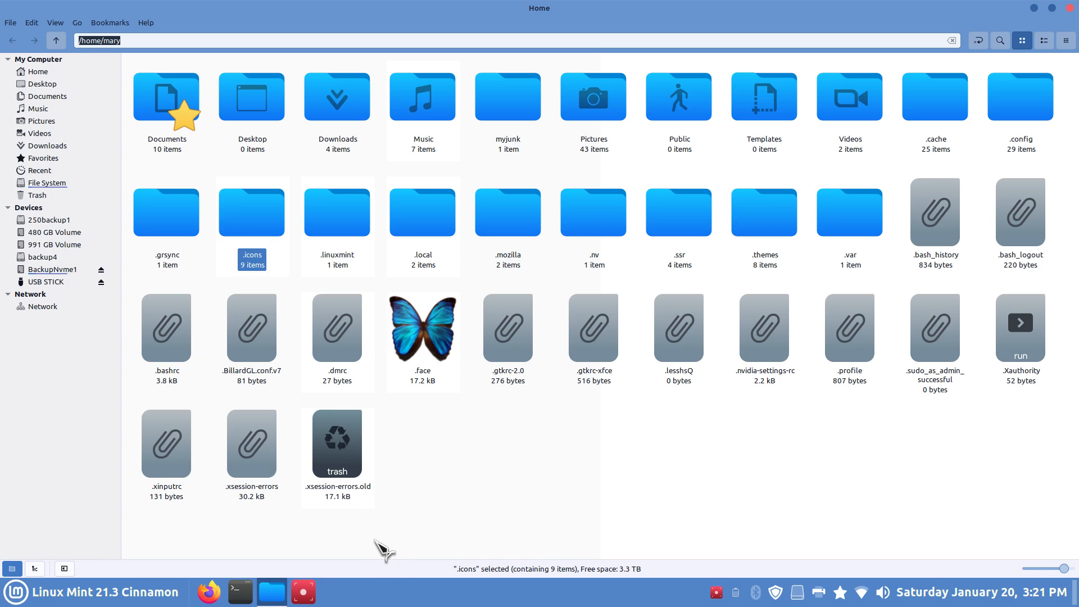
Check the mouse pointer, applications, icons and desktop theme categories in System Settings, and close the window
right_click(409, 596)
click(427, 565)
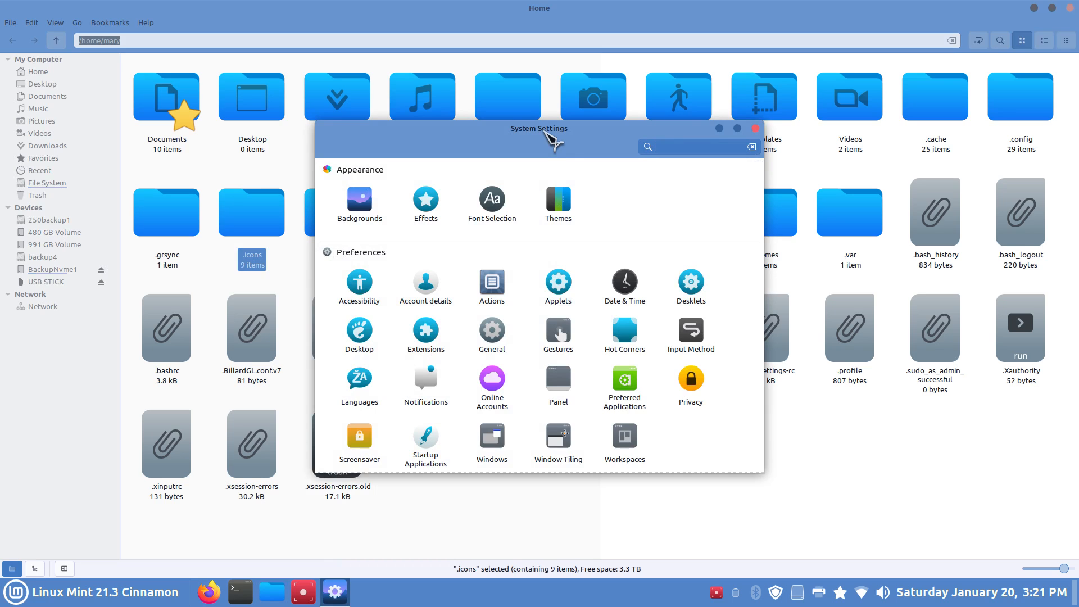
drag(511, 133, 573, 279)
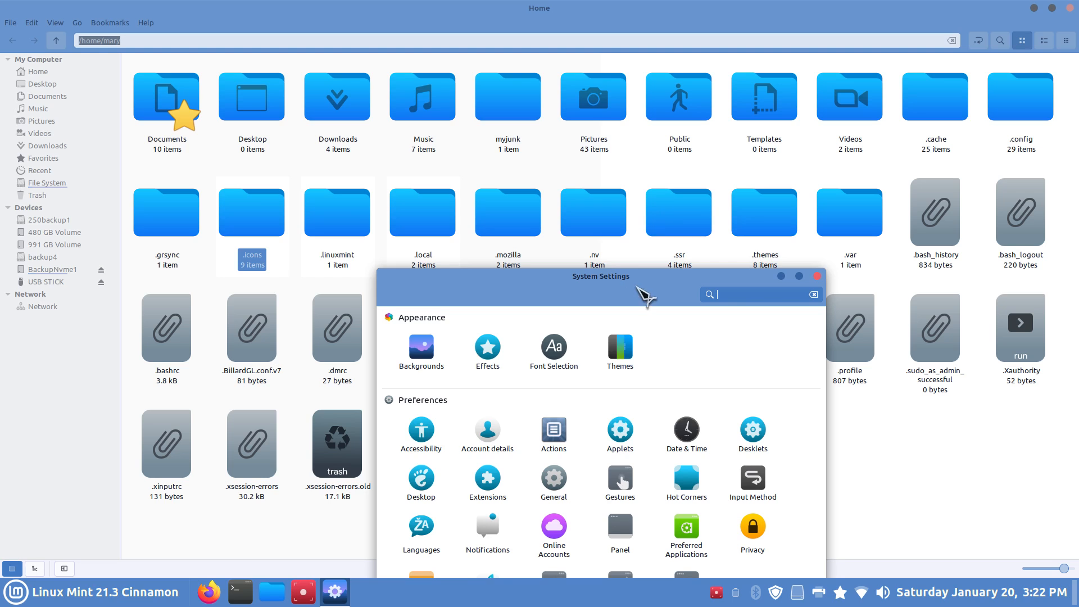
drag(646, 289, 660, 200)
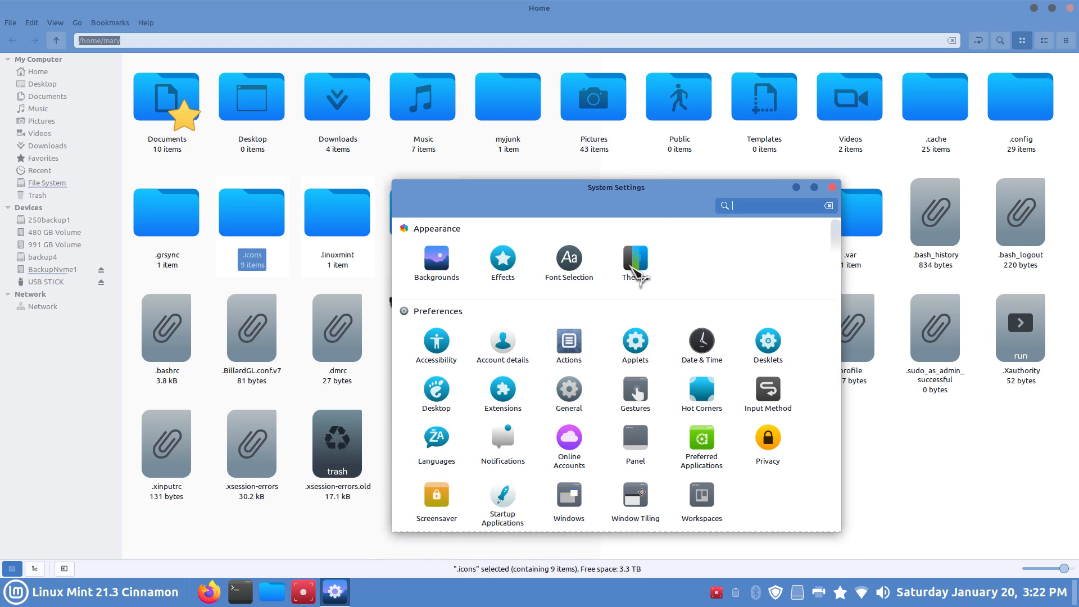
click(638, 268)
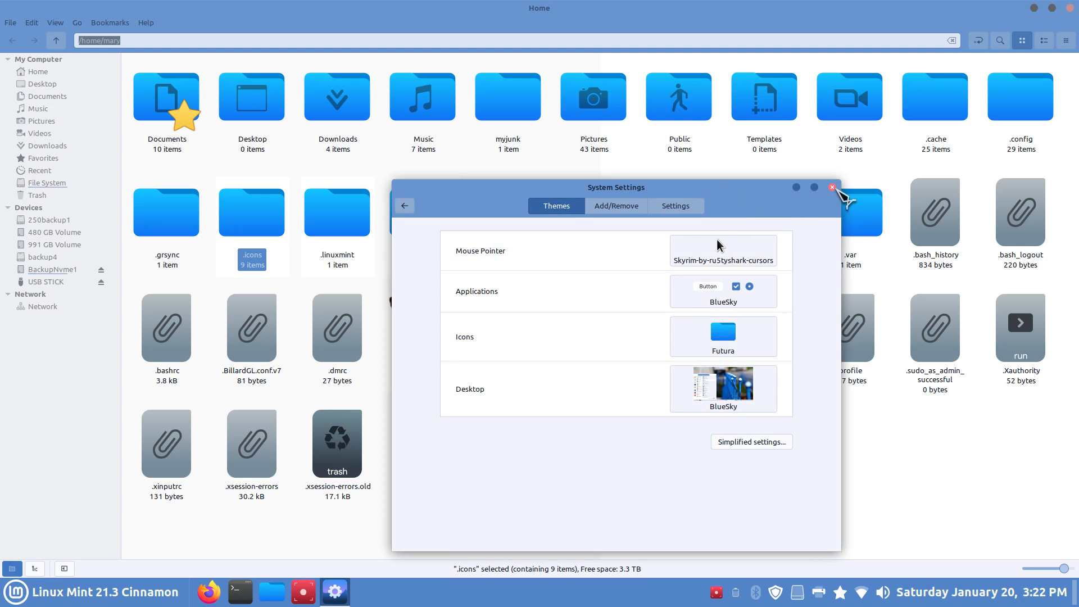
click(832, 187)
Examine the contents of the .icons folder and of the .themes folder in the home directory
double_click(252, 225)
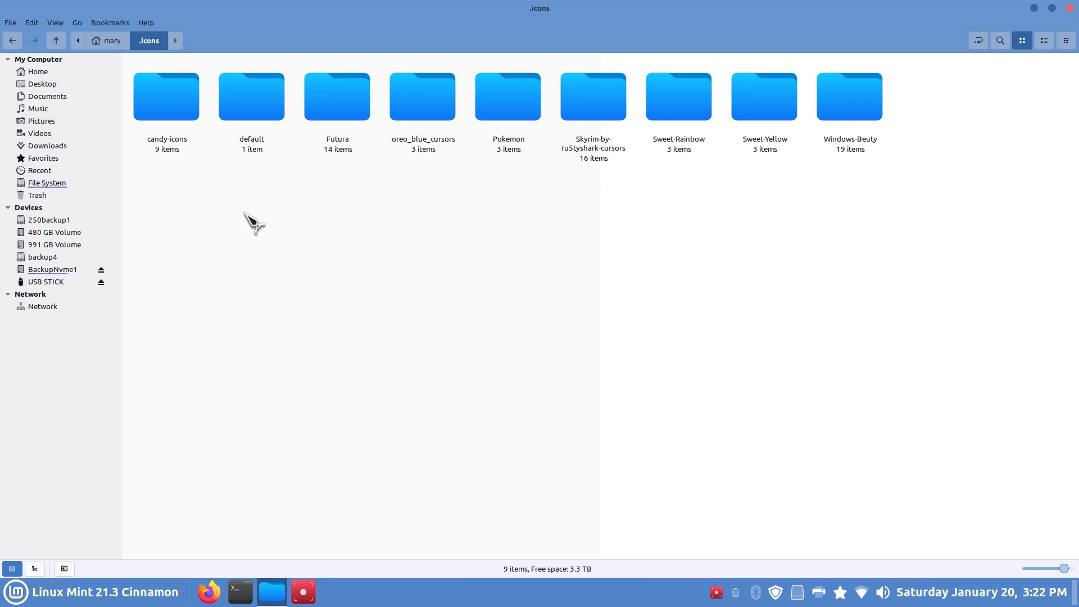
click(251, 111)
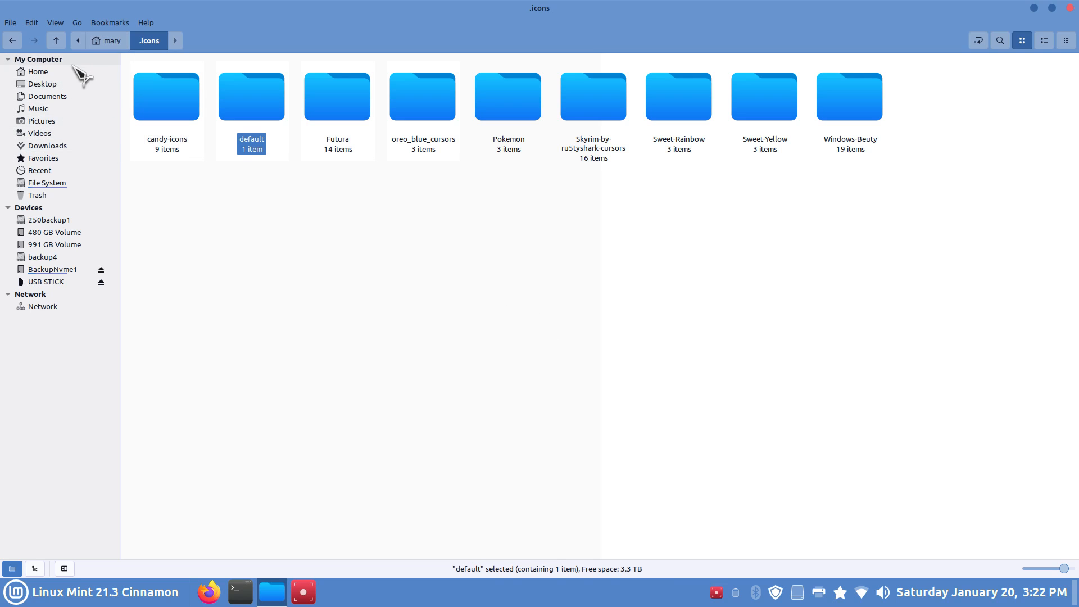
click(112, 42)
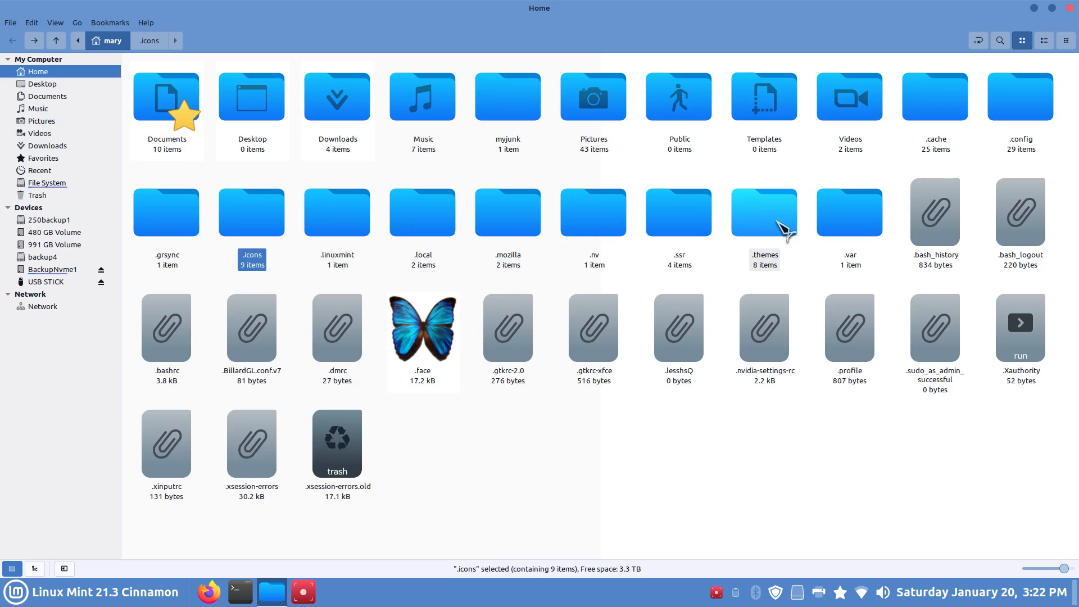
double_click(776, 225)
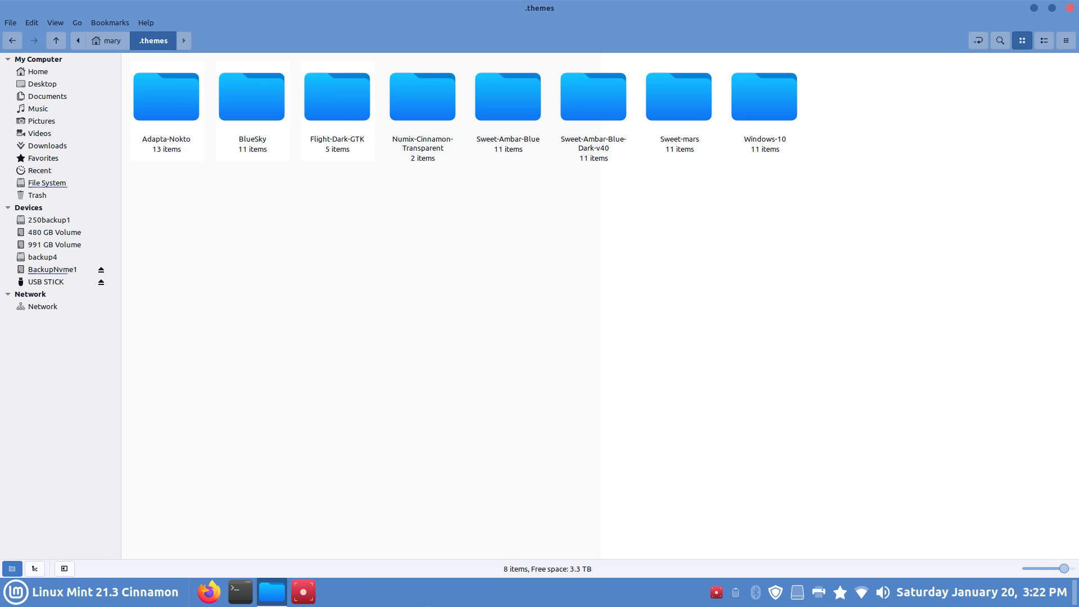
Check the simplified theme settings and the list of downloadable themes in System Settings, keeping the .themes folder contents visible
right_click(437, 599)
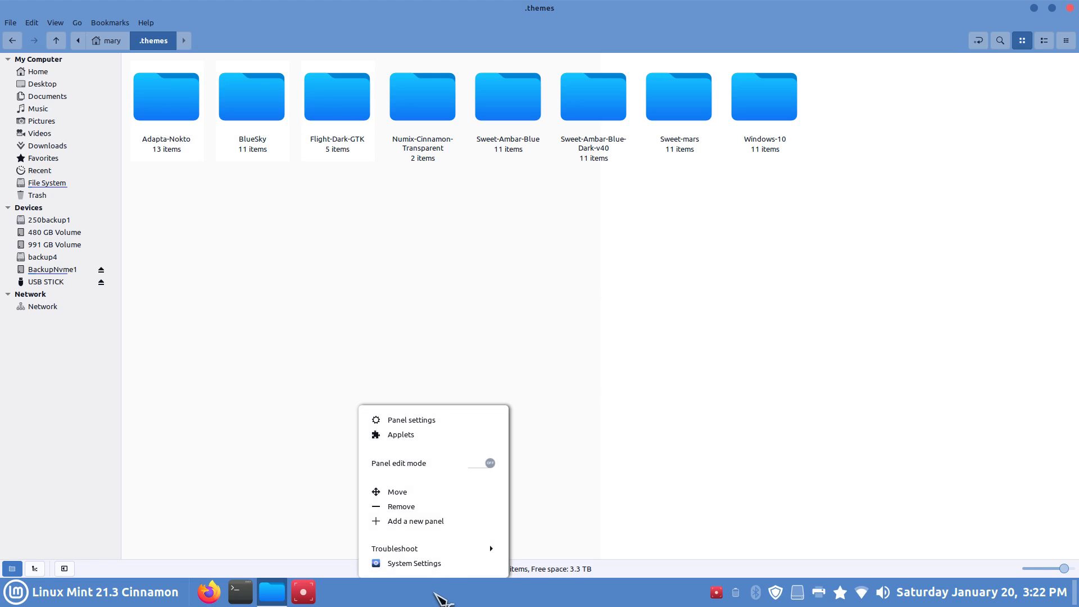
click(456, 560)
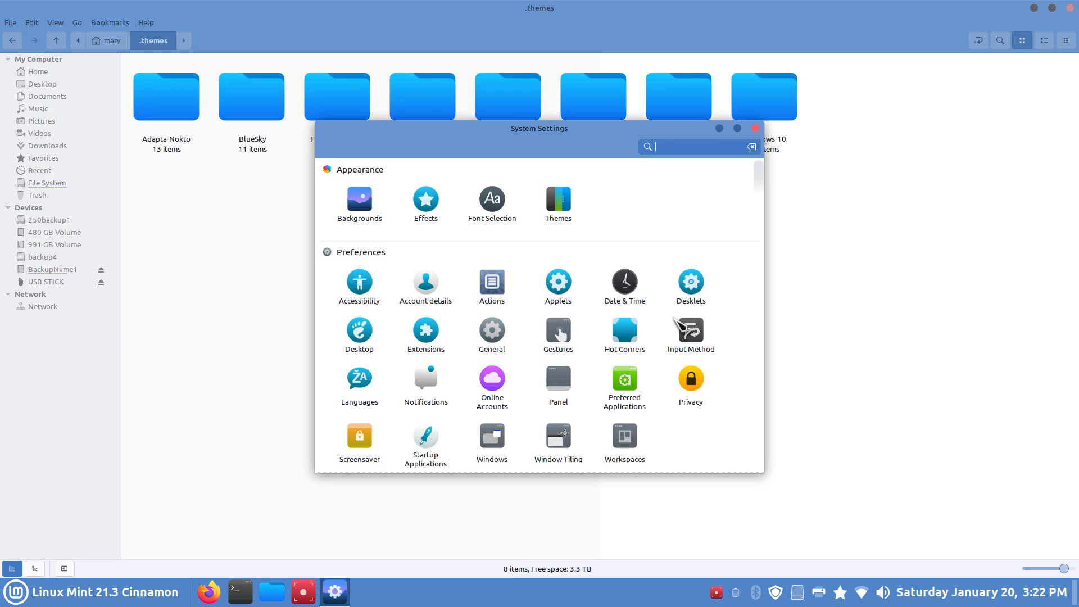
click(559, 201)
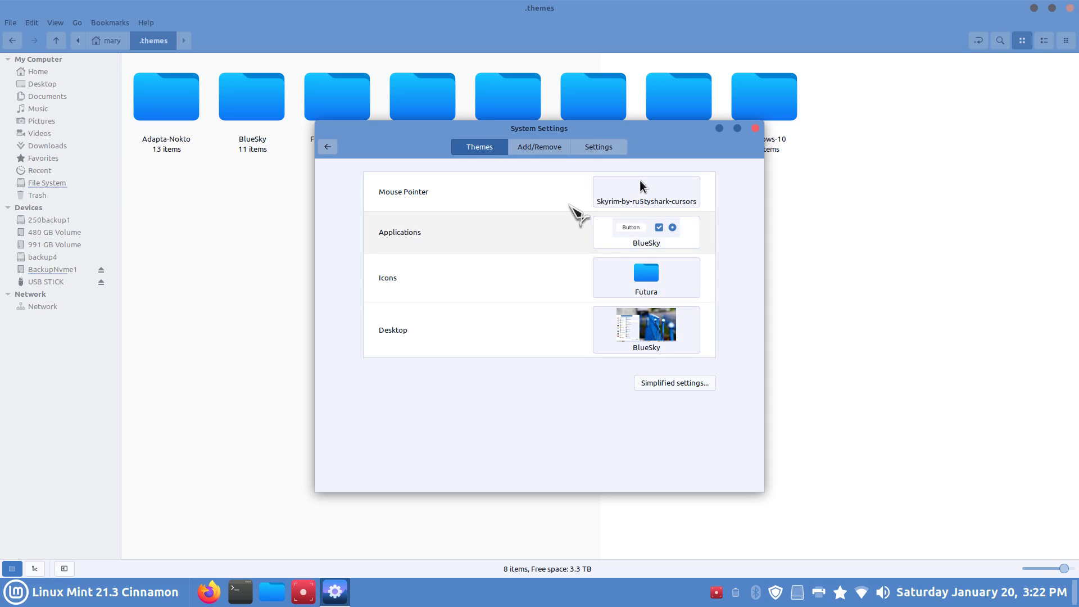
click(649, 387)
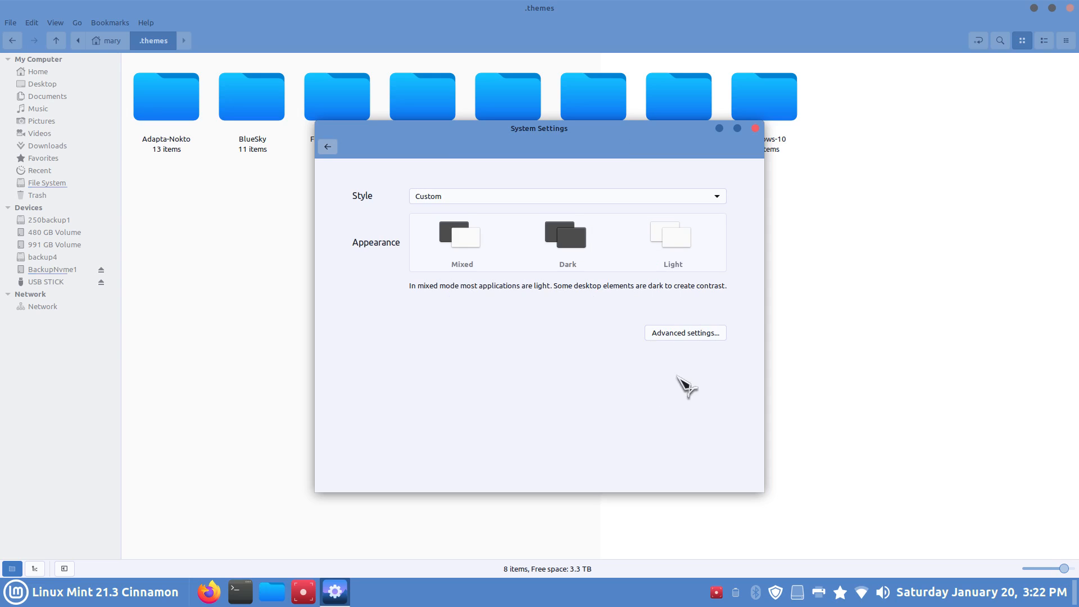
click(685, 336)
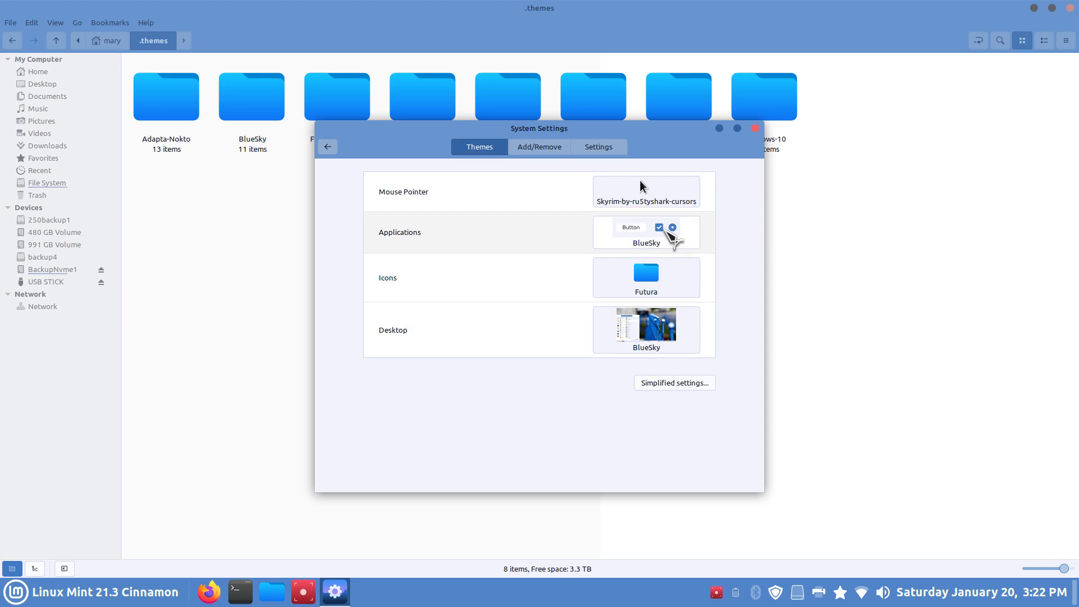
click(547, 149)
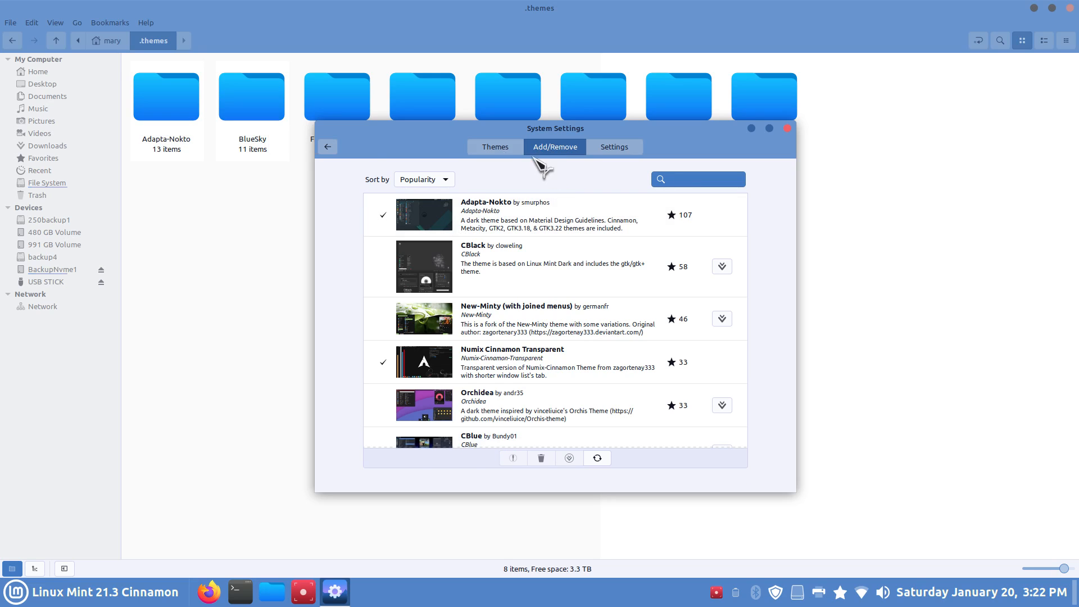
drag(434, 132, 442, 184)
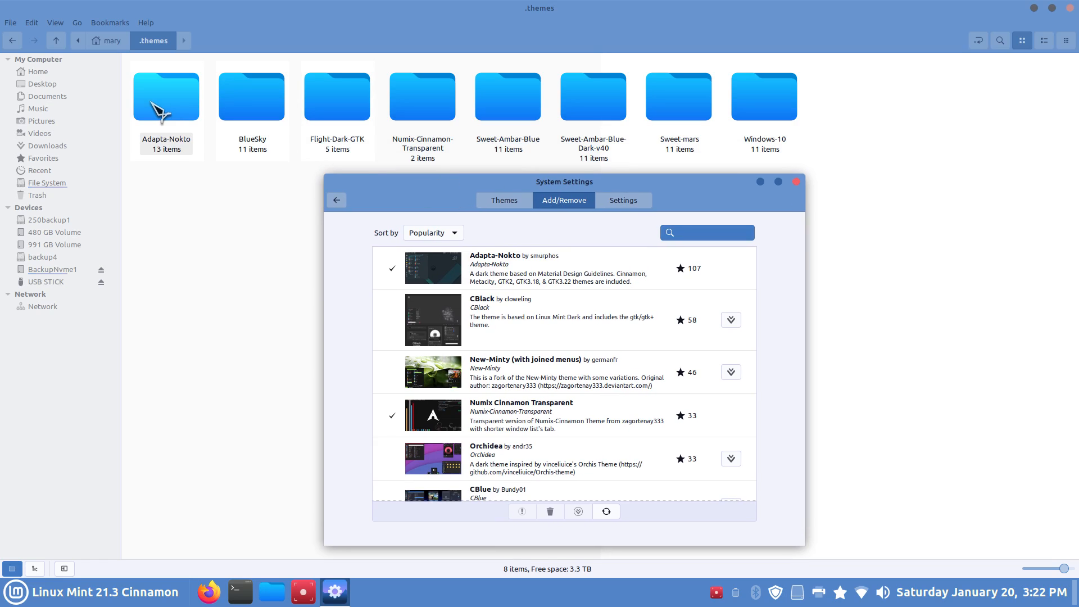
Completely remove the installed Adapta-Nokto theme through the list of downloadable themes
click(492, 273)
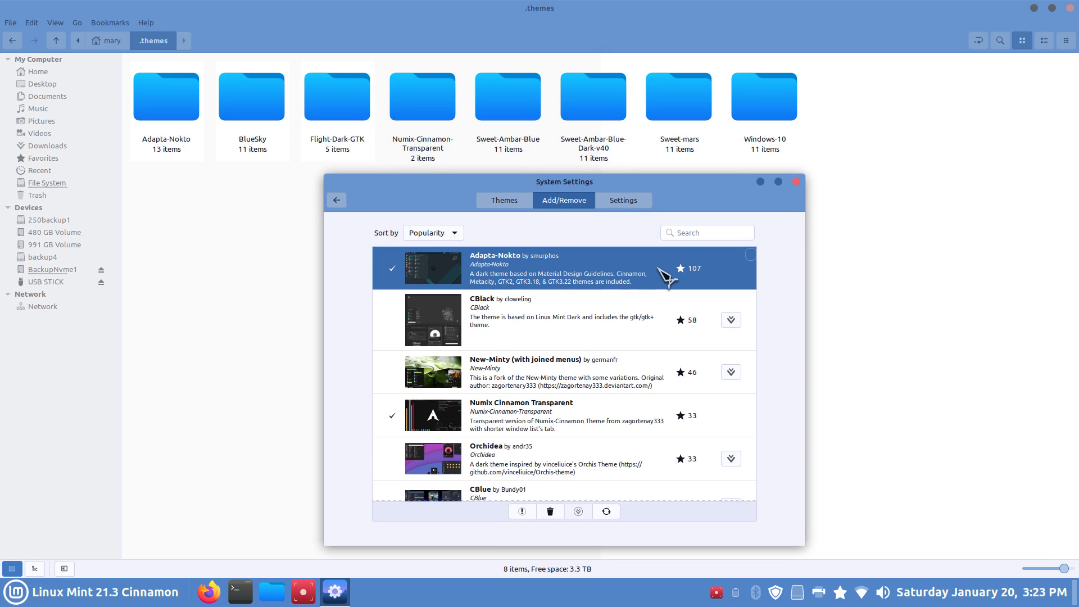
click(550, 511)
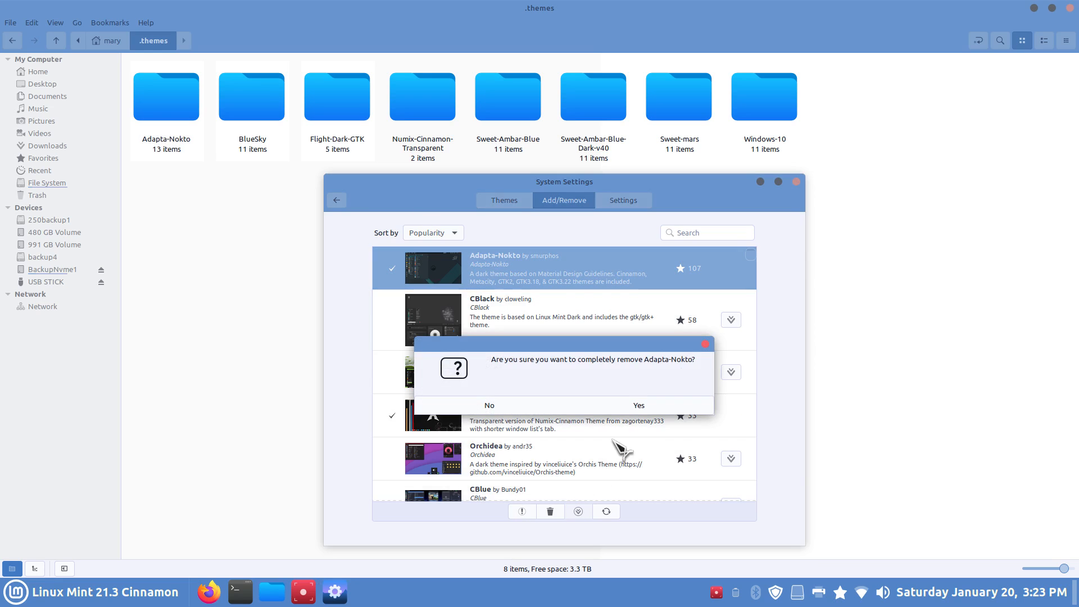
click(641, 406)
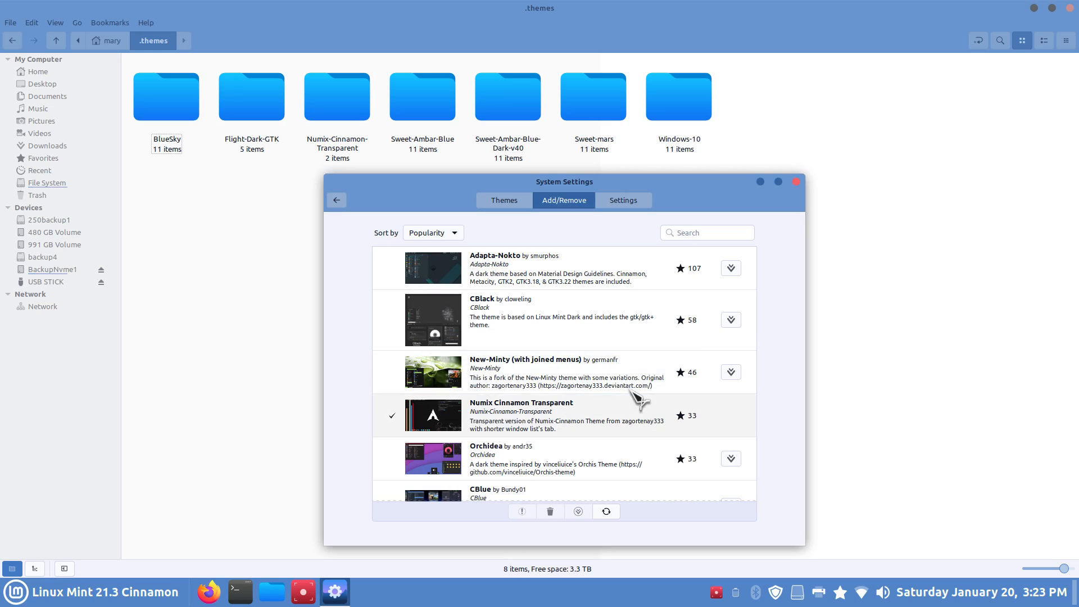
Download and install the Adapta-Nokto theme again from the list of available themes
click(531, 276)
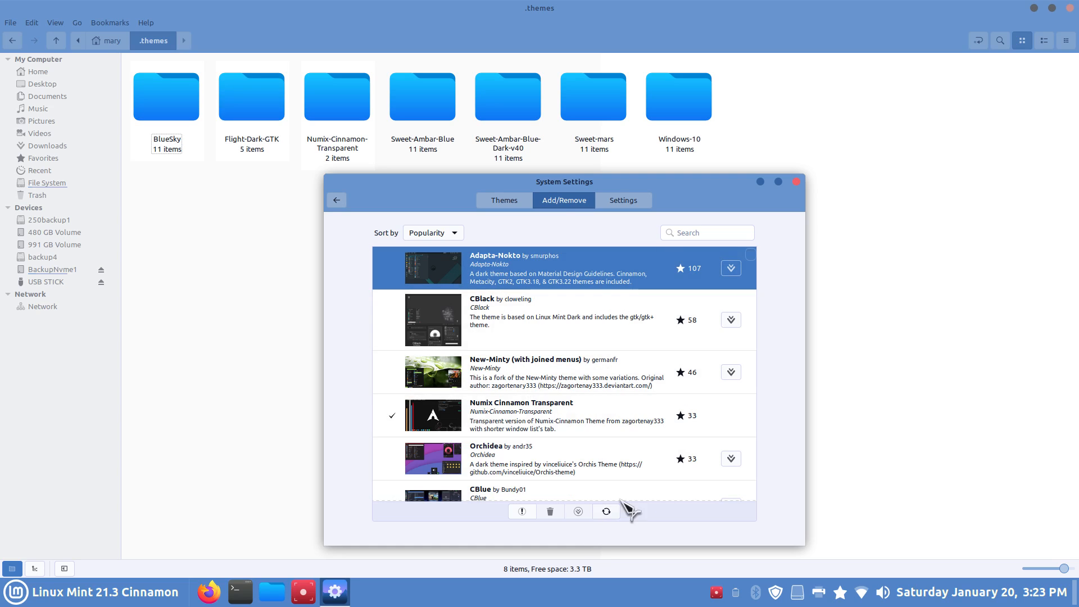
click(731, 268)
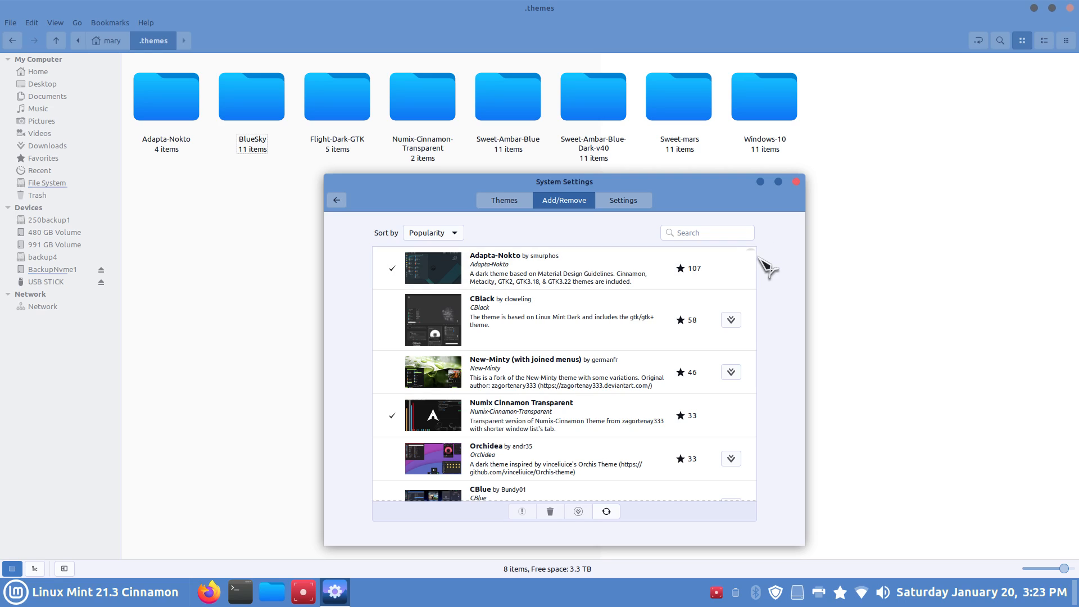
drag(750, 256, 775, 224)
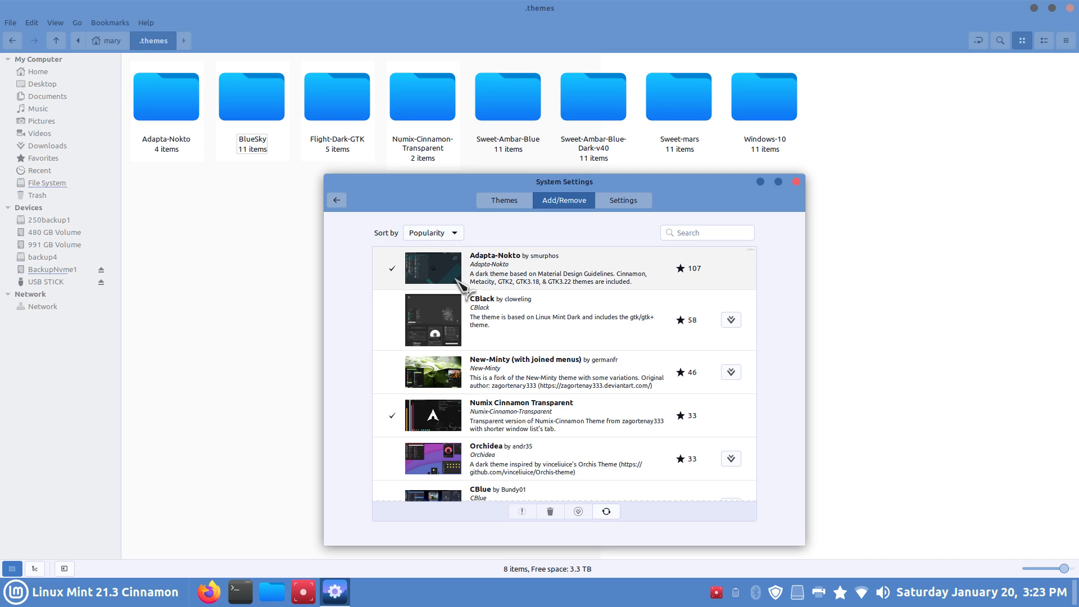
Delete the Adapta-Nokto folder from the .themes directory and check the theme list in System Settings
click(167, 108)
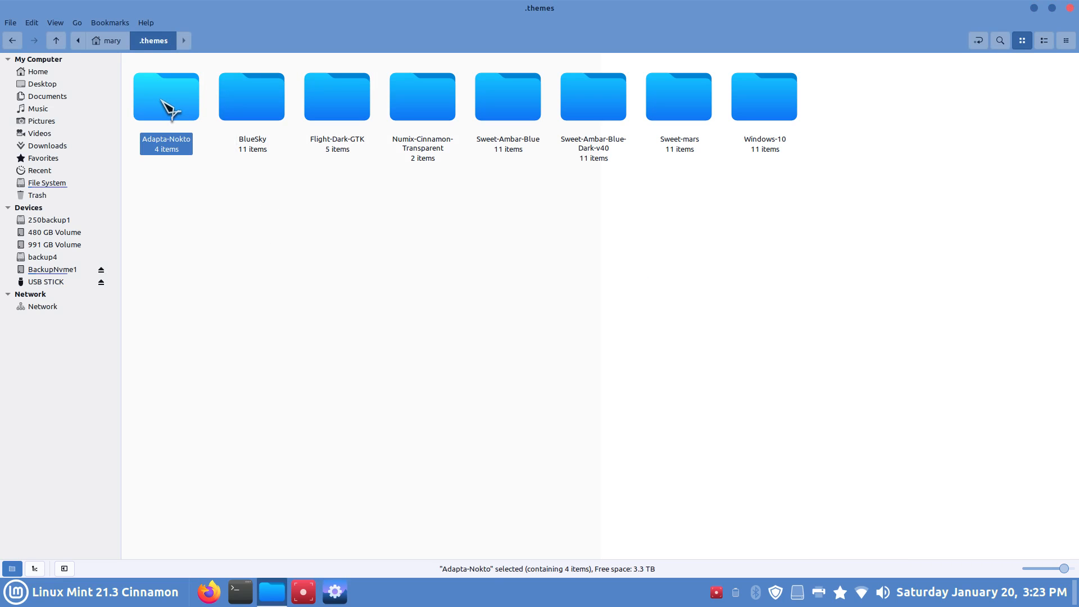
key(Delete)
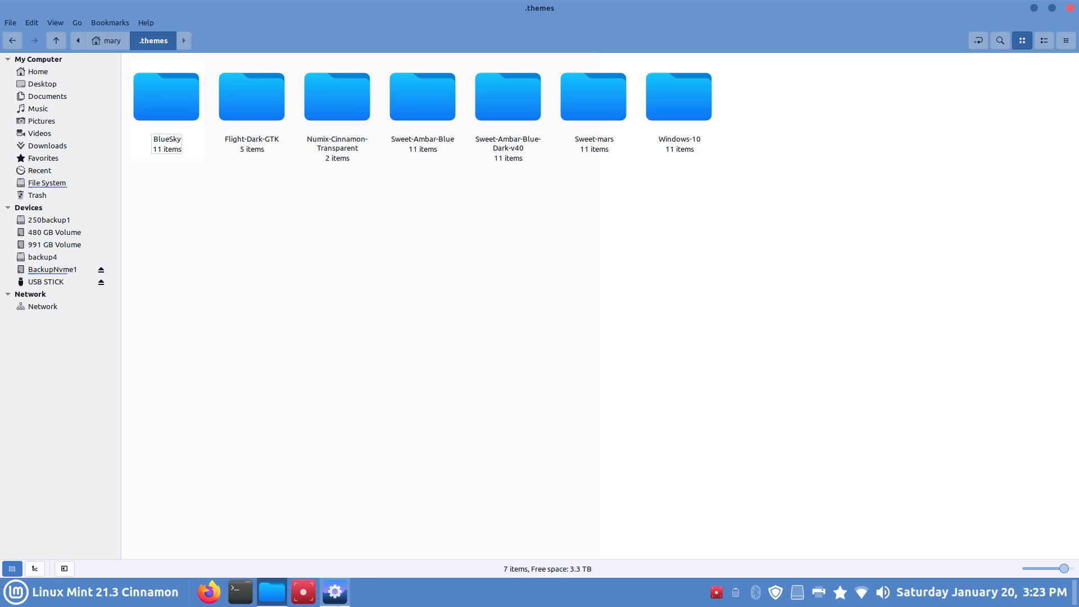
click(335, 592)
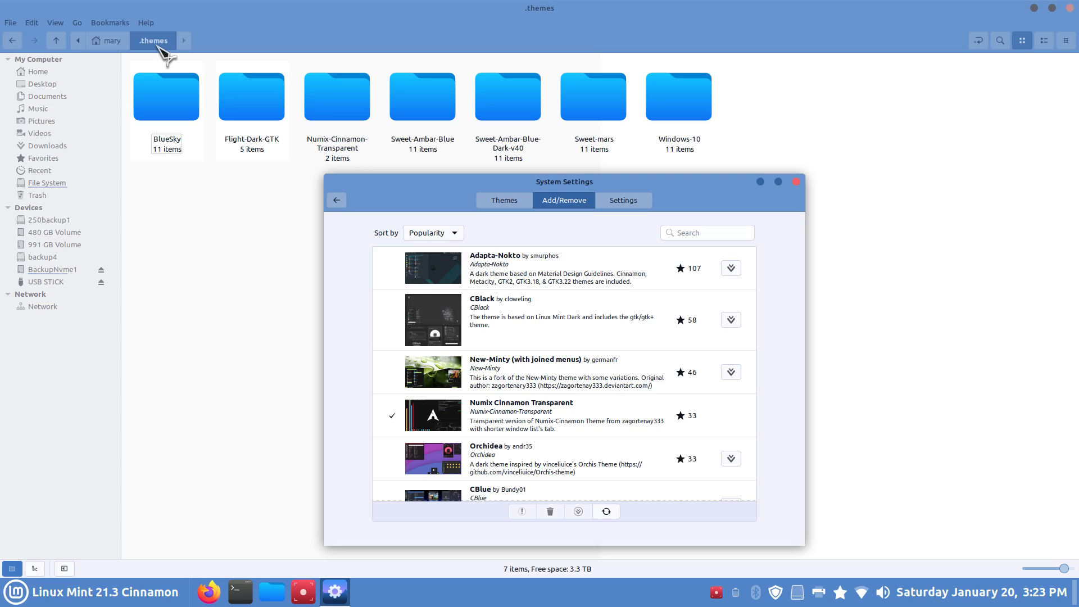
Check the available mouse pointer themes, close System Settings, and return to the home folder
click(495, 200)
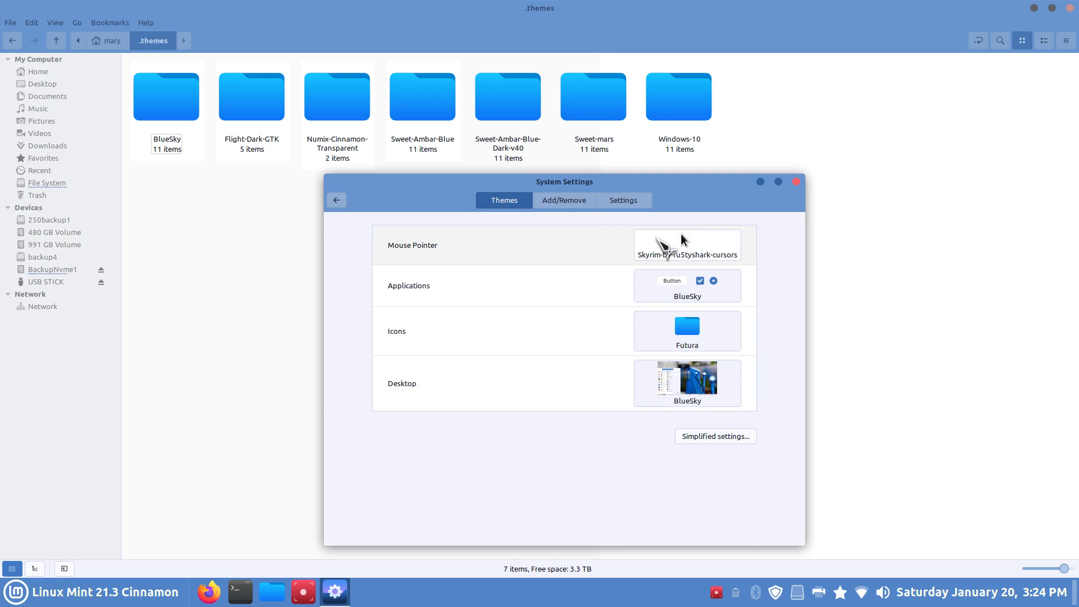
click(681, 237)
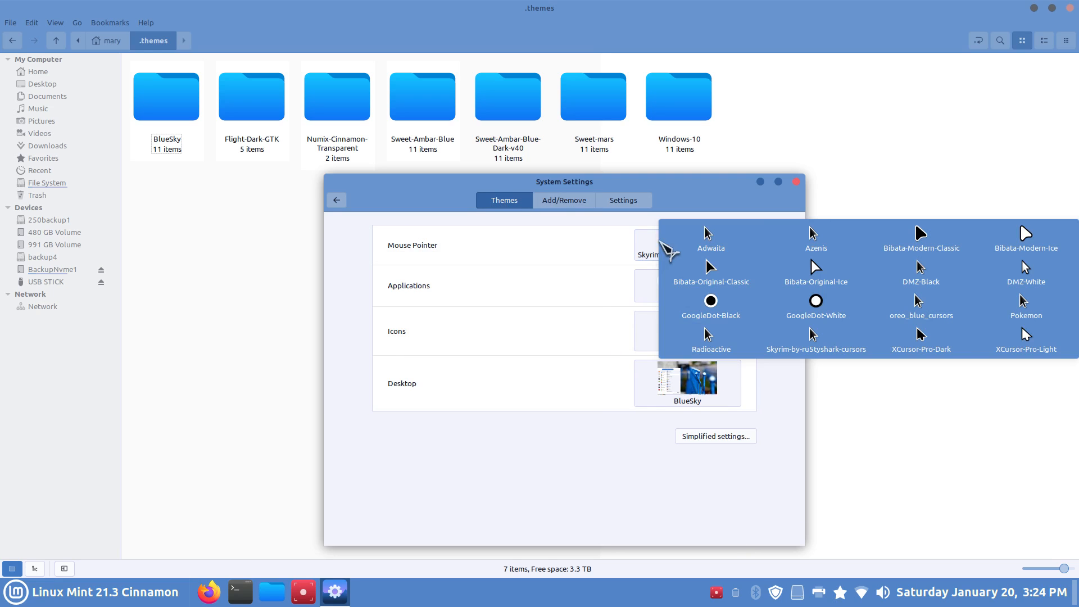
click(688, 190)
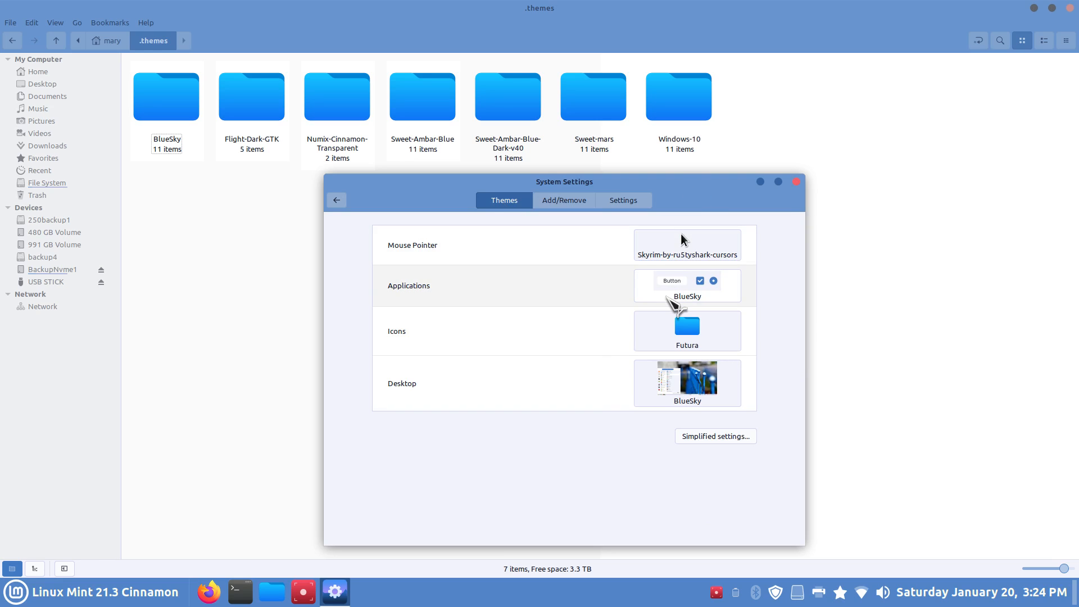
click(797, 182)
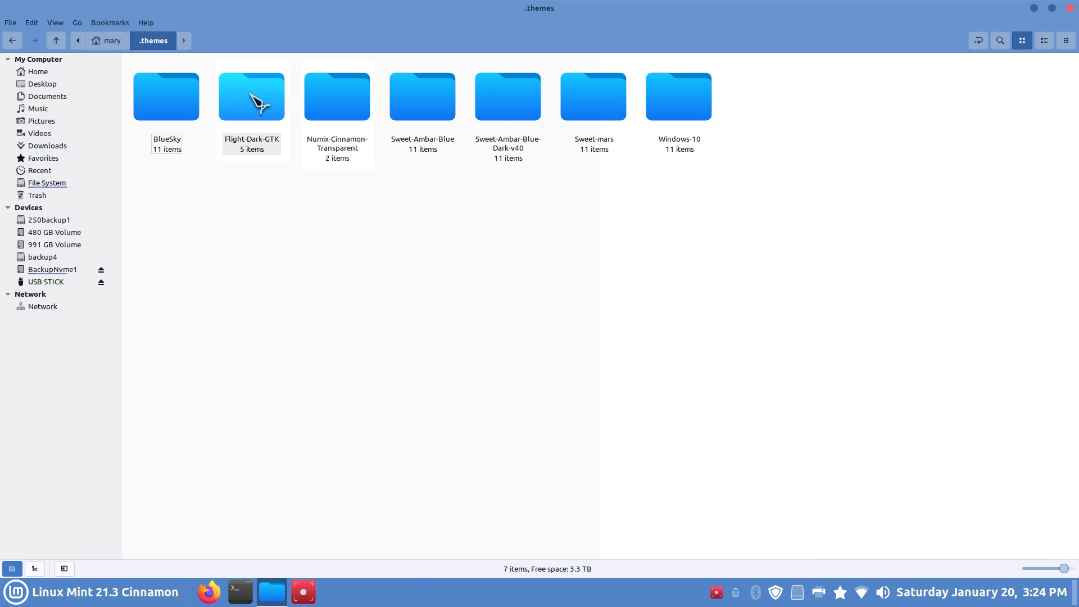
click(107, 40)
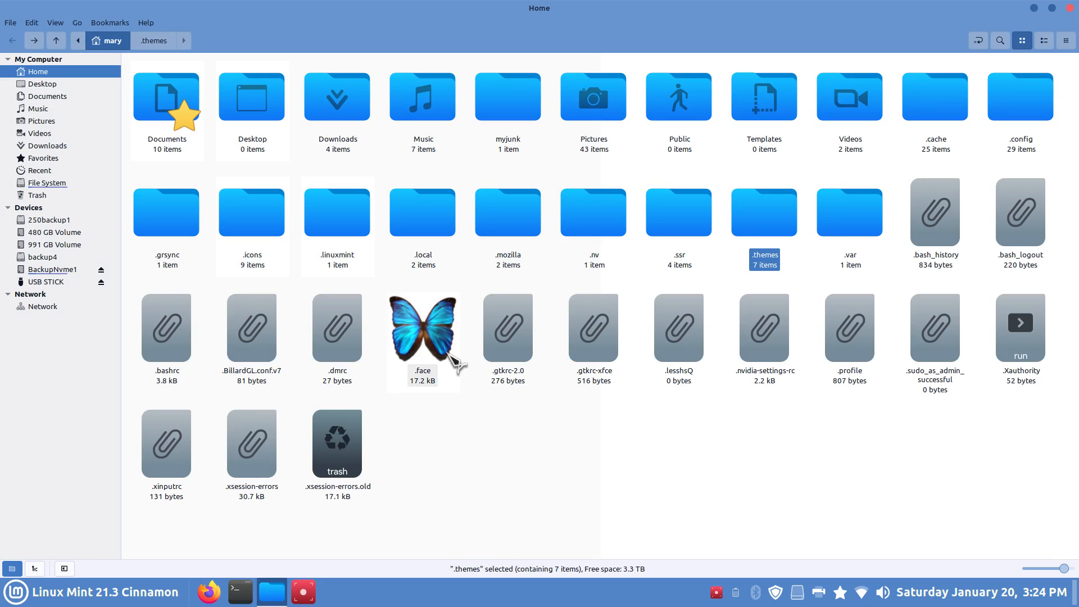
right_click(458, 602)
click(458, 563)
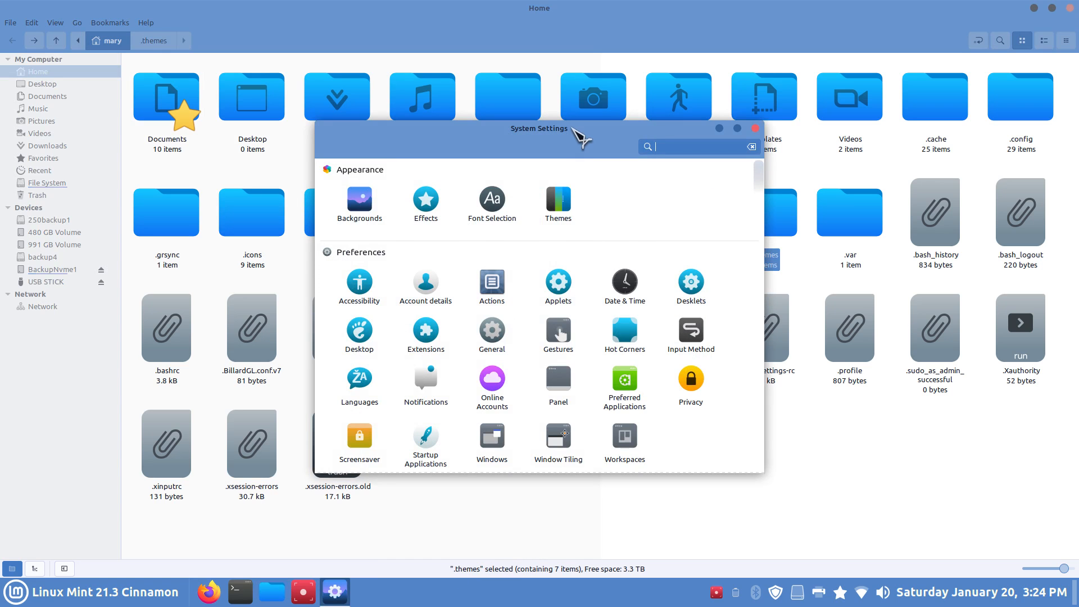
drag(569, 128, 543, 298)
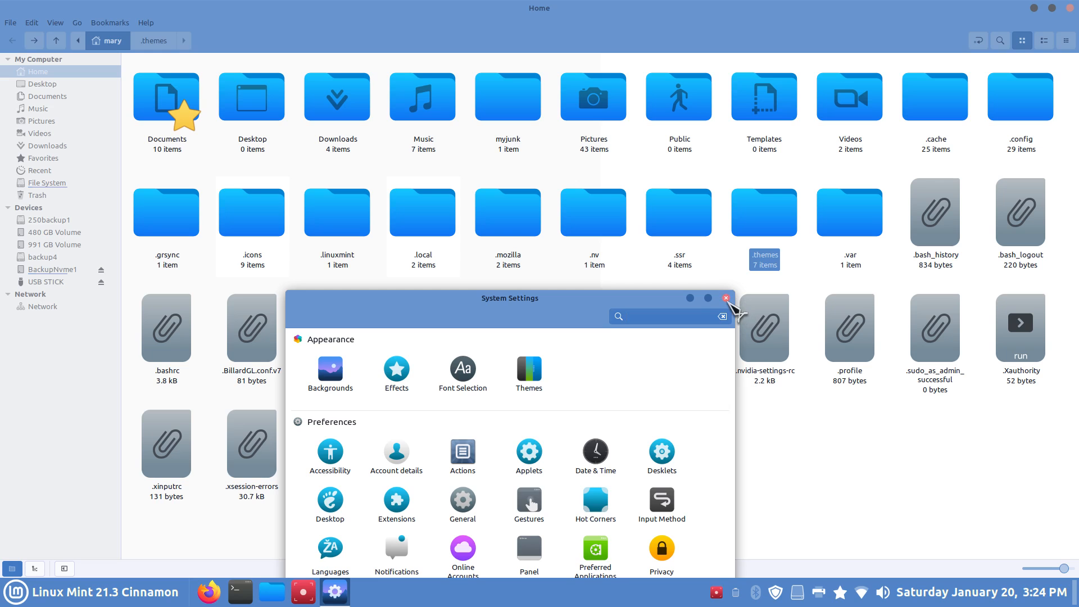
click(726, 298)
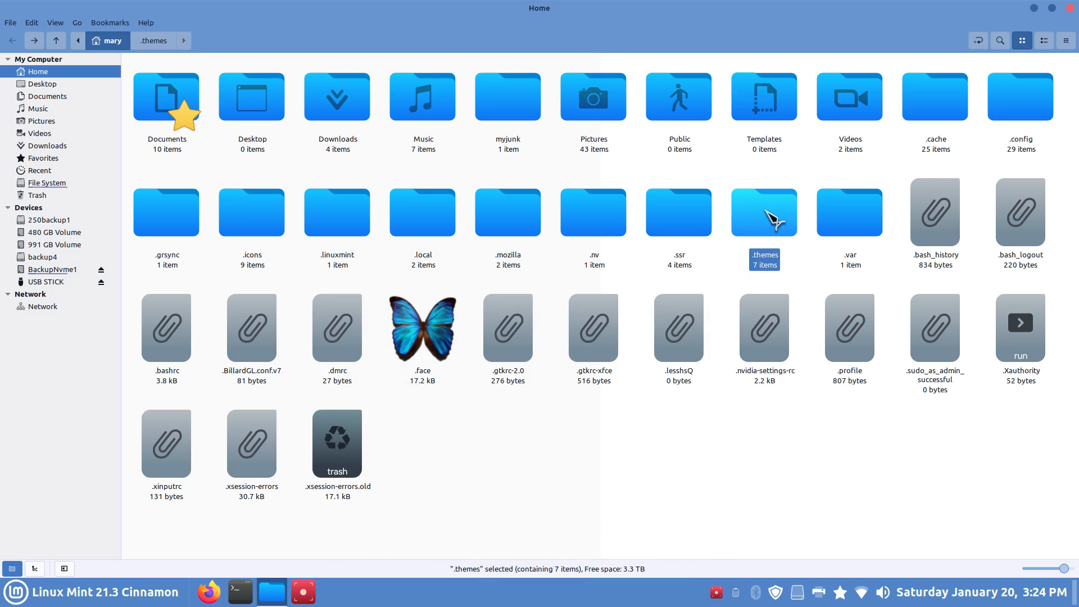
Show the contents of the .icons folder and set the icon theme to candy-icons in System Settings
double_click(256, 218)
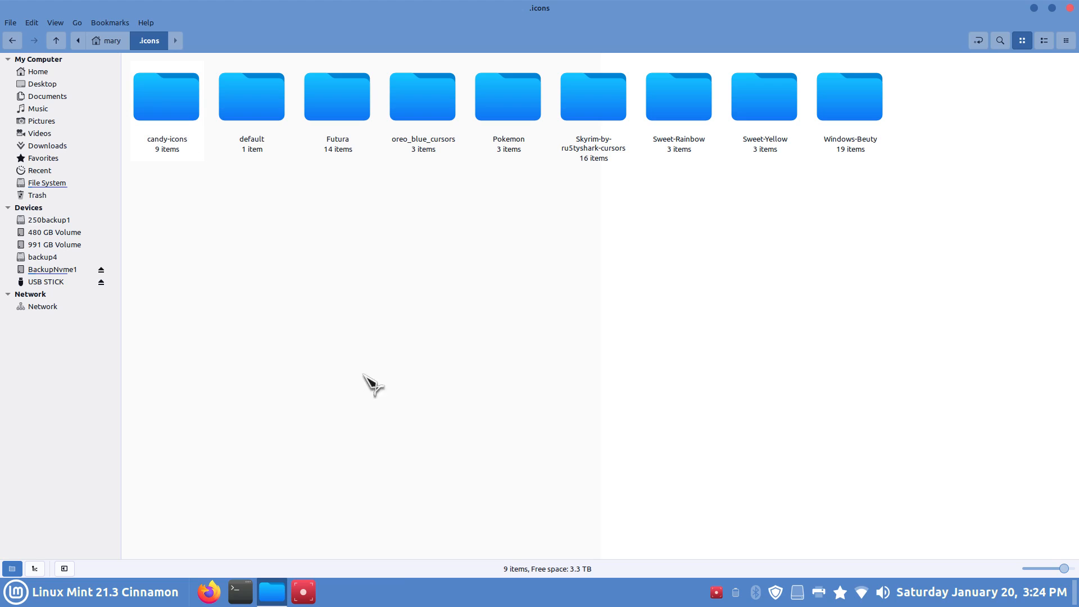
right_click(395, 595)
click(427, 562)
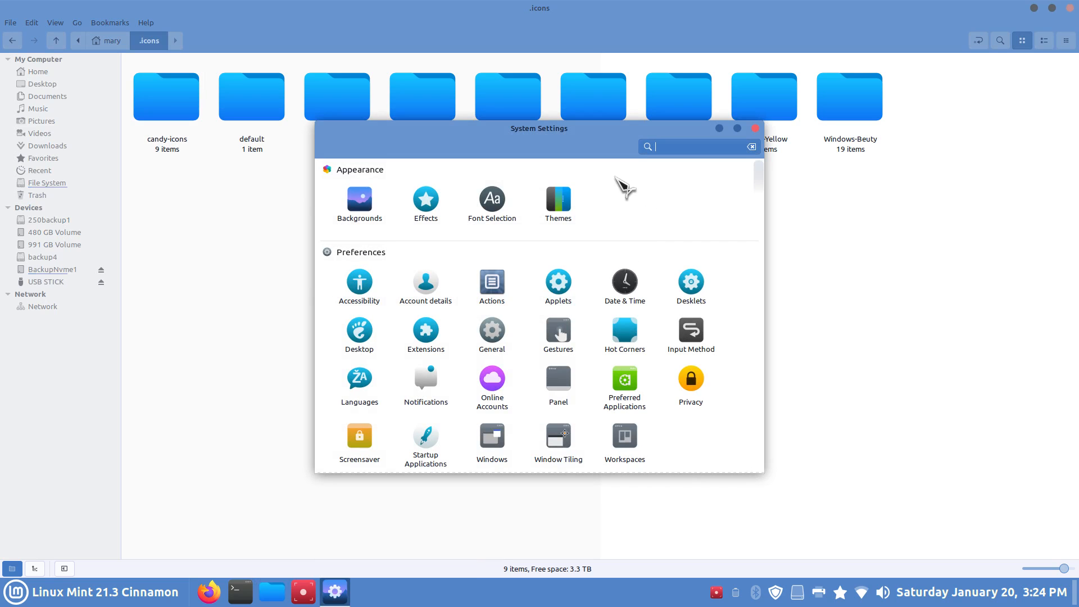
click(558, 204)
click(674, 281)
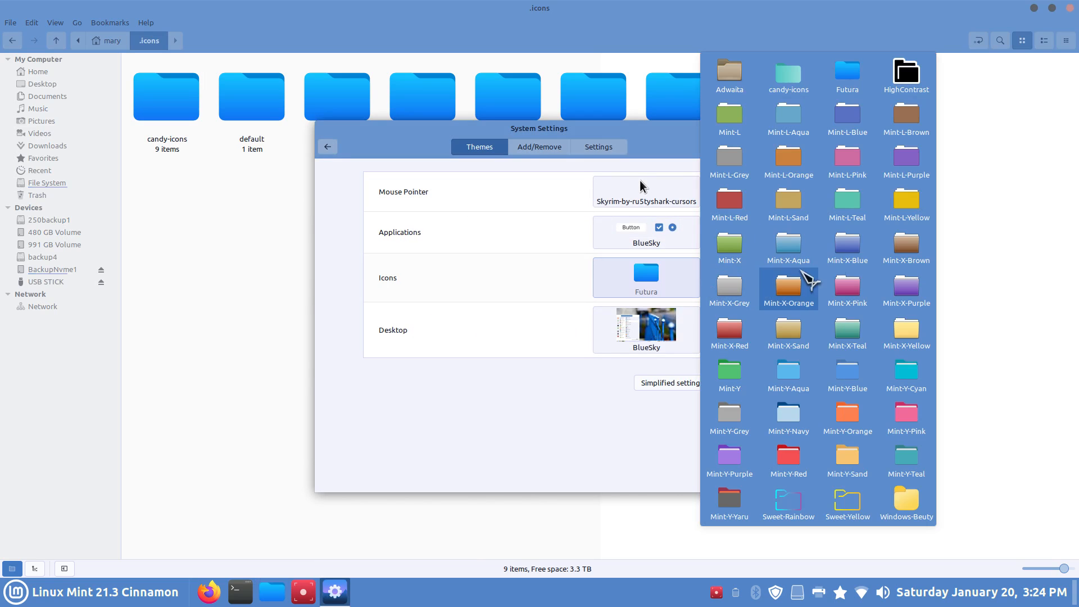
click(809, 83)
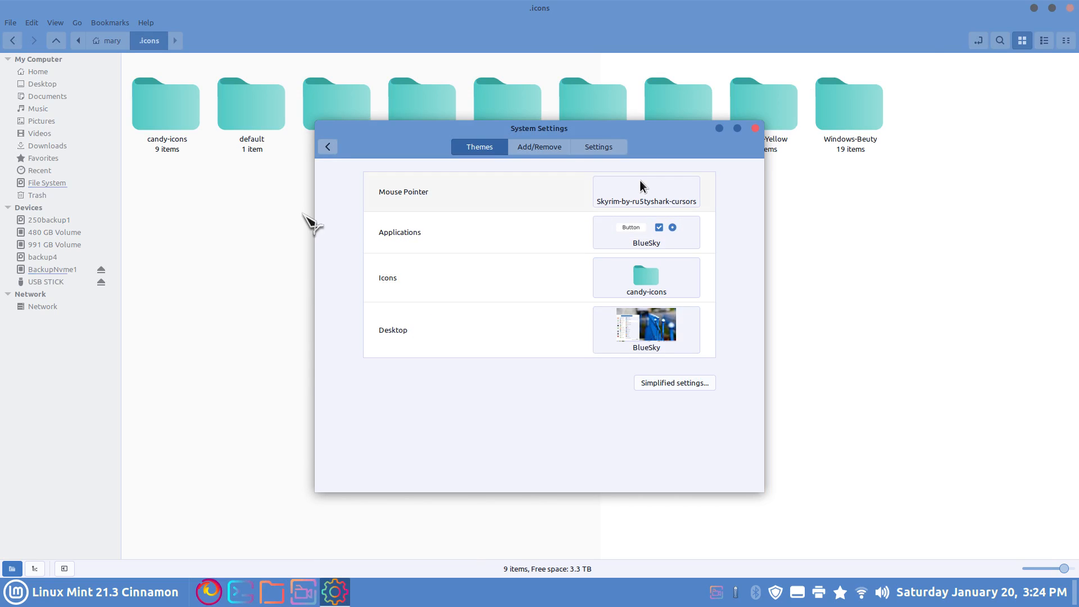
Conceal the hidden files in the home folder and try smaller and larger icon sizes
click(47, 72)
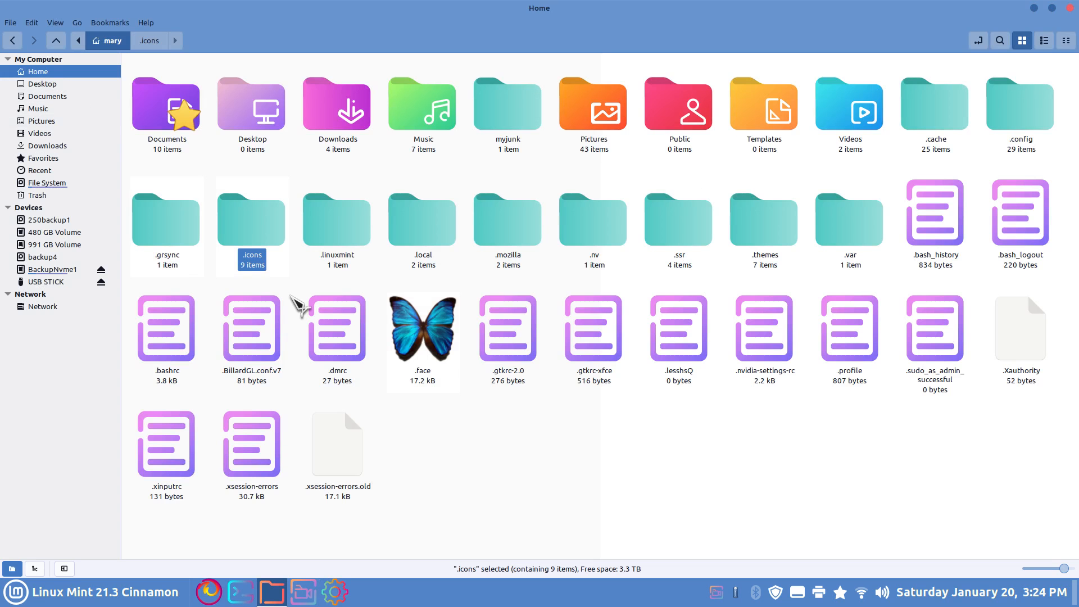
key(ctrl+h)
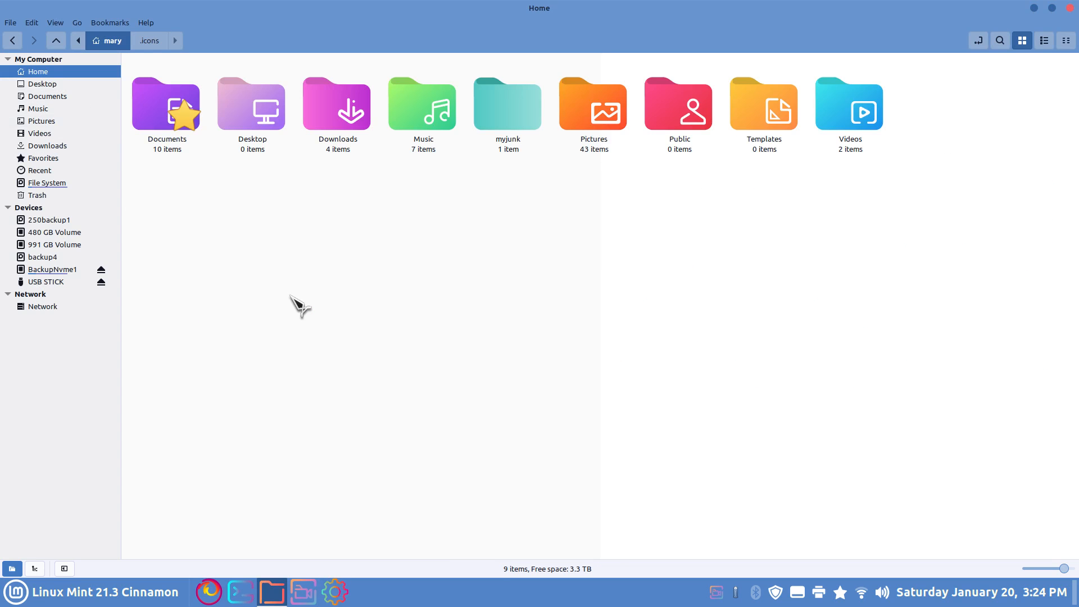
key(ctrl+minus)
key(ctrl+minus)
key(ctrl+minus)
key(ctrl+minus)
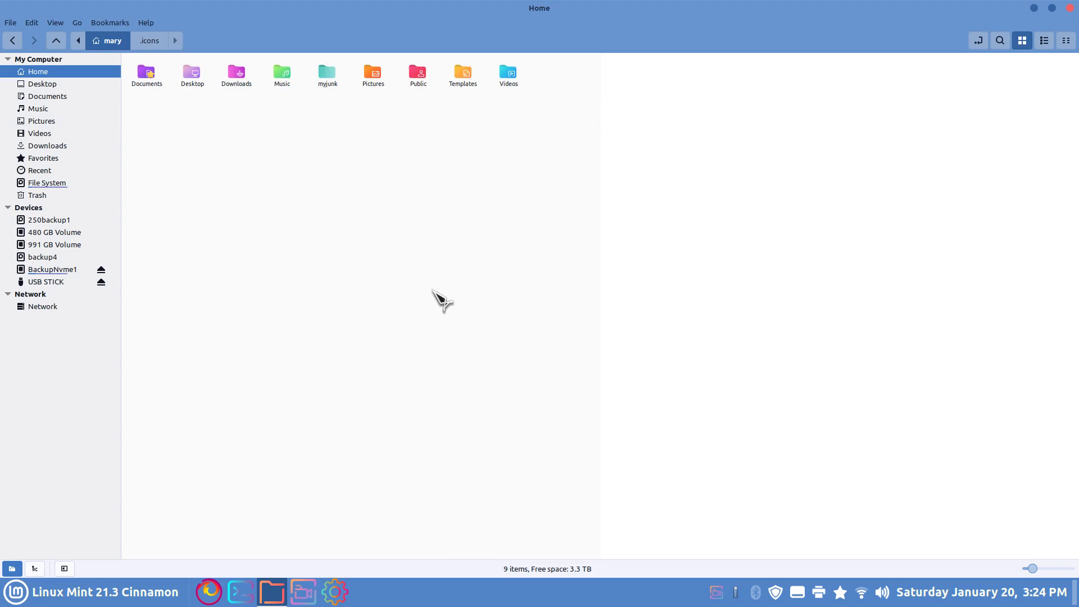
key(ctrl+minus)
key(ctrl+plus)
key(ctrl+plus)
key(ctrl+plus)
key(ctrl+plus)
key(ctrl+plus)
key(ctrl+plus)
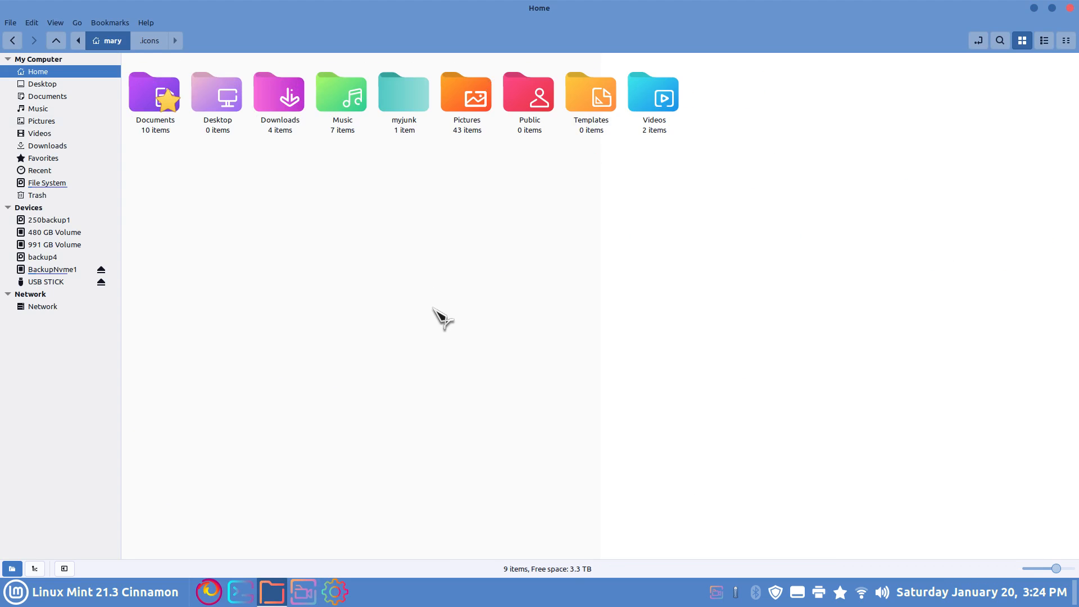
Adjust the icon size in the home folder and show its hidden files again
key(ctrl+minus)
key(ctrl+minus)
key(ctrl+minus)
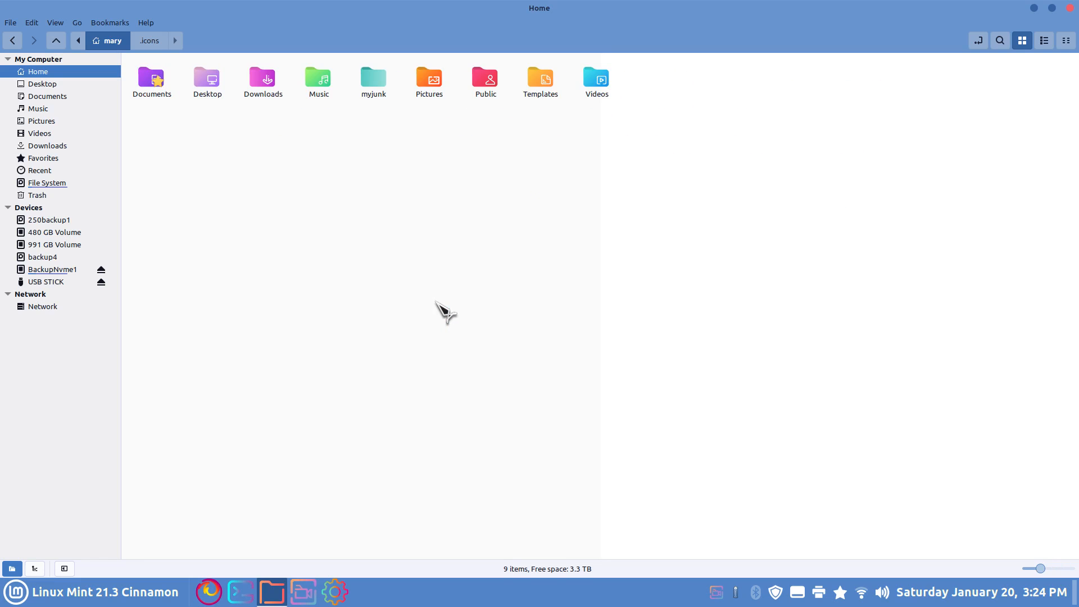
key(ctrl+h)
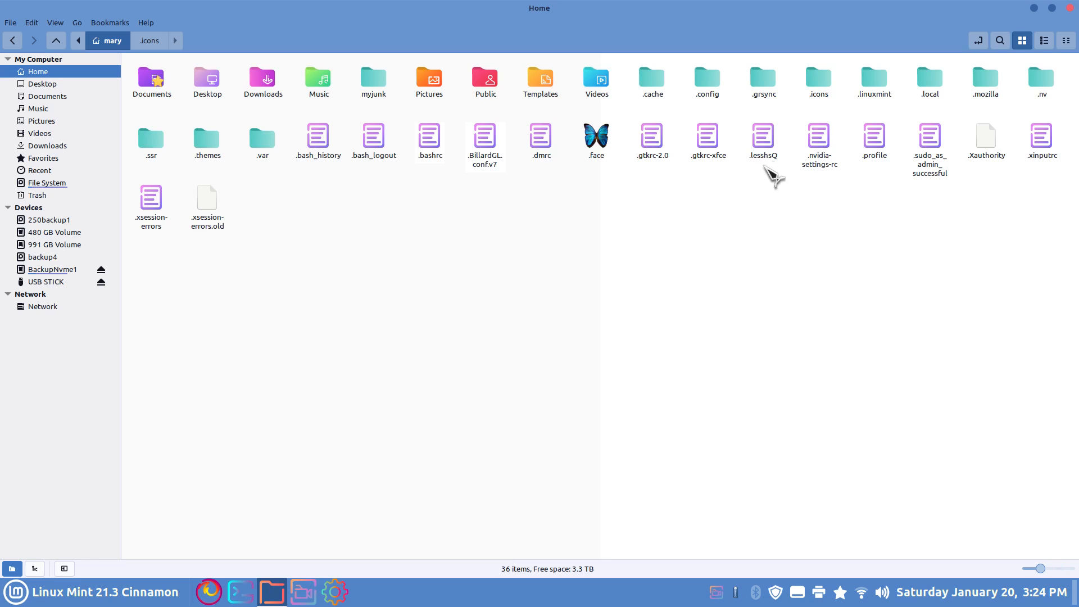
scroll(812, 293, up, 1)
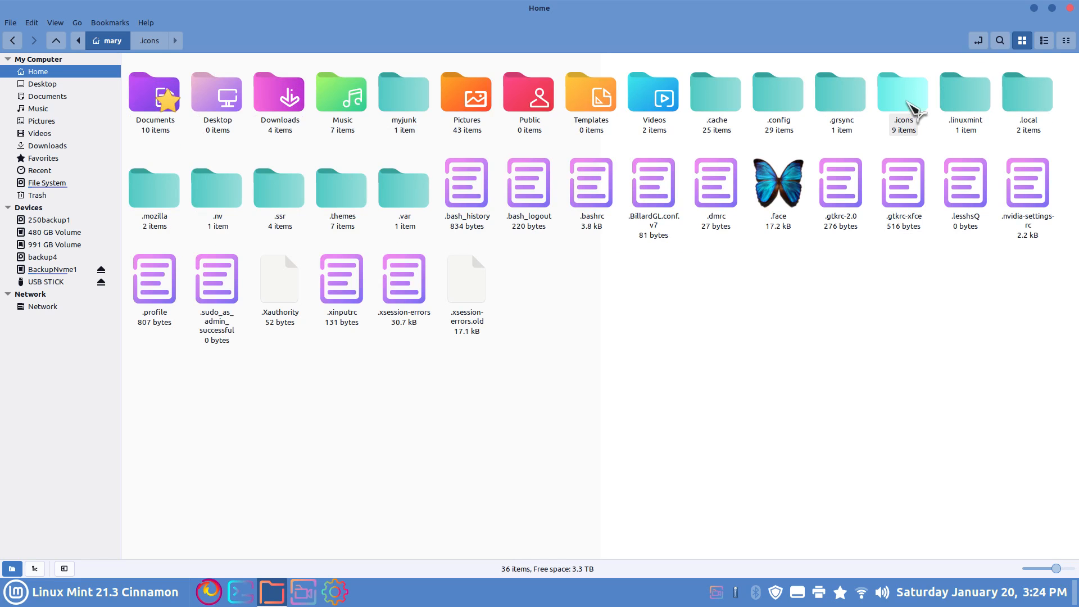
Open the .icons folder at a smaller icon size and check the application menu's appearance with System Settings brought forward
double_click(912, 112)
scroll(601, 294, up, 1)
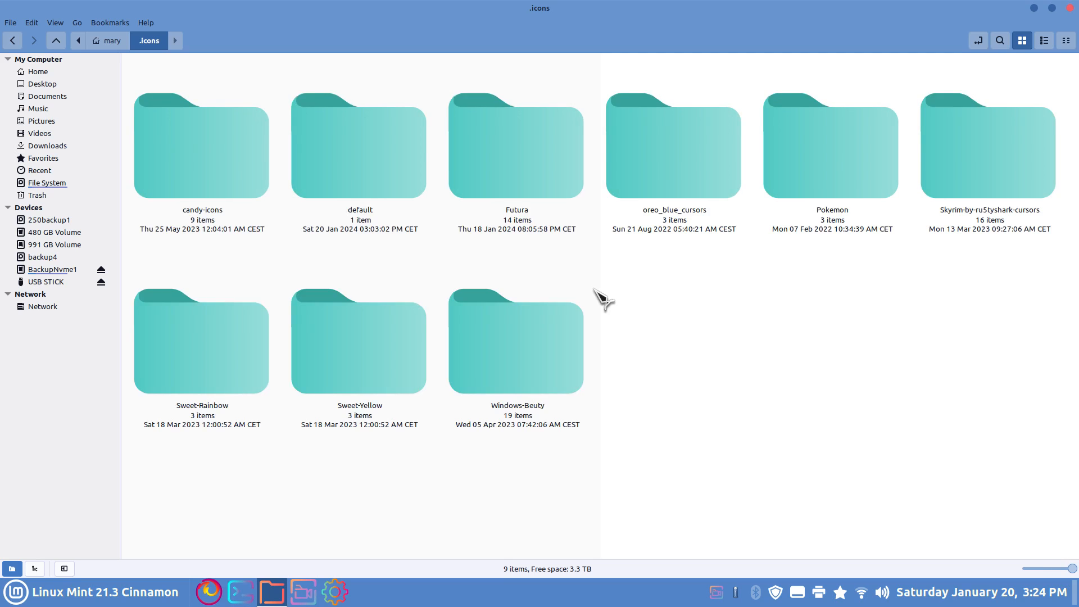
scroll(602, 294, down, 1)
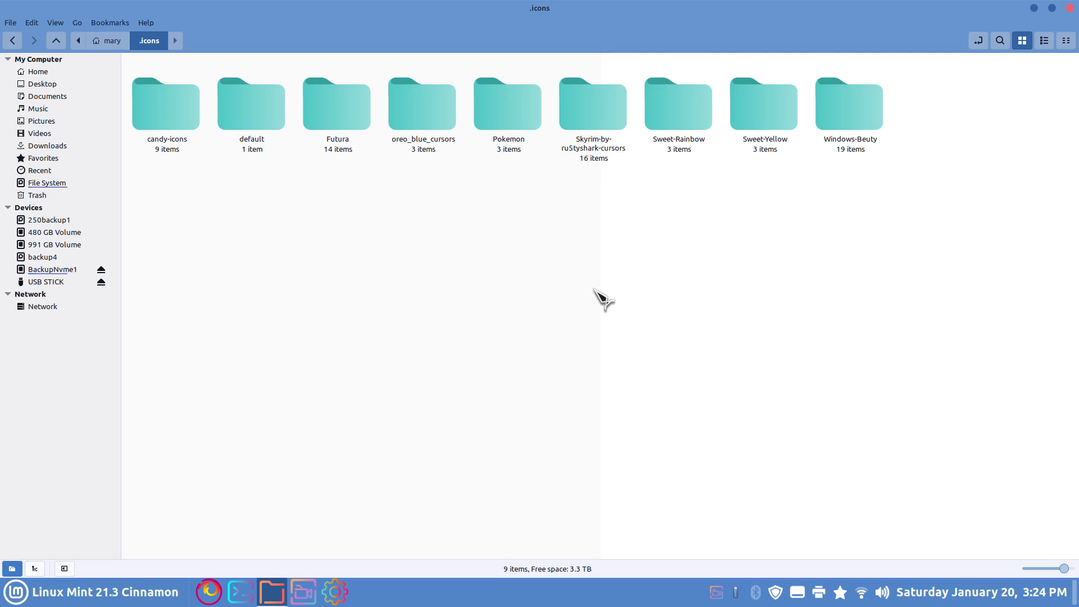
click(342, 595)
click(16, 595)
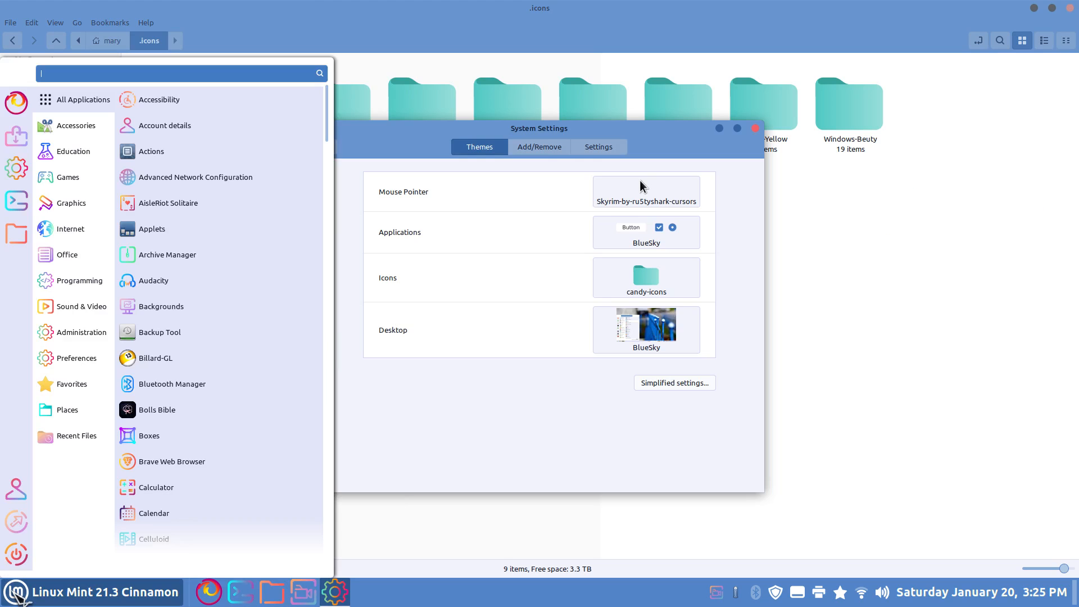
click(521, 442)
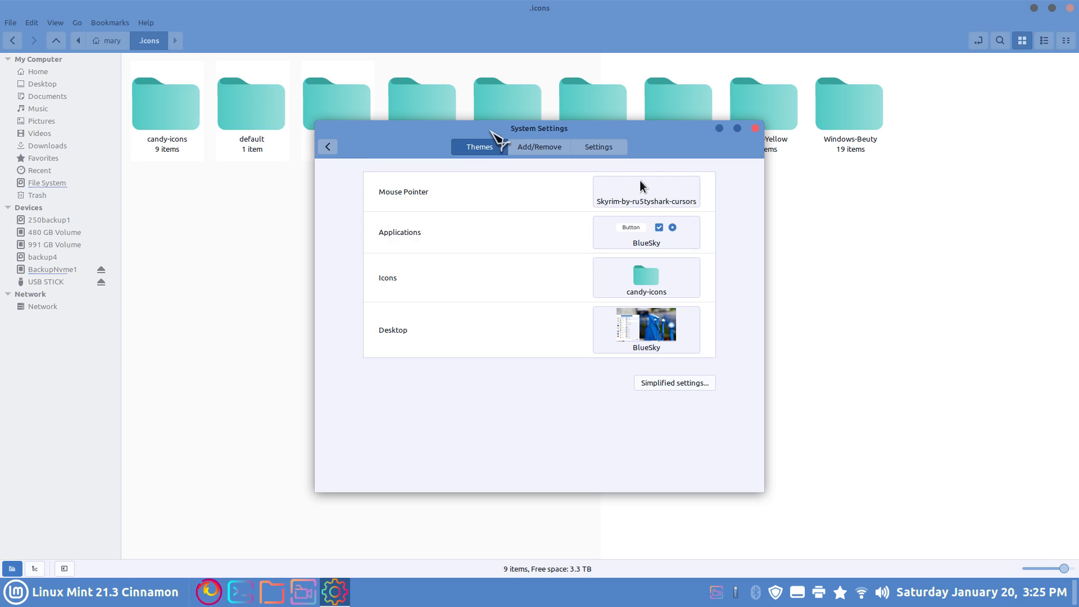
Move the System Settings window below the folder icons, set the icon theme to Futura, and check the application menu
drag(438, 129, 431, 169)
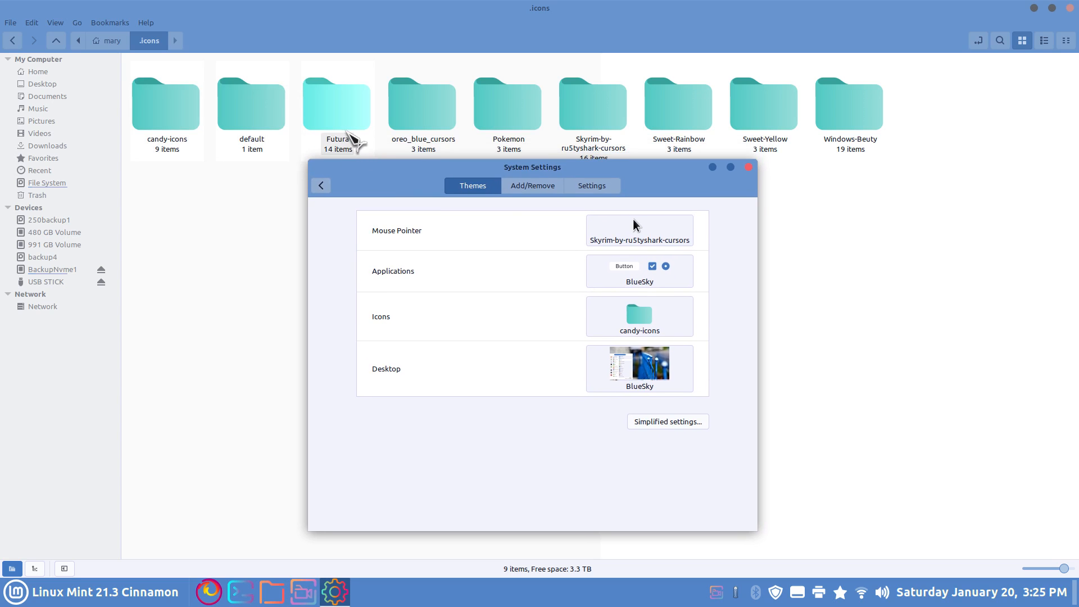
click(680, 319)
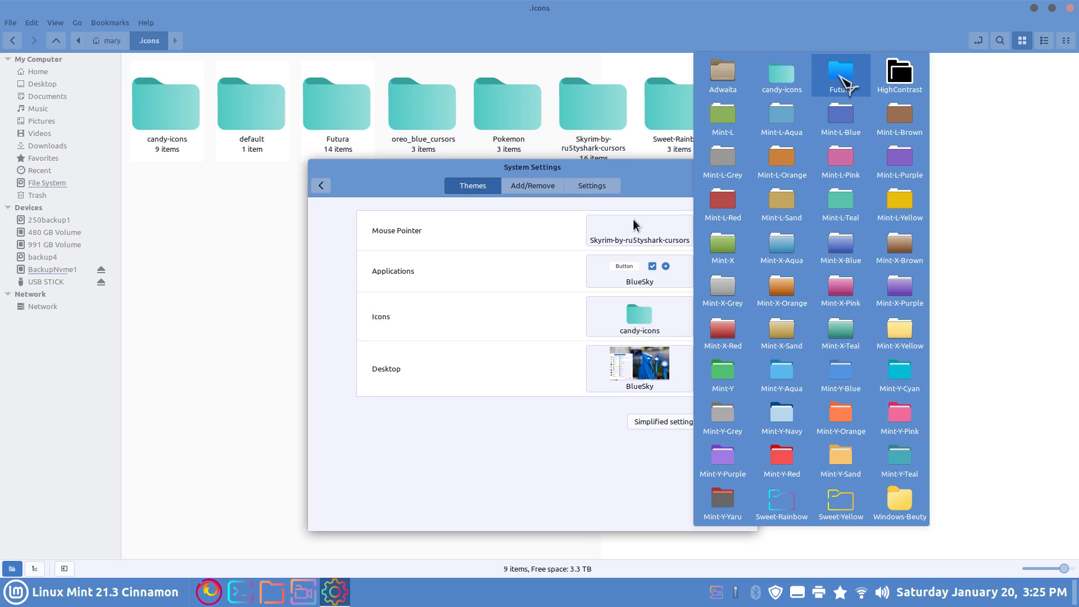
click(839, 73)
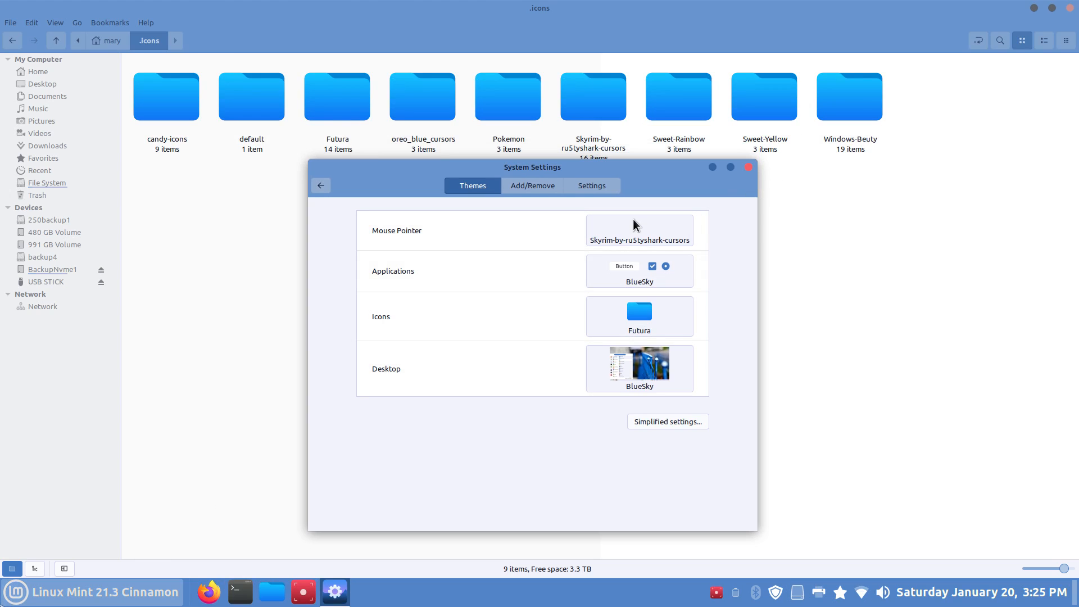
click(79, 588)
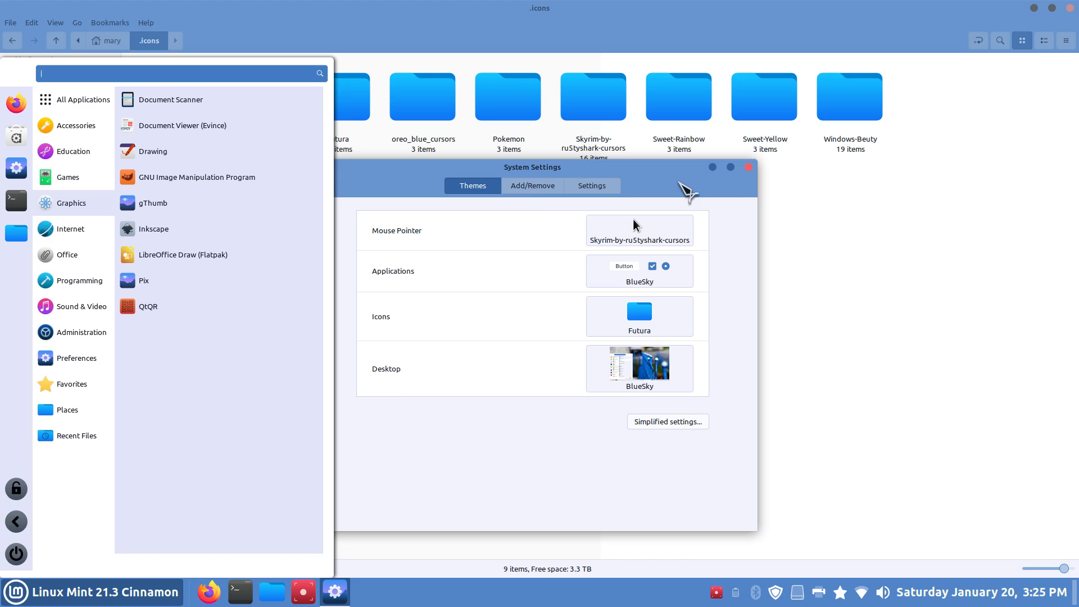
click(677, 182)
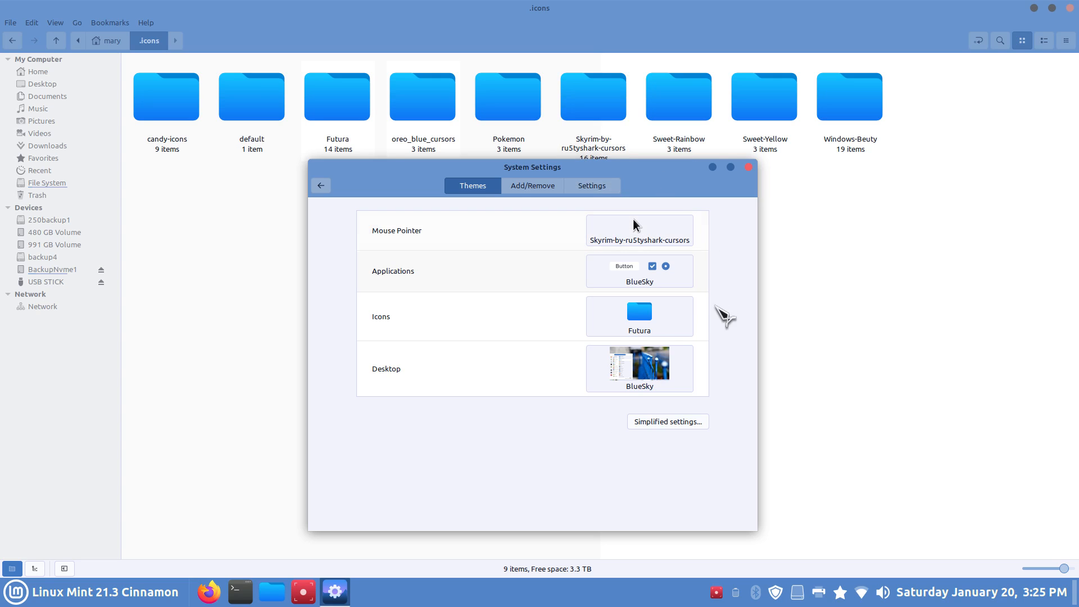
Set the icon theme to Sweet-Rainbow and hide the hidden files in the home folder
click(654, 313)
click(787, 496)
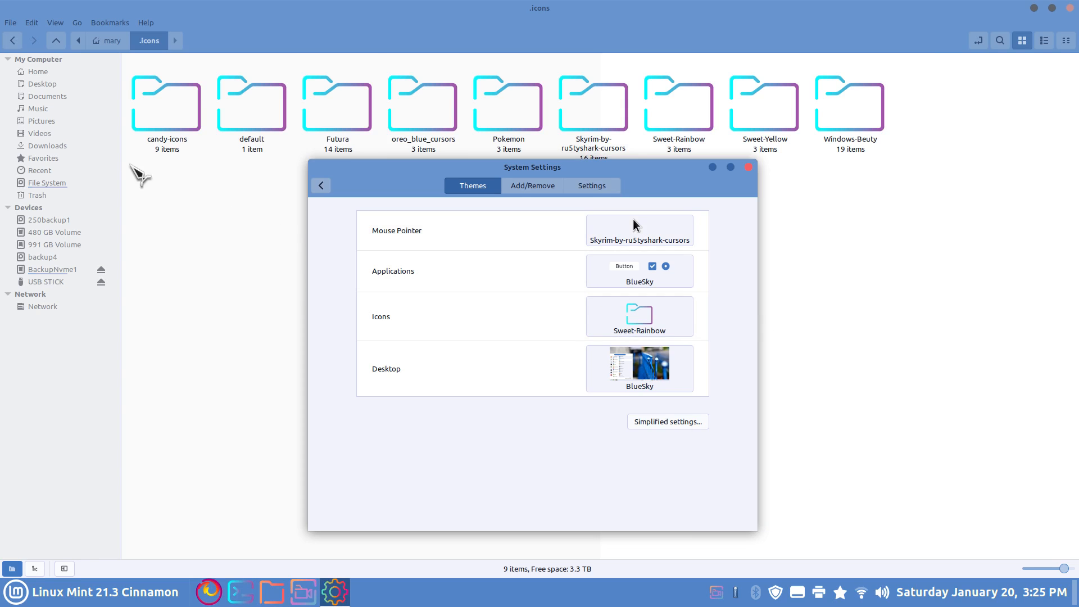
click(58, 73)
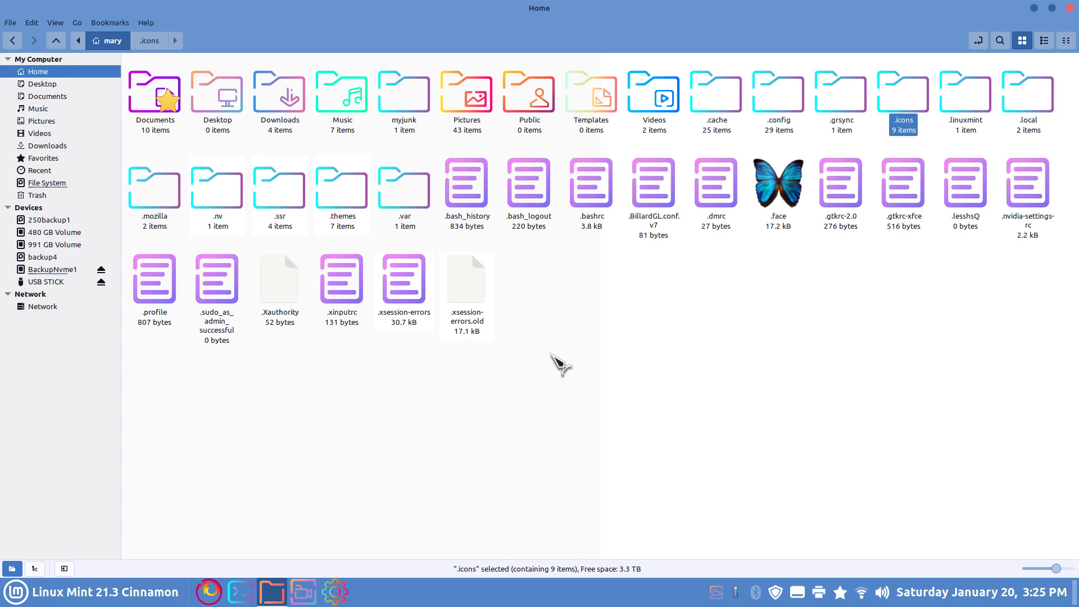
key(ctrl+h)
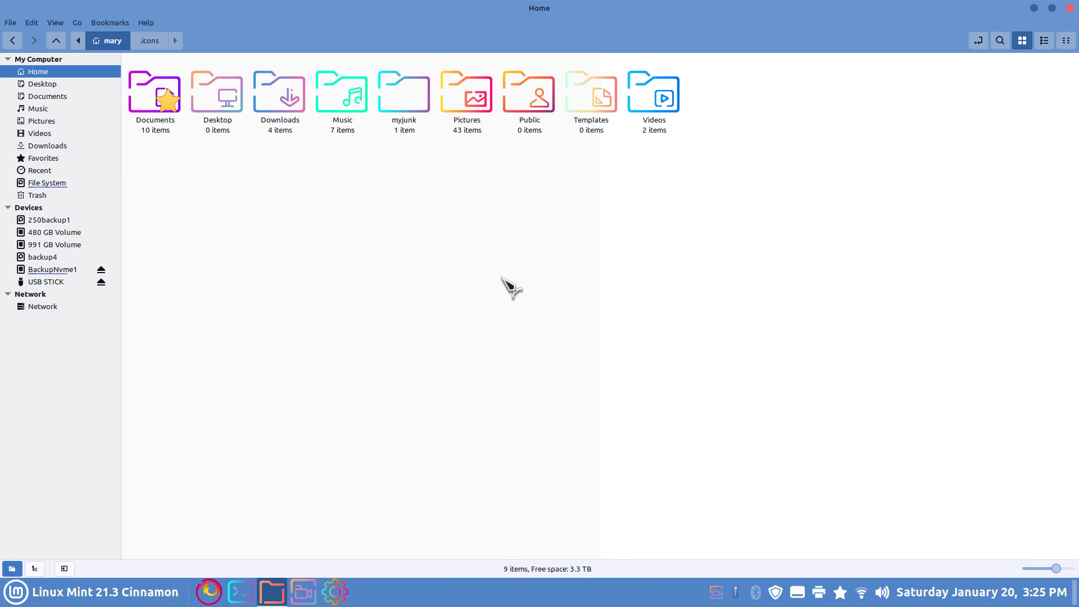
Try smaller and larger icon sizes in the home folder, ending with larger icons
key(ctrl+minus)
key(ctrl+minus)
key(ctrl+minus)
key(ctrl+minus)
key(ctrl+plus)
key(ctrl+plus)
key(ctrl+plus)
key(ctrl+plus)
key(ctrl+plus)
key(ctrl+plus)
key(ctrl+minus)
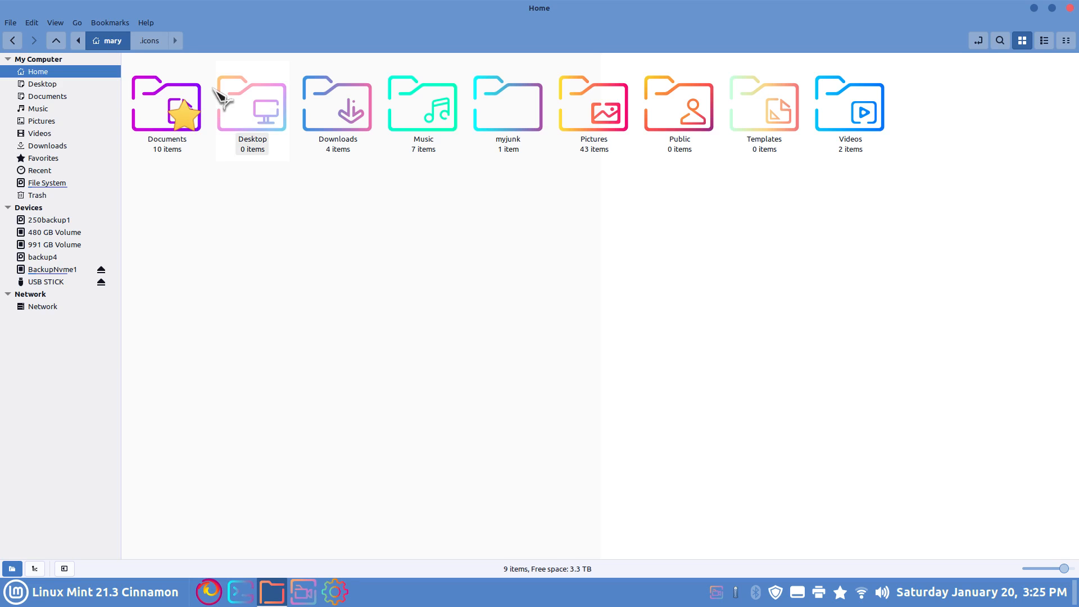
Return to the .icons folder, bring System Settings forward, and check the application menu with the Sweet-Rainbow icons
click(151, 42)
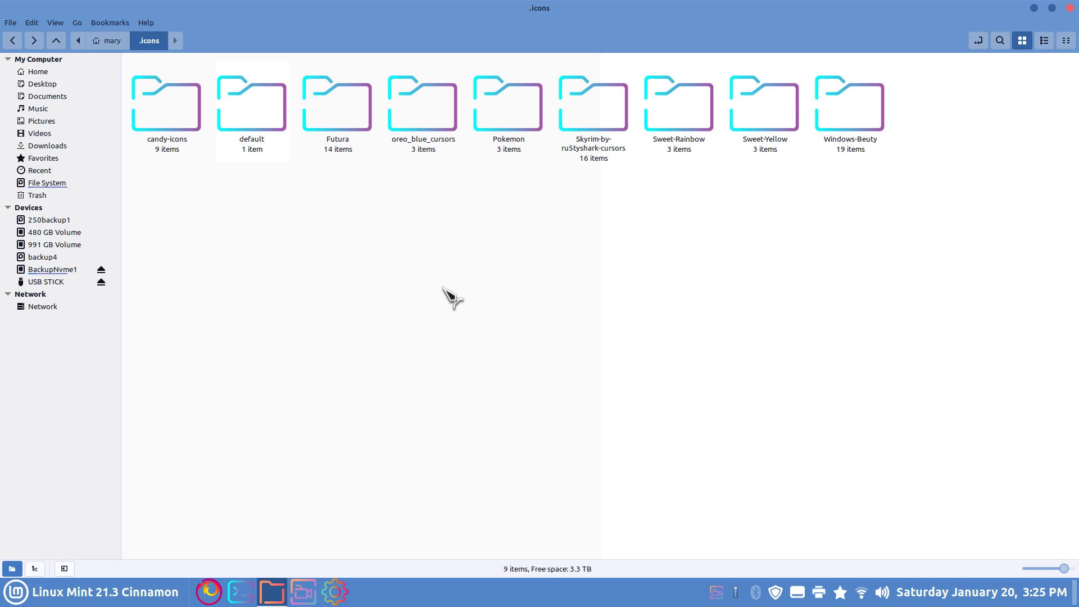
click(337, 589)
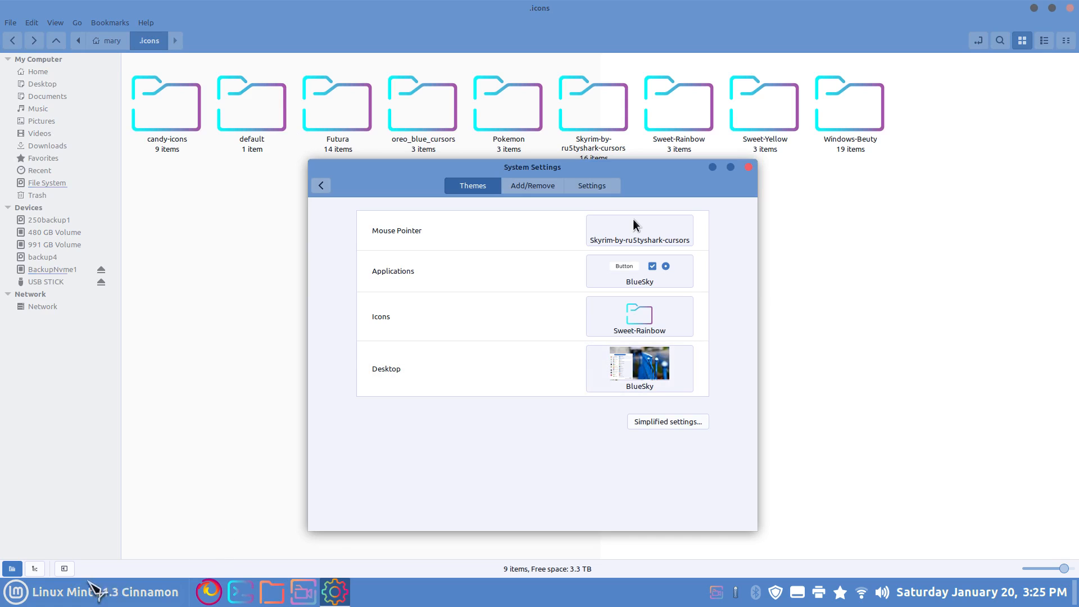
click(90, 584)
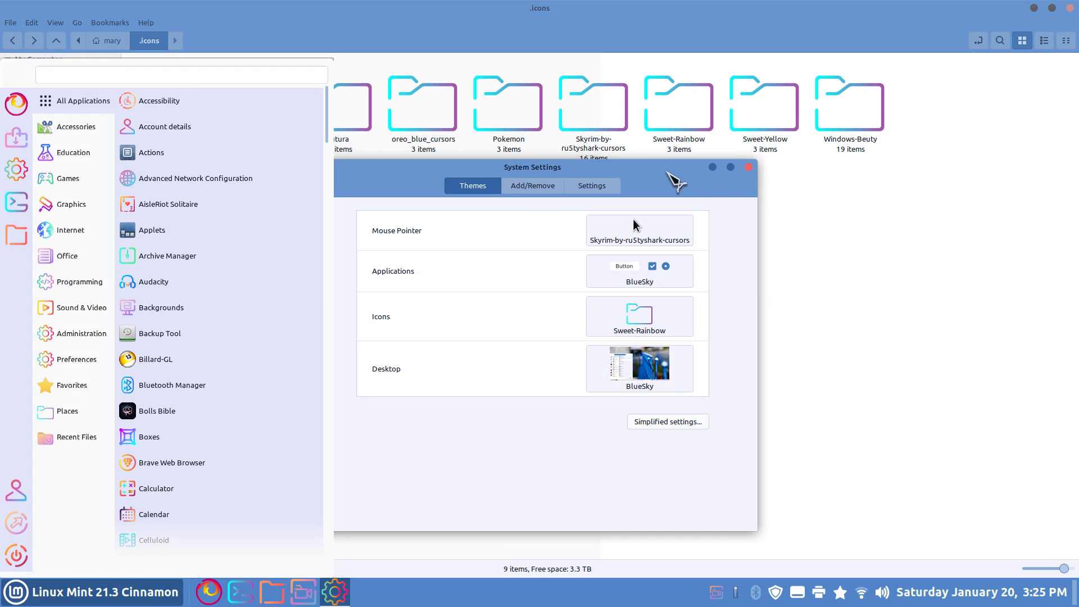
click(667, 173)
Move the System Settings window clear of the folder labels and set the icon theme to Sweet-Yellow
click(643, 322)
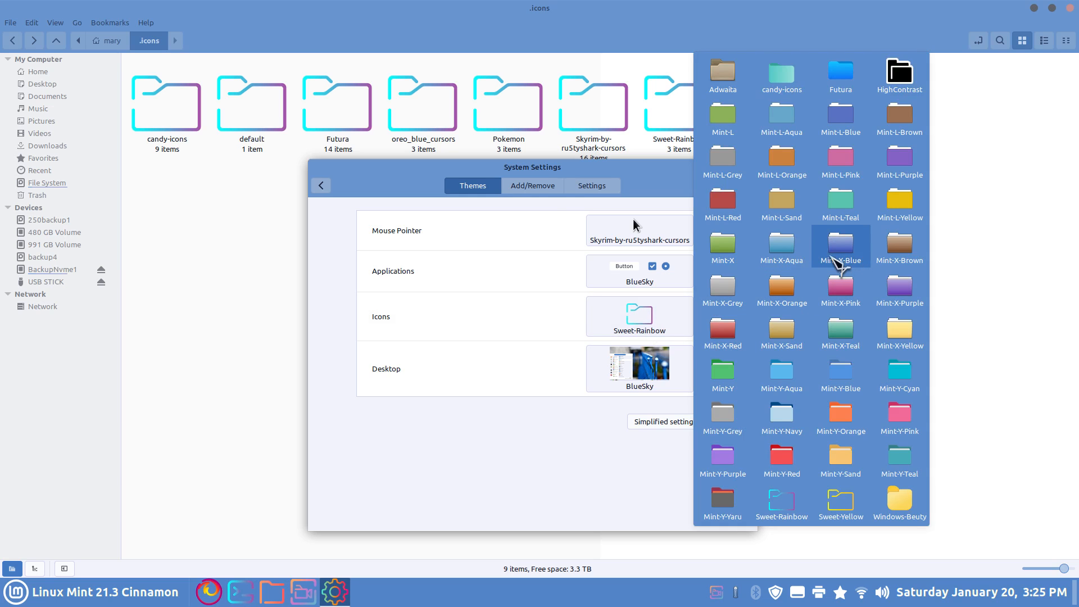
click(662, 176)
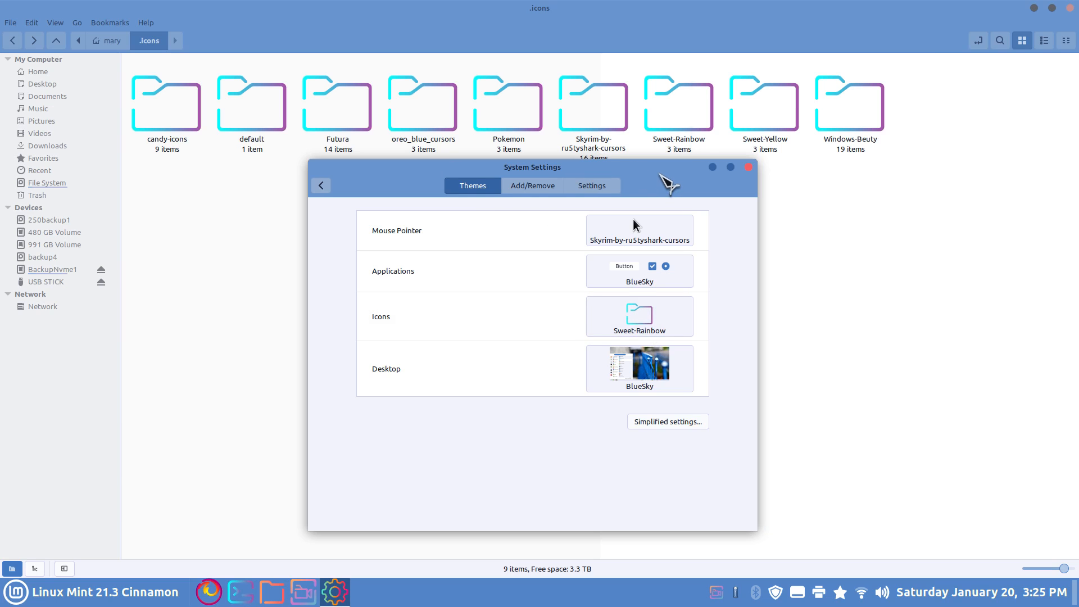
drag(659, 175, 637, 184)
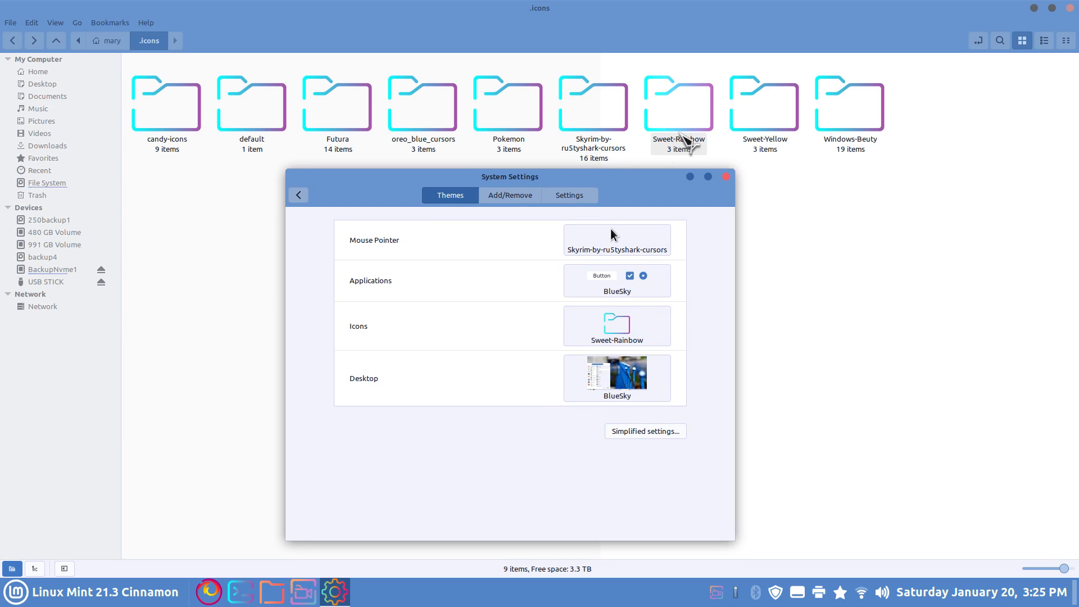
click(644, 322)
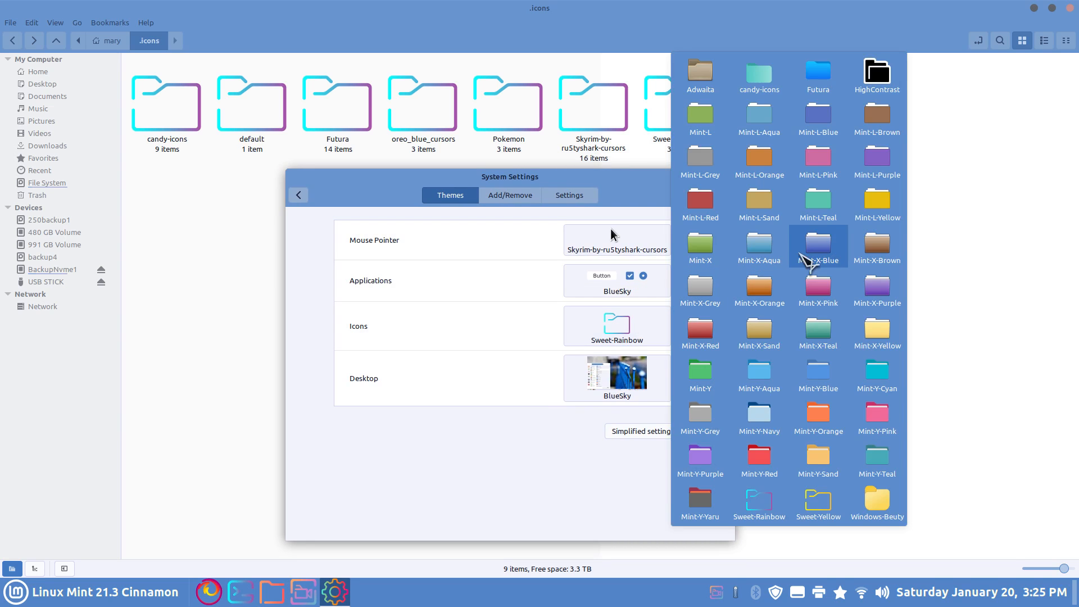
click(816, 503)
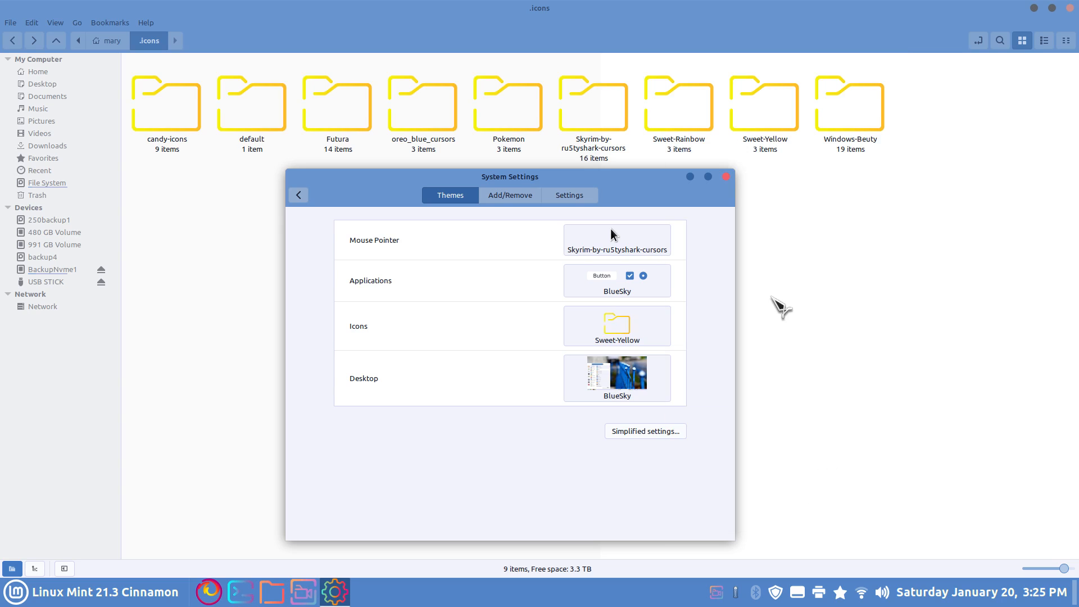
Try the Adwaita-dark applications theme and switch the applications theme back to BlueSky
click(633, 284)
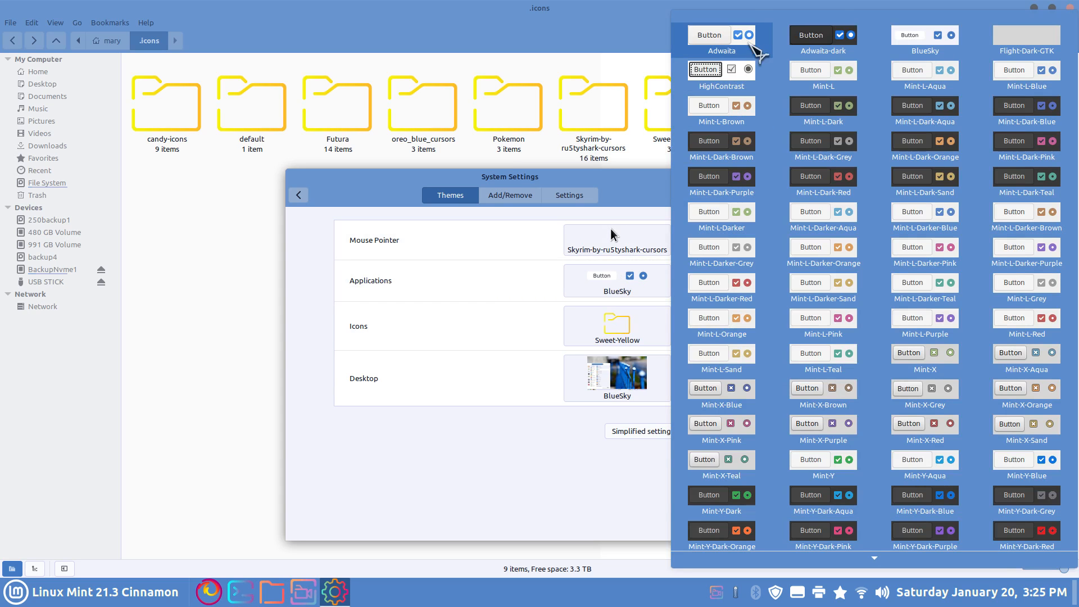
click(798, 38)
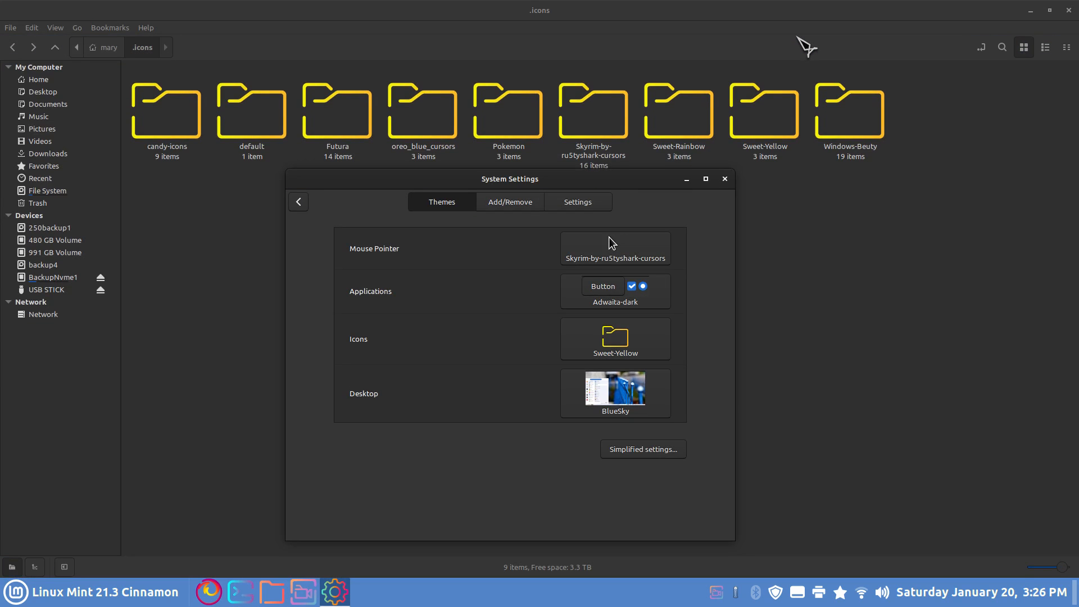
click(595, 289)
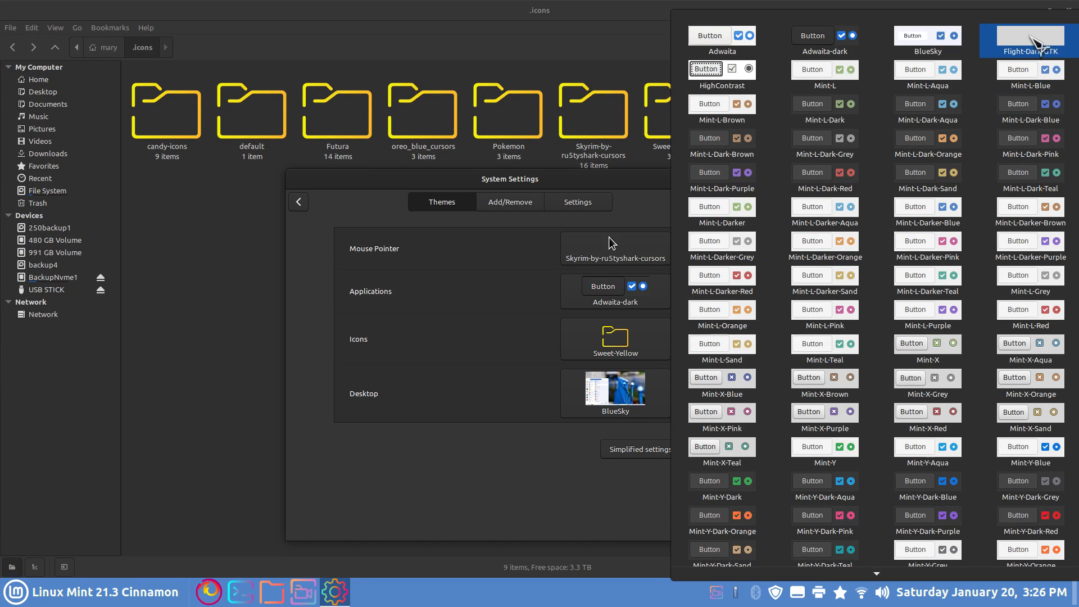
click(938, 36)
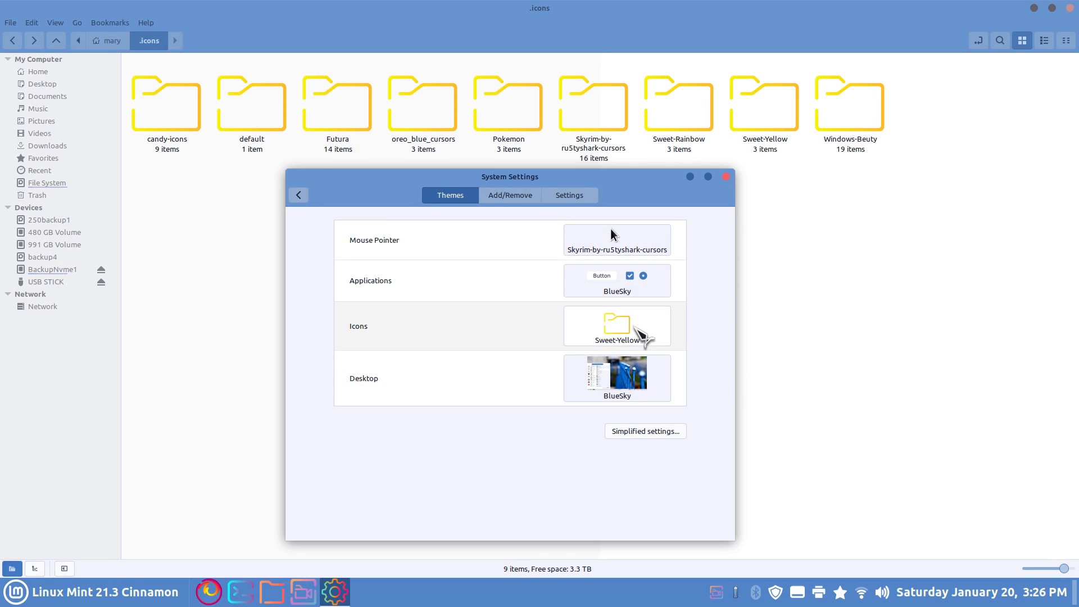
Set the icon theme to Windows-Beuty and bring the .icons folder window to the front
click(635, 335)
click(868, 492)
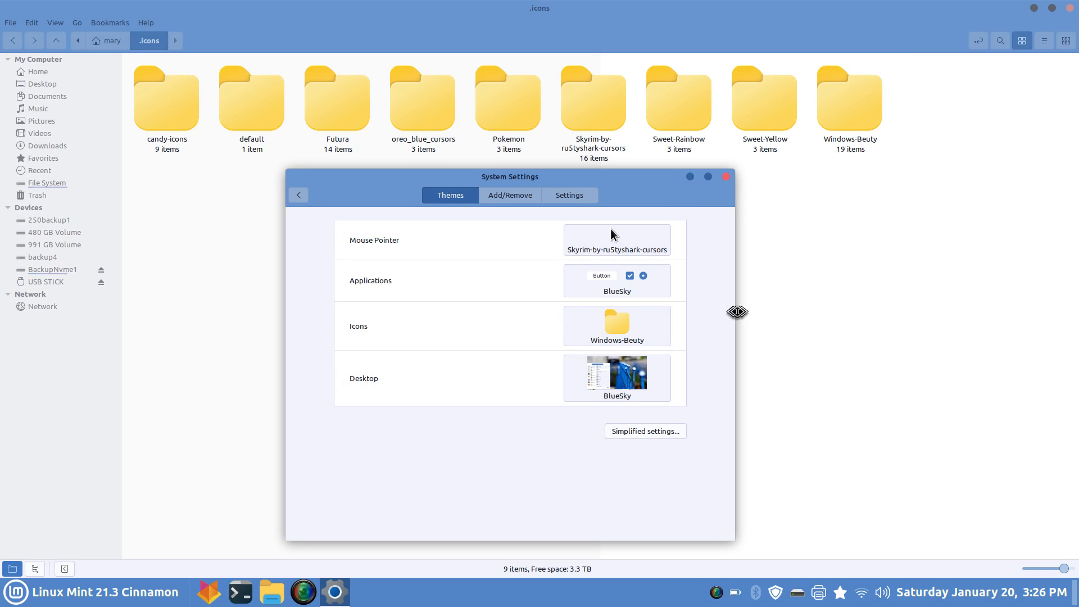
click(252, 281)
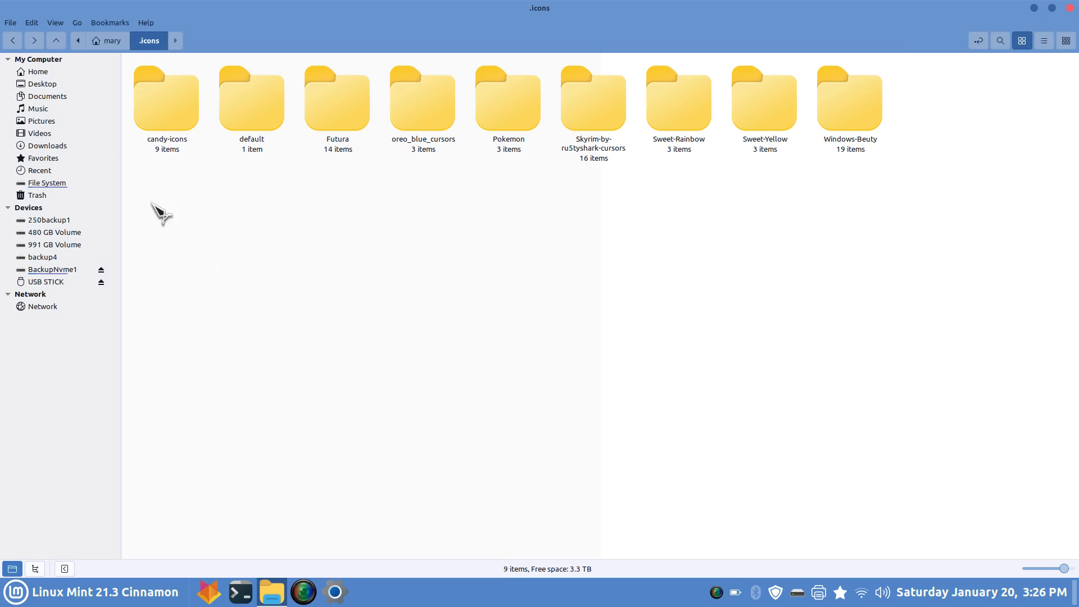
Go to the home folder and view its Windows-Beuty icons at several sizes, ending with a medium size
click(38, 72)
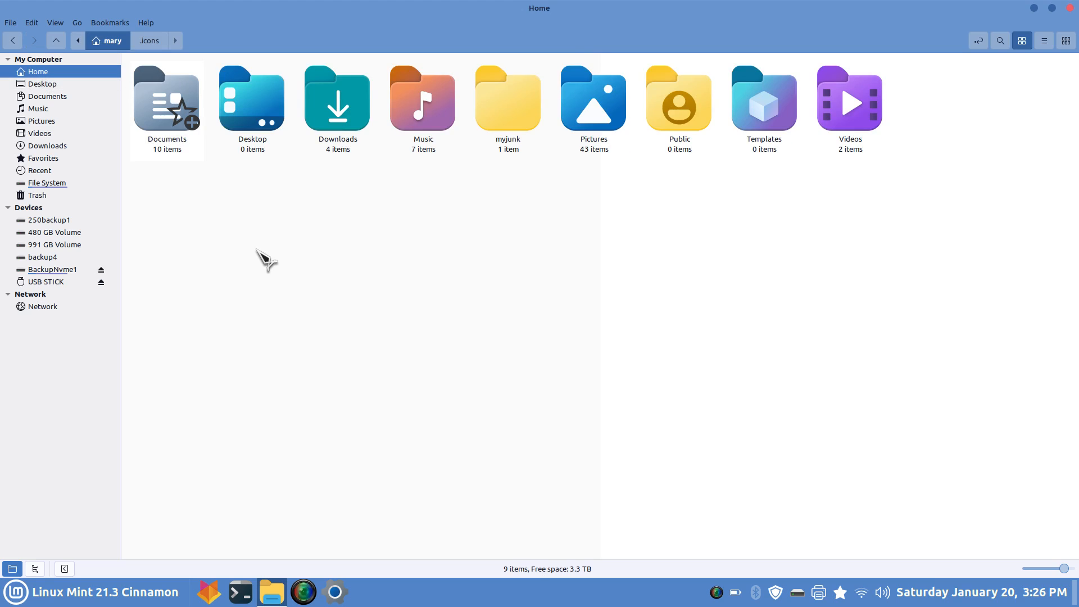
scroll(264, 258, down, 3)
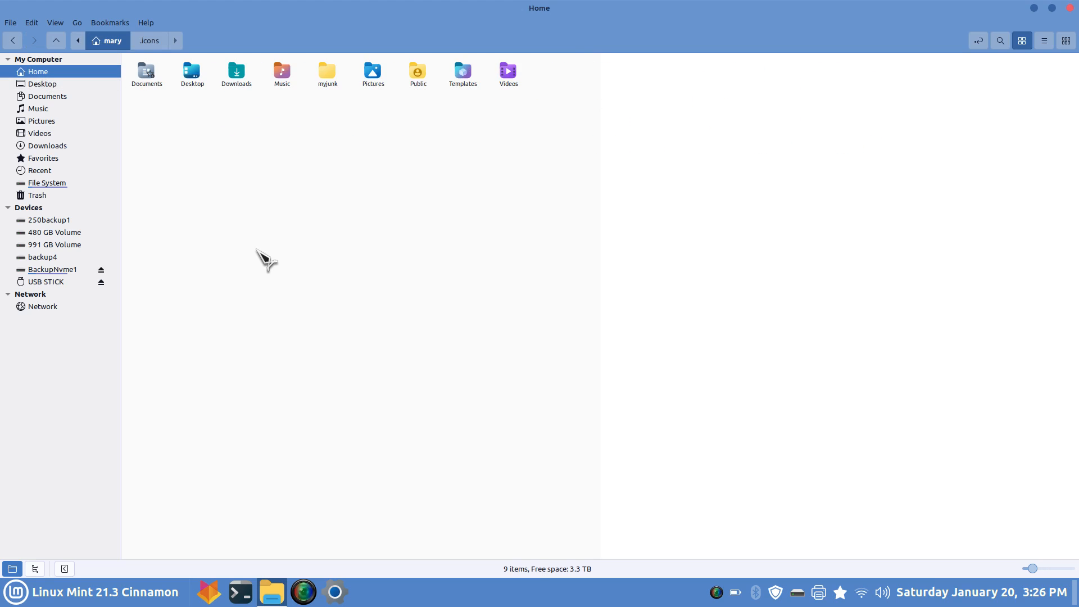
scroll(292, 278, up, 4)
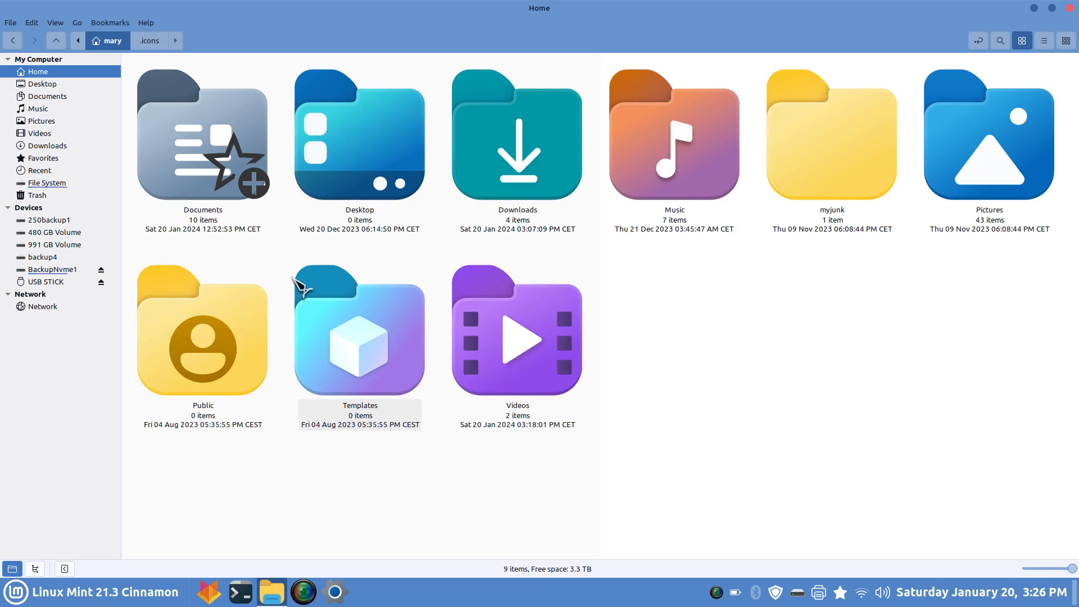
scroll(298, 284, down, 3)
scroll(295, 264, up, 1)
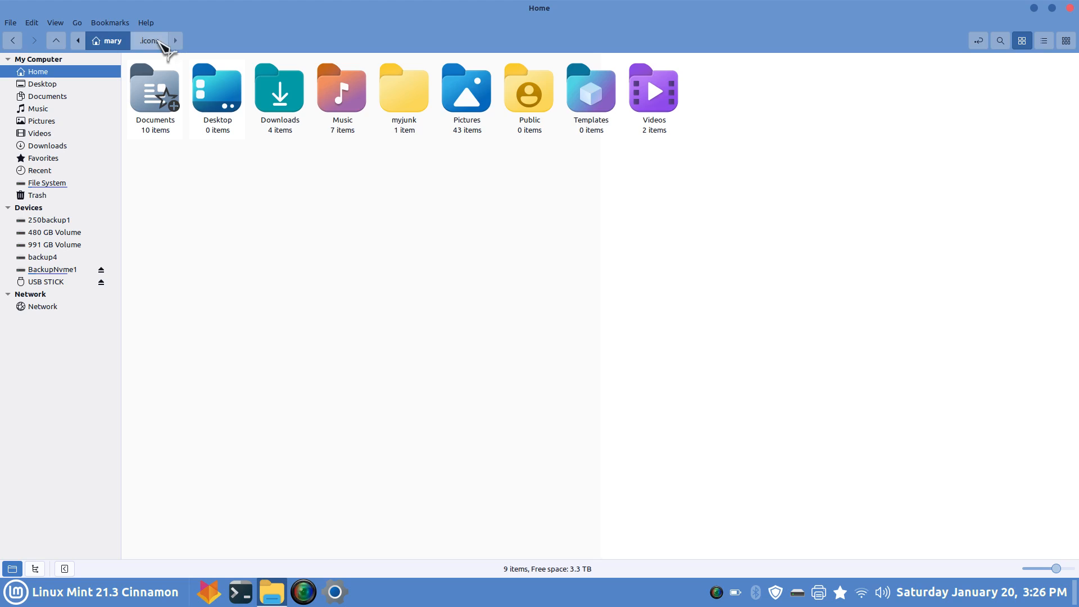
Return to the .icons folder, check the application menu with the Windows-Beuty icons, and bring System Settings forward
click(160, 40)
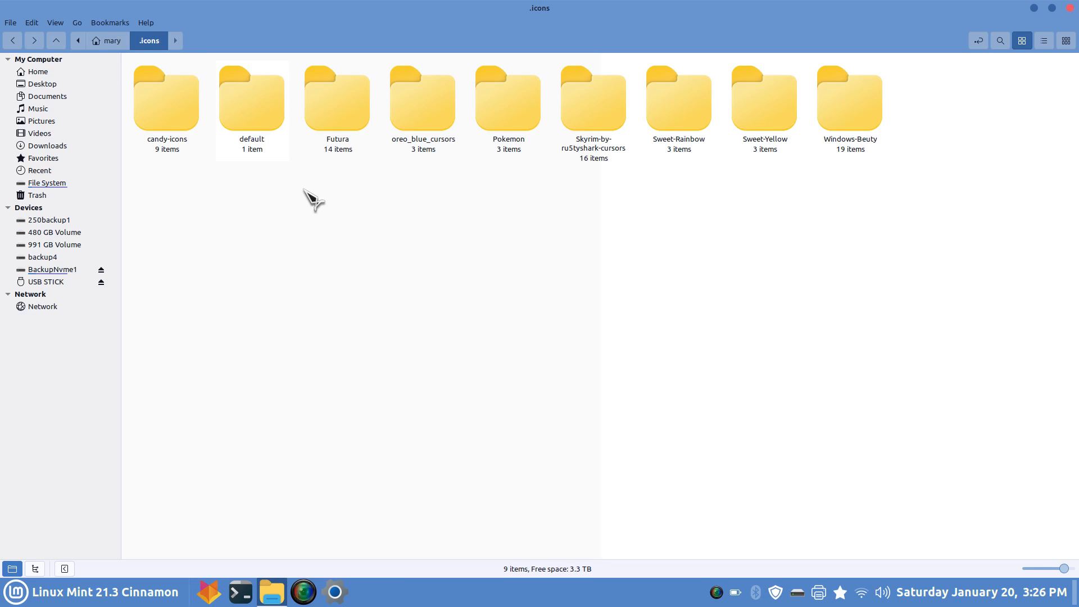
click(35, 590)
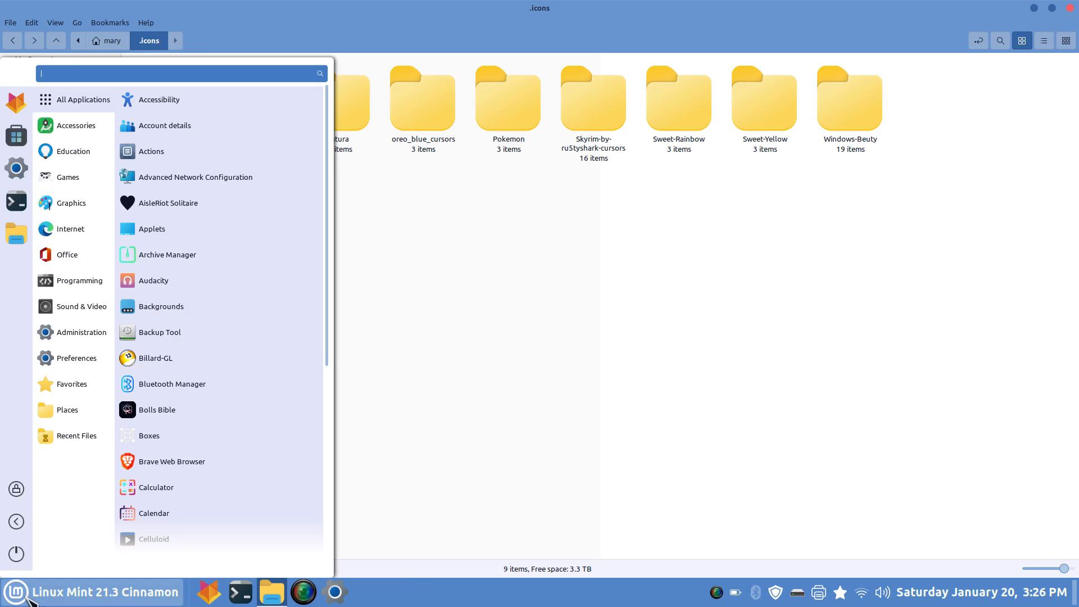
click(466, 402)
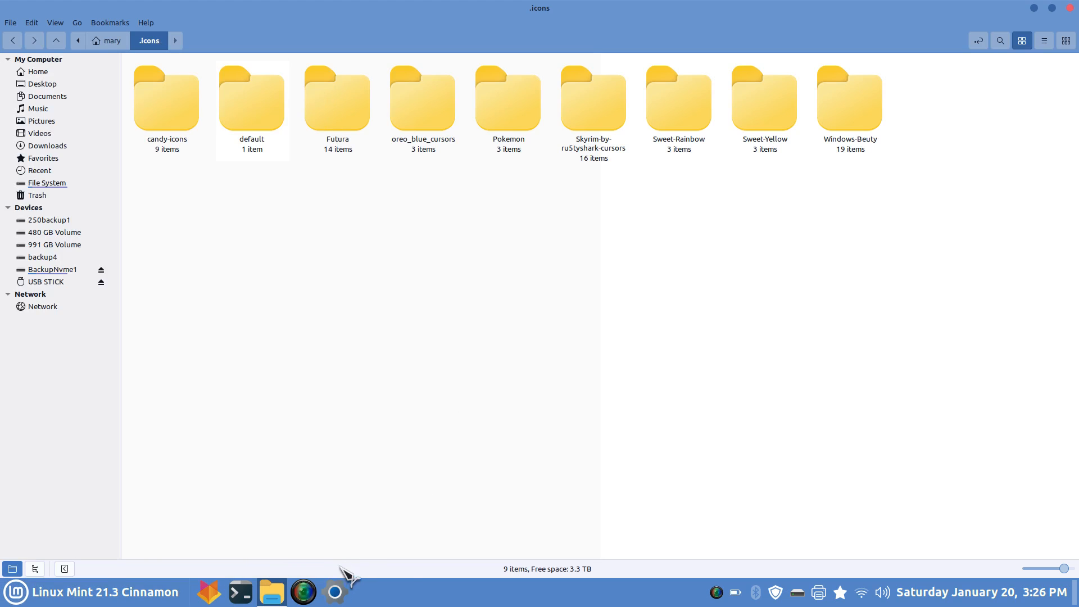
click(335, 591)
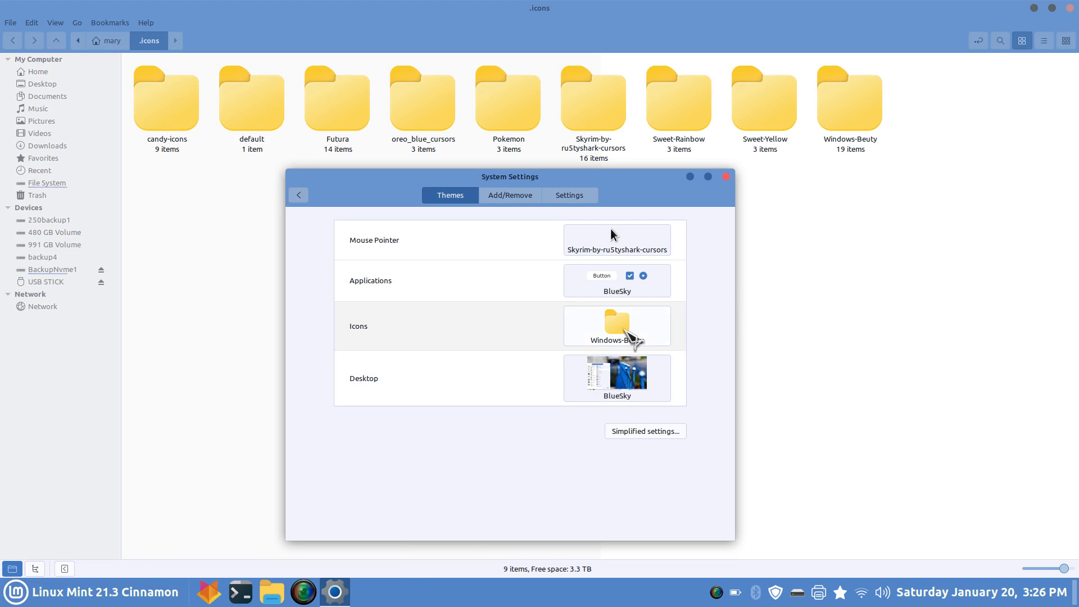
Set the icon theme to Futura and move the System Settings window clear of the .icons folder's contents
click(630, 337)
click(817, 78)
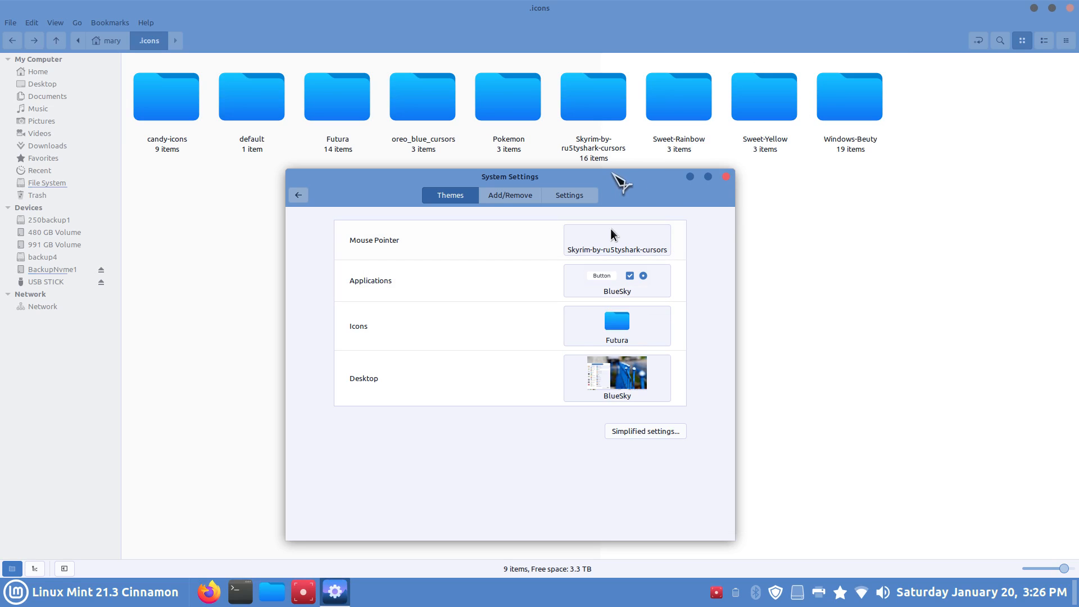
drag(621, 193, 600, 230)
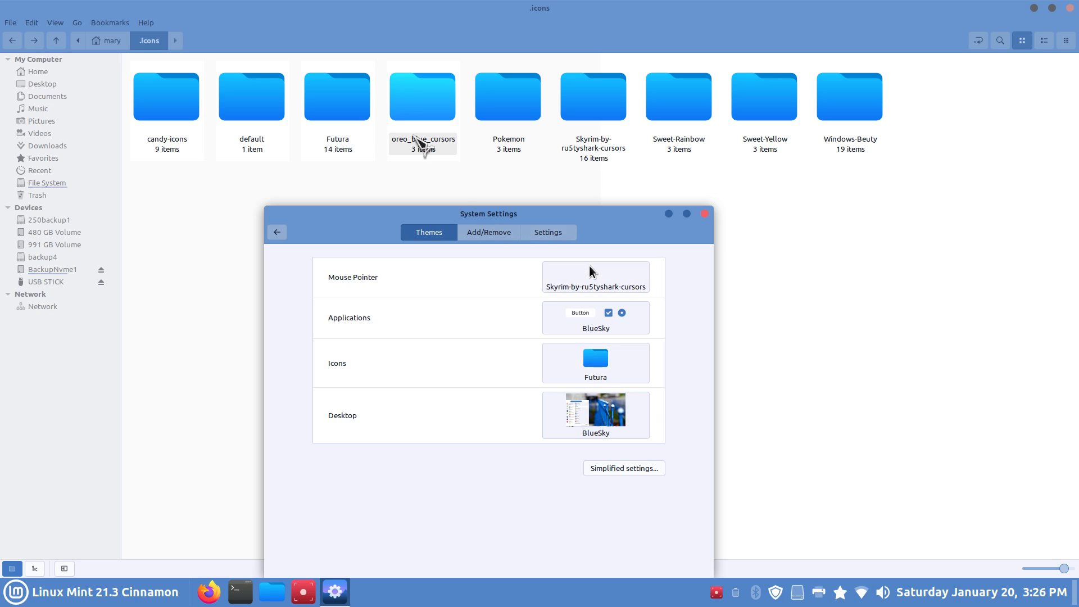
Try the oreo_blue_cursors mouse pointer theme, followed by the Pokemon one
click(589, 265)
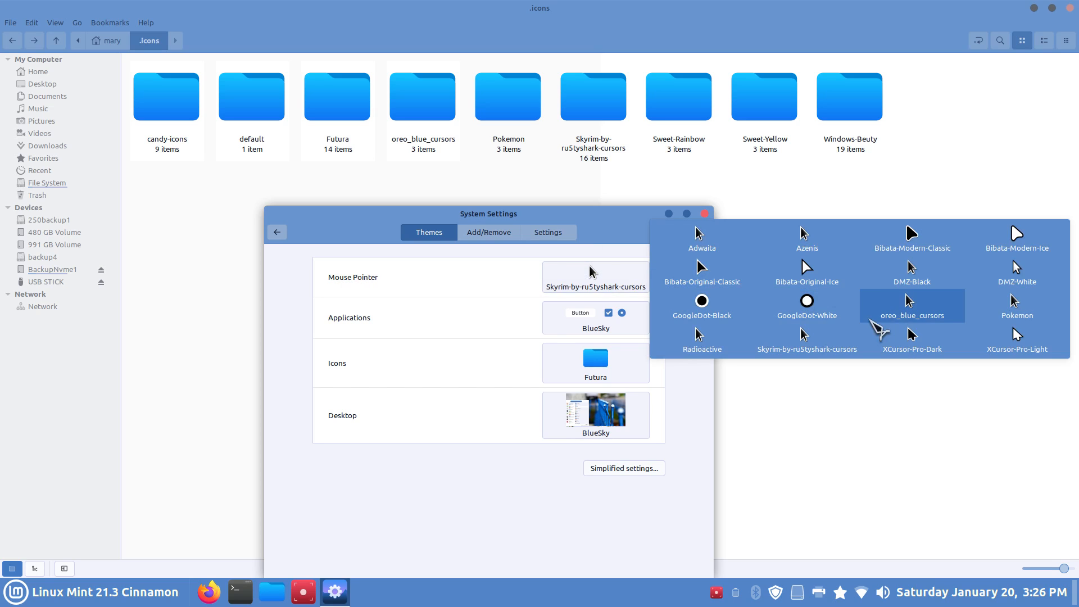
click(906, 314)
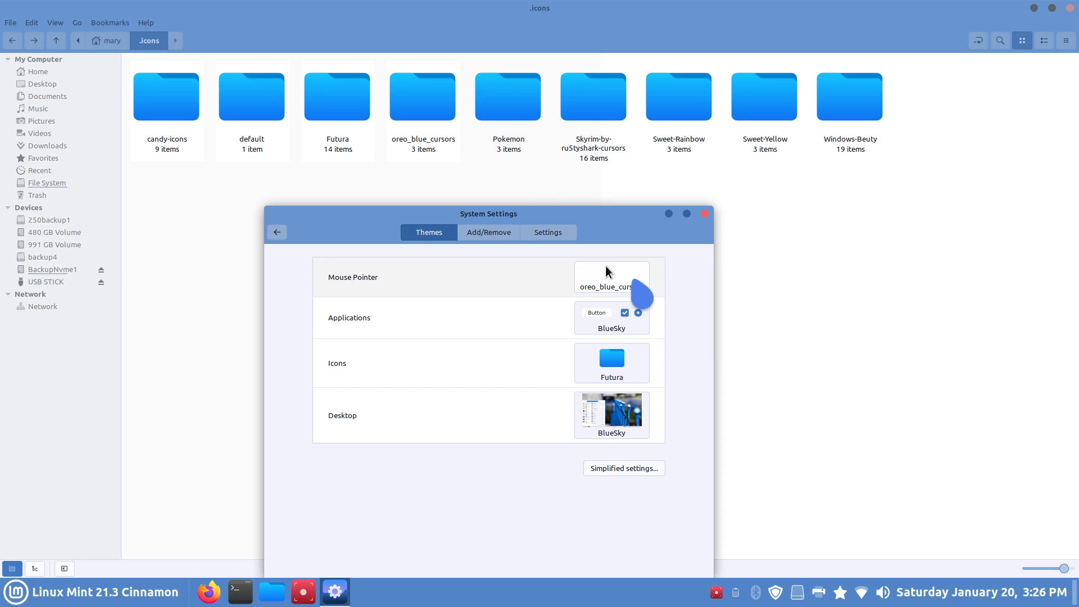
click(612, 281)
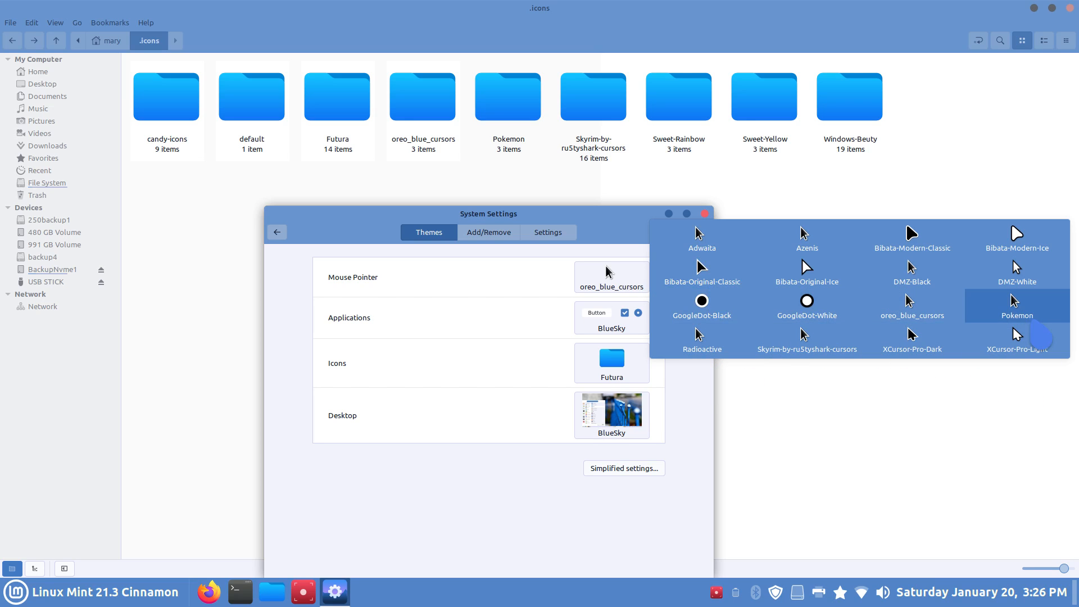
click(1001, 309)
Try the Azenis mouse pointer theme, followed by the Radioactive one
click(632, 281)
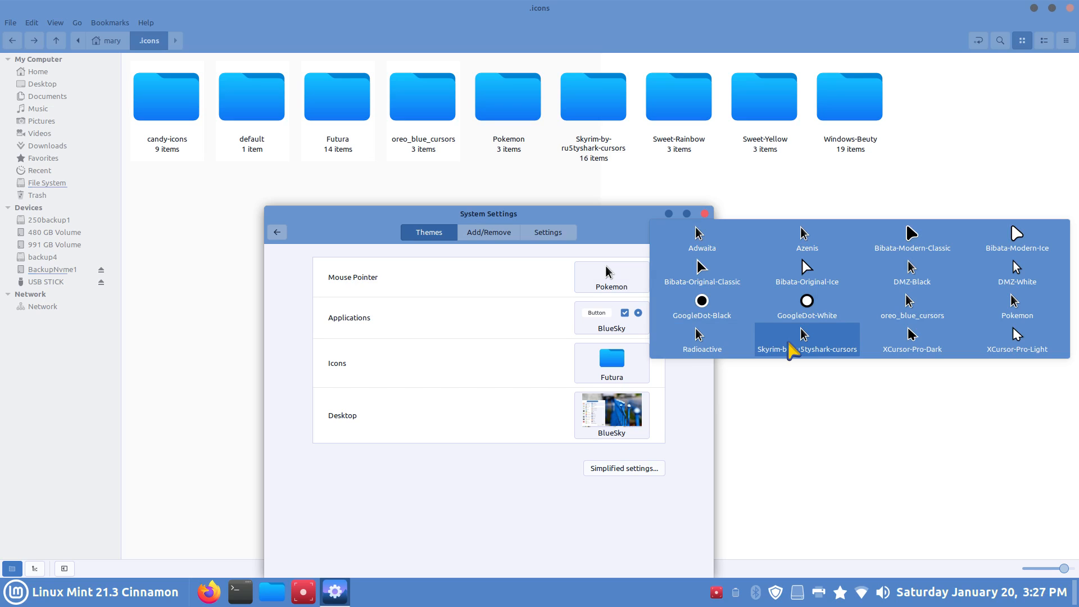
click(813, 242)
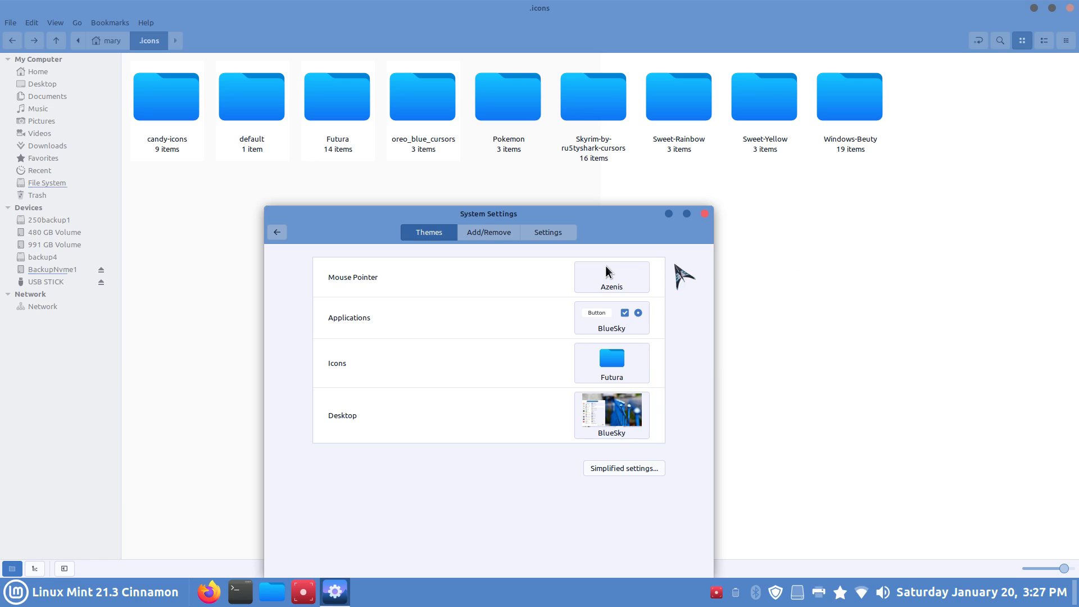
click(637, 279)
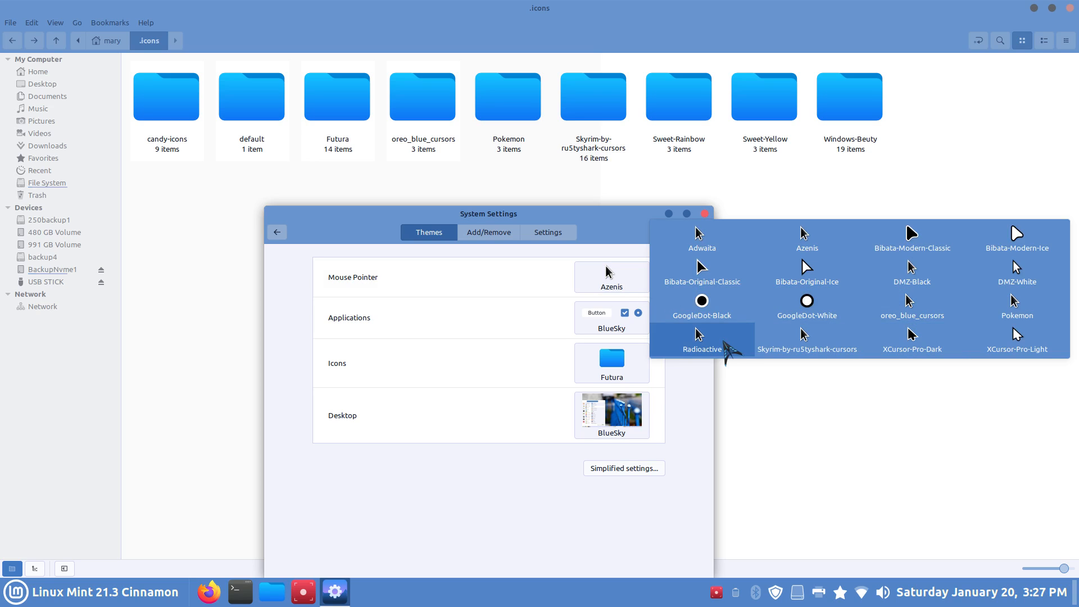
click(709, 326)
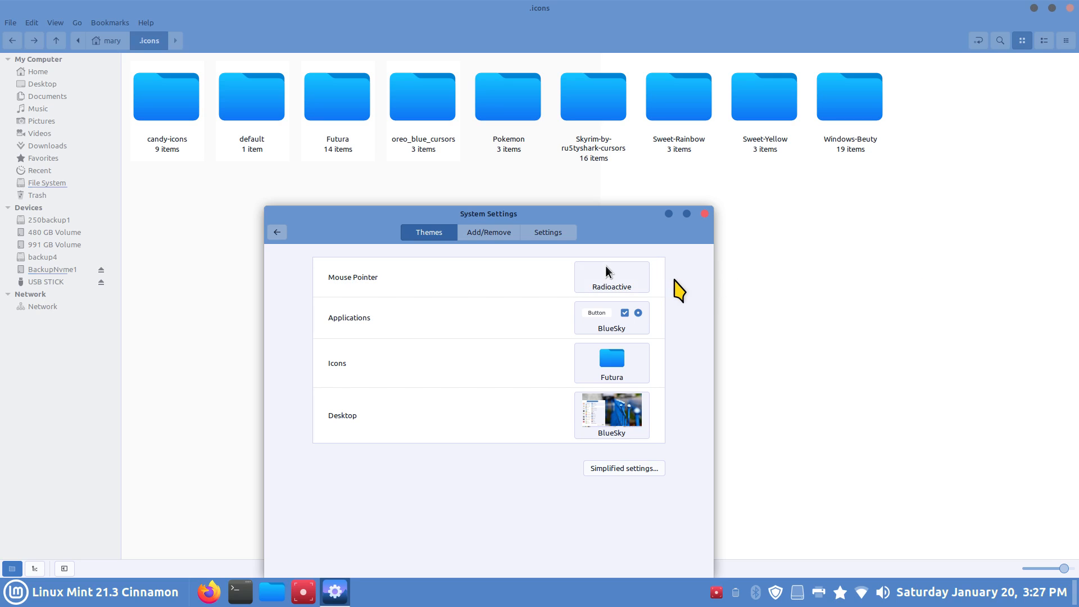
Try the Adwaita, Azenis and Bibata-Modern-Classic mouse pointer themes in turn
click(616, 281)
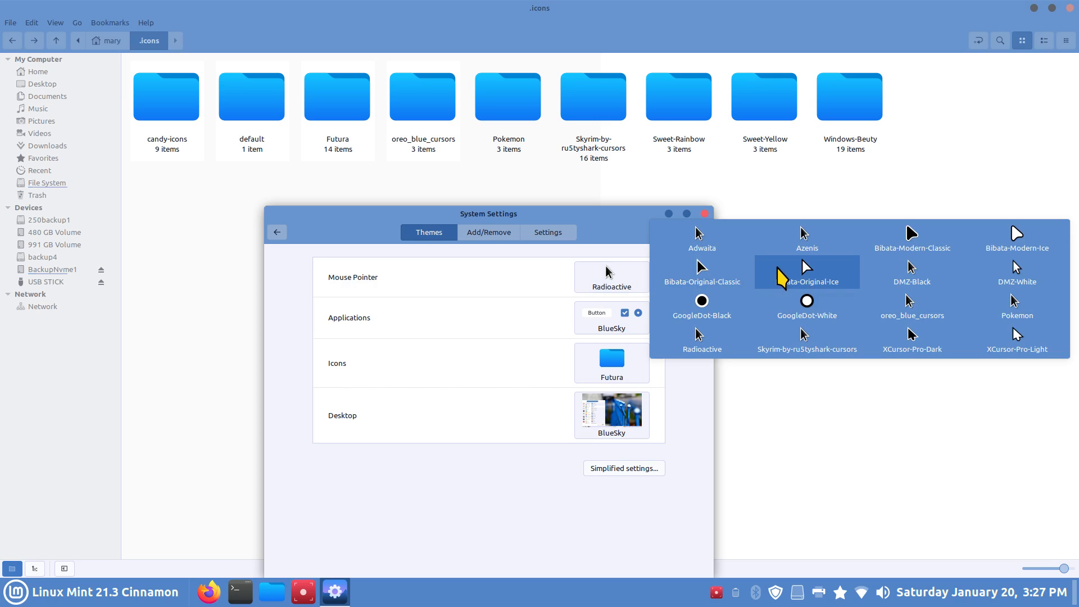
click(707, 239)
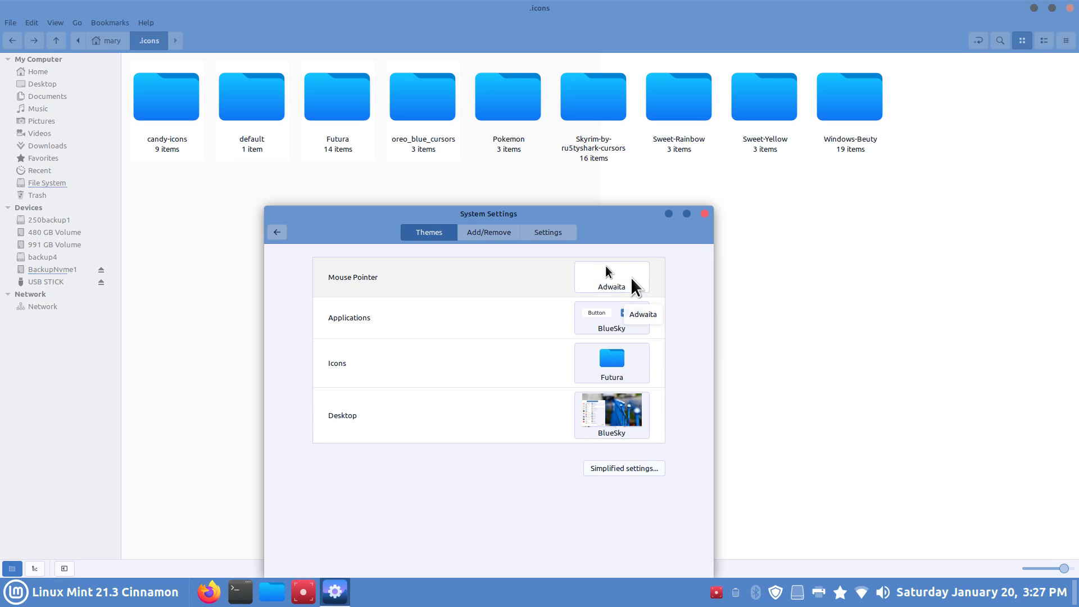
click(630, 277)
click(808, 242)
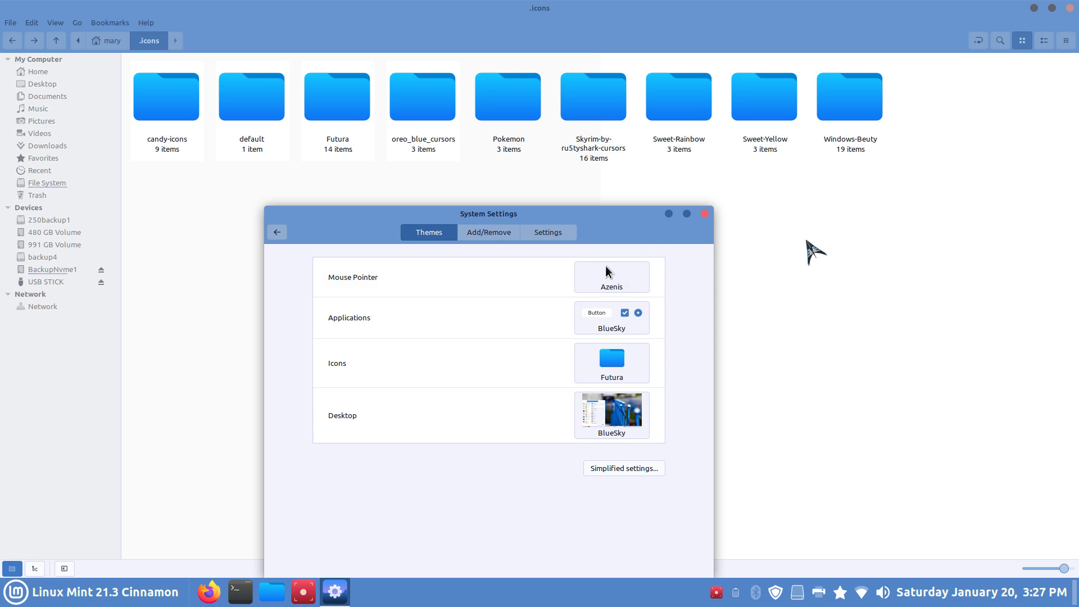
click(633, 282)
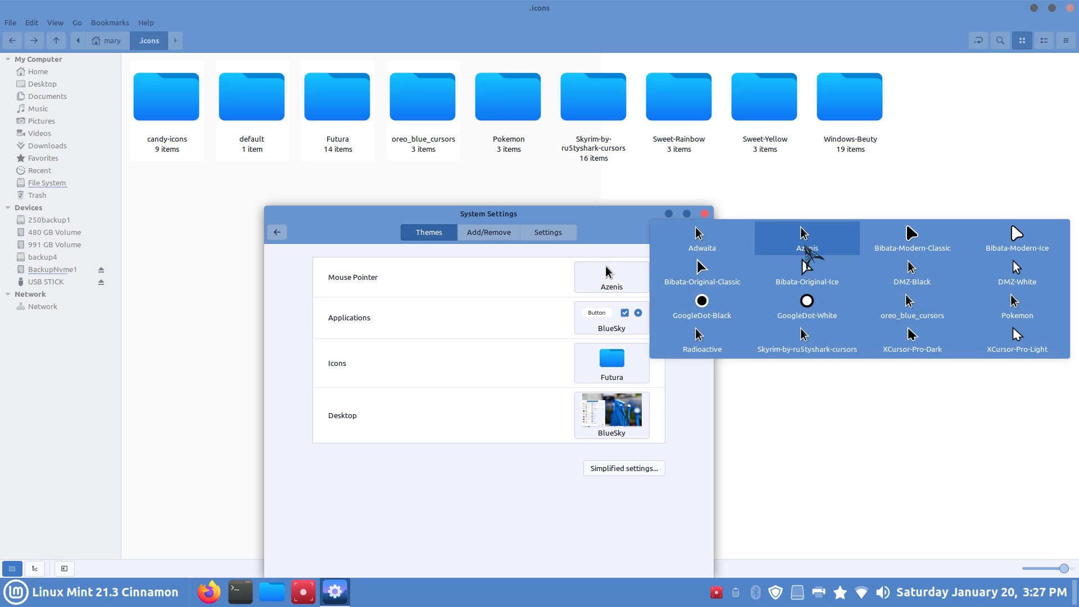
click(913, 248)
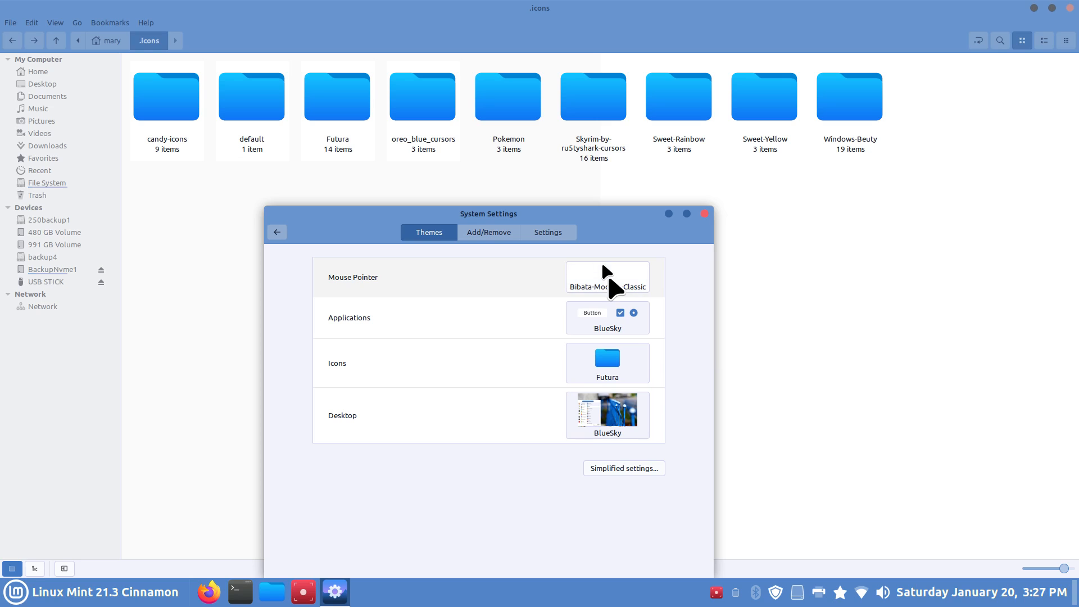
Set the mouse pointer back to Skyrim-by-ru5tyshark-cursors and close System Settings
click(612, 283)
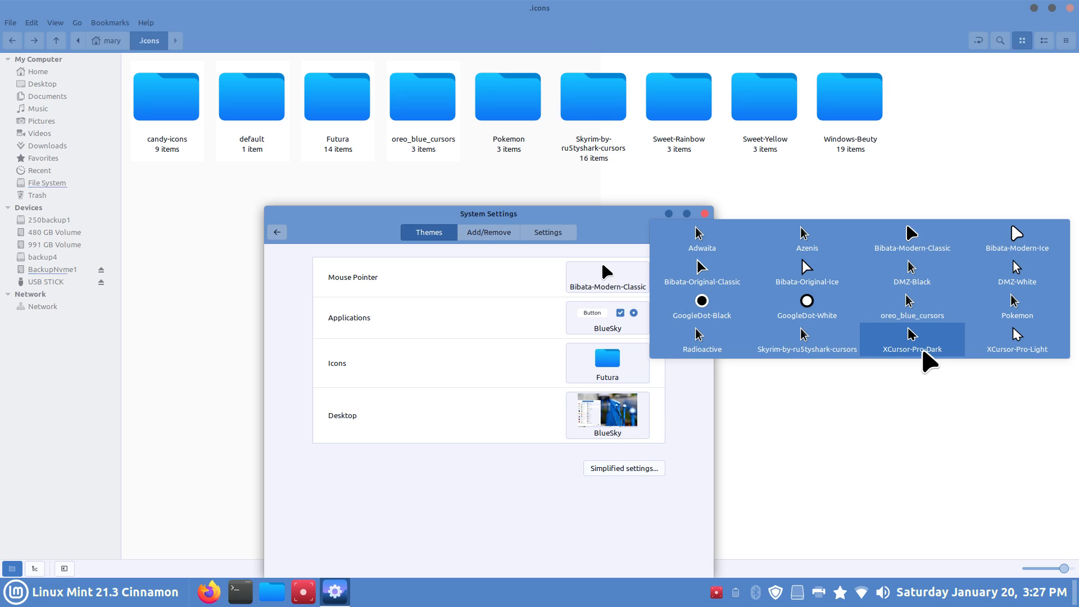
click(812, 344)
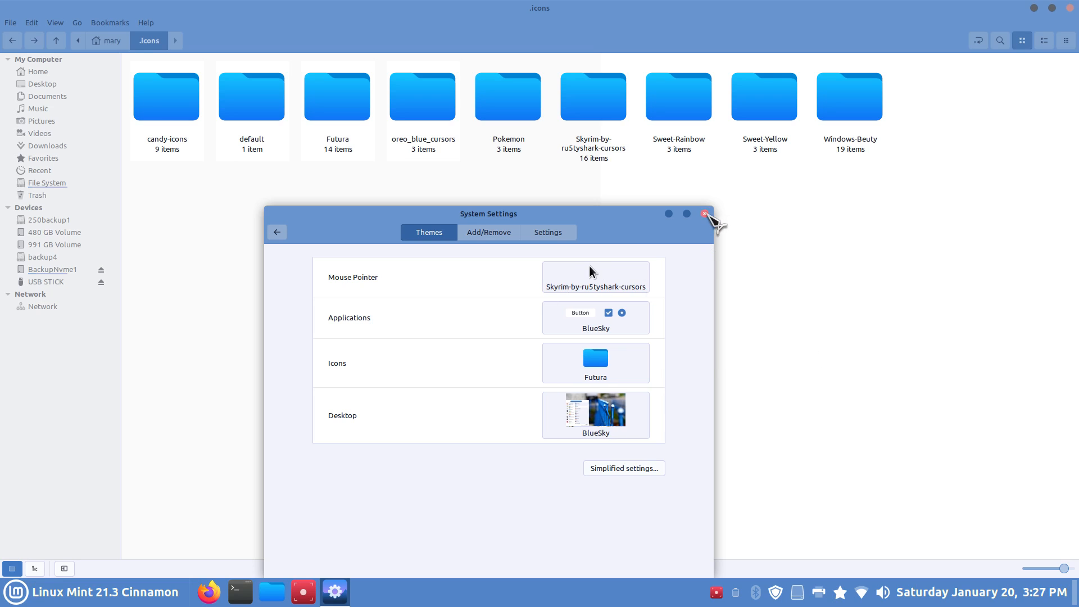
click(705, 213)
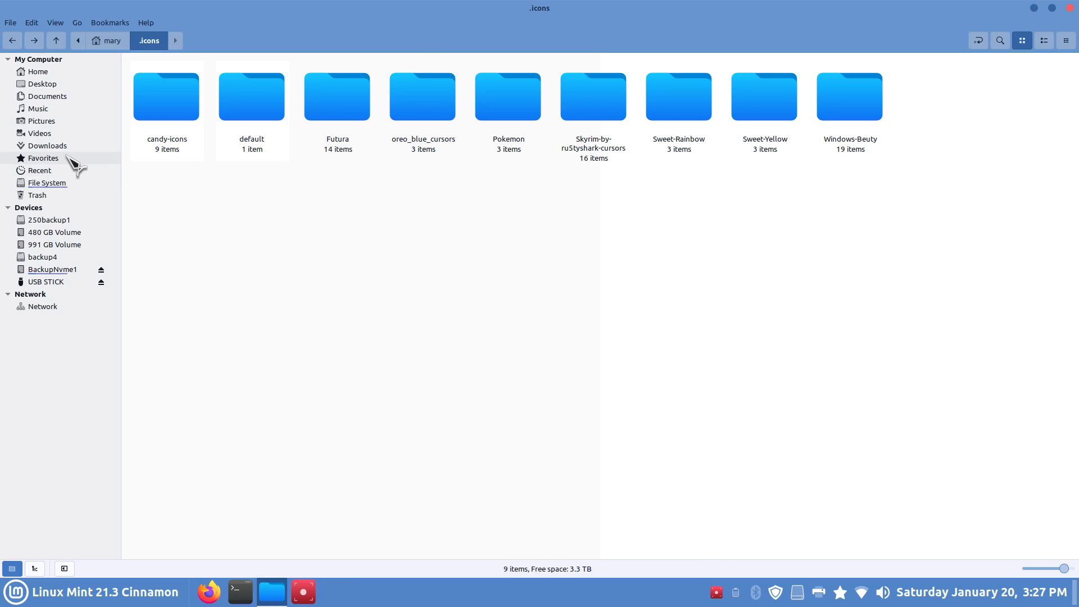
Show the hidden files in the home folder and open the .themes folder
click(56, 72)
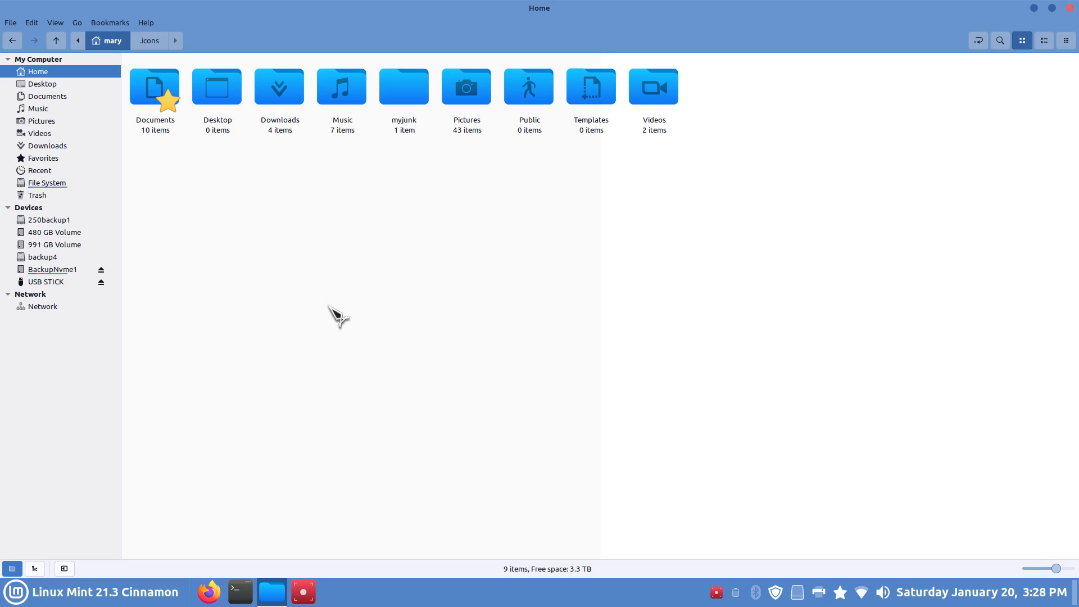
key(ctrl+h)
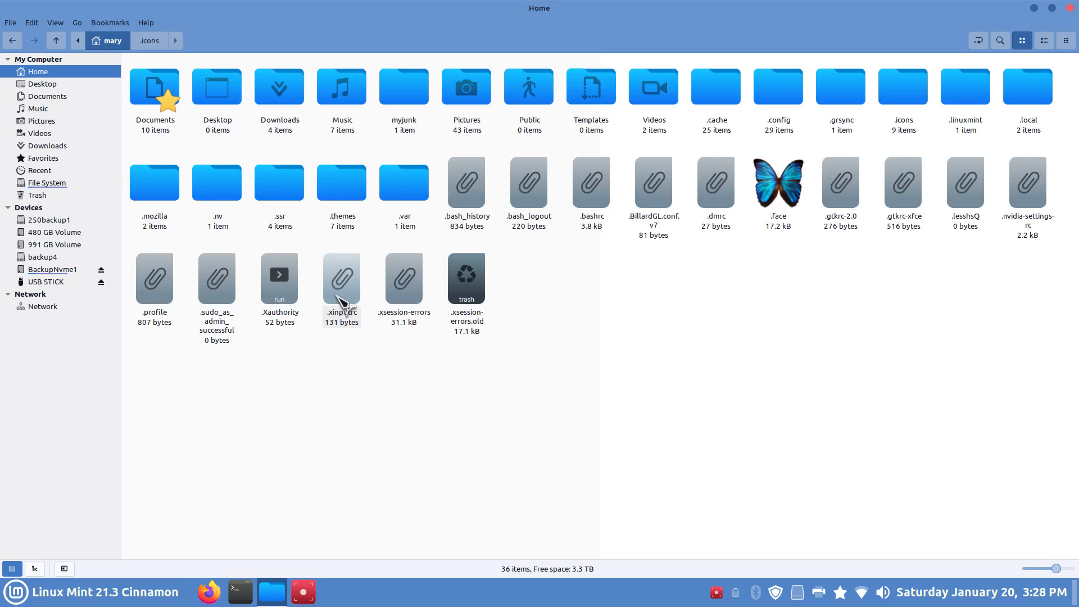
double_click(344, 184)
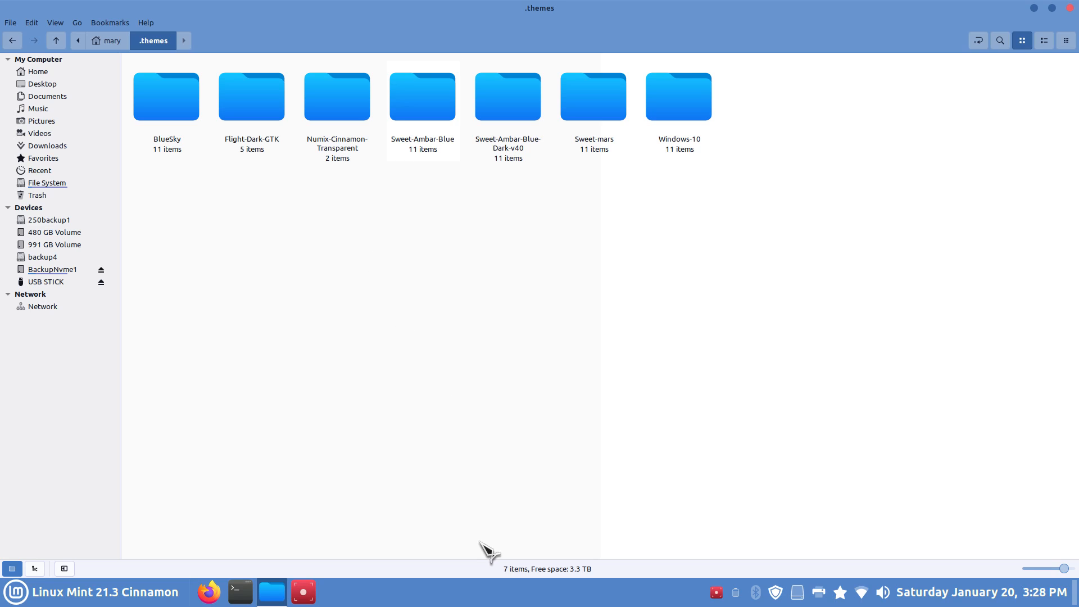
Open the Add/Remove page of the Themes settings, keeping the .themes folder's contents uncovered
right_click(439, 600)
click(487, 569)
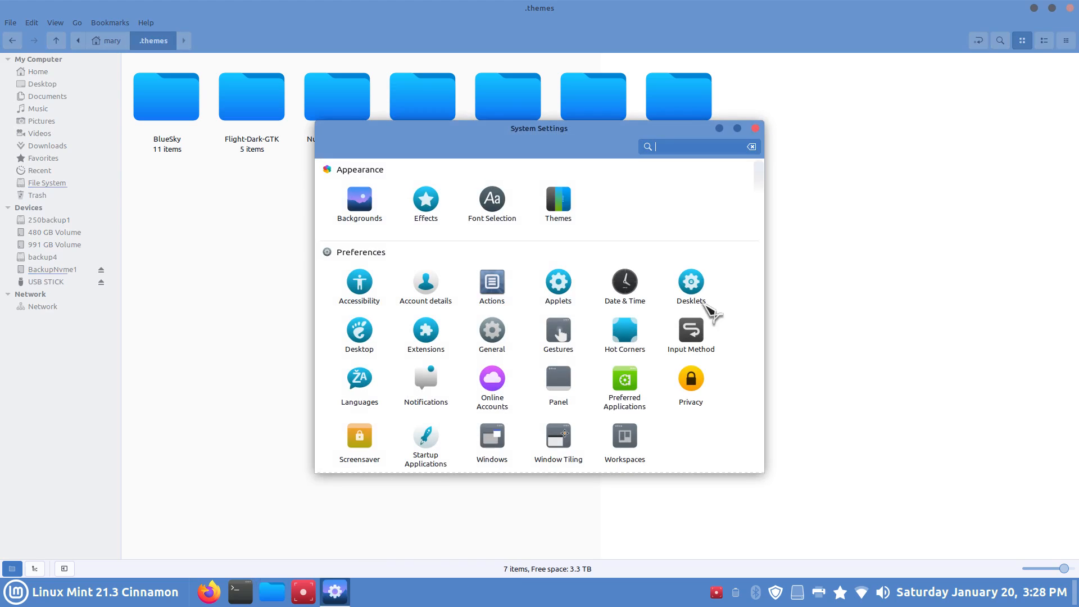
click(566, 206)
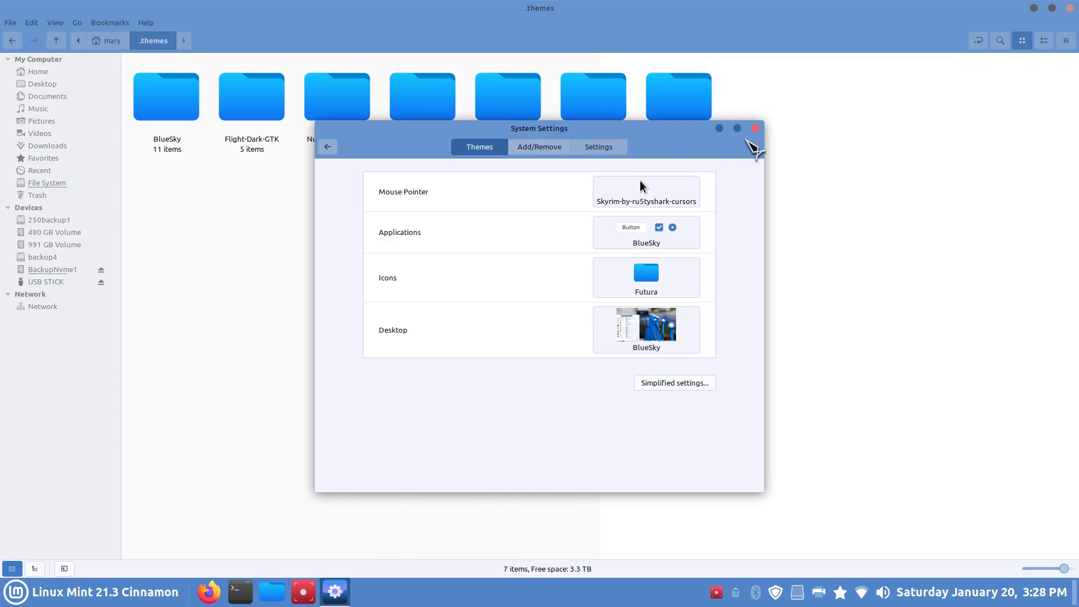
drag(657, 137, 695, 219)
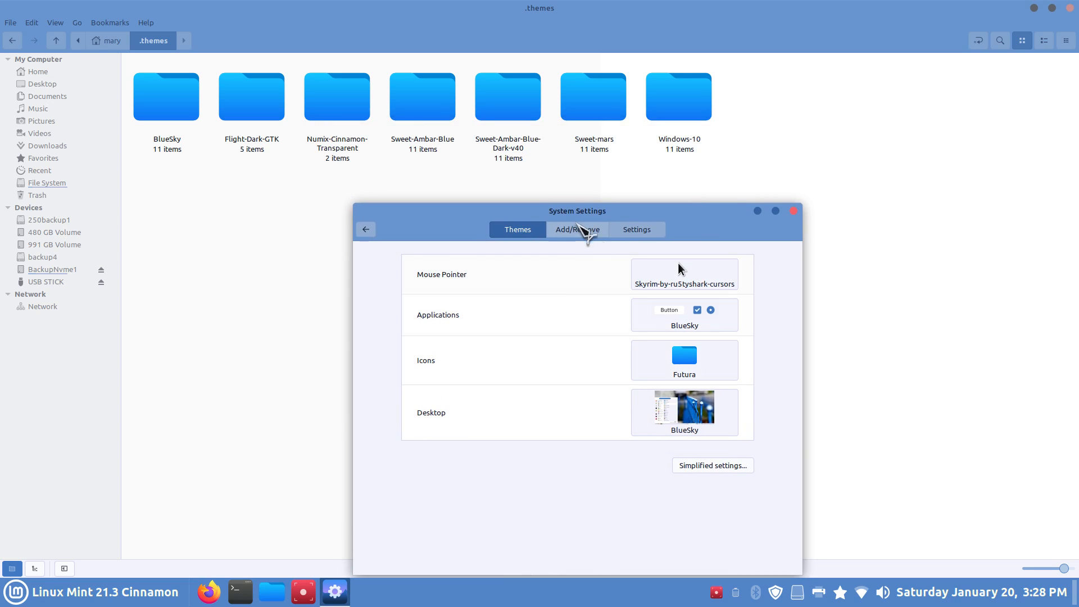
click(587, 234)
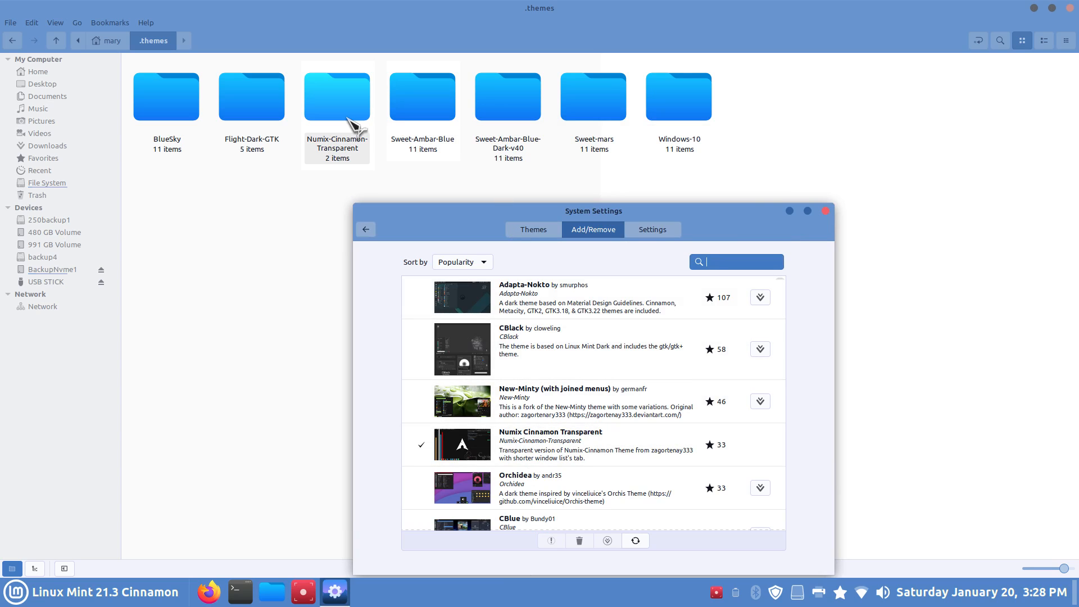
Select the installed Numix Cinnamon Transparent theme, and delete its Numix-Cinnamon-Transparent folder from .themes
click(544, 451)
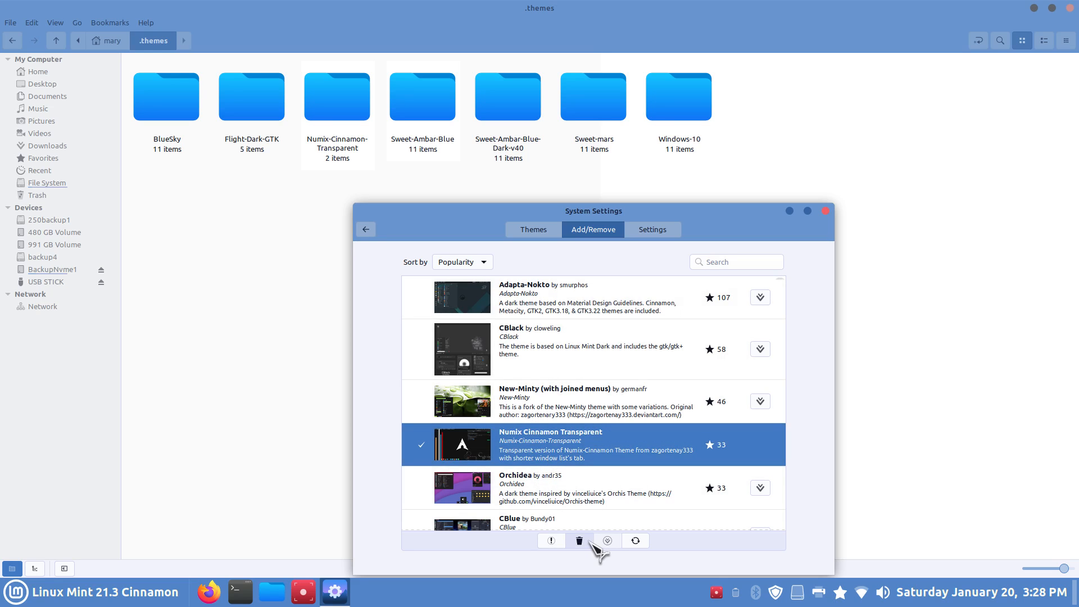
click(348, 107)
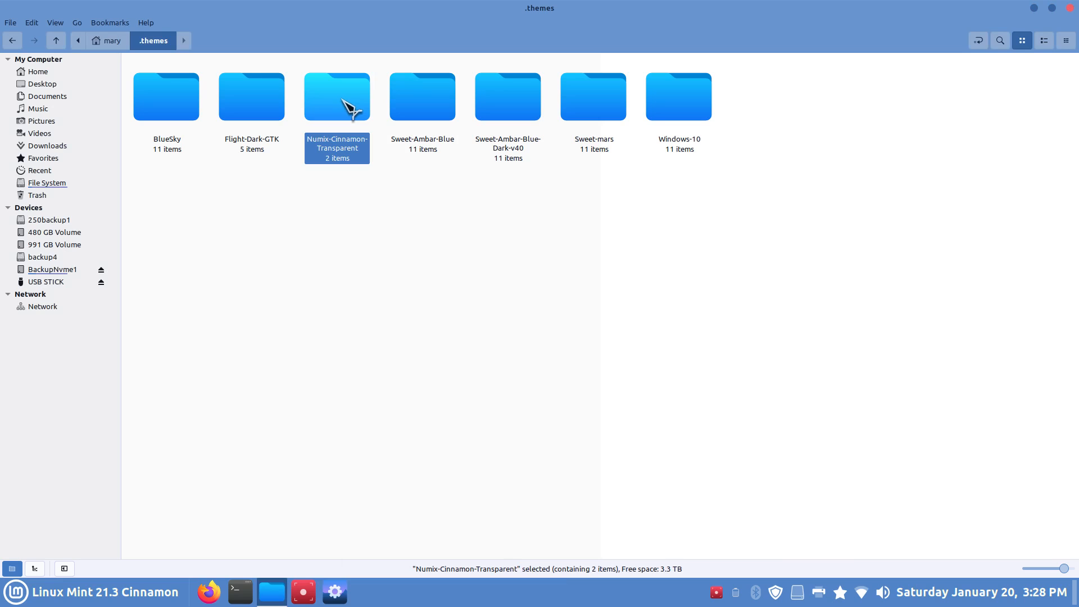
key(Delete)
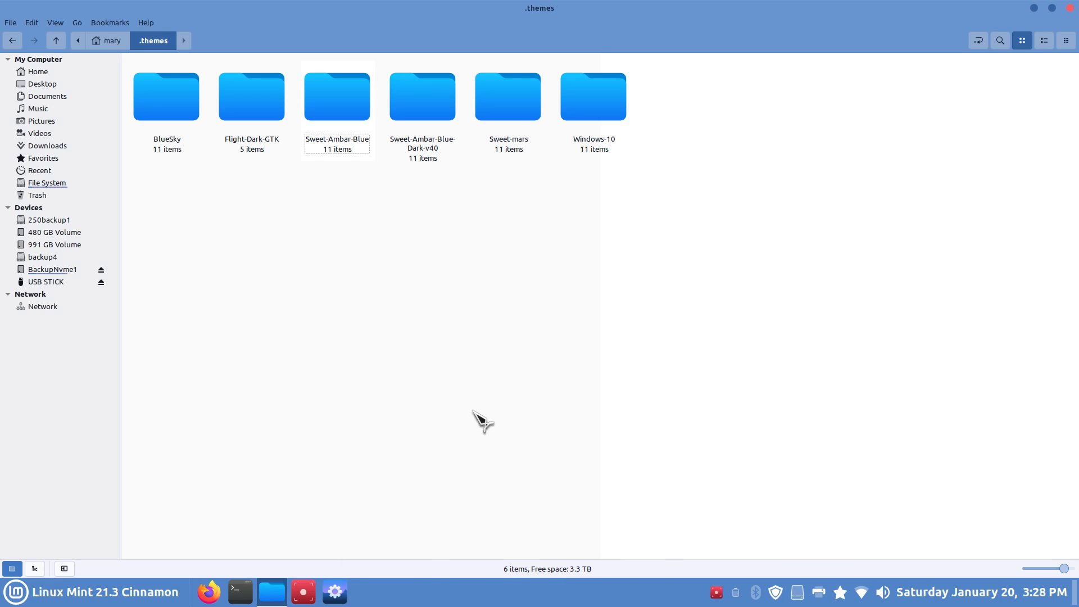
Reinstall the Numix Cinnamon Transparent theme from the online theme list and close System Settings
click(334, 592)
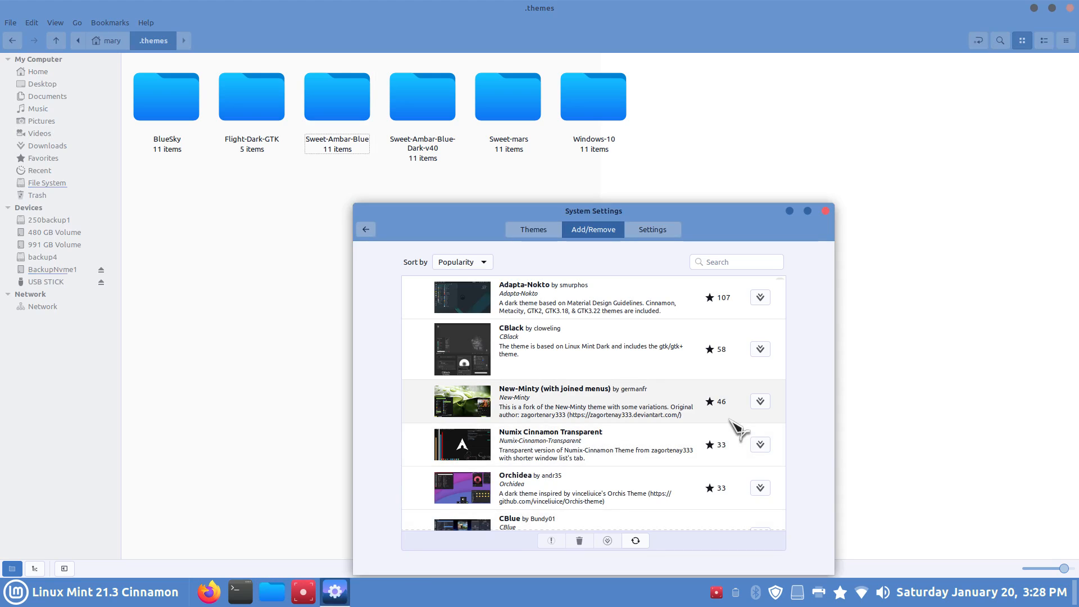
click(539, 450)
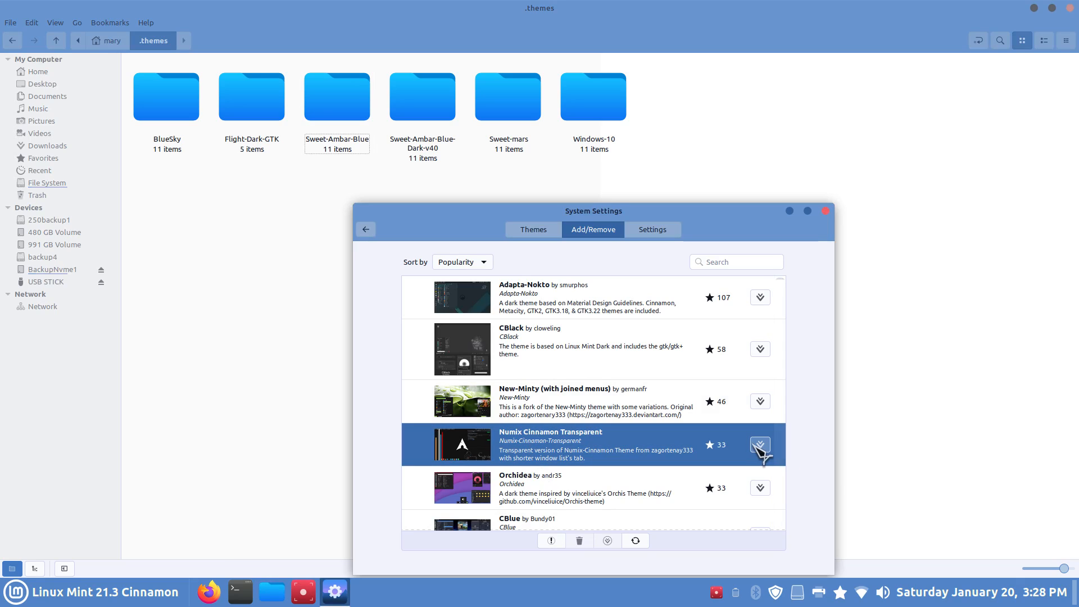
click(760, 445)
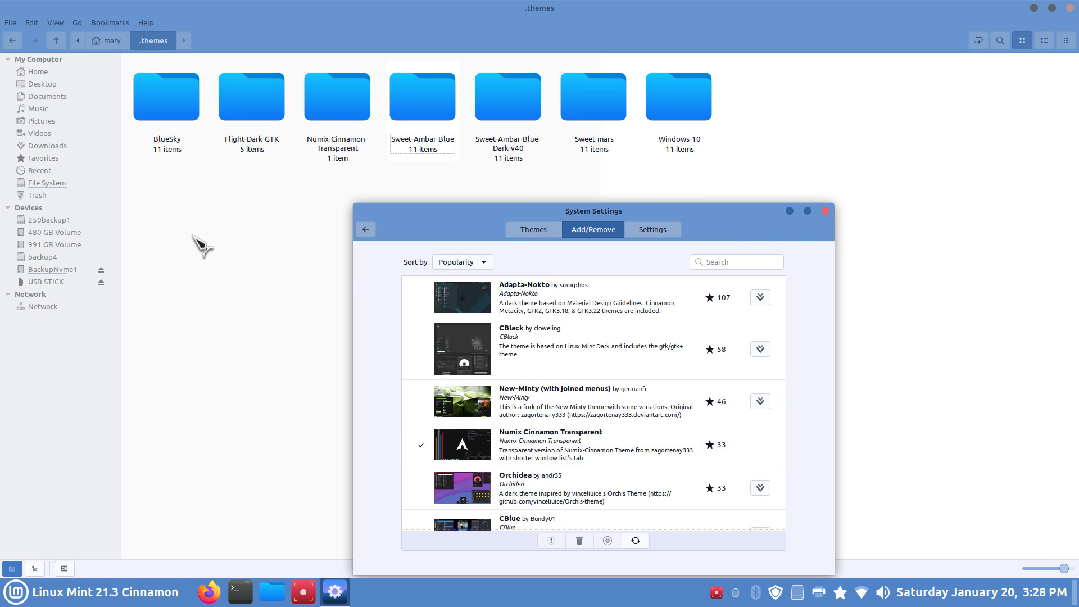
click(825, 211)
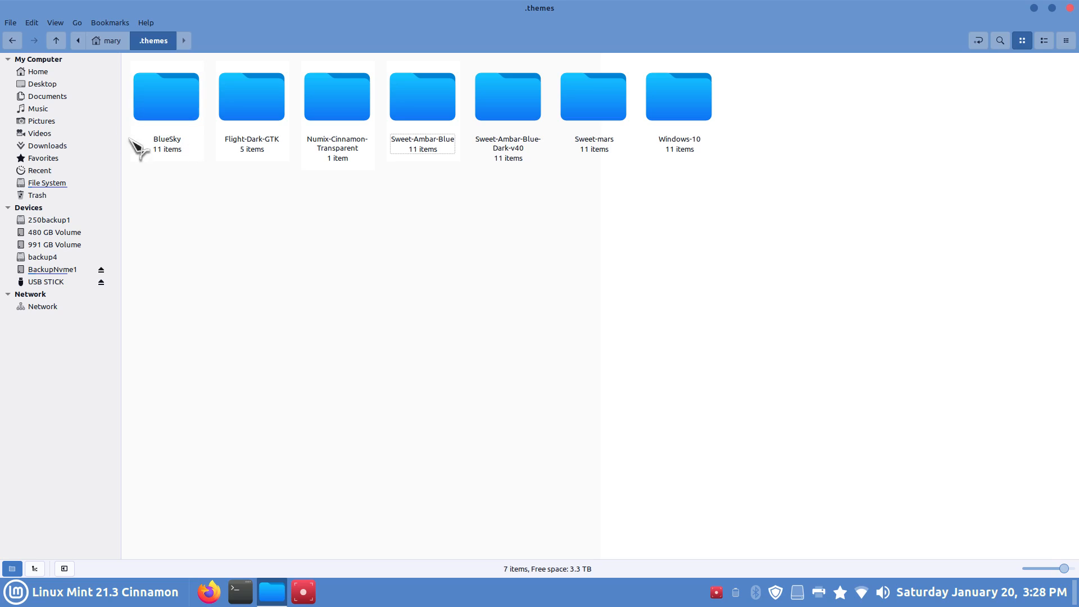
Select the Warpinator folder in Downloads and search the application menu for "war"
click(77, 147)
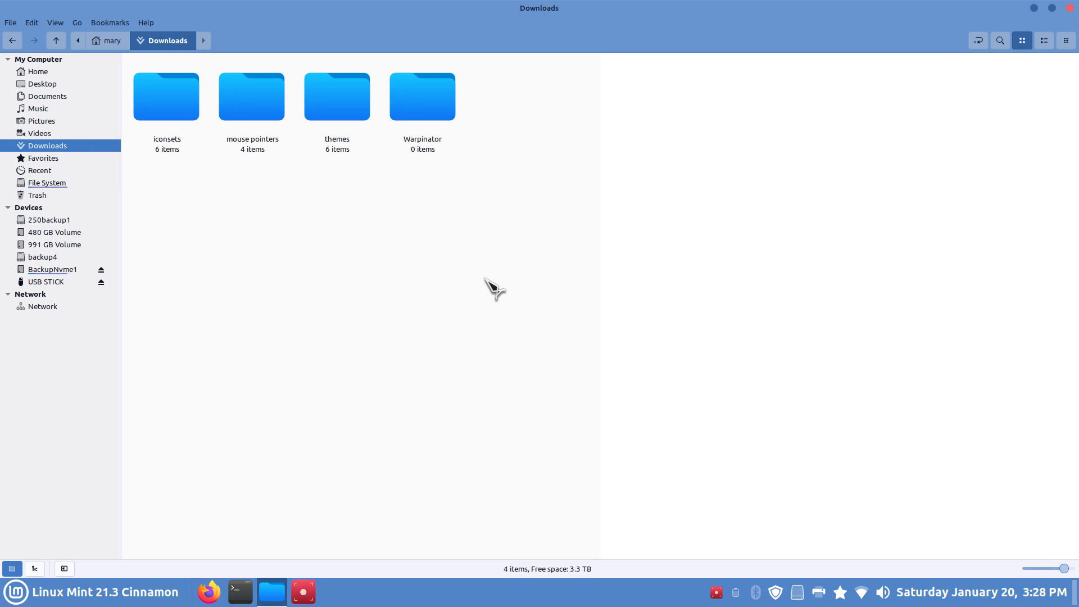
click(419, 97)
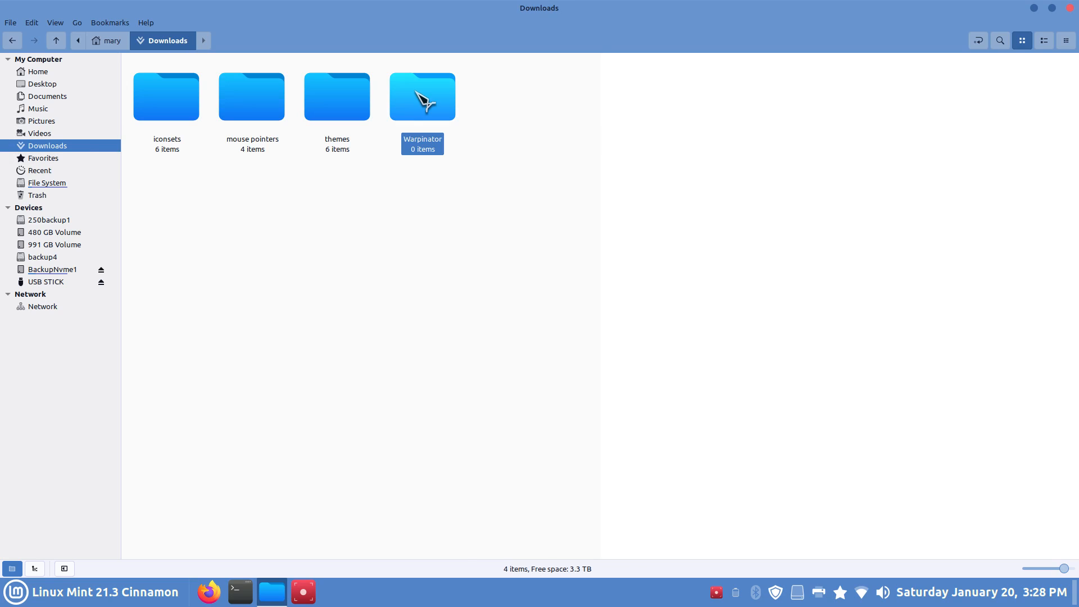
key(super)
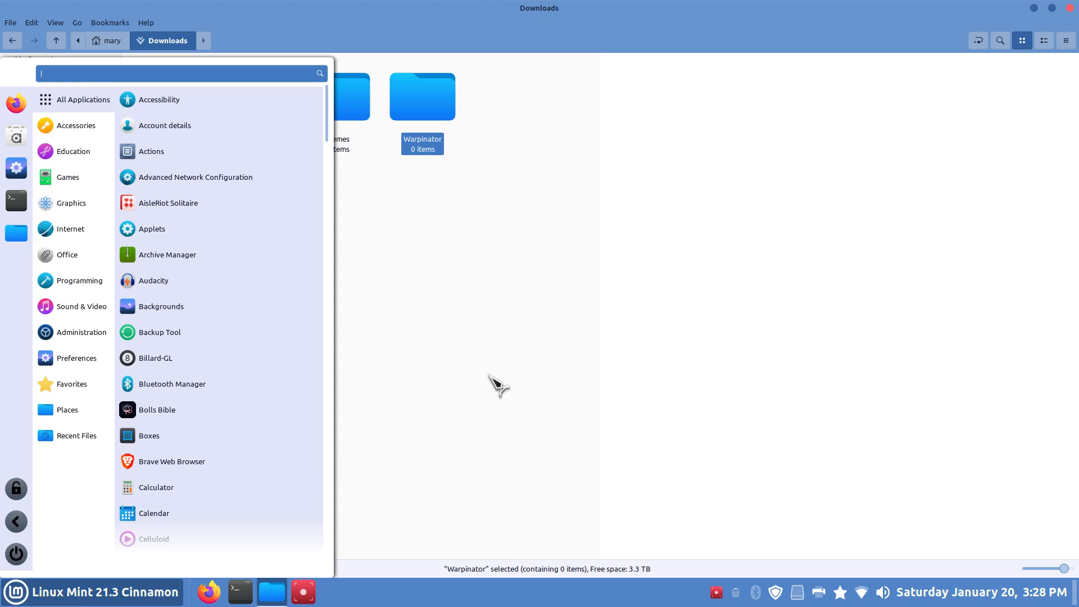
text(wiar)
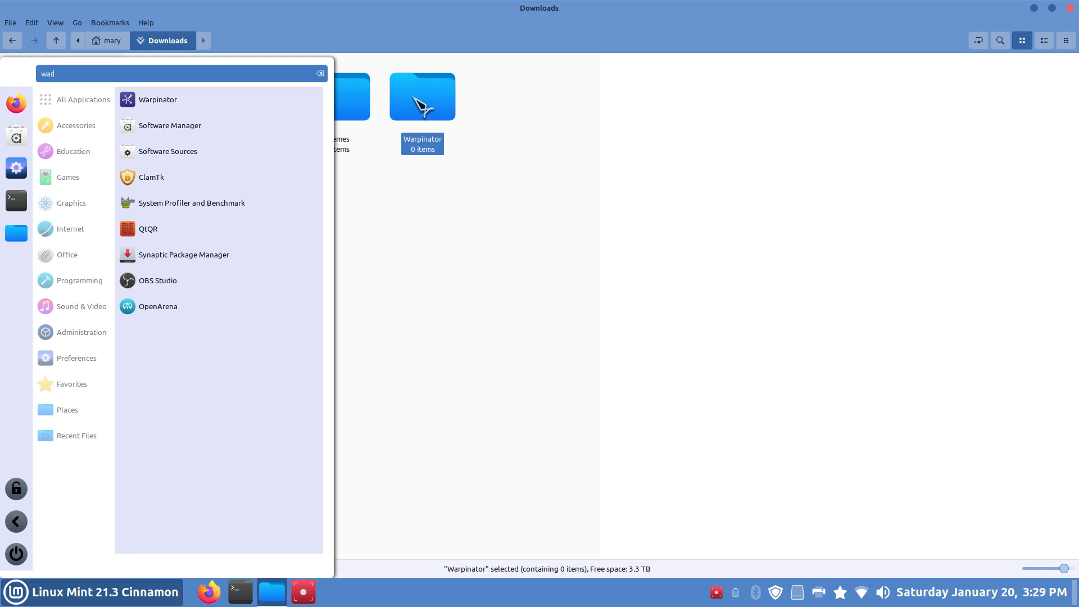
Dismiss the application menu, hide the hidden files in the home folder and return to Downloads
click(453, 201)
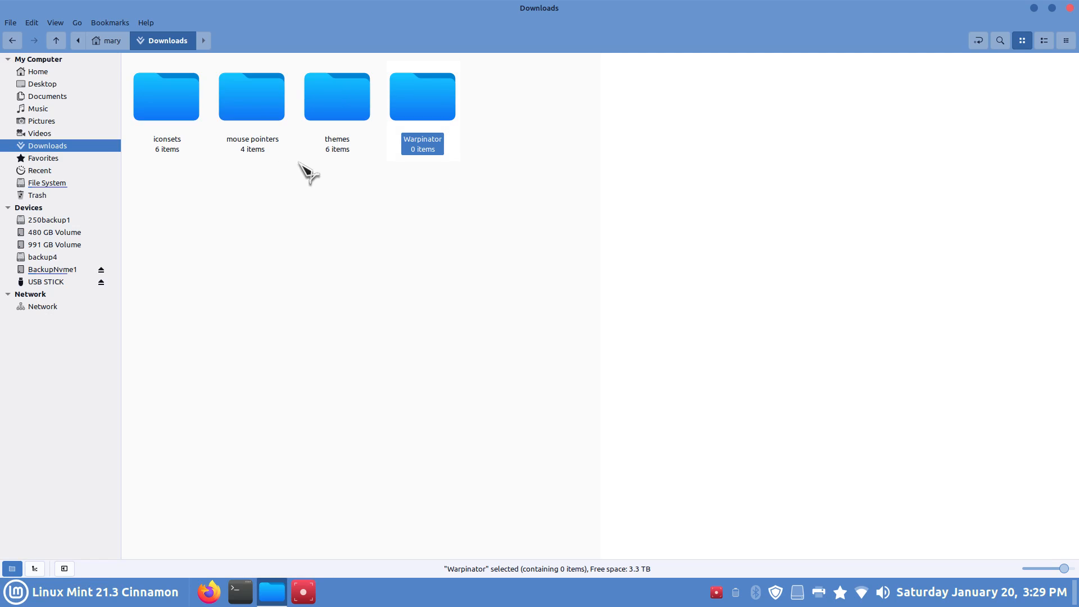
click(62, 72)
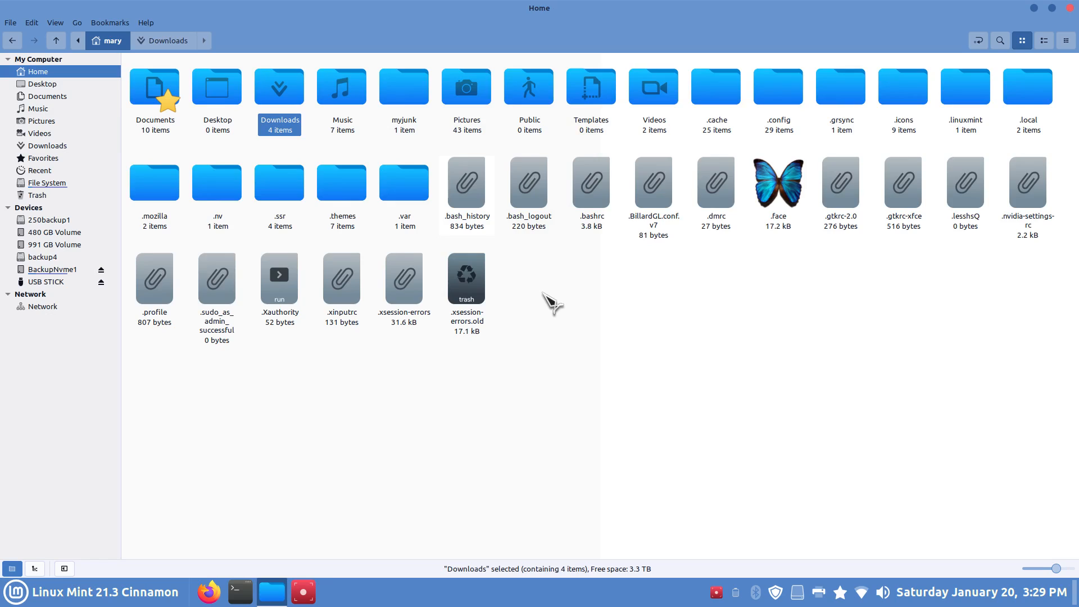
key(ctrl+h)
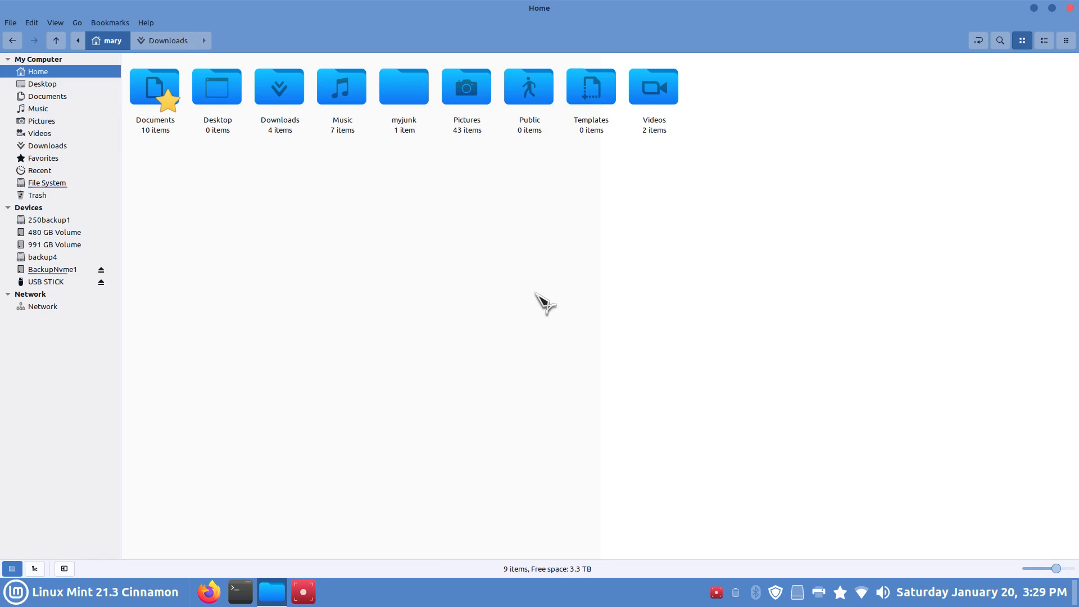
click(74, 148)
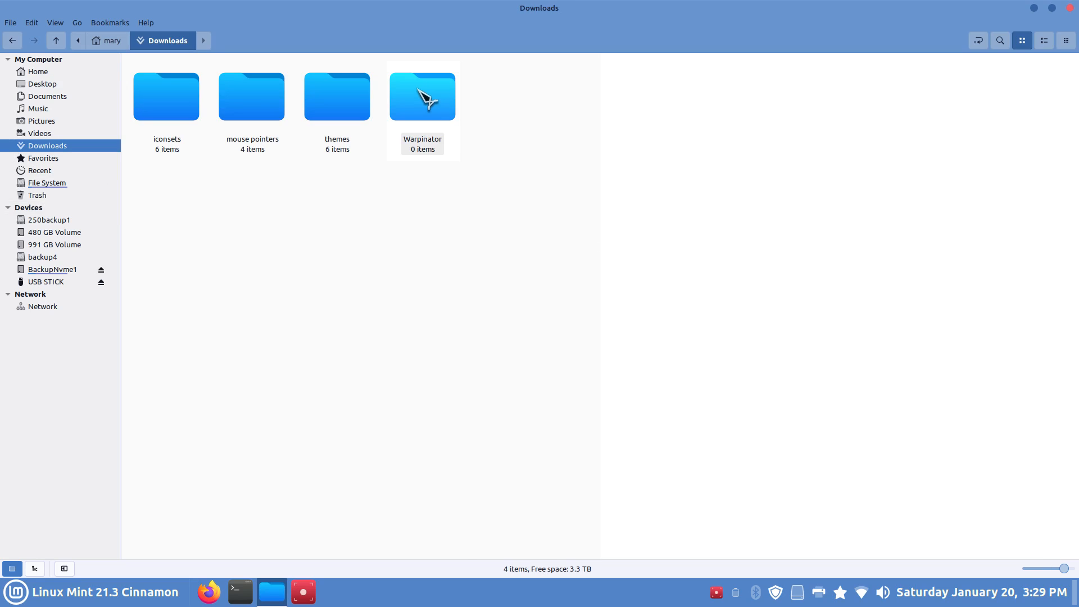
Look over the Warpinator, themes, mouse pointers and iconsets folders in Downloads, and view the icon archives inside iconsets
click(426, 99)
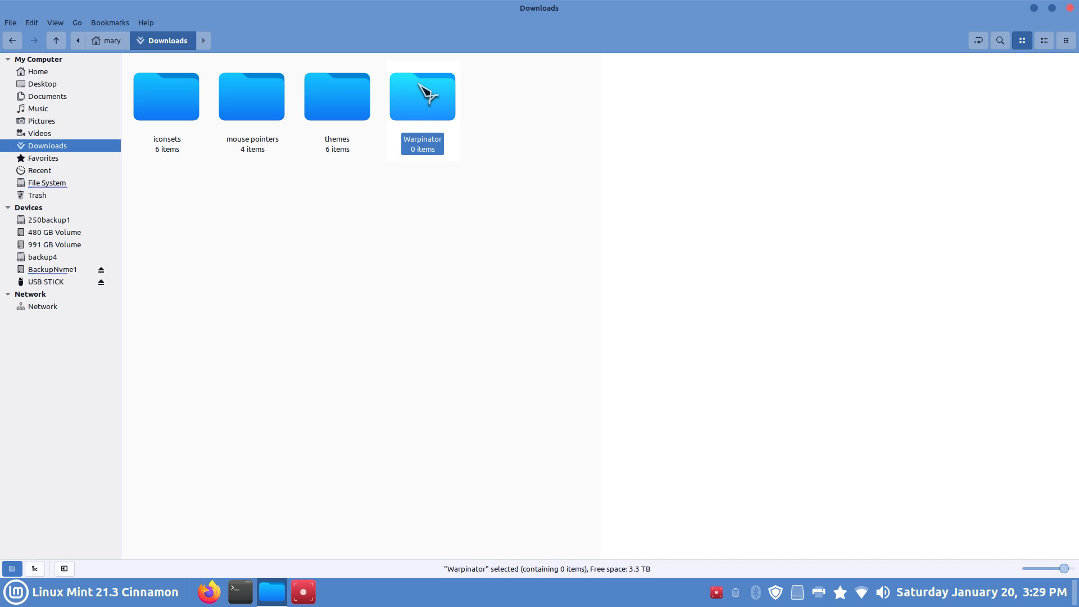
click(320, 103)
click(224, 105)
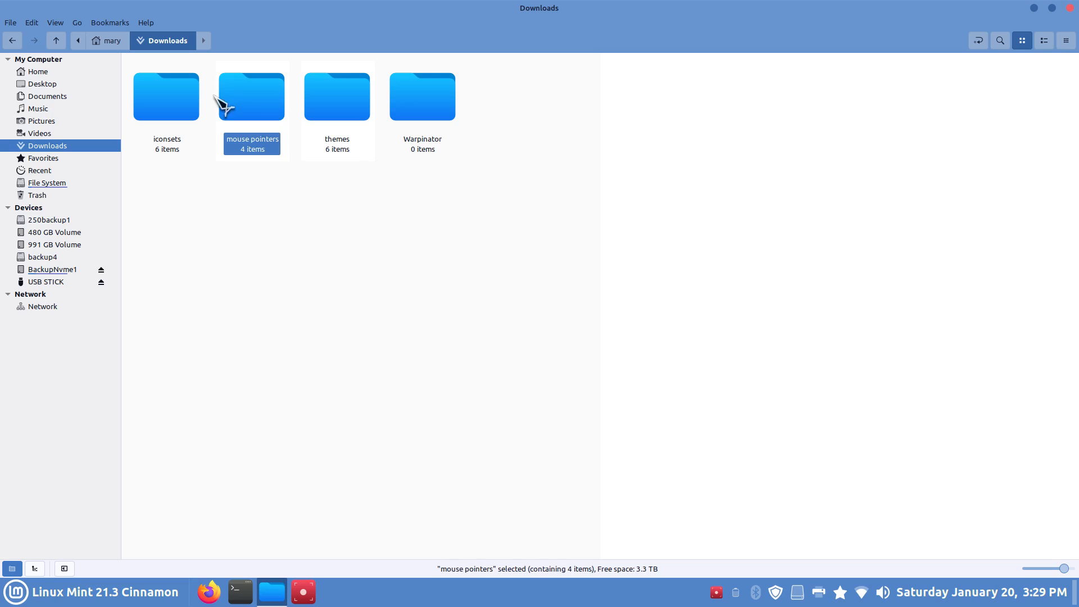
click(188, 106)
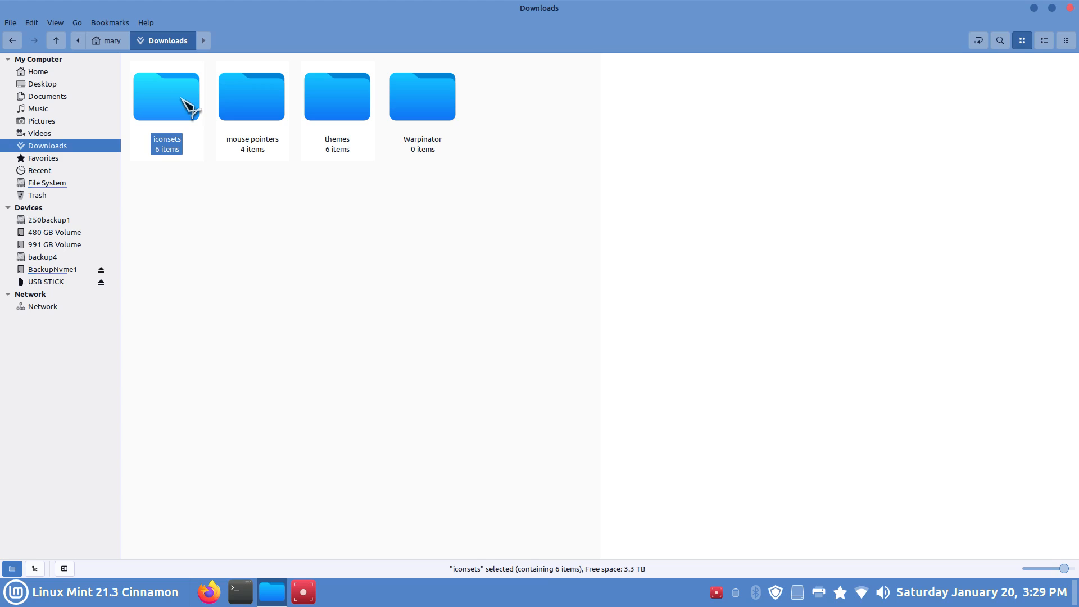
click(257, 104)
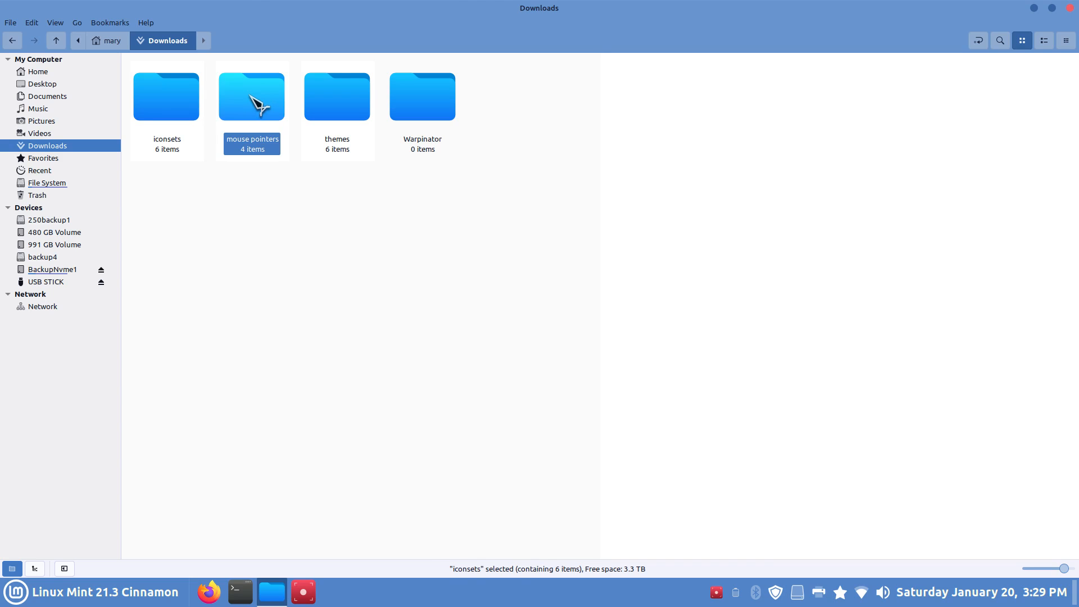
click(329, 102)
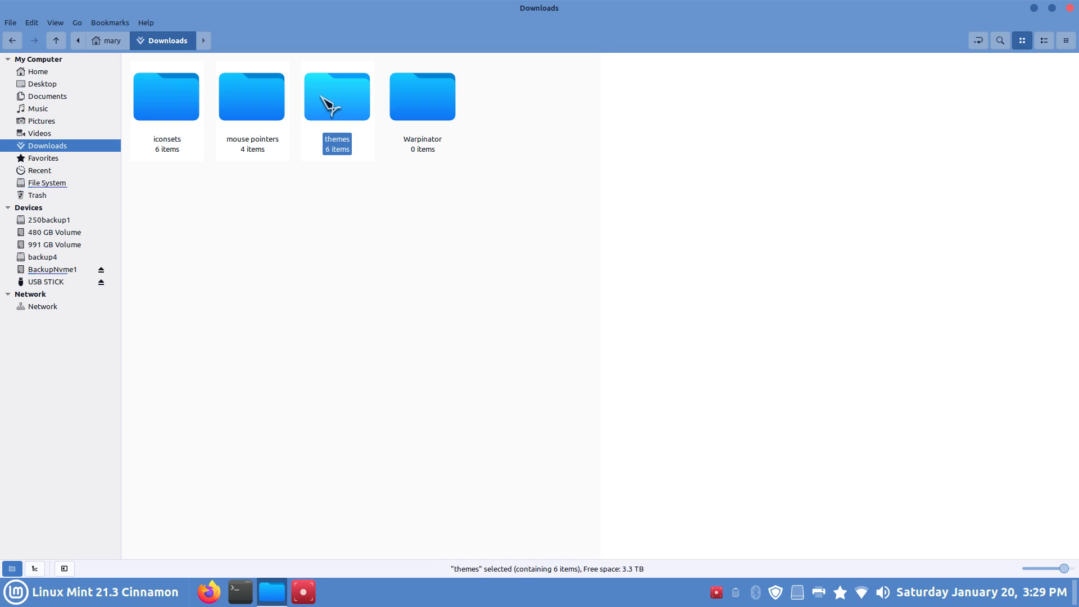
double_click(163, 103)
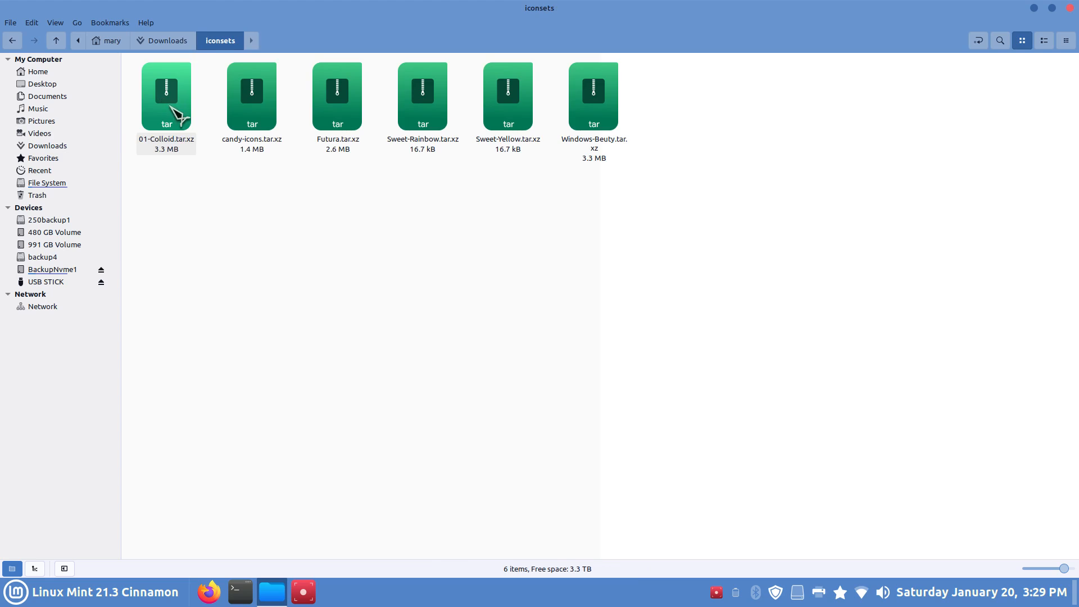
key(alt+Left)
Delete the extracted Skyrim-by-ru5tyshark-cursors folder from the mouse pointers folder in Downloads
double_click(256, 112)
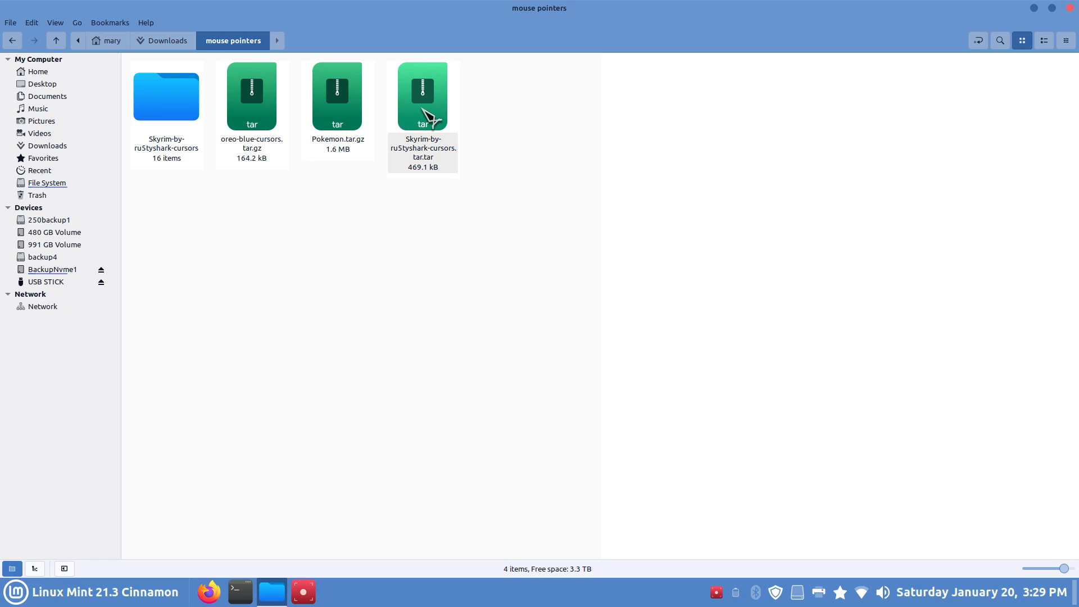
click(186, 109)
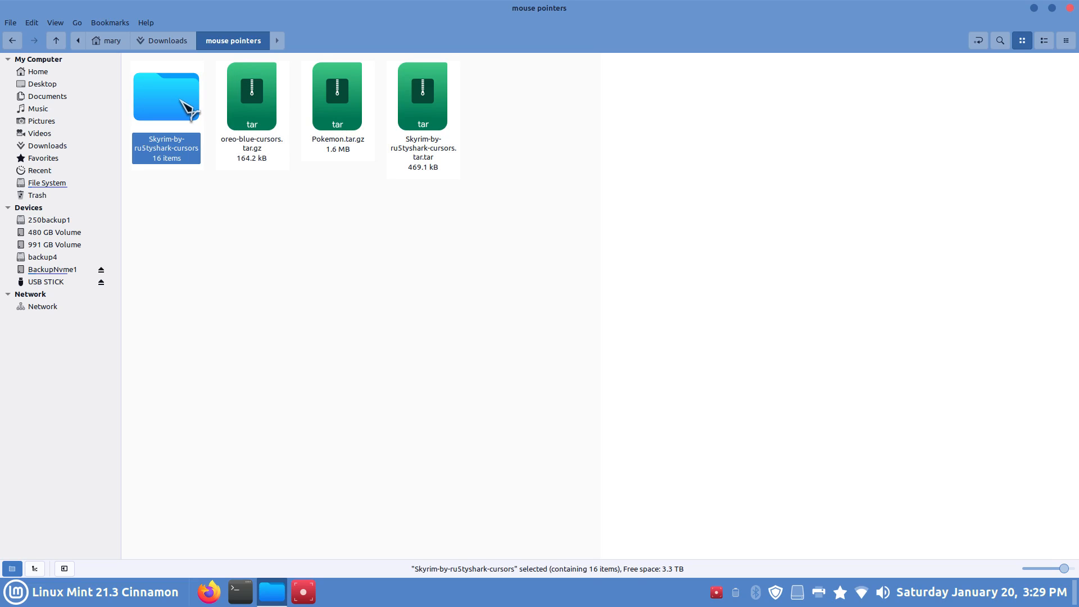
key(Delete)
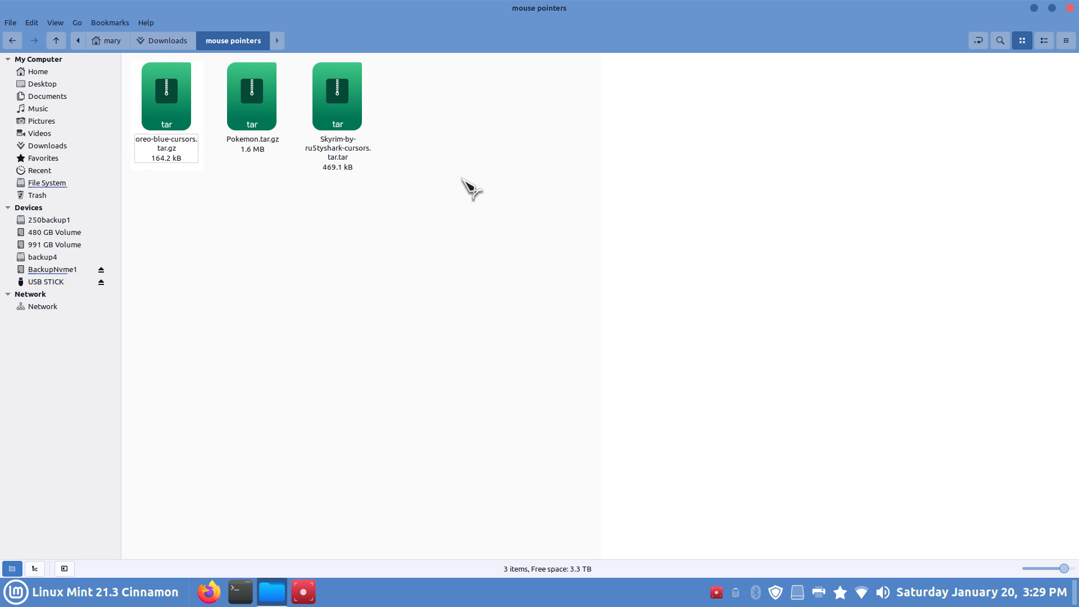
Extract the Skyrim-by-ru5tyshark-cursors.tar.tar archive into the mouse pointers folder
click(344, 115)
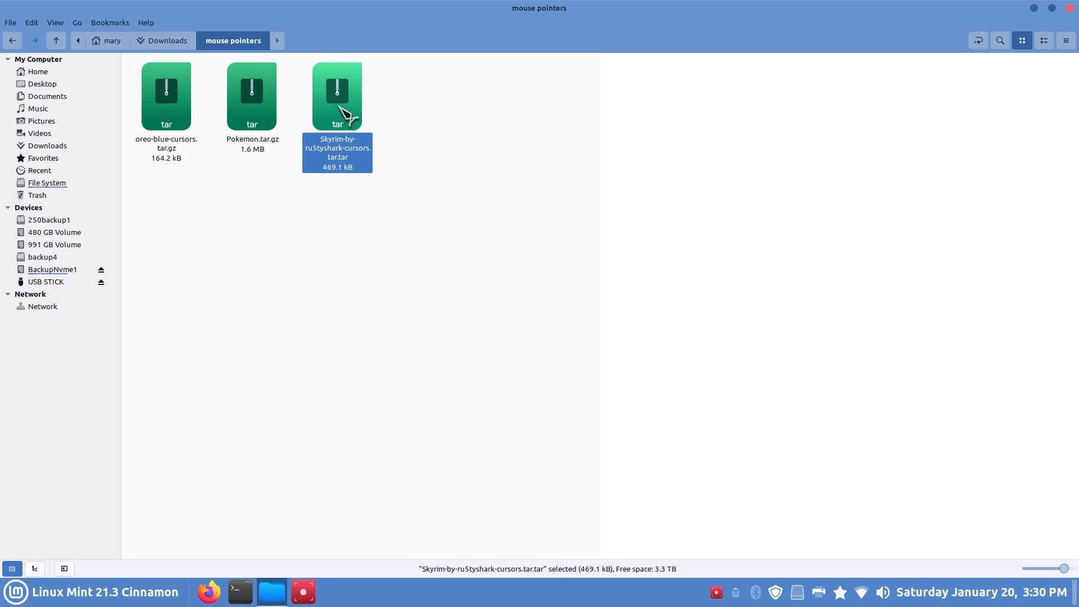
right_click(337, 101)
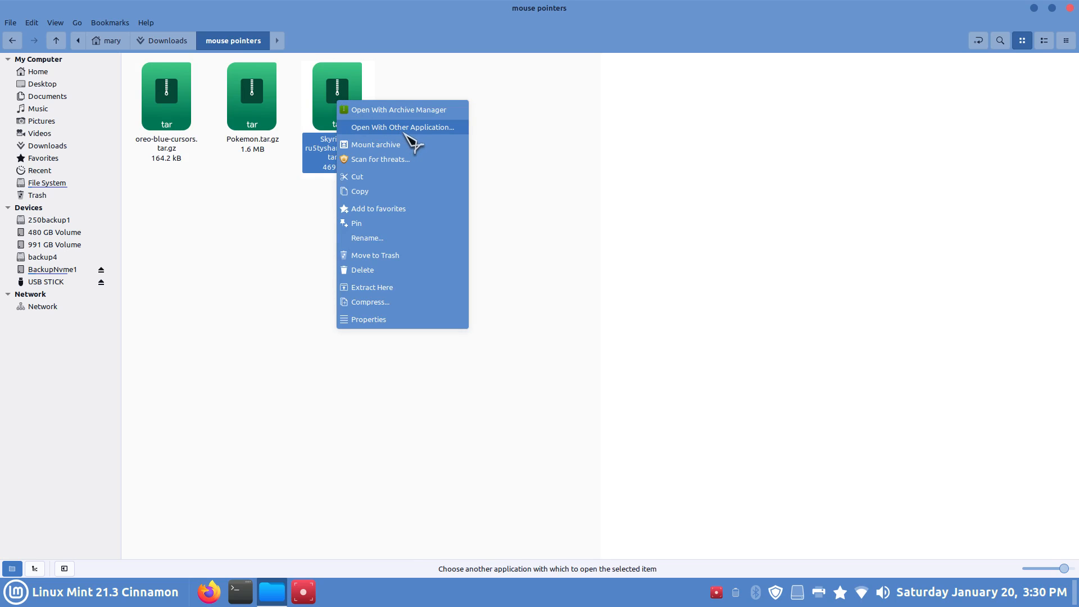
click(420, 289)
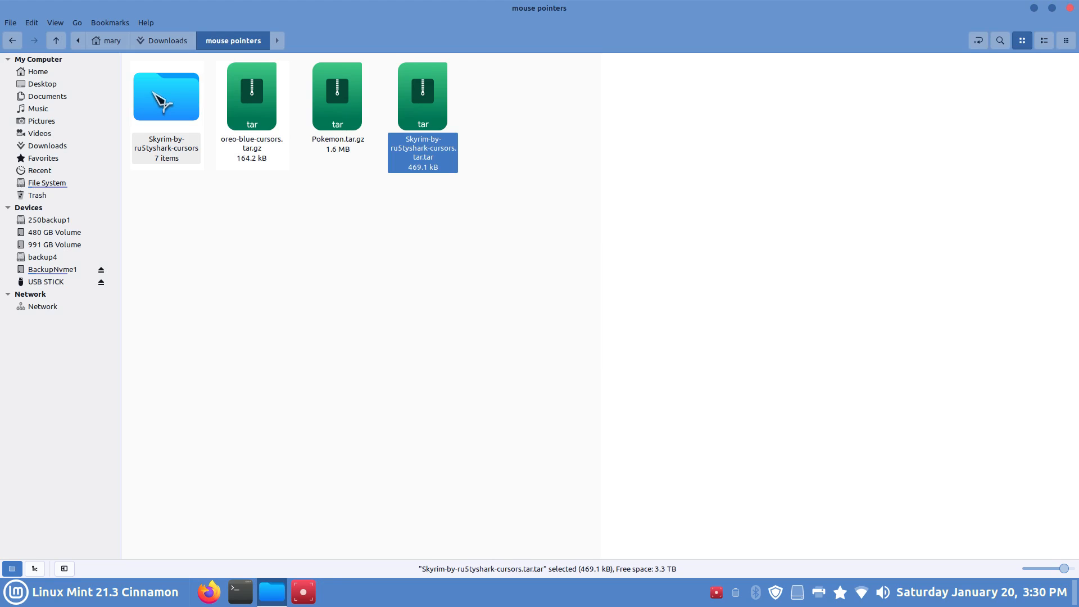
Copy the extracted Skyrim cursors folder, show hidden files in the home folder, and select the matching cursor folder in .icons
right_click(152, 93)
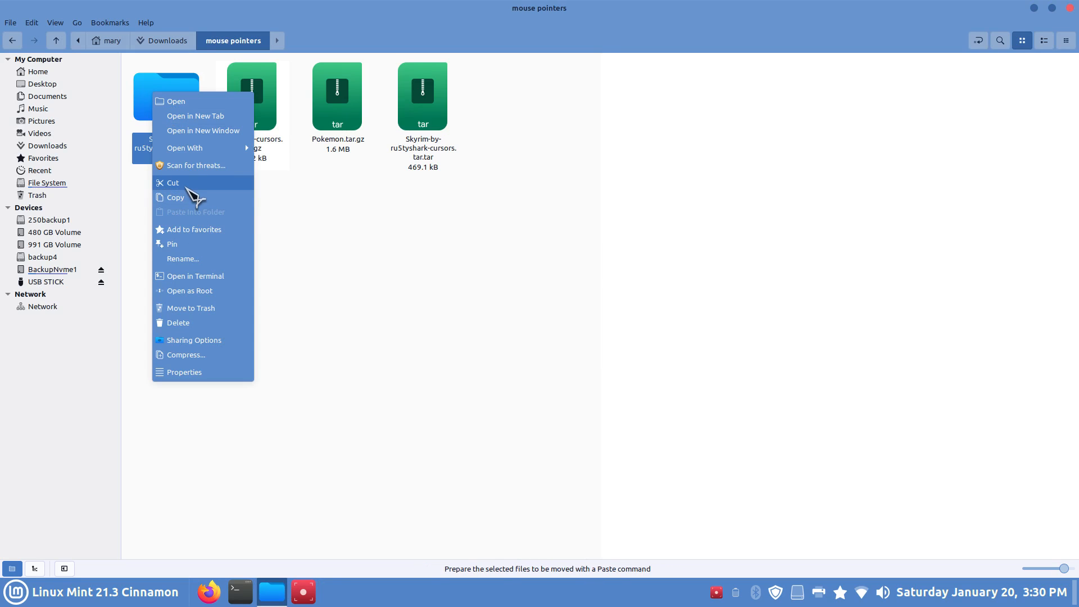
click(182, 197)
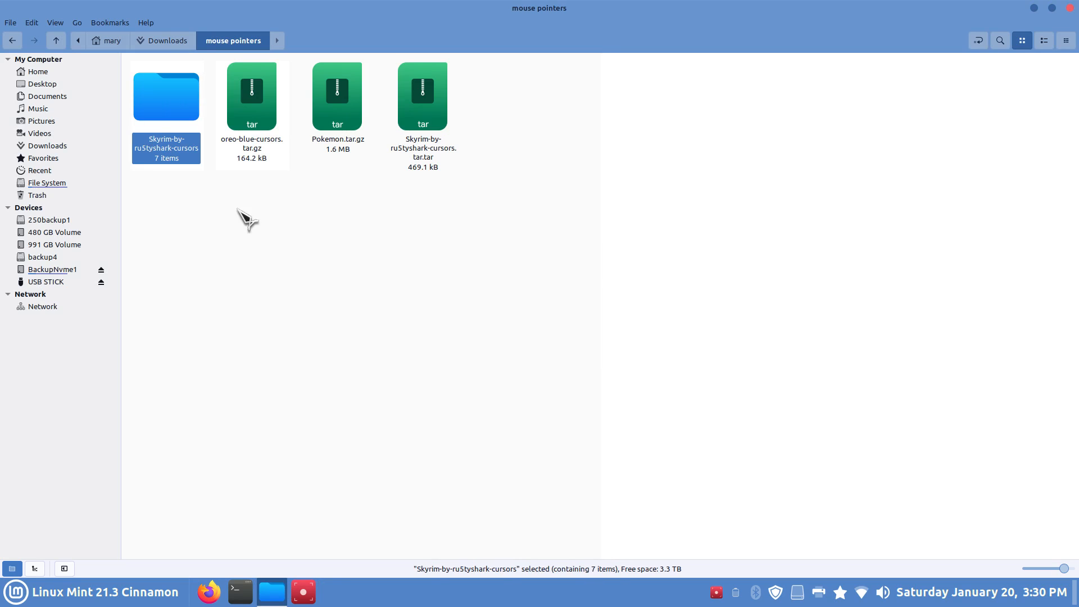
click(51, 72)
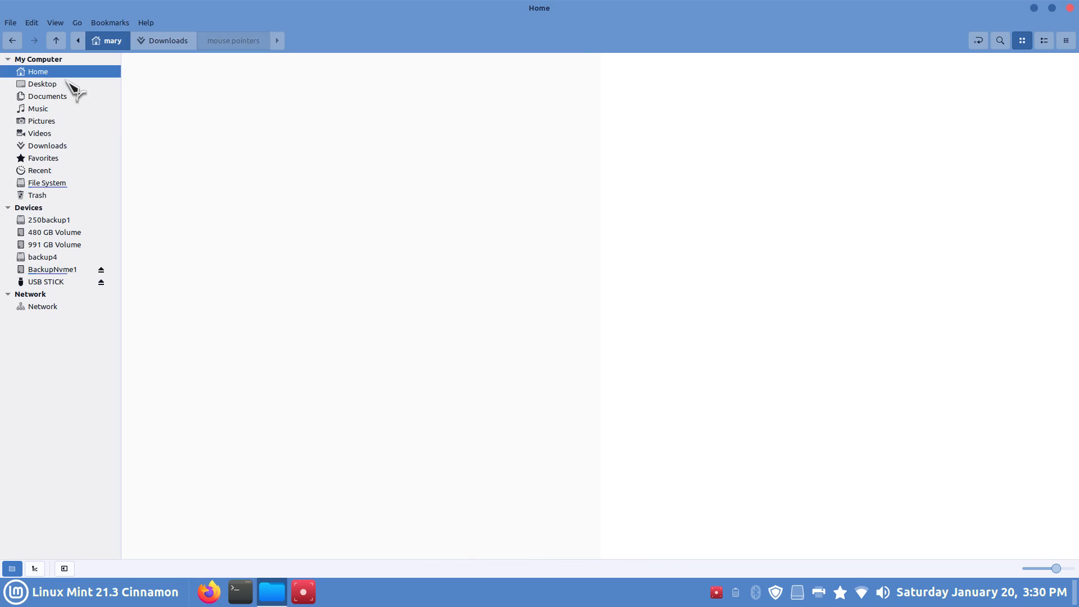
click(324, 199)
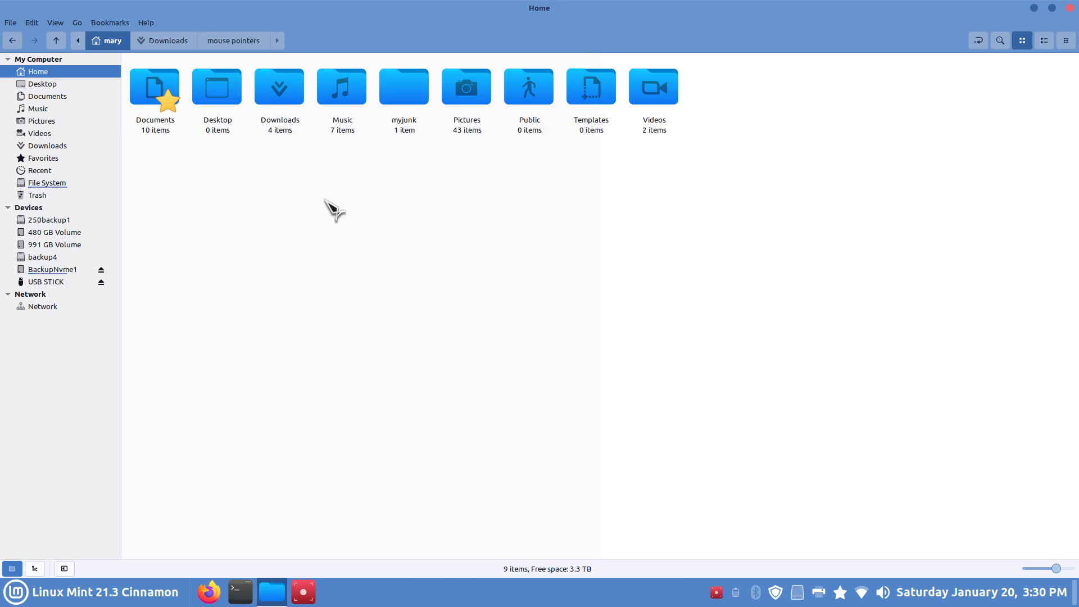
key(ctrl+h)
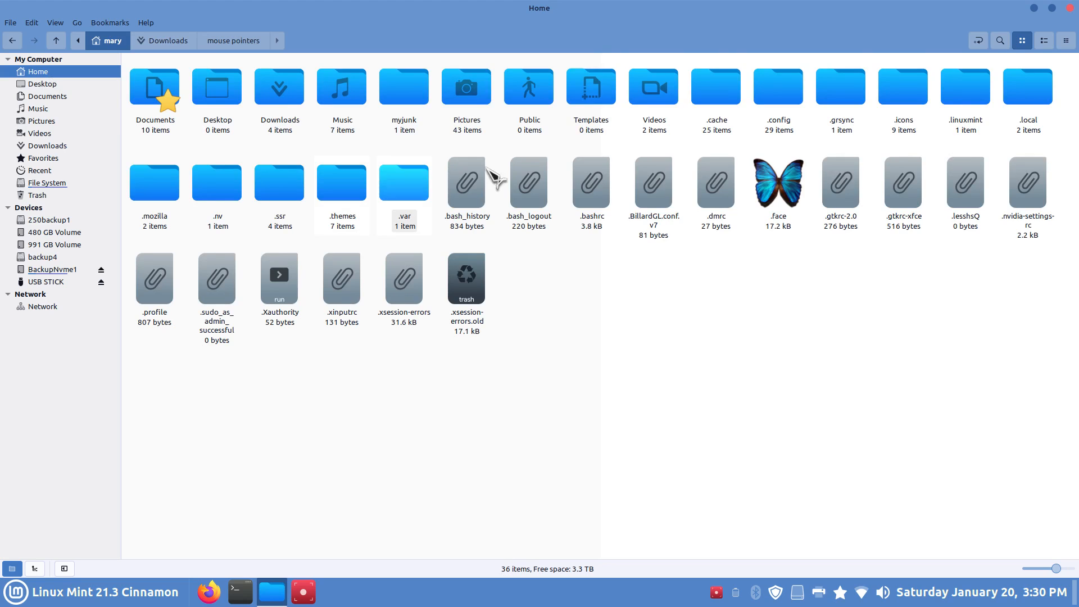
double_click(913, 99)
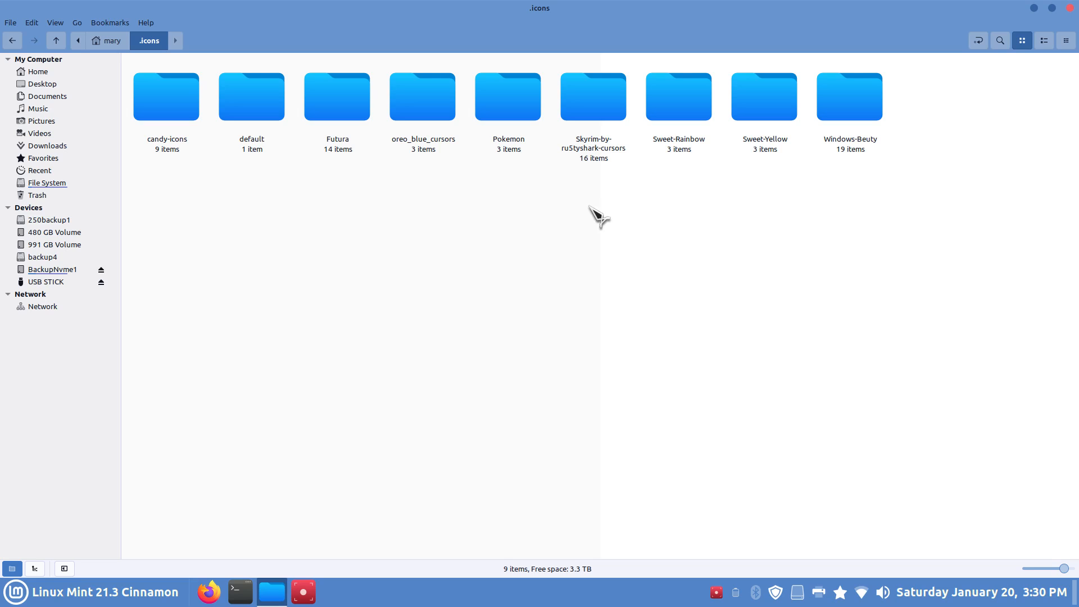
click(586, 103)
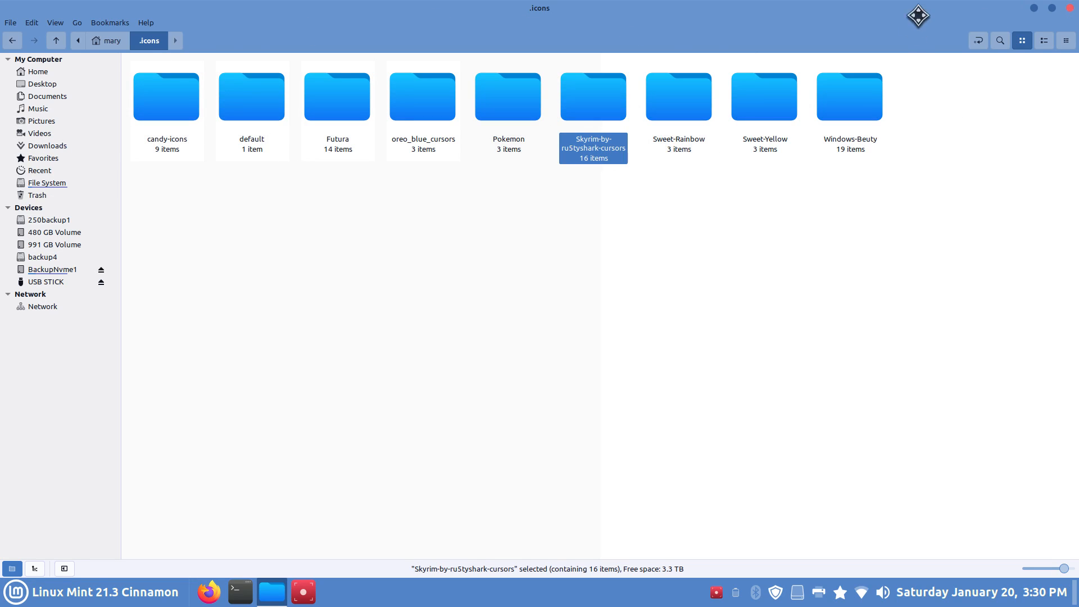
Put away the file manager window and search the web in Firefox for "linux for seinors"
drag(919, 16, 920, 60)
click(1038, 55)
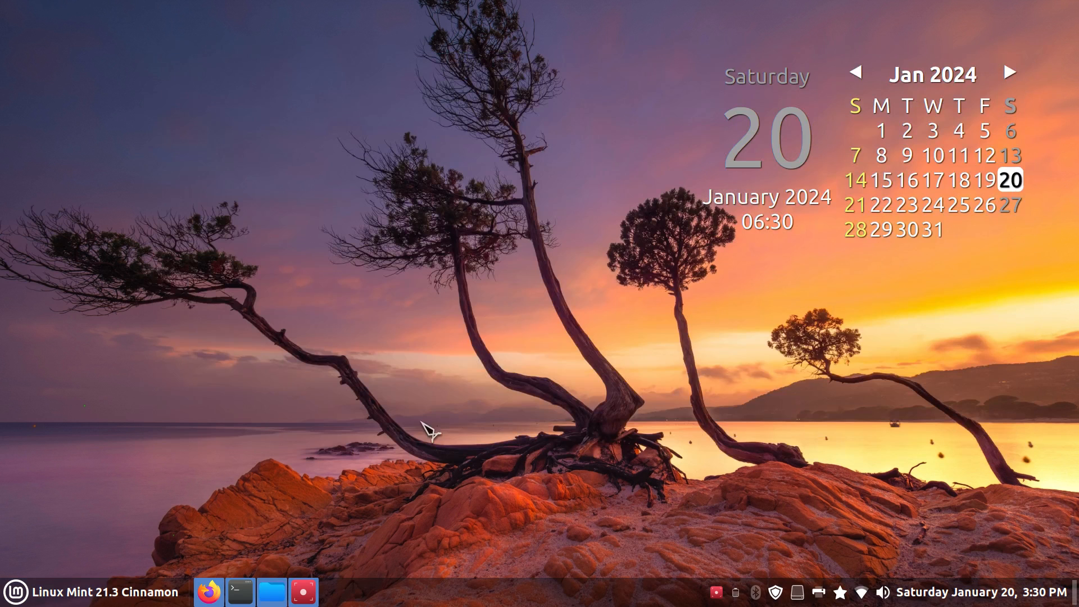
click(209, 592)
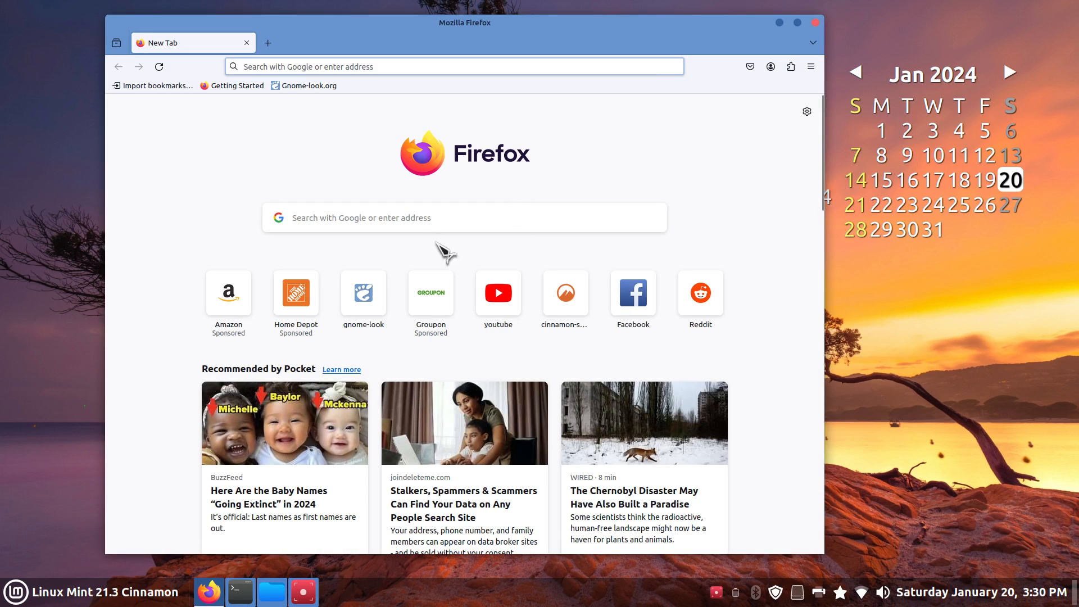
click(344, 219)
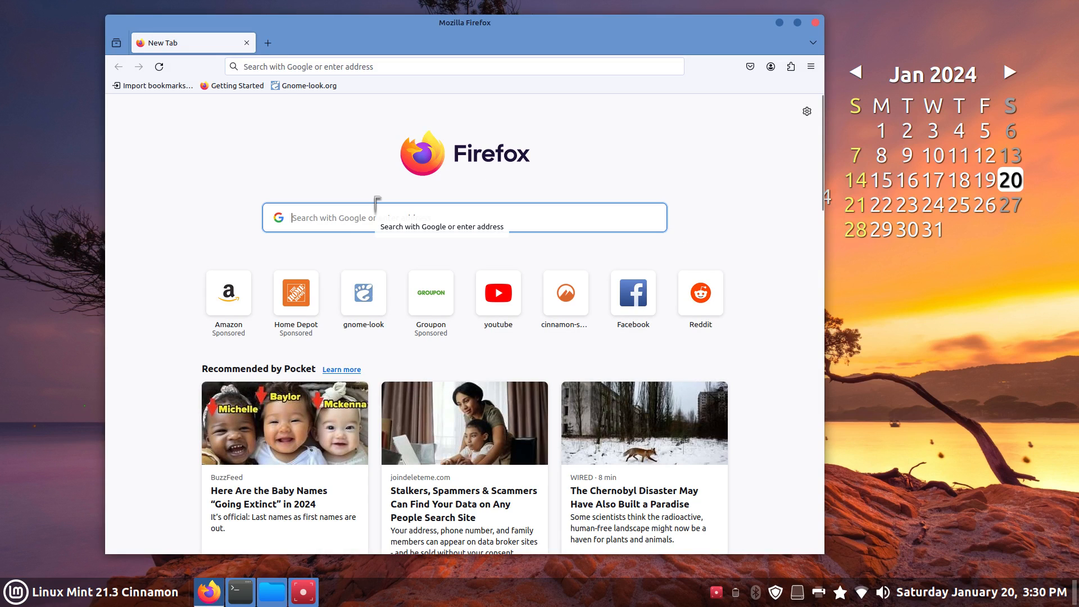
text(t)
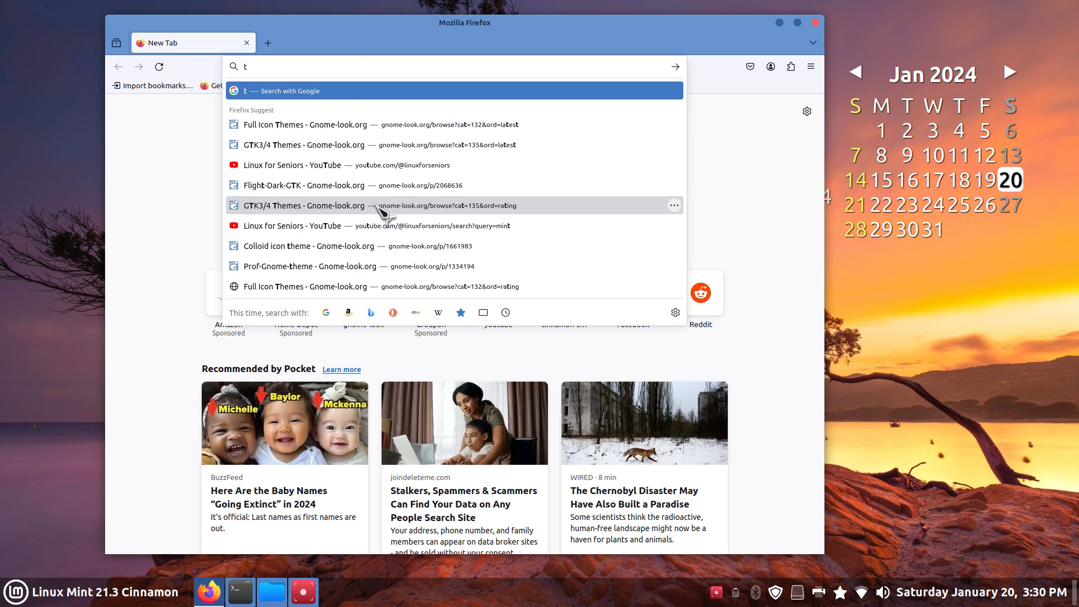
key(BackSpace)
text(linu)
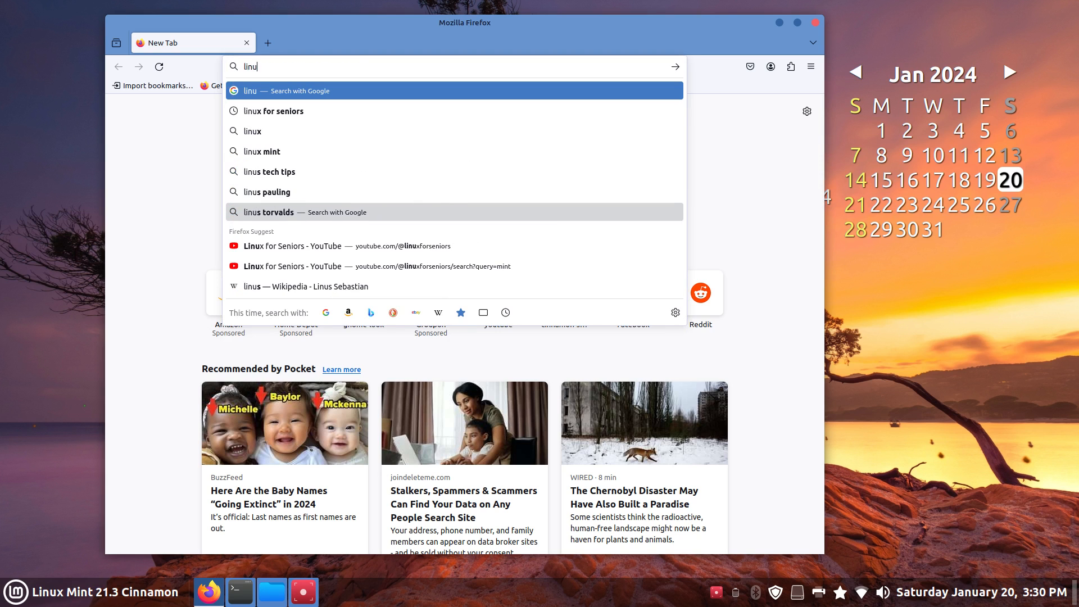
text(x fo)
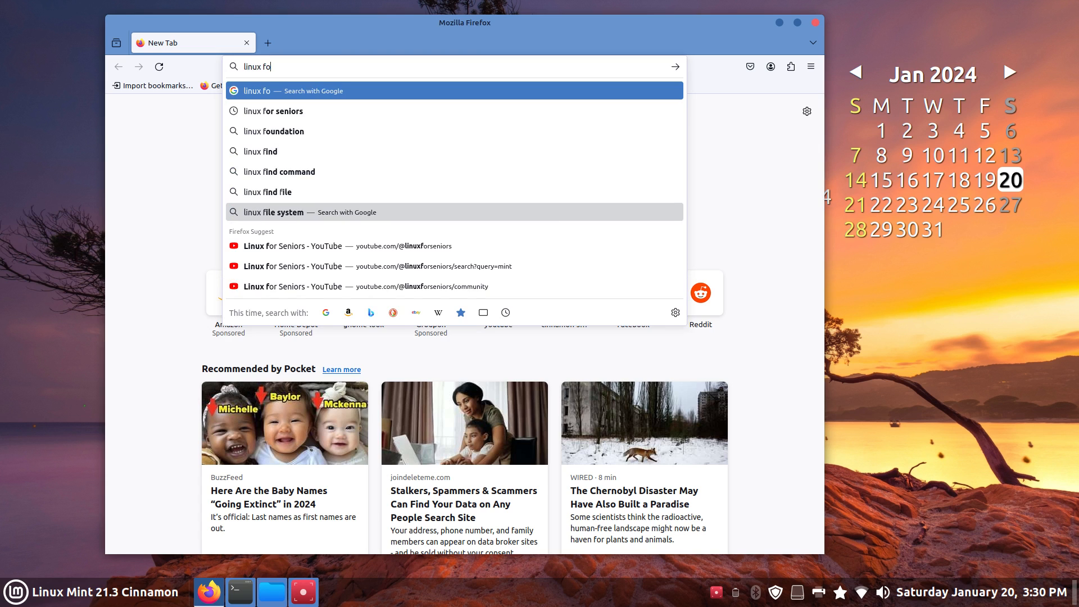
text(r se)
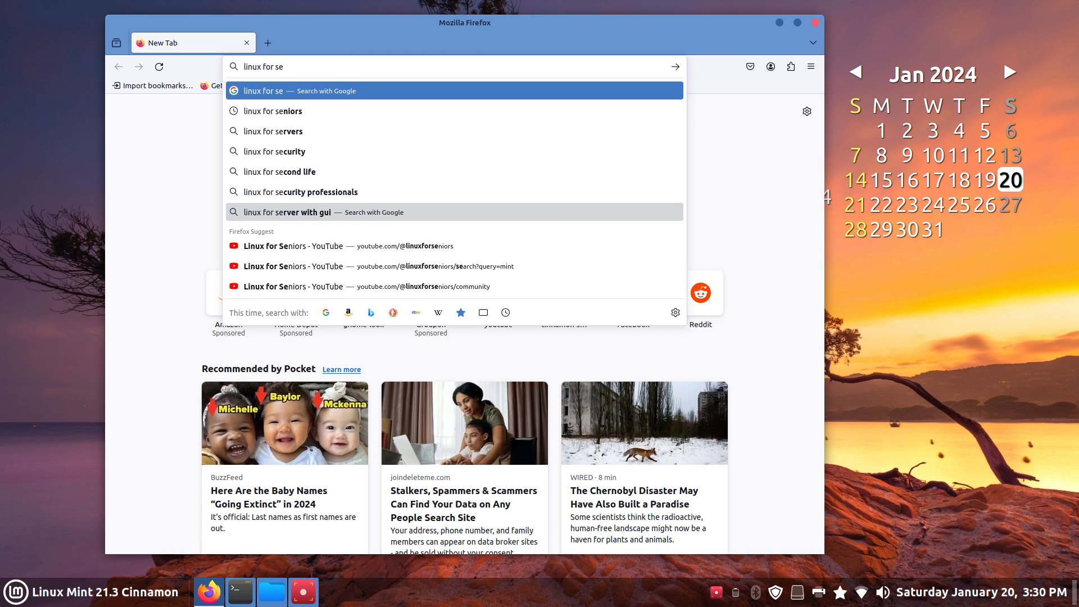
text(inors)
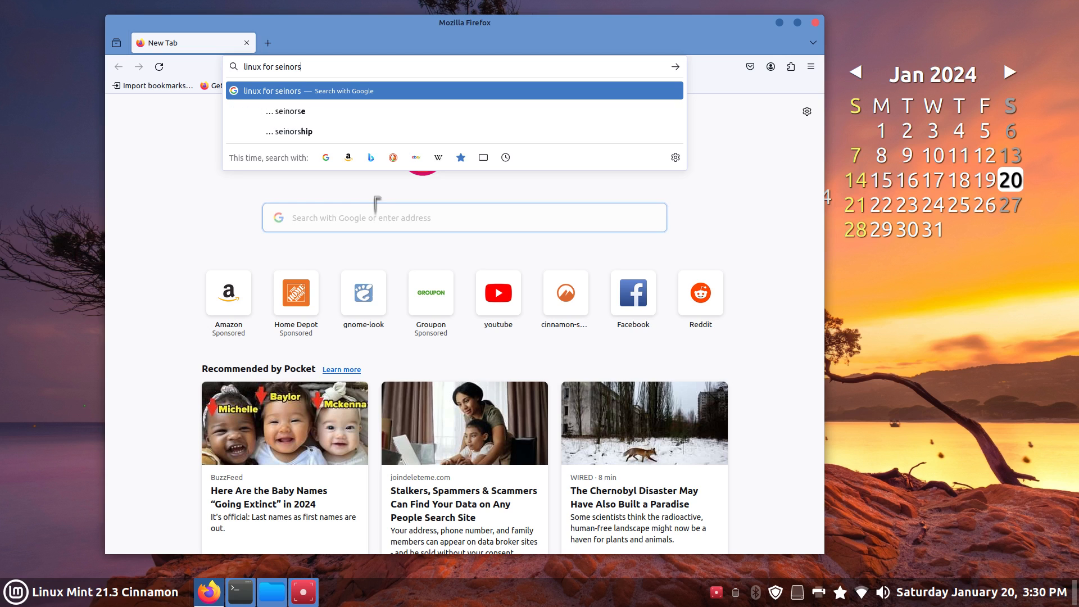
key(Return)
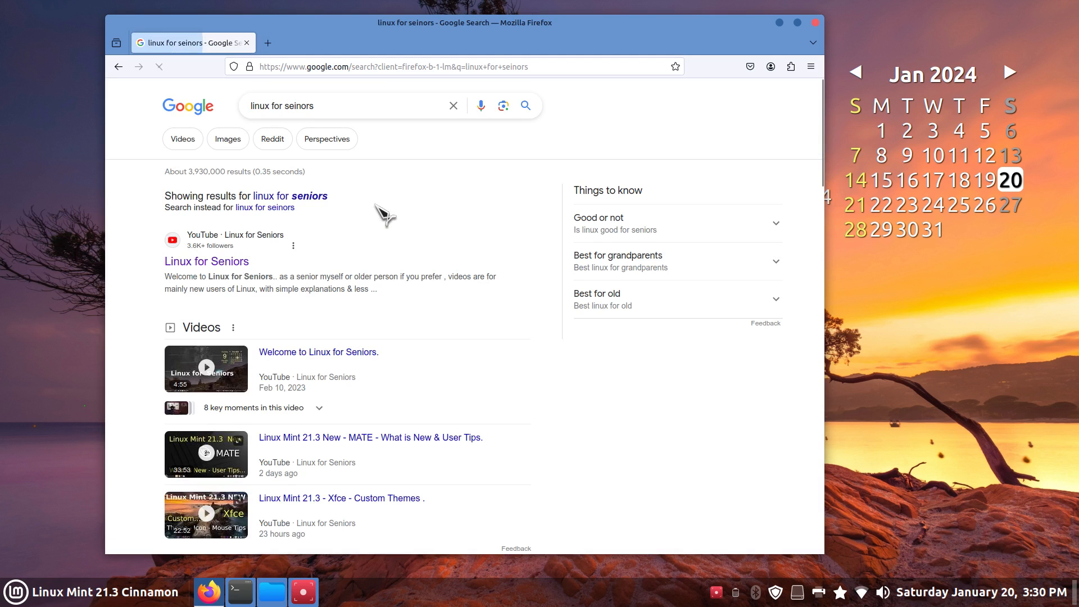
Open the Linux for Seniors YouTube channel from the search results and highlight its web address
click(243, 263)
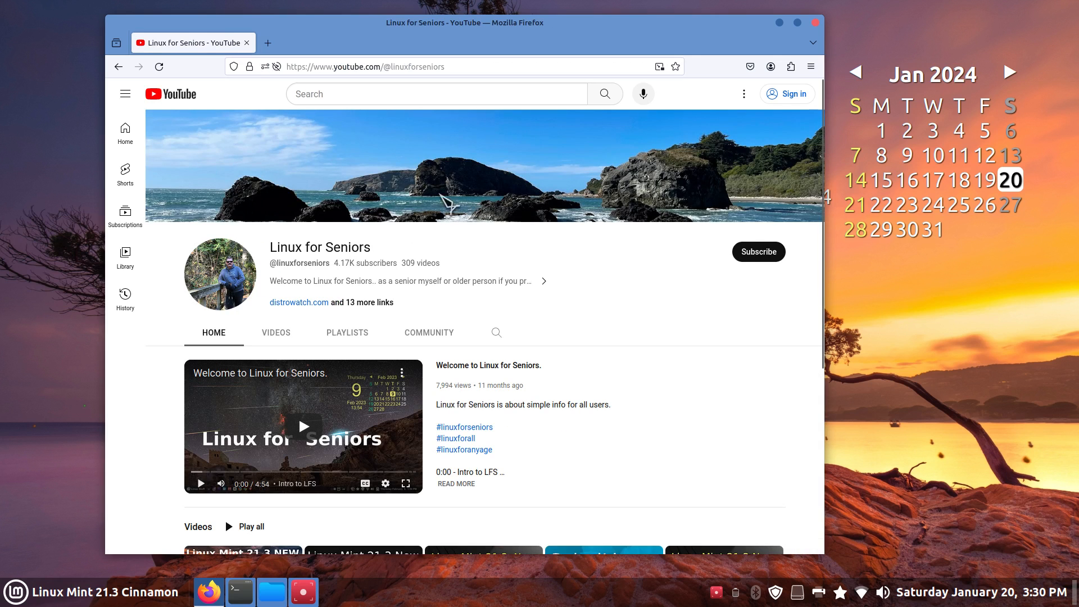
click(461, 62)
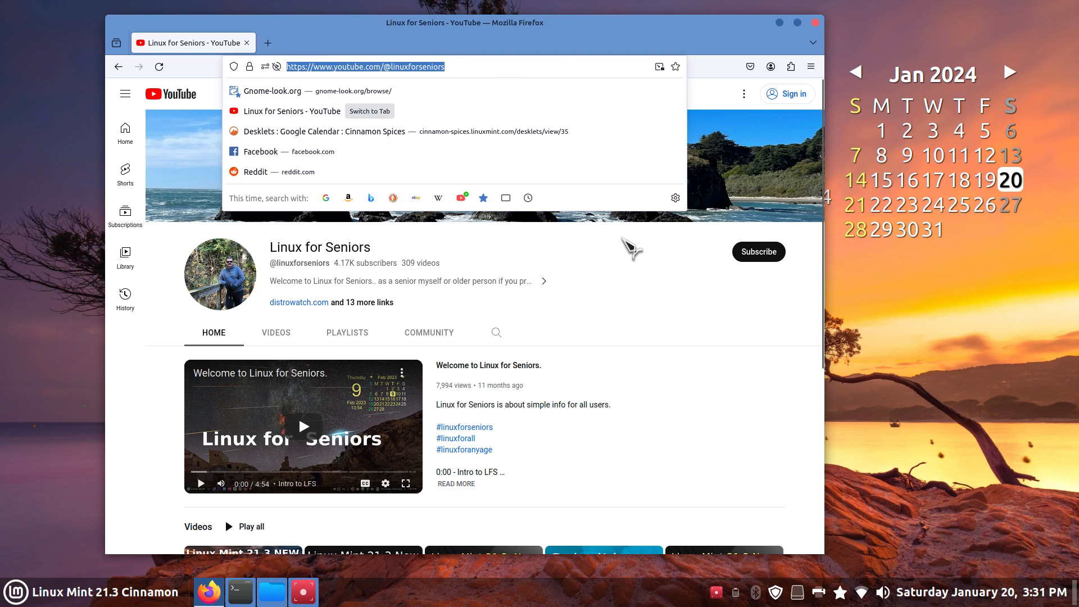
click(631, 247)
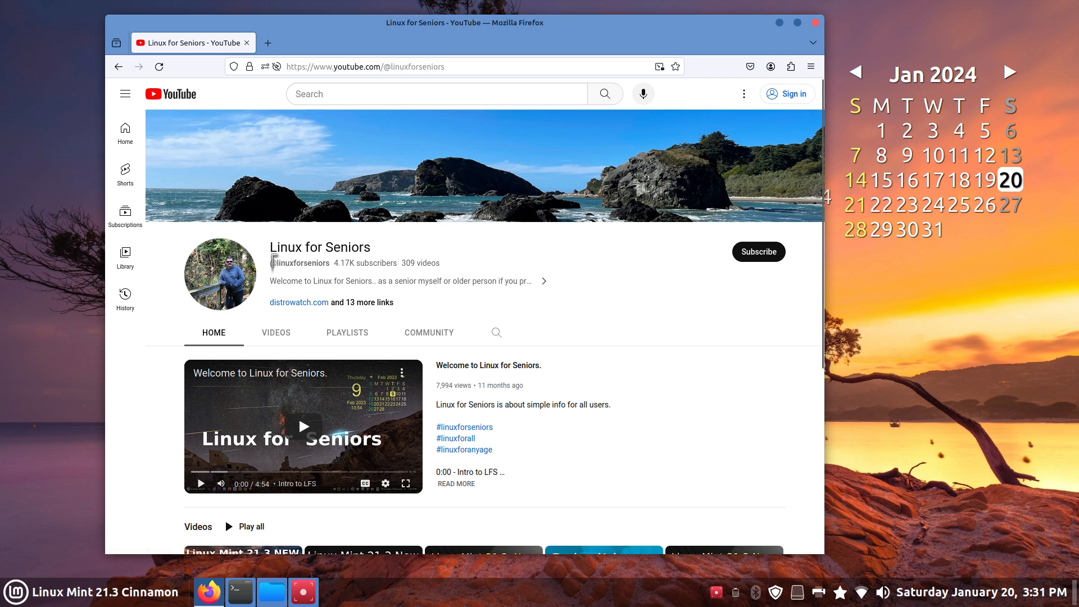
drag(273, 263, 337, 270)
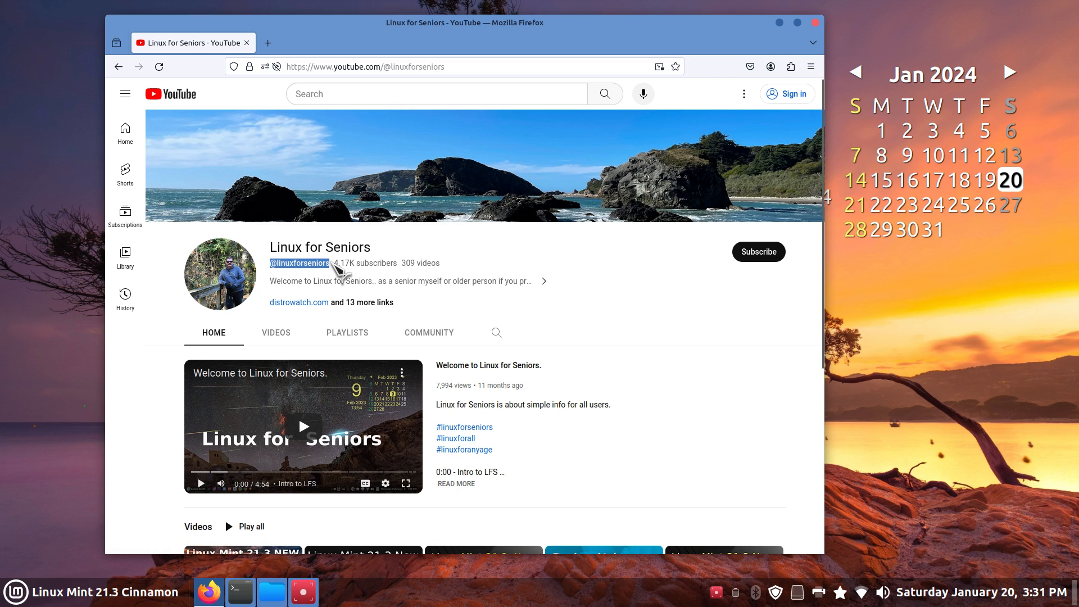
right_click(314, 262)
click(340, 284)
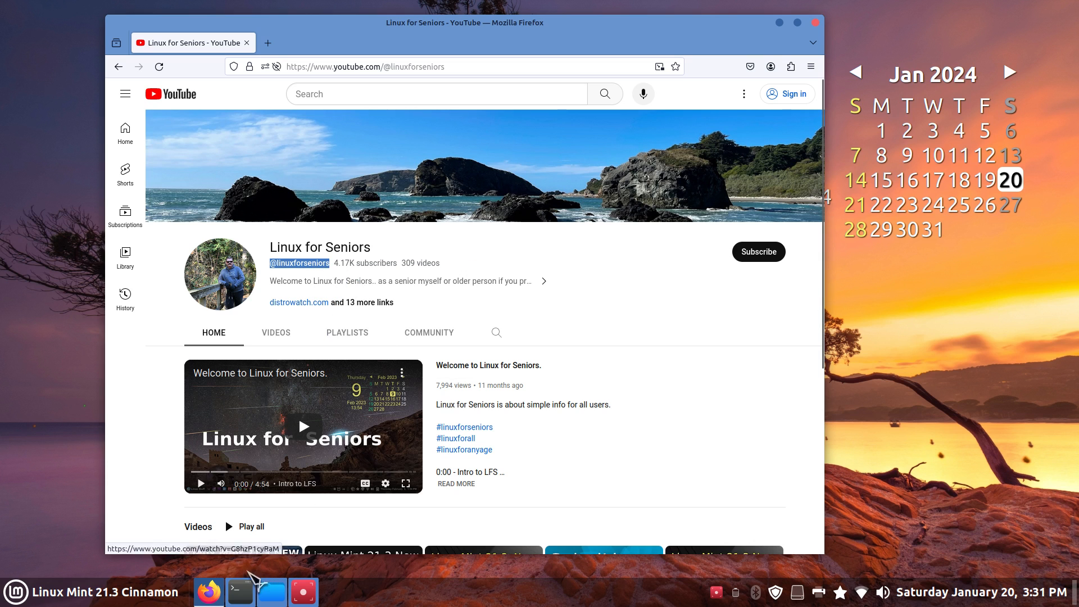
mouse_move(222, 578)
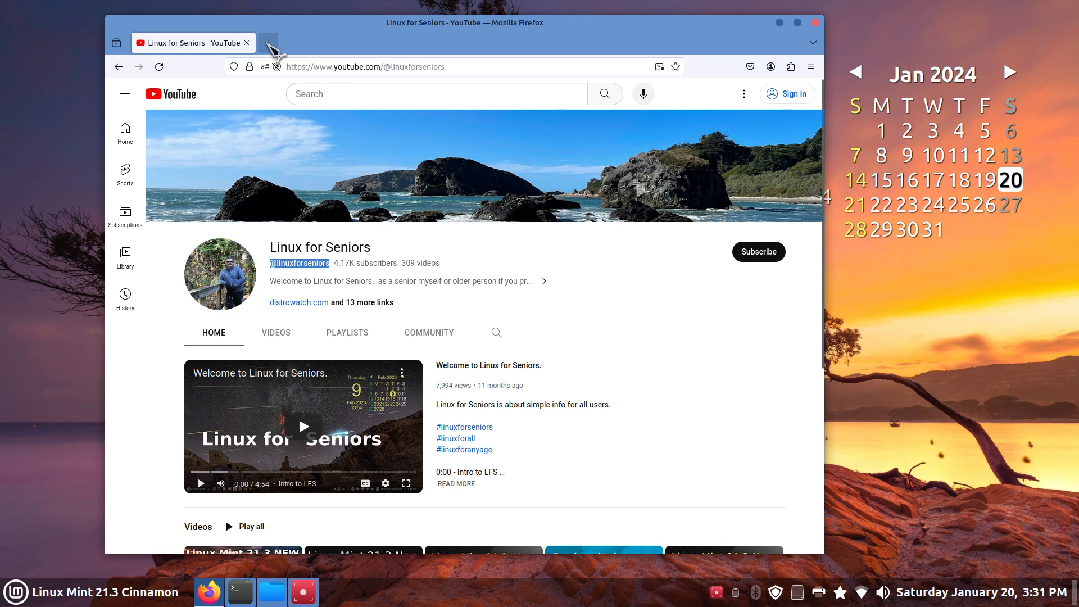
click(268, 43)
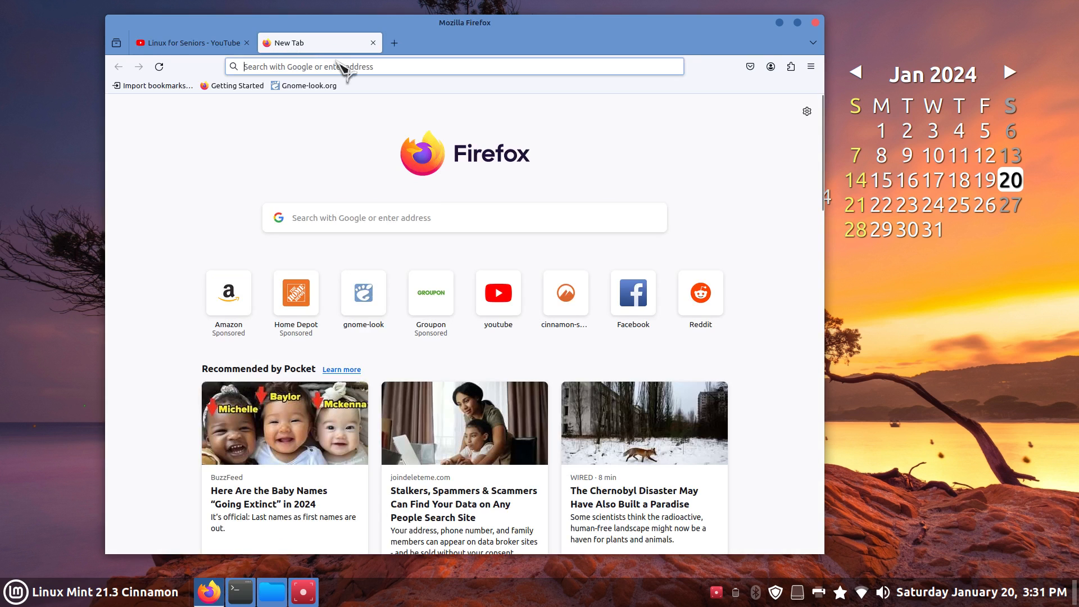
right_click(373, 66)
click(401, 136)
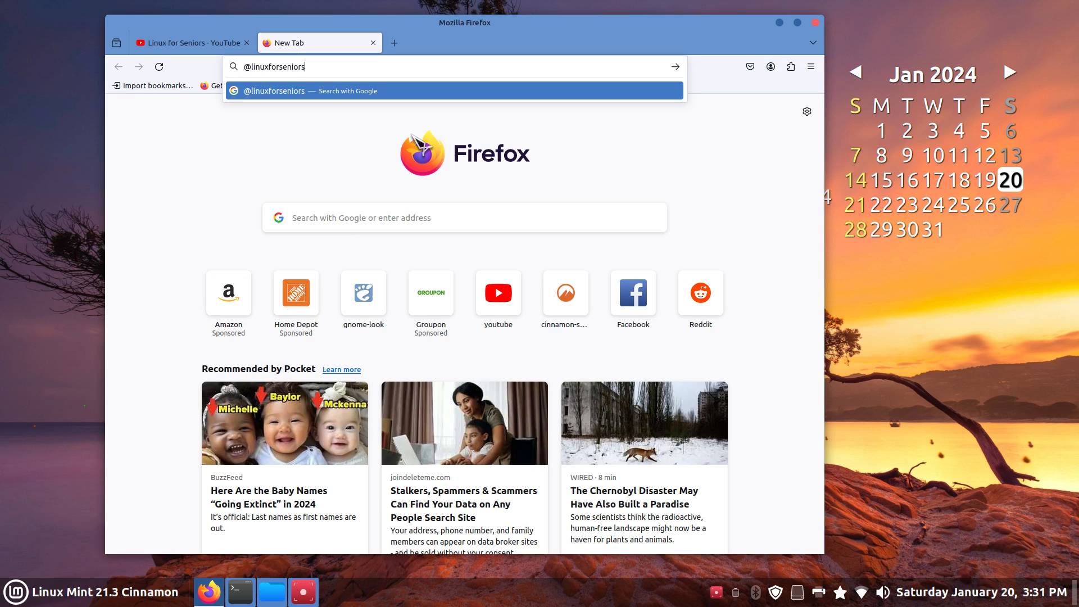
key(Return)
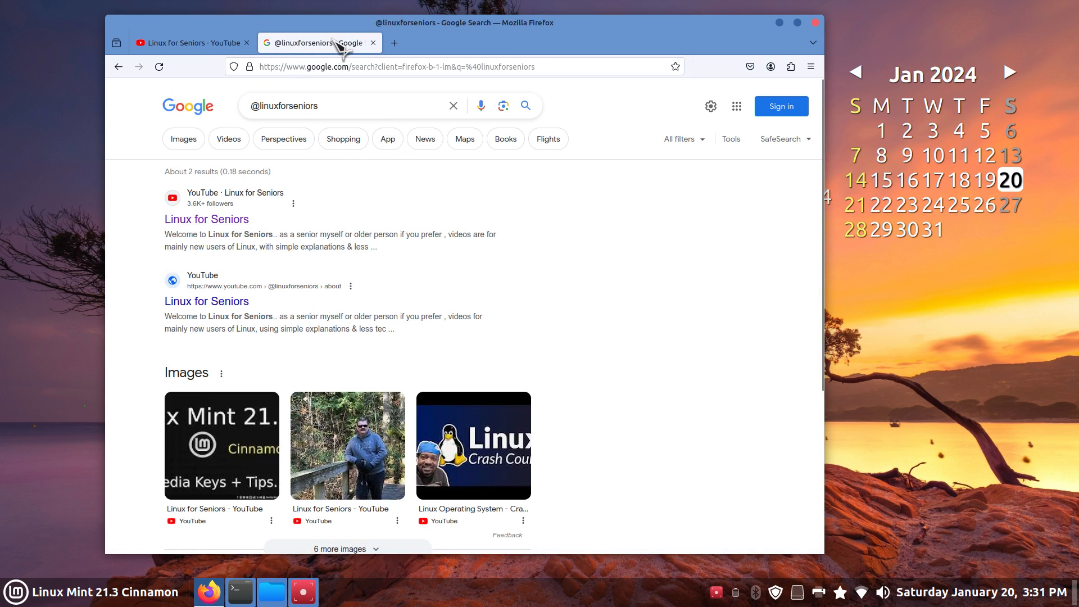
click(373, 43)
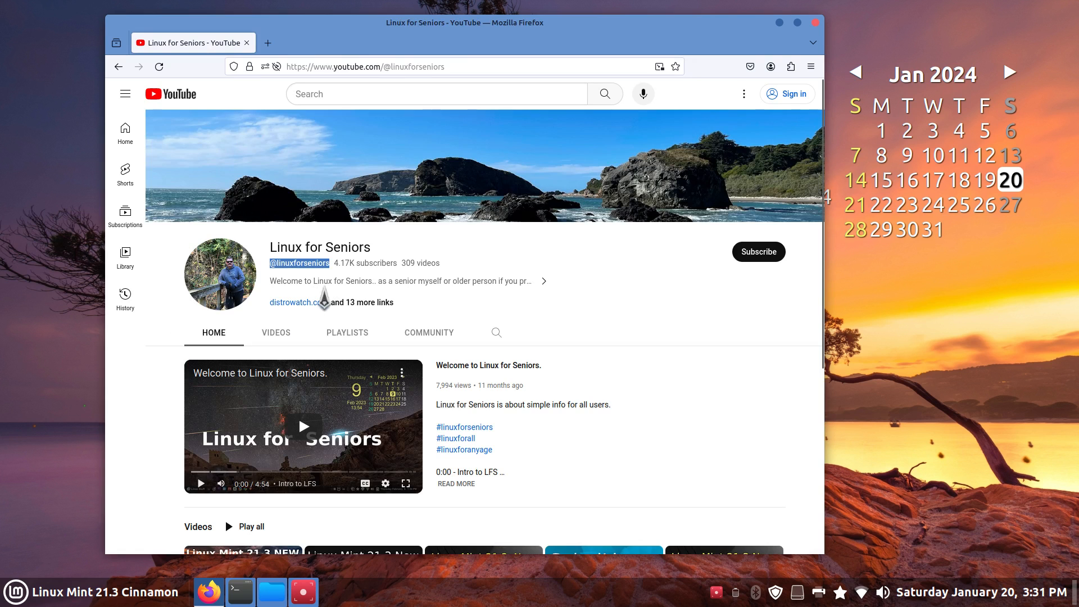
Open the channel's About description and highlight the sentence "the videos are for any user of Linux of any age"
click(403, 287)
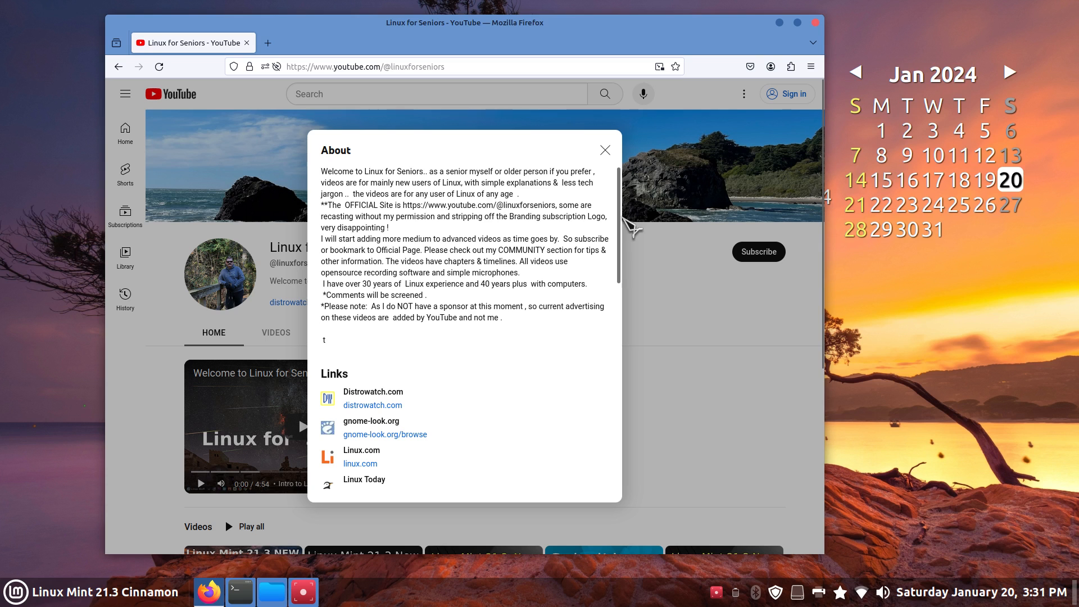
scroll(618, 236, down, 3)
scroll(595, 236, up, 3)
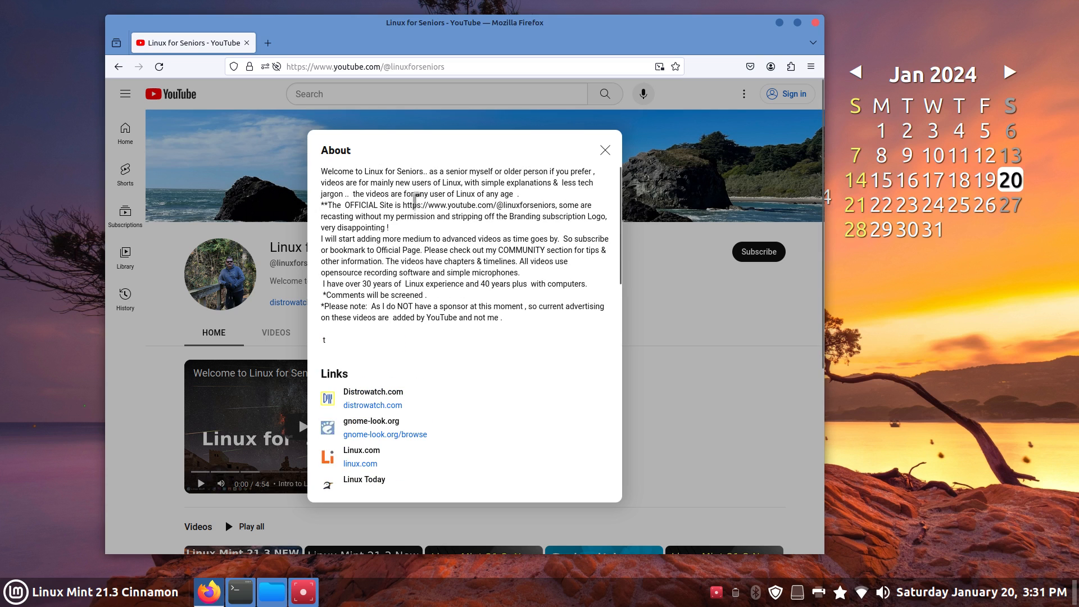
drag(354, 194, 529, 201)
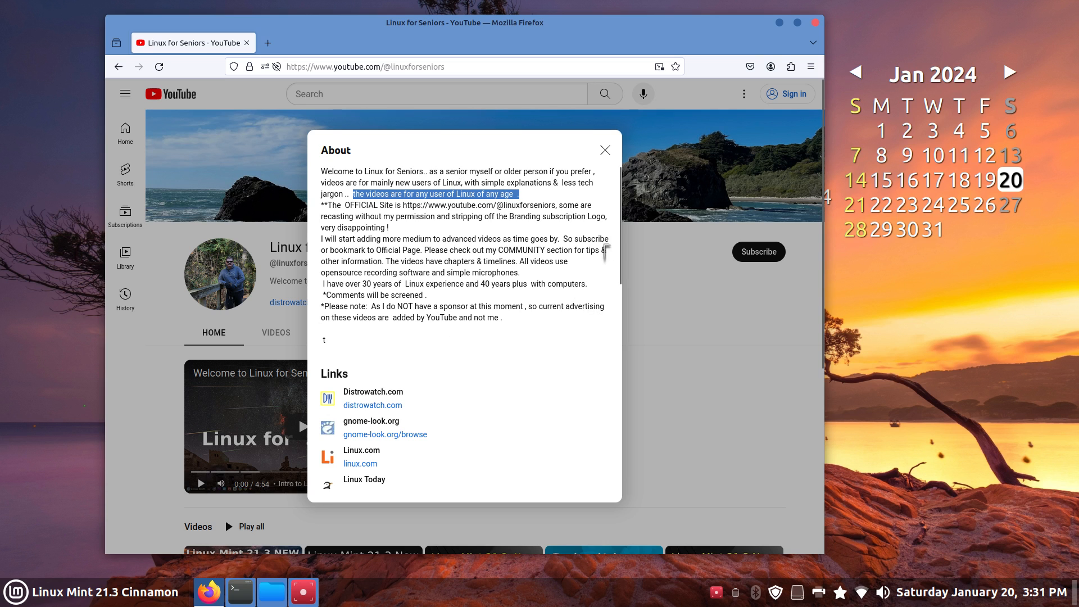
Follow the gnome-look.org/browse link in the channel's About details and look through the site's categories
scroll(621, 256, down, 1)
scroll(620, 256, down, 3)
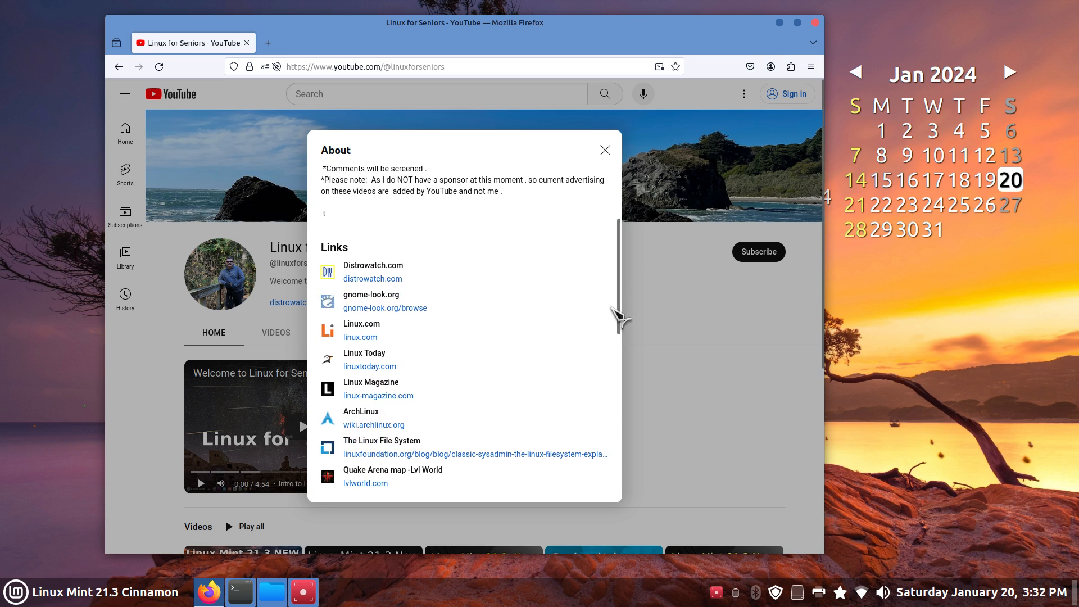
click(356, 309)
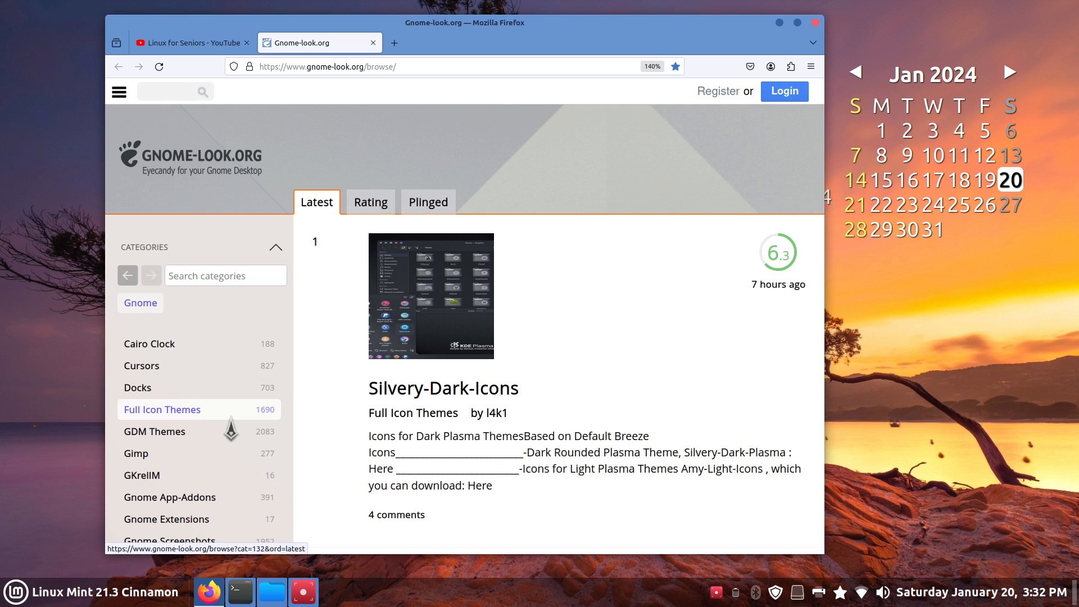
scroll(231, 421, down, 4)
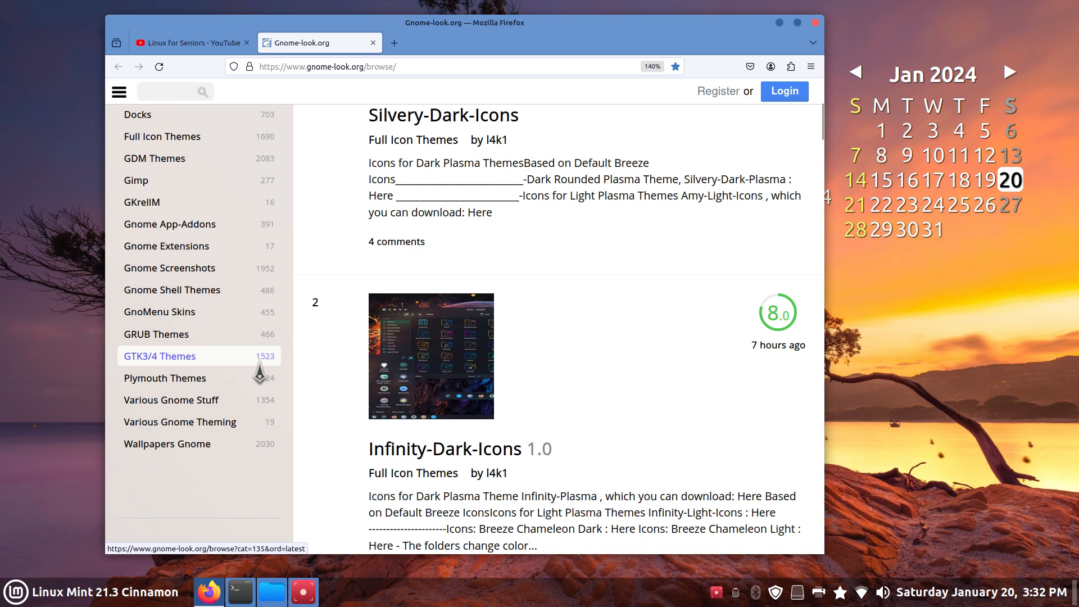
scroll(259, 372, up, 4)
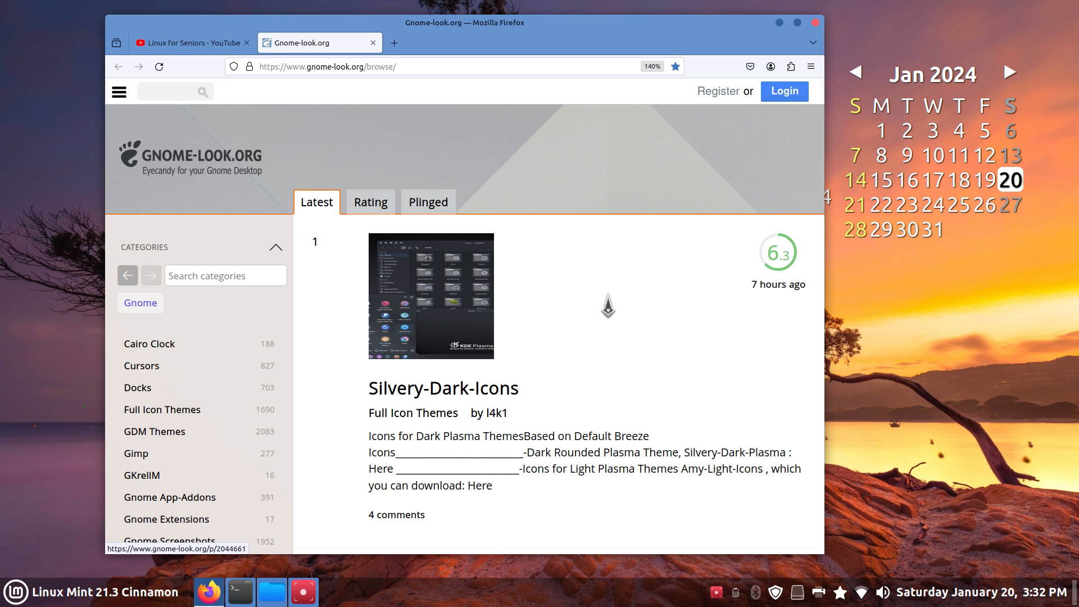
Search Gnome-look.org for "radio" and open the Radioactive cursors product page
key(ctrl+0)
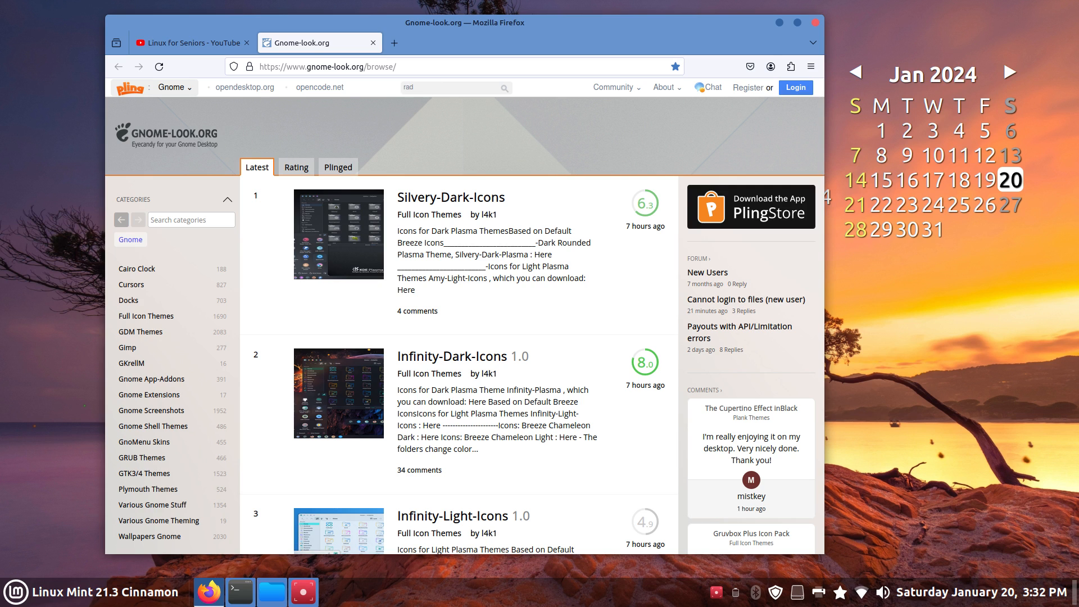
text(io)
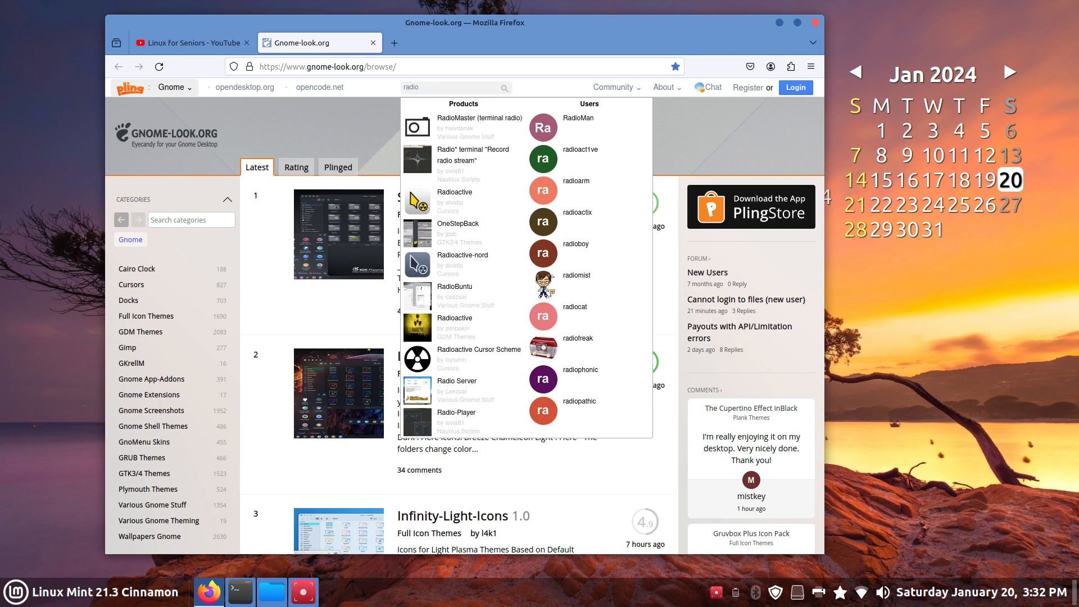
click(459, 200)
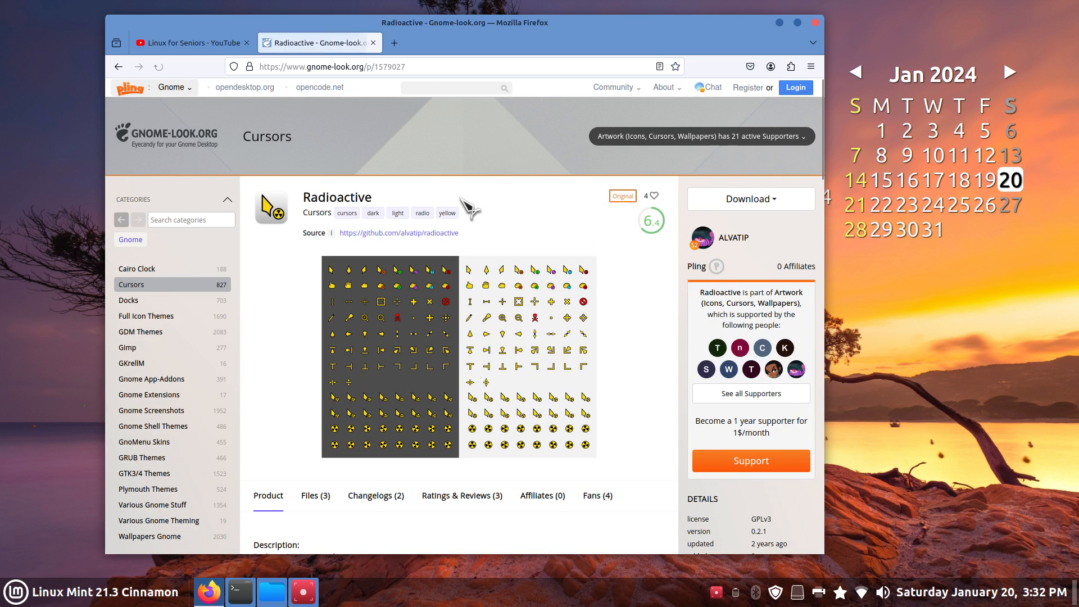
Open the Themes page in System Settings and set the mouse pointer to Radioactive
right_click(353, 589)
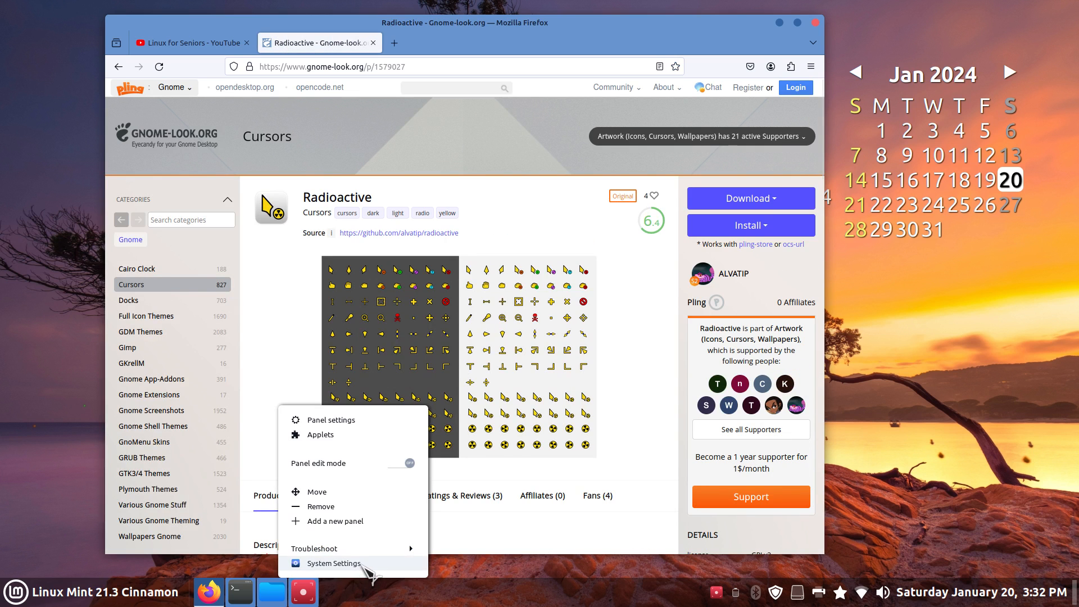
click(360, 570)
click(562, 202)
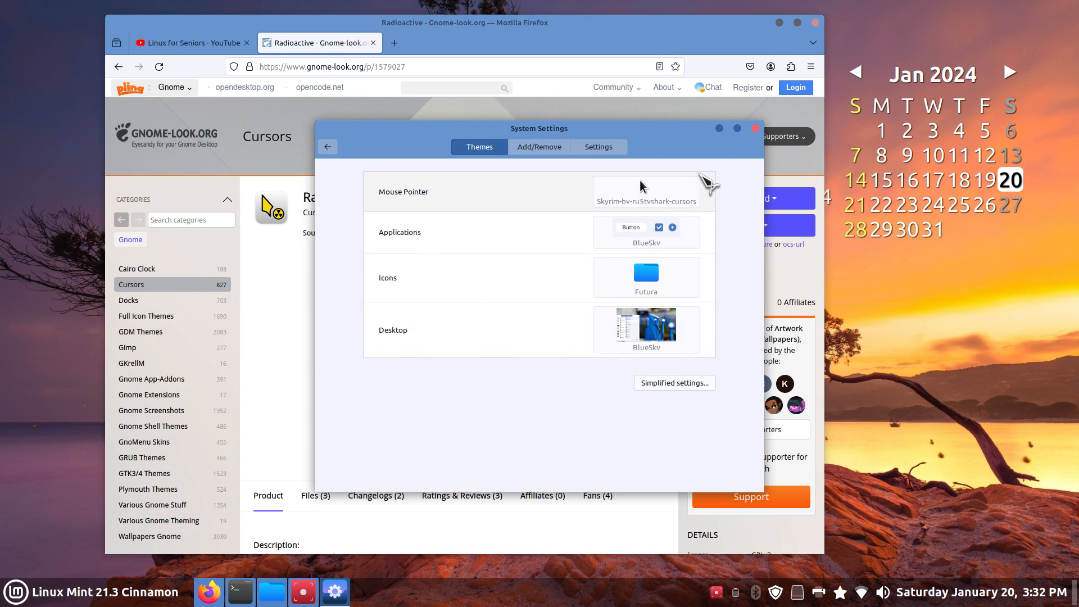
click(646, 192)
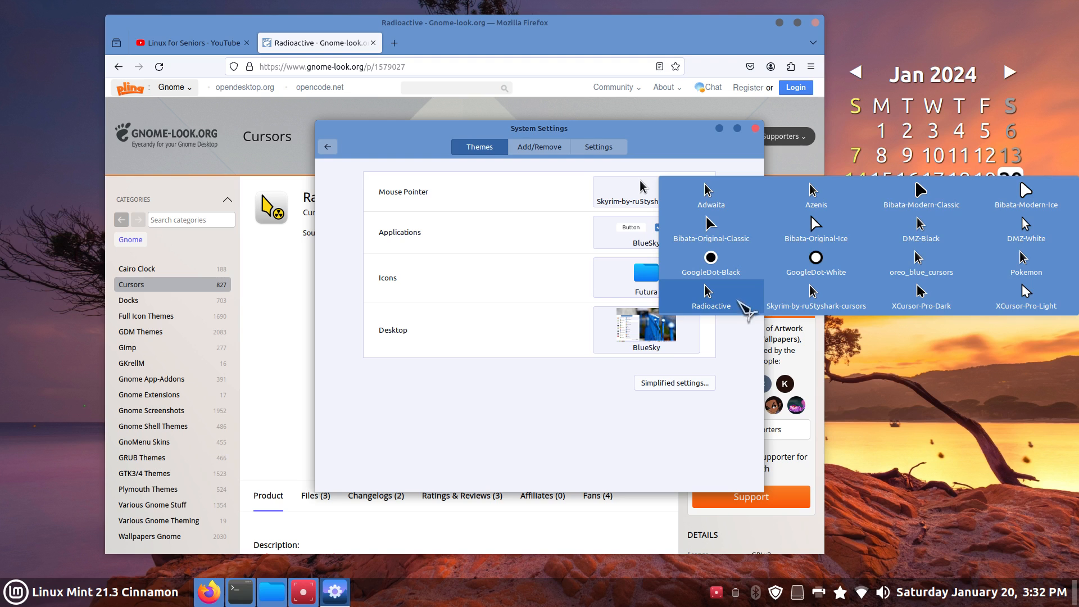
click(711, 295)
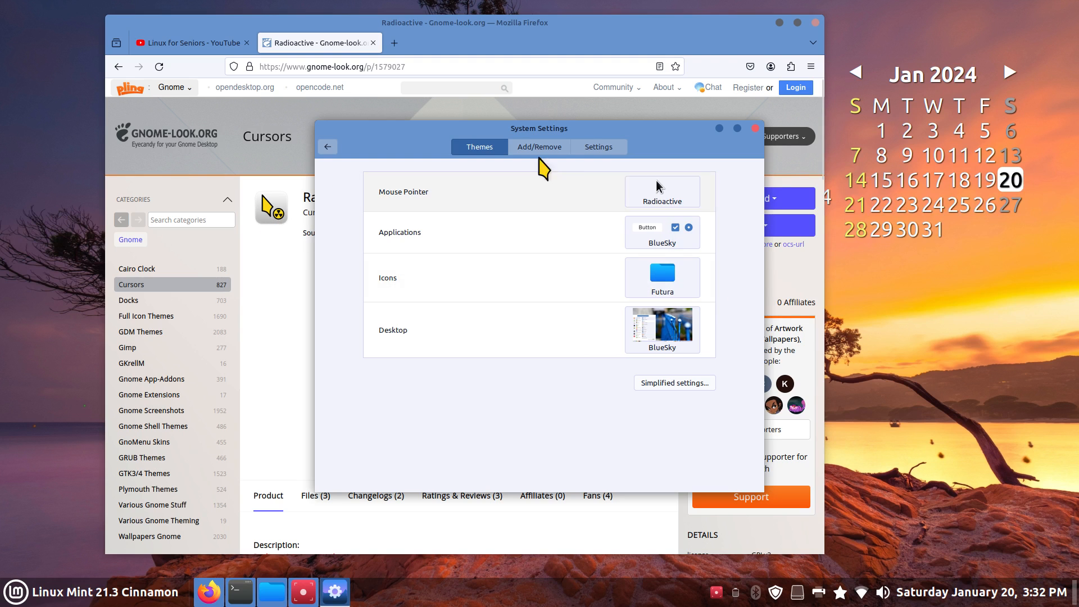
Switch the mouse pointer back to Skyrim-by-ru5tyshark-cursors and close System Settings
click(685, 197)
click(825, 298)
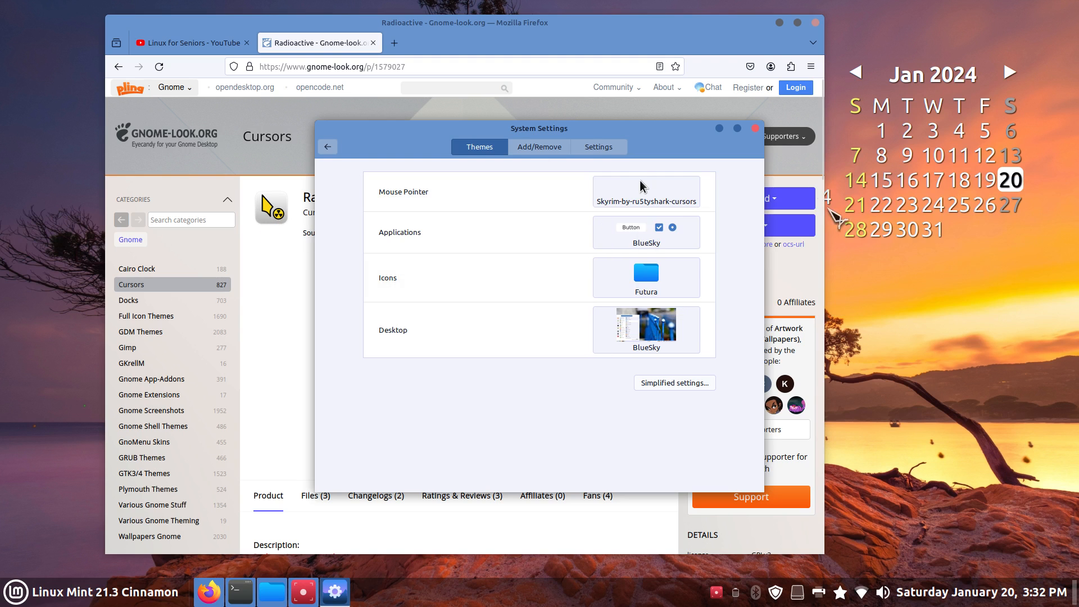
click(755, 128)
Go to the Radioactive installation instructions and highlight the .icons/ folder in the local installation command
scroll(383, 410, down, 6)
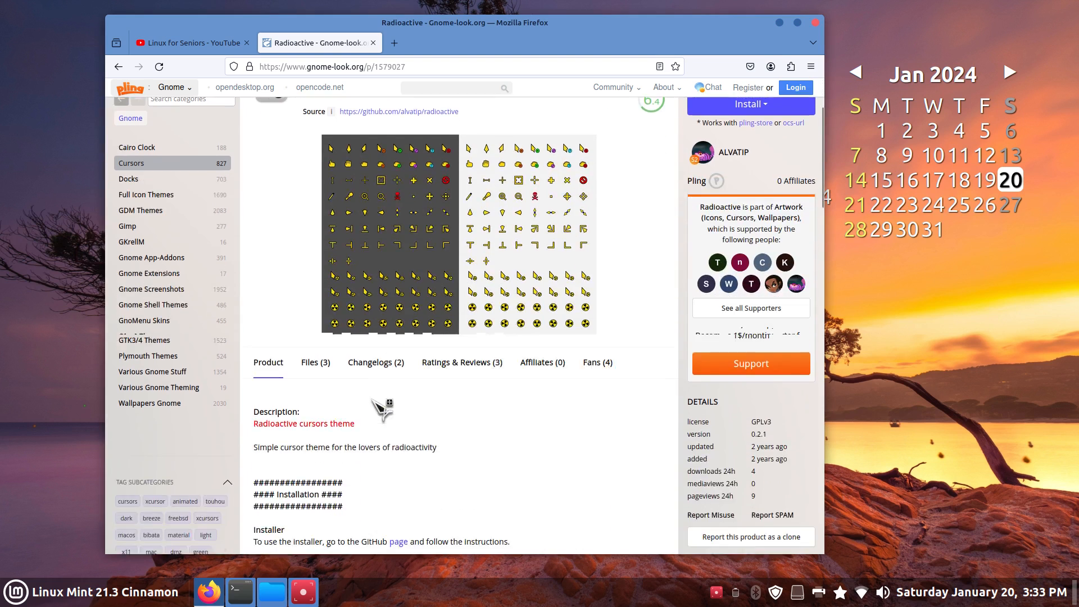
key(ctrl+minus)
key(ctrl+minus)
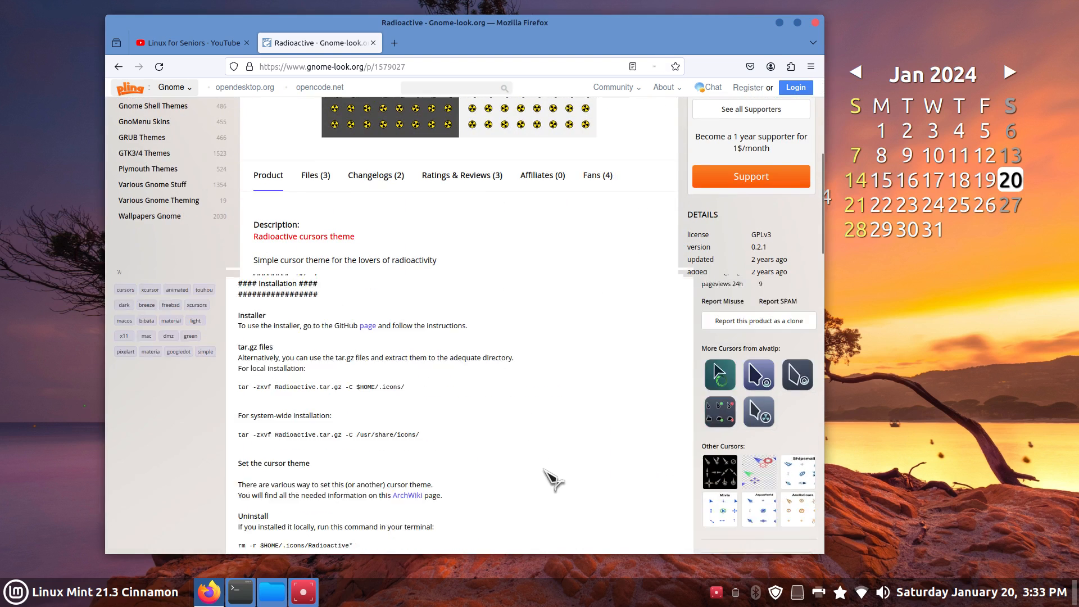
key(ctrl+0)
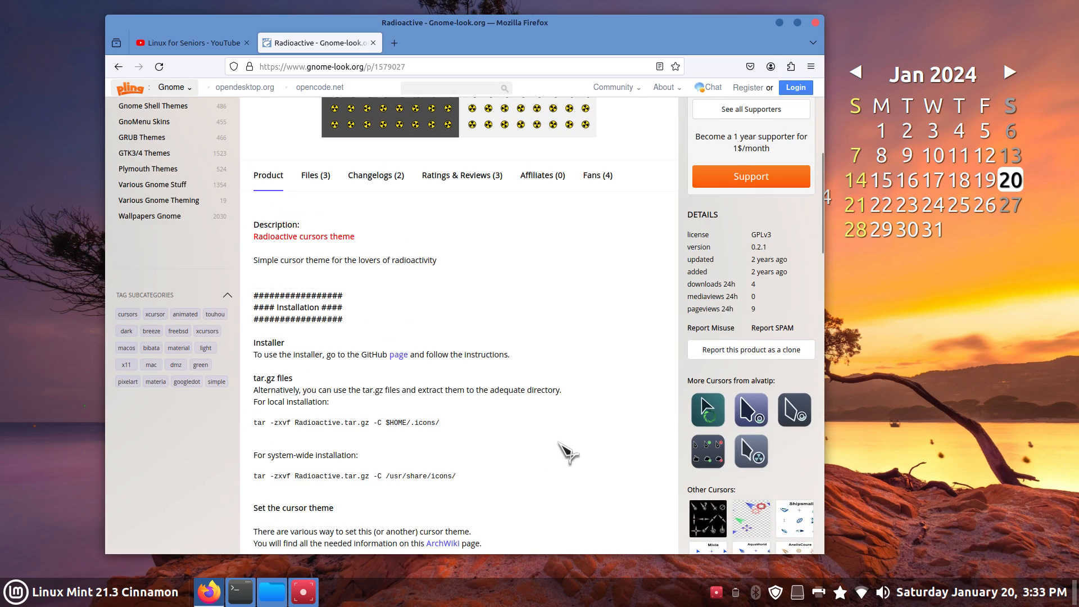
key(ctrl+plus)
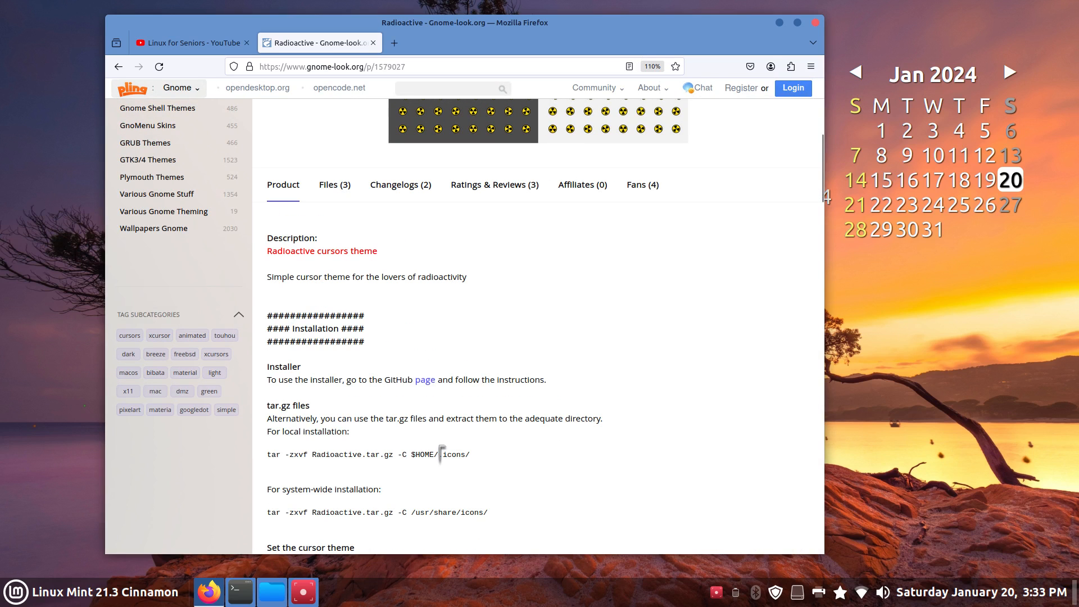
drag(439, 454, 471, 455)
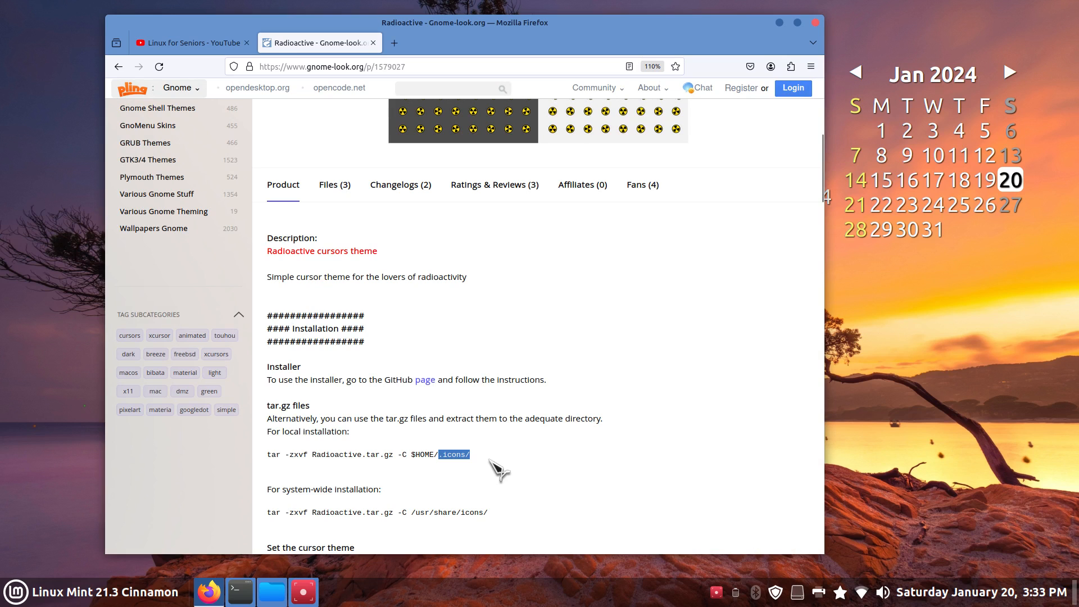
Highlight the /usr/share/icons/ path in the system-wide installation command
scroll(508, 453, down, 2)
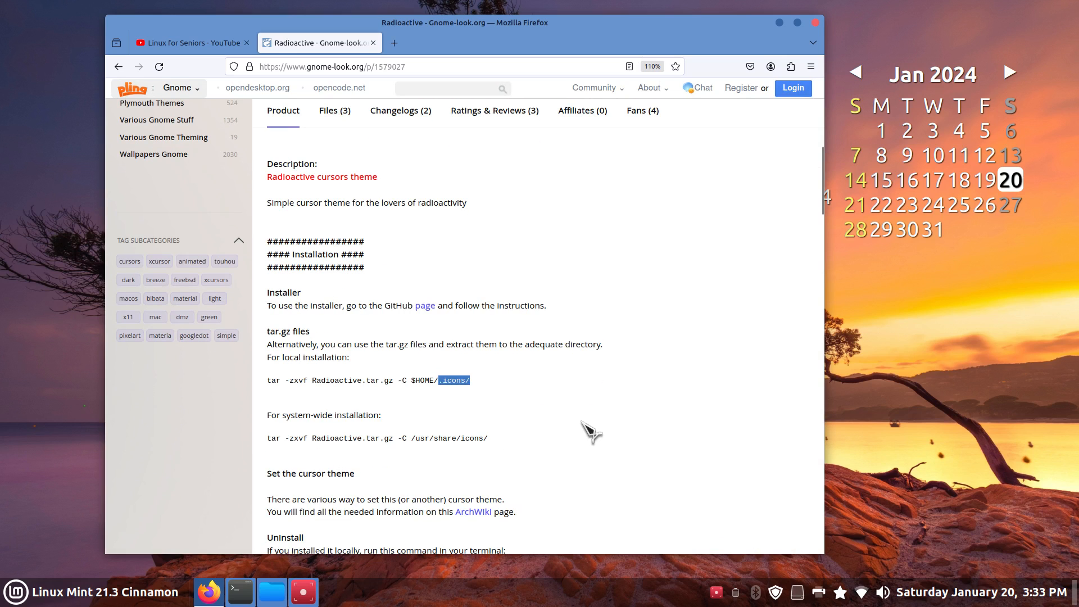
scroll(589, 431, down, 2)
key(ctrl+plus)
key(ctrl+plus)
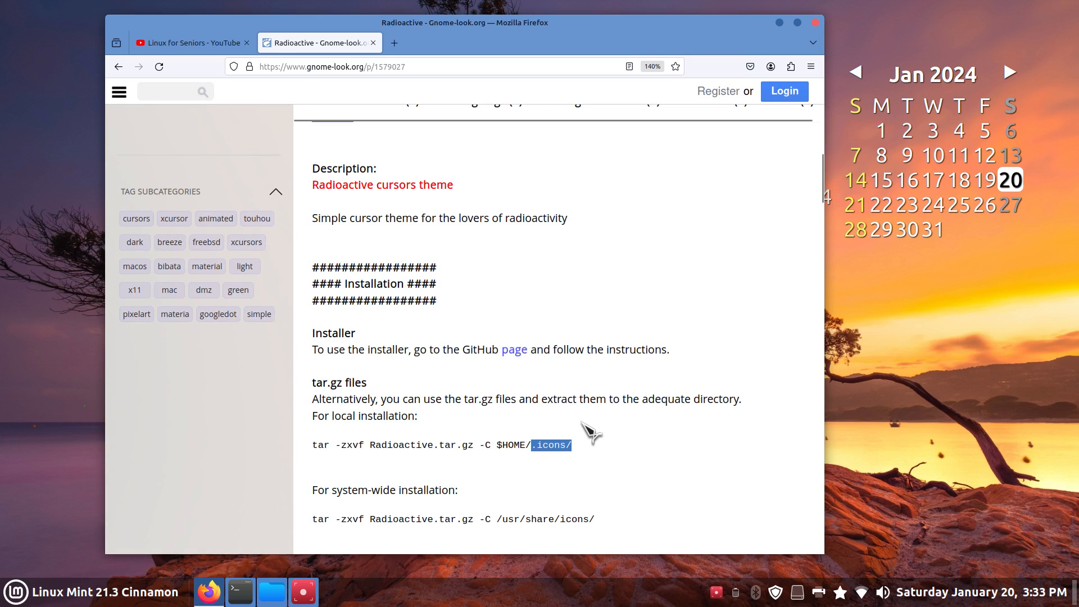
scroll(583, 422, down, 2)
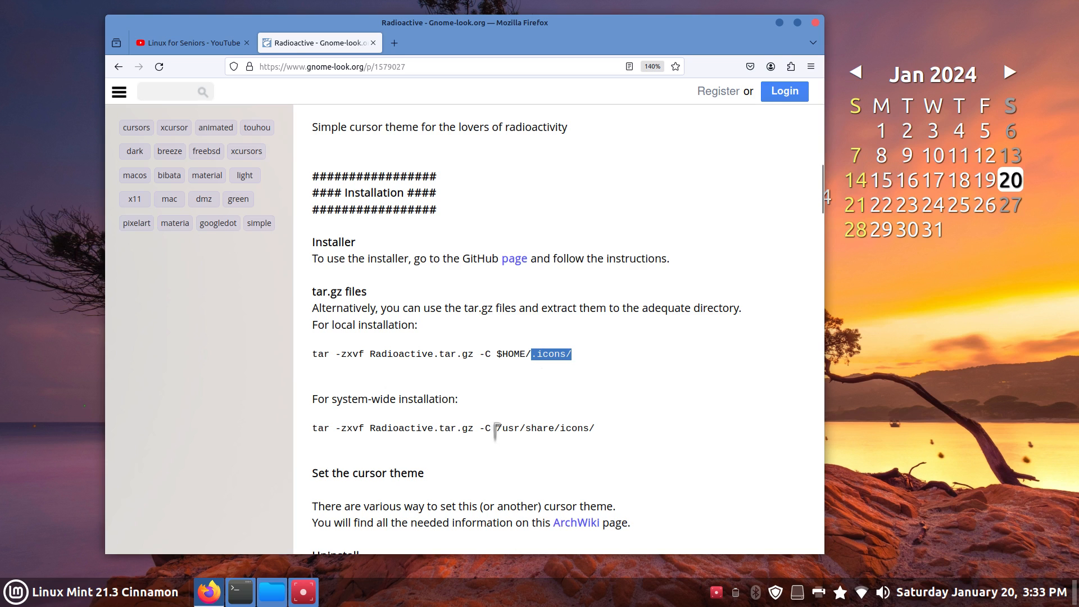
drag(493, 429, 607, 431)
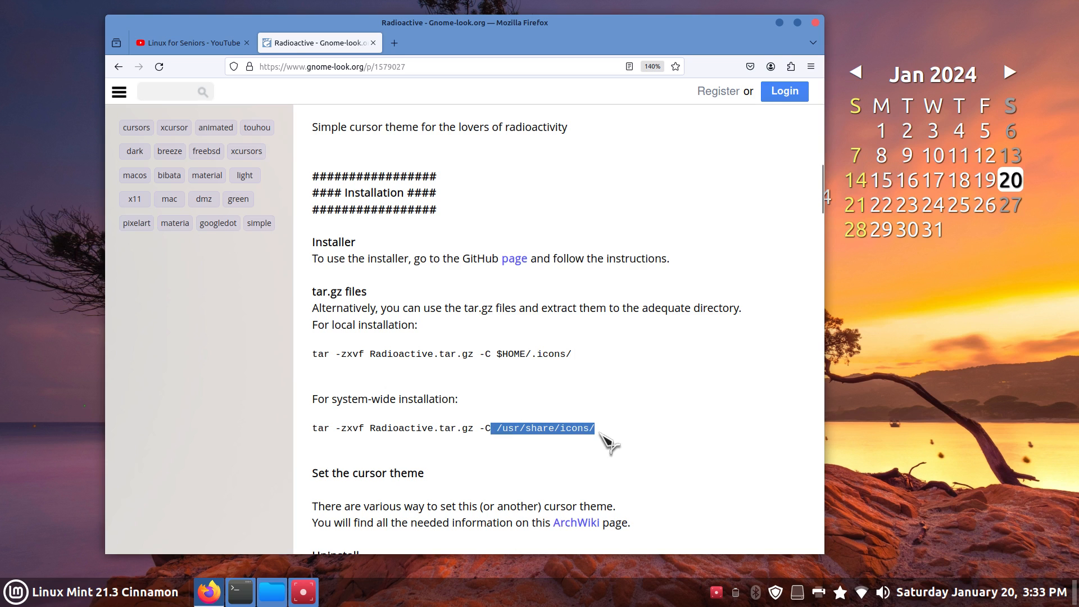
click(647, 416)
drag(499, 429, 609, 440)
Compare the local $HOME/.icons/ path with the system-wide /usr/share/icons/ path by highlighting each, and clear the selection
drag(532, 354, 549, 353)
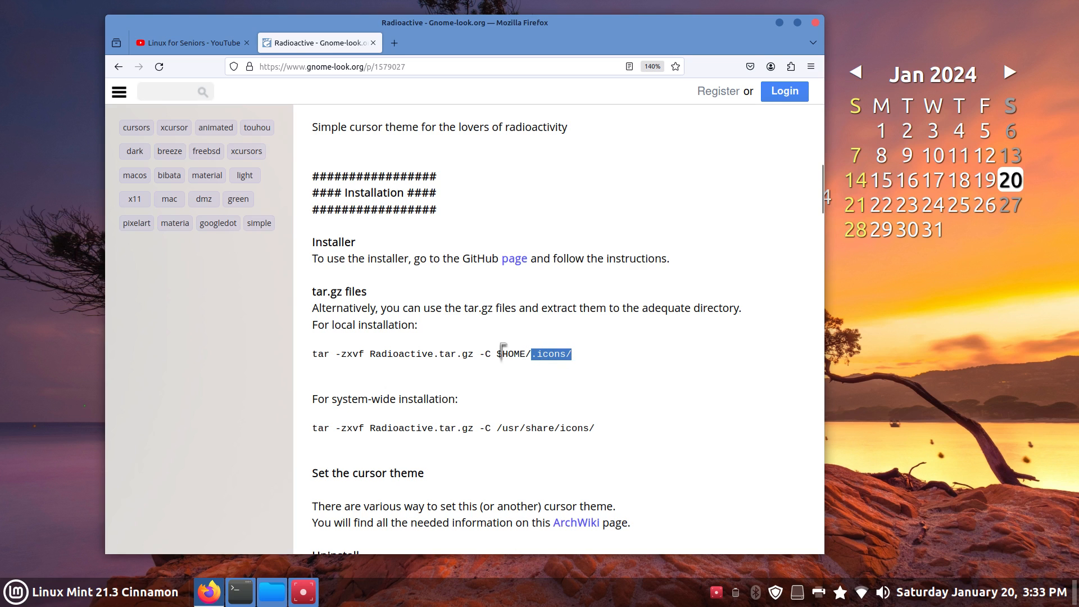
drag(502, 353, 610, 391)
drag(498, 428, 607, 434)
click(579, 448)
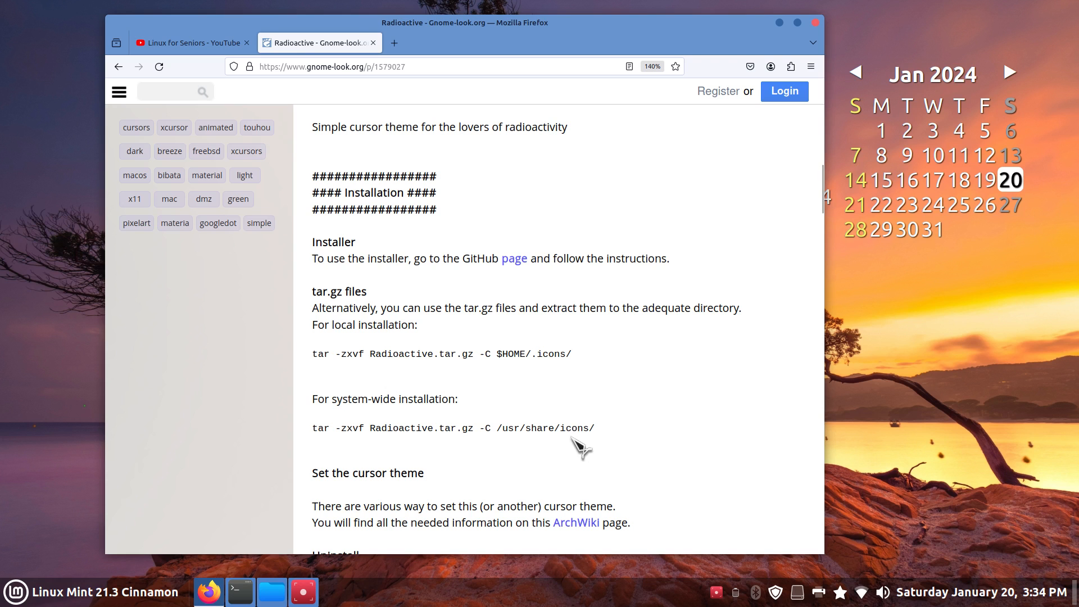
Show the list of downloadable files for the Radioactive cursor theme
scroll(622, 381, up, 5)
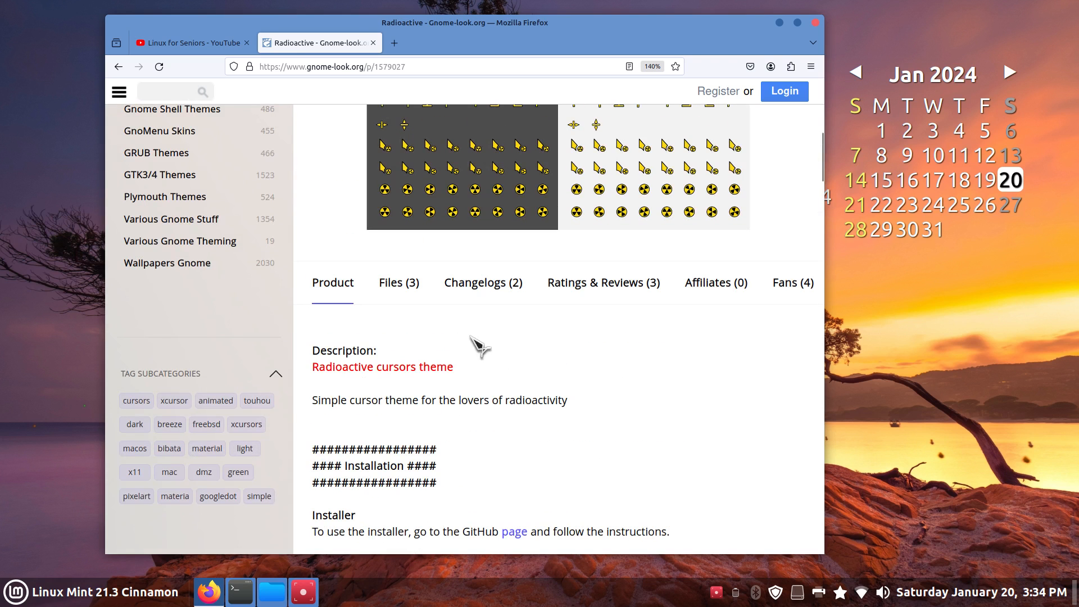
click(394, 293)
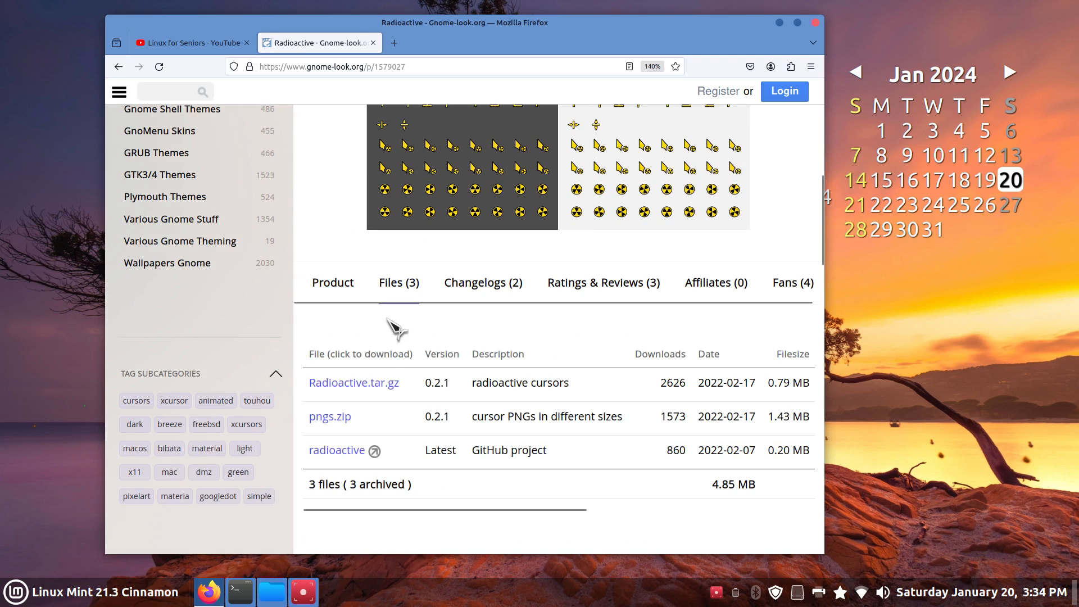
Bring up the download prompt for Radioactive.tar.gz, then dismiss it to return to the file list
click(360, 385)
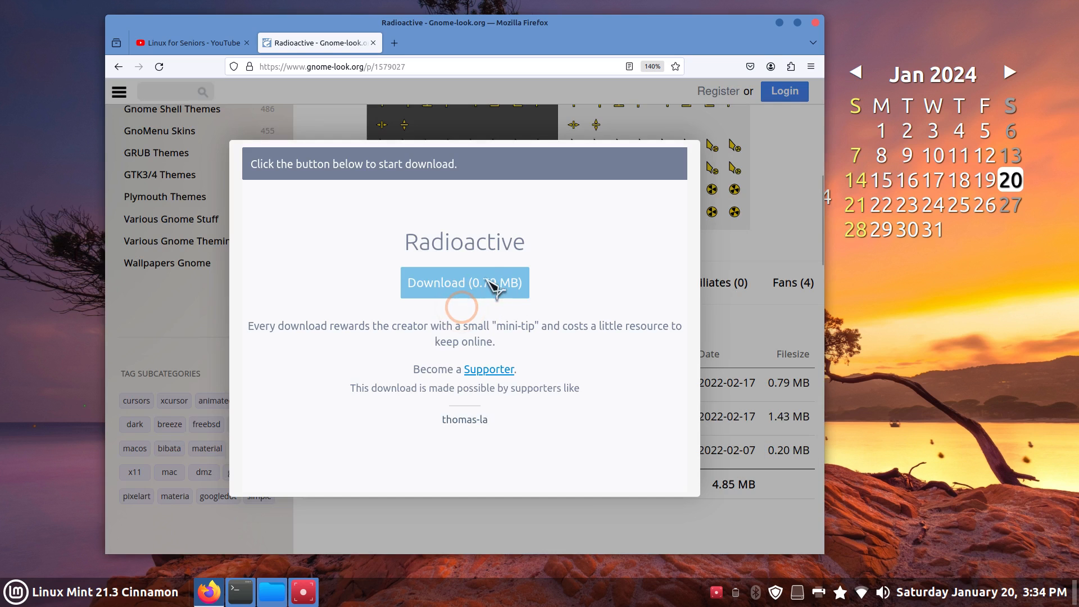
click(489, 282)
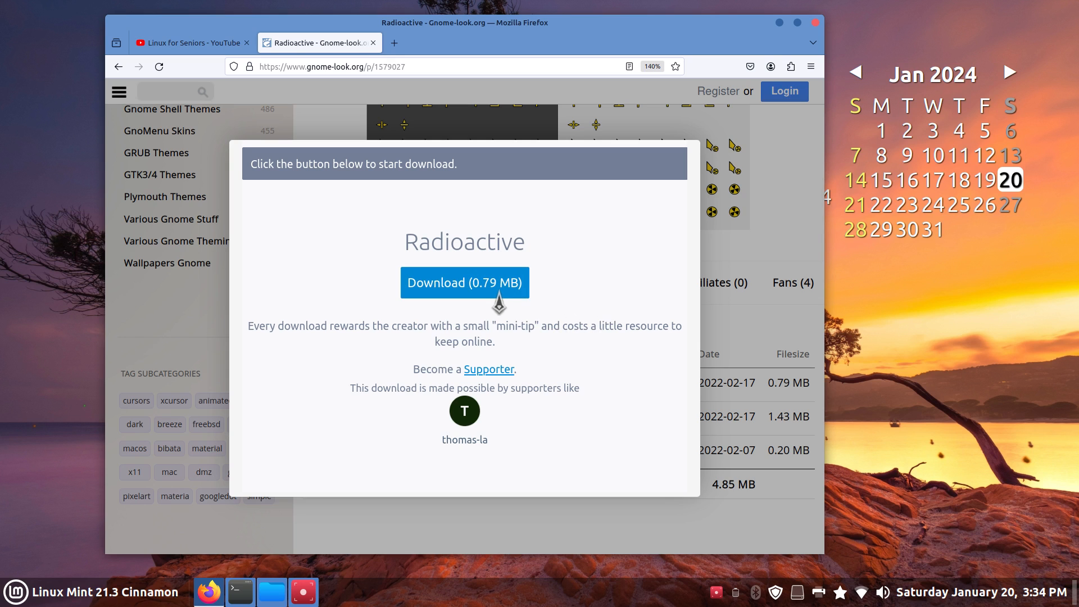
click(724, 247)
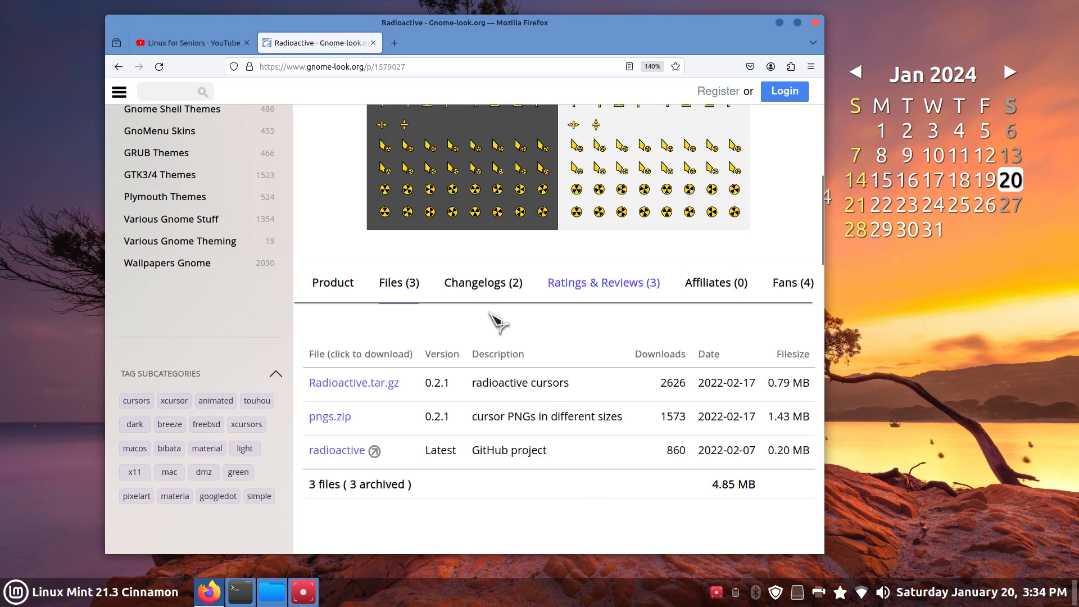
Go back to the Cursors category and sort its listing by rating
scroll(219, 310, up, 5)
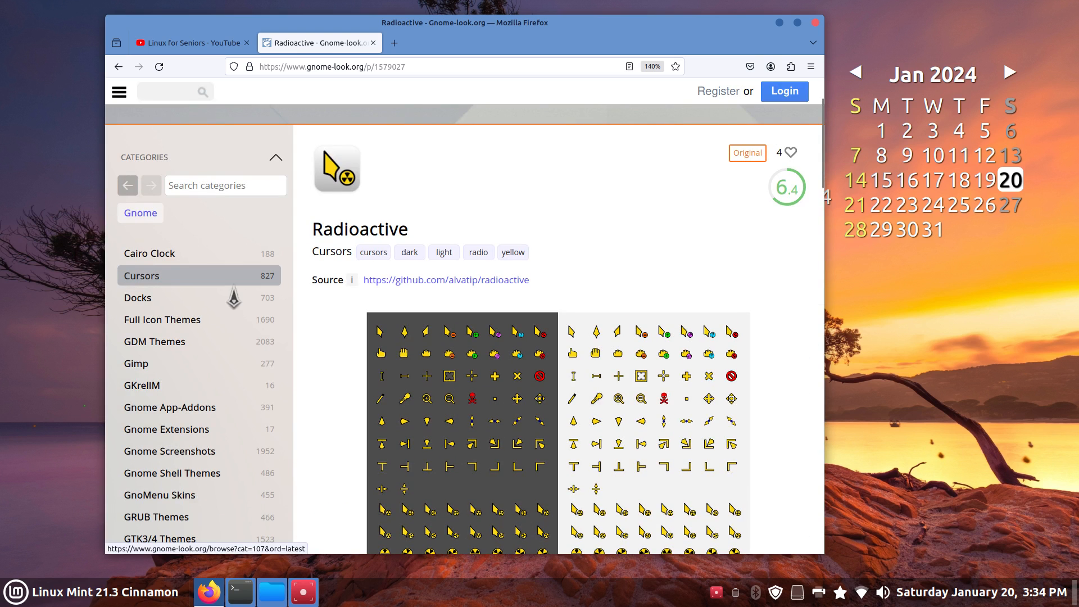
click(233, 284)
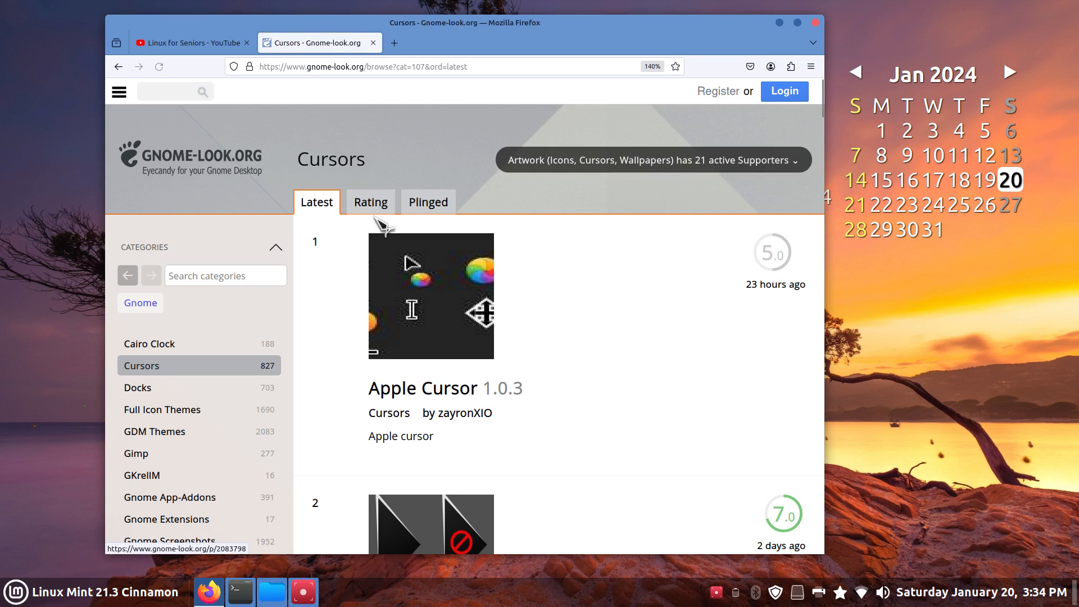
scroll(375, 327, down, 5)
scroll(382, 321, up, 5)
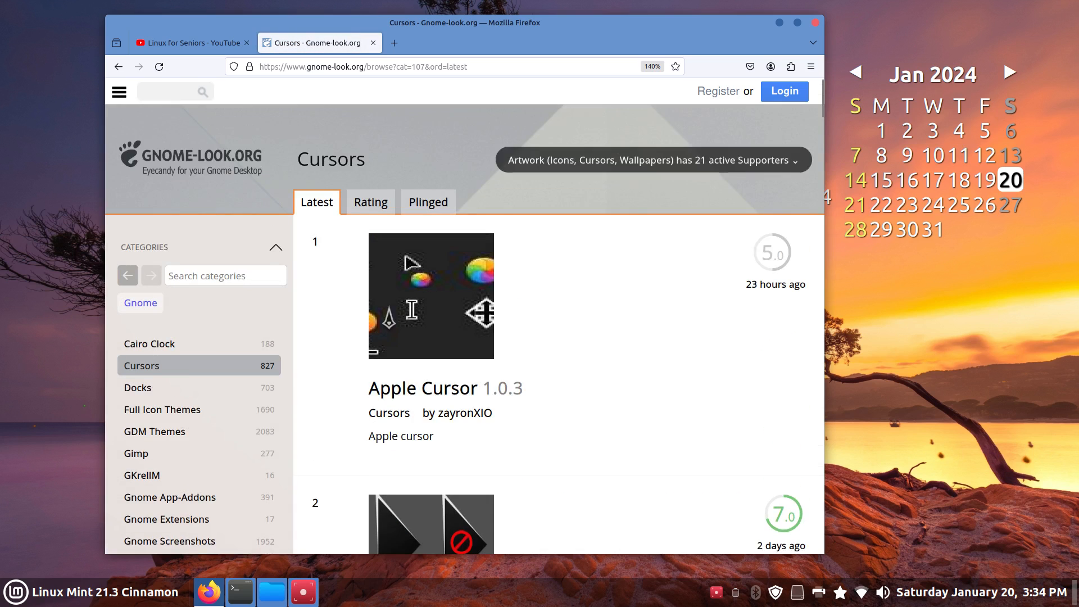
click(370, 203)
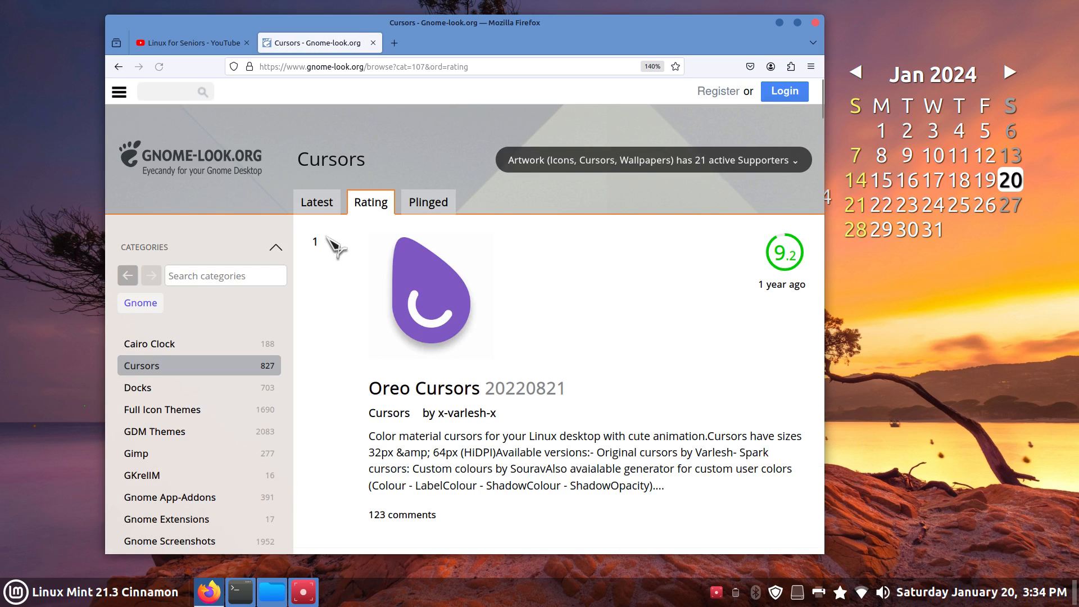
Open the theme settings in System Settings, set the mouse pointer to oreo_blue_cursors and move the window off the Oreo Cursors listing
right_click(390, 597)
click(423, 562)
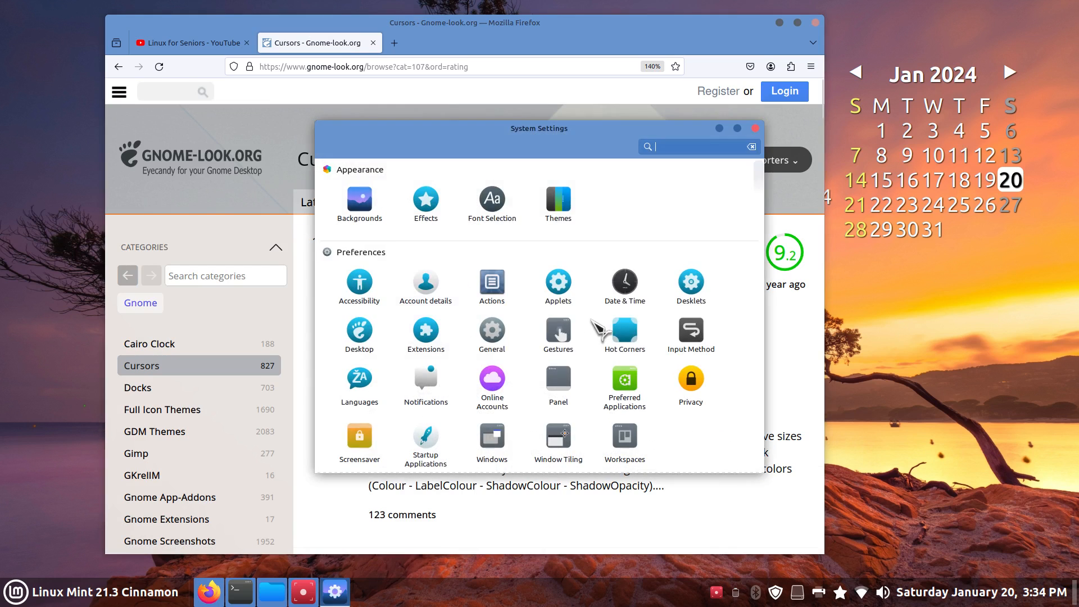
click(570, 212)
click(669, 199)
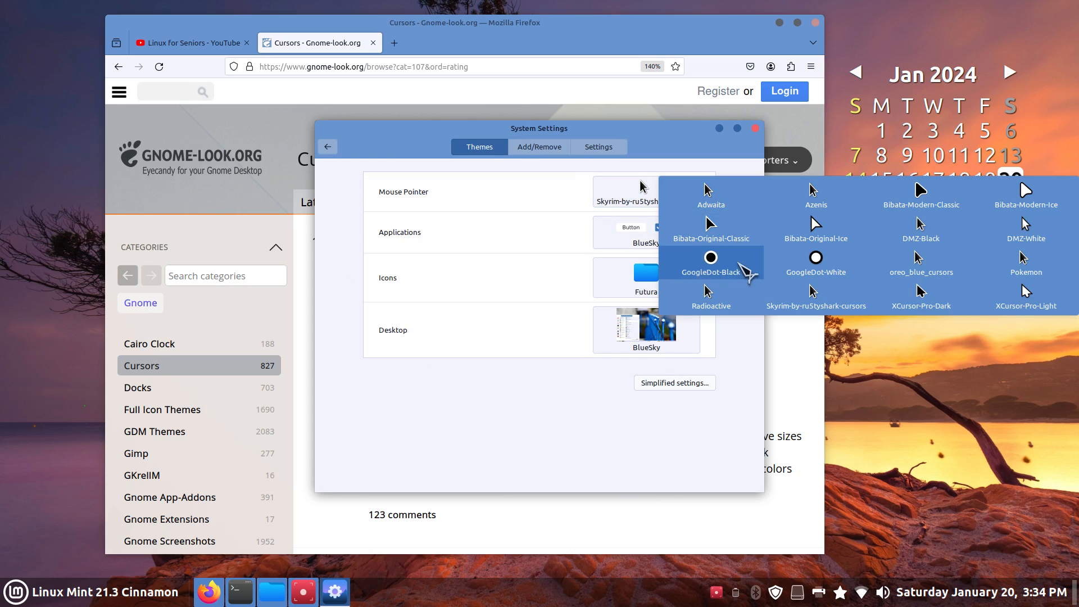
click(917, 267)
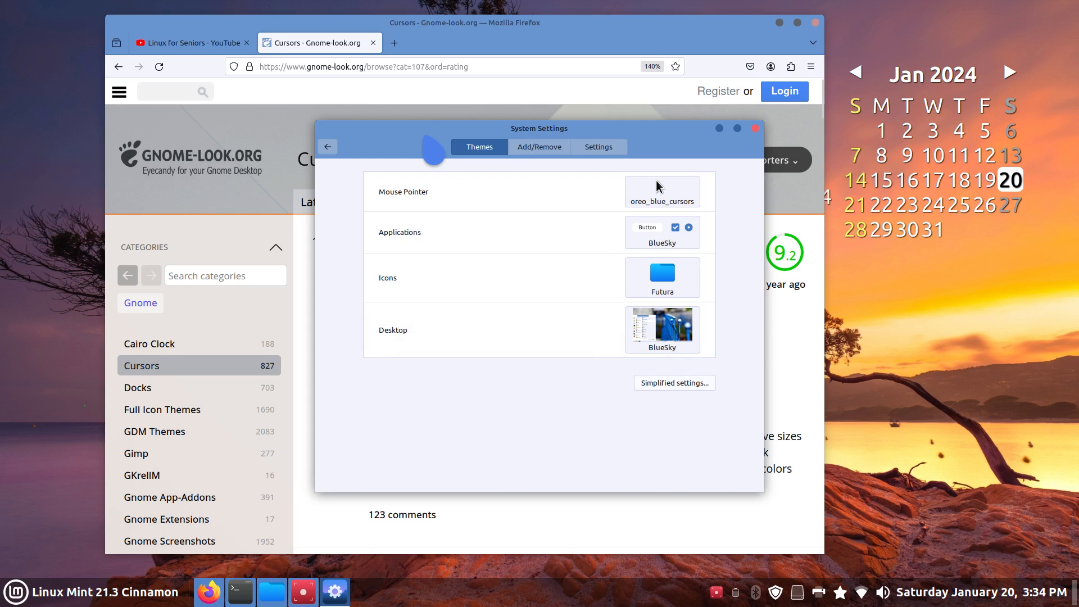
drag(426, 137, 619, 160)
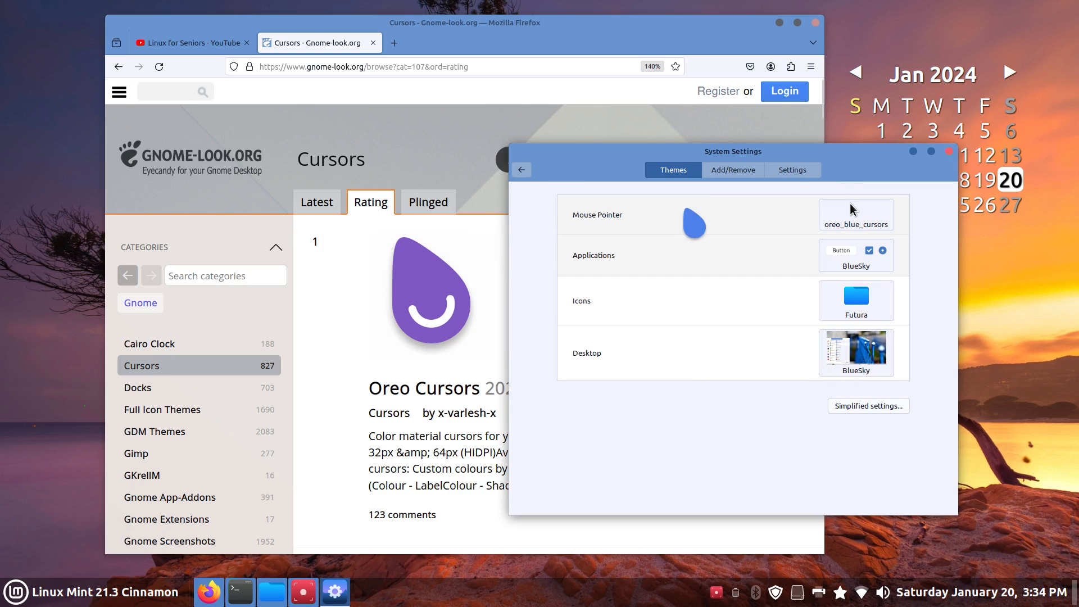
Set the mouse pointer theme to Skyrim-by-ru5tyshark-cursors and close System Settings
drag(846, 159, 675, 174)
click(680, 233)
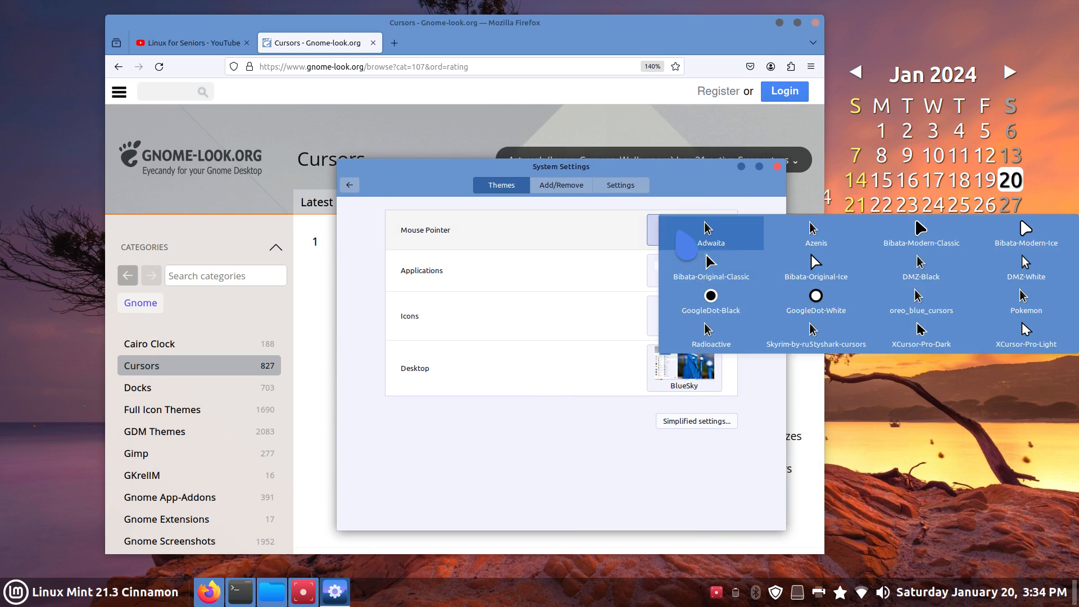
click(816, 337)
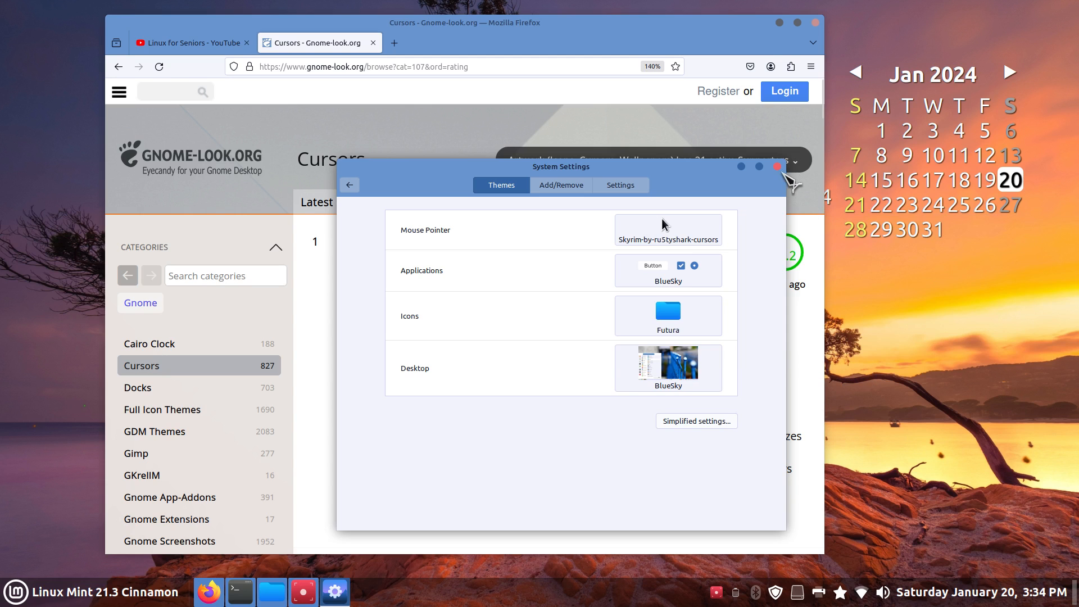
click(778, 168)
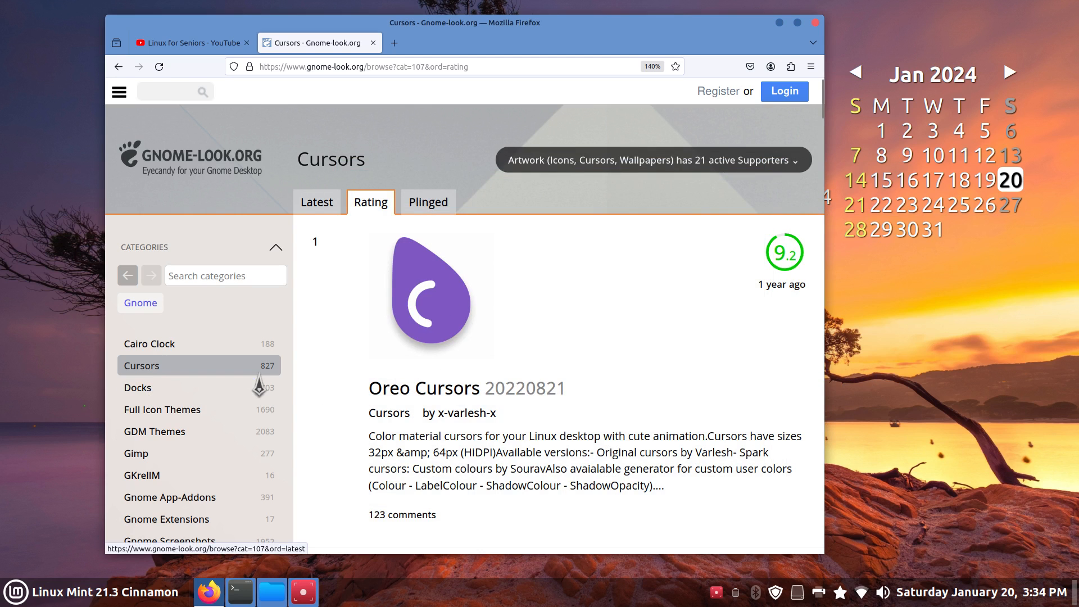
Browse the Full Icon Themes category and open the Futura Icon Pack page
scroll(259, 375, down, 3)
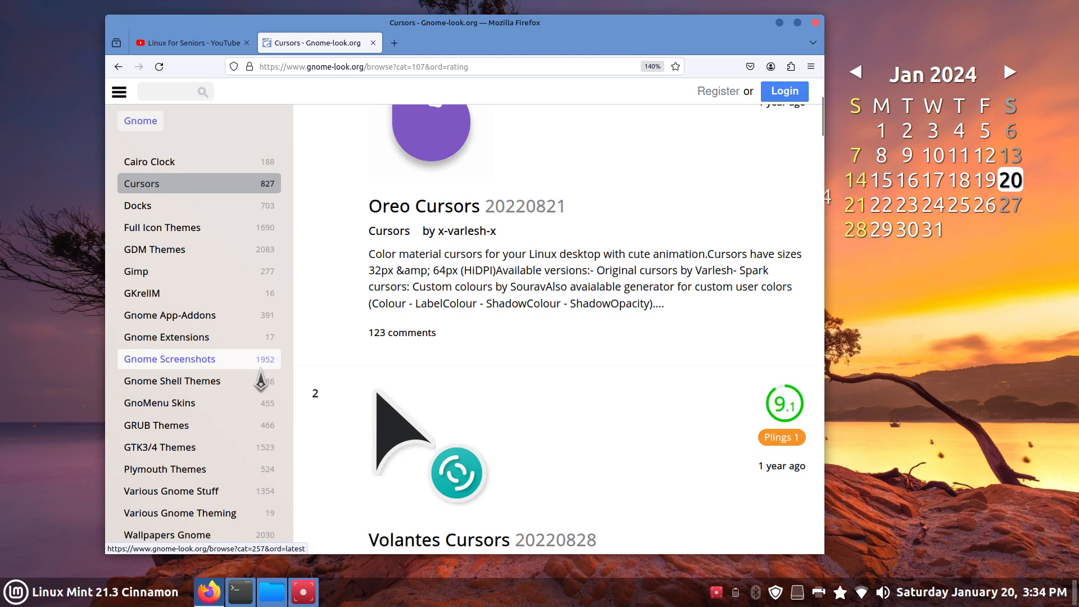
click(201, 230)
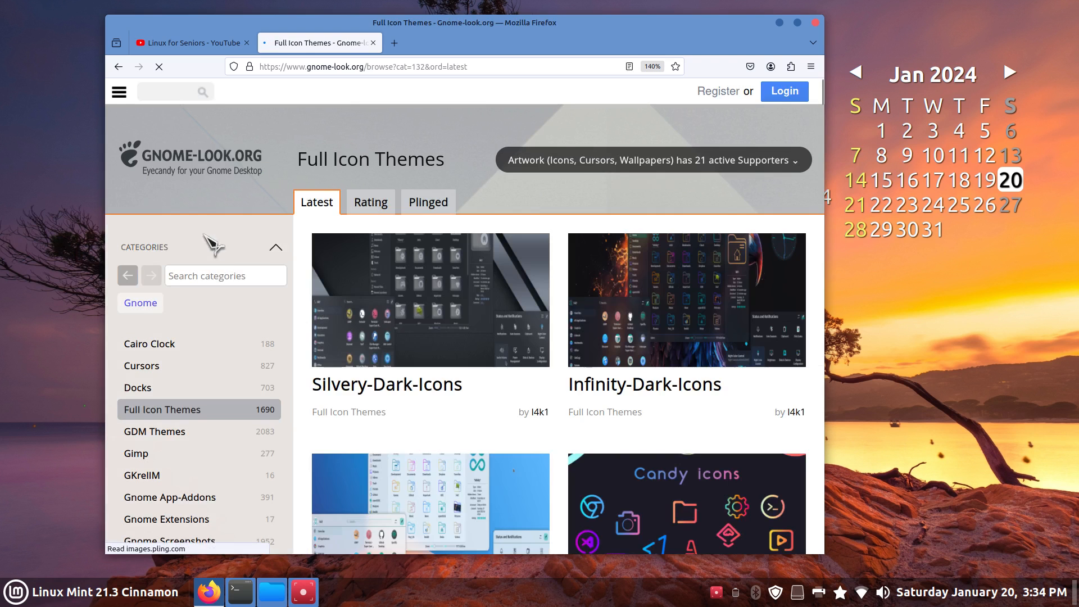
scroll(457, 354, down, 15)
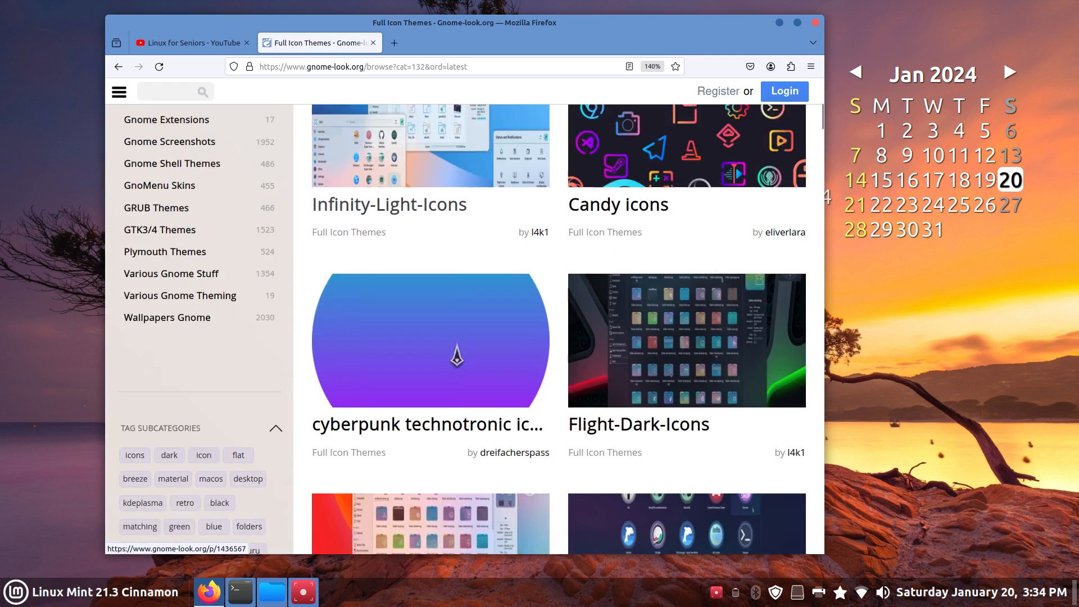
scroll(456, 354, down, 5)
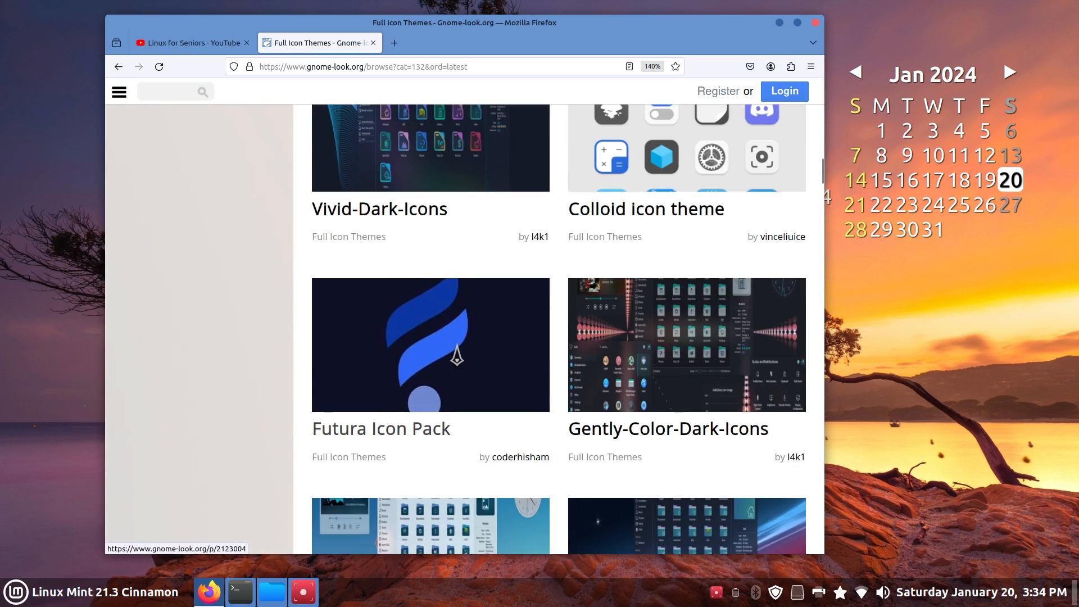
click(452, 369)
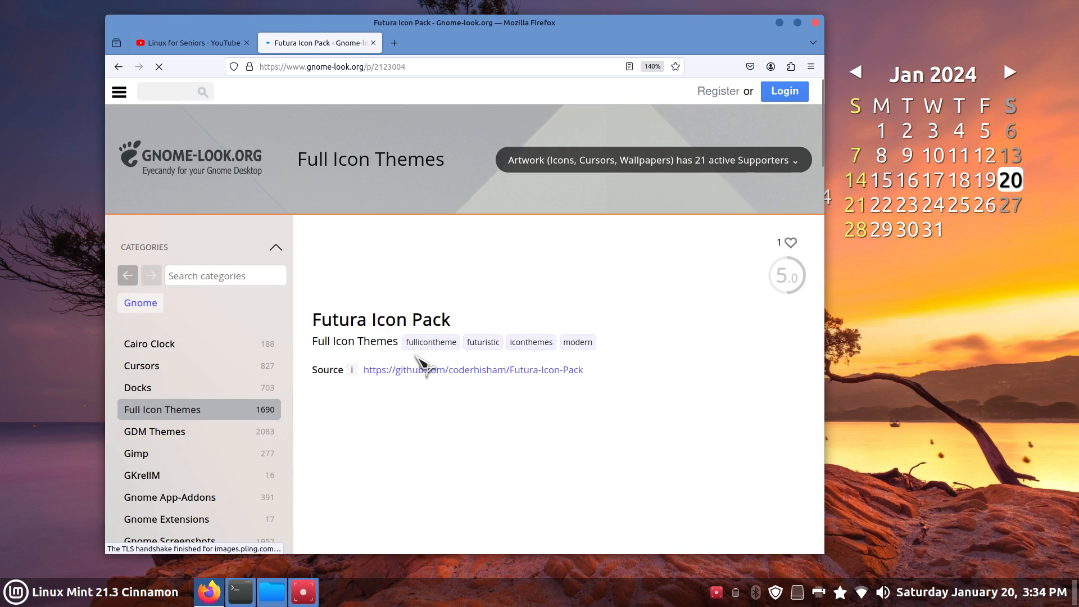
Show the list of downloadable files for the Futura Icon Pack
scroll(415, 393, down, 5)
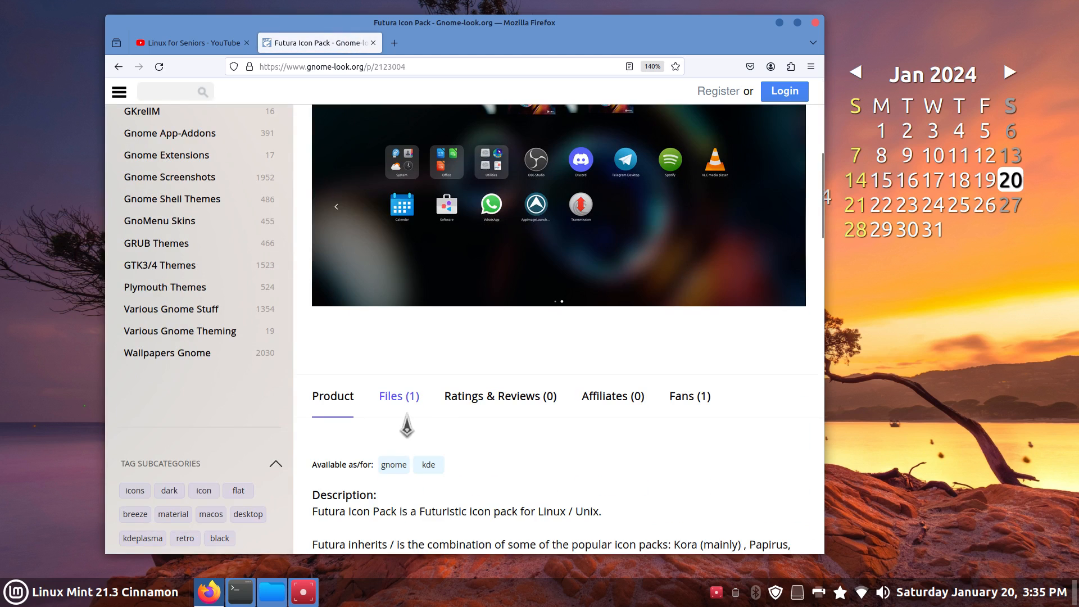
click(398, 398)
scroll(490, 400, down, 3)
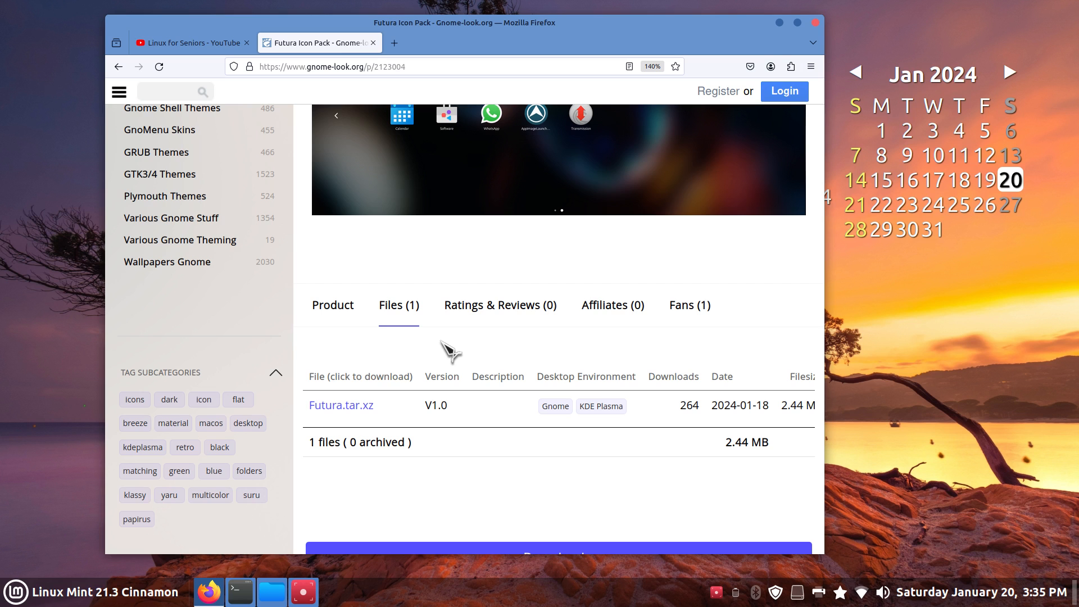
scroll(446, 352, up, 3)
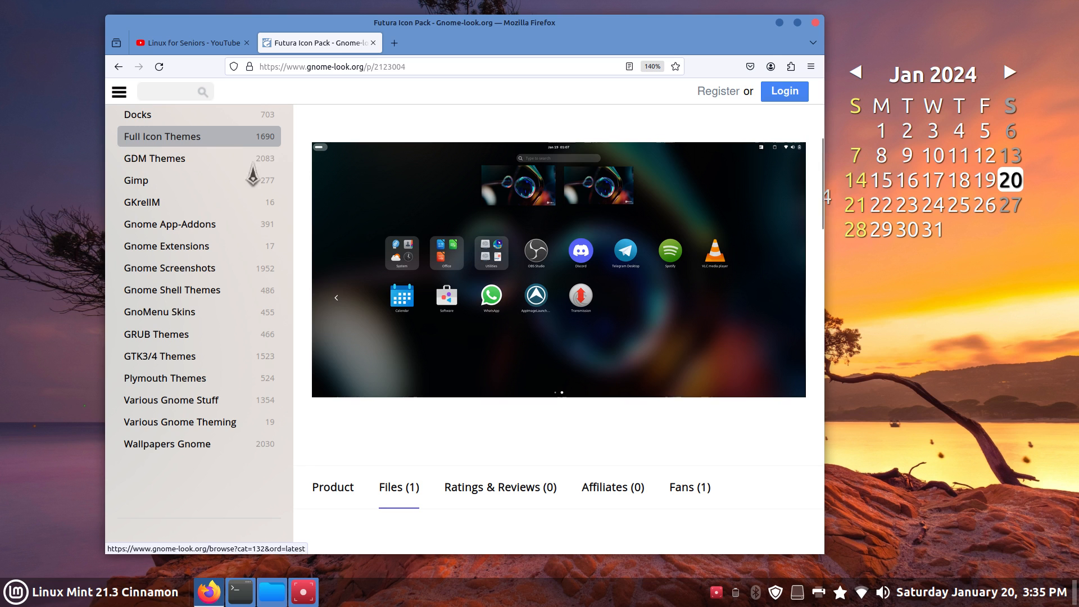
Switch to the file manager and look through the icon archives in the iconsets folder of Downloads, finishing back in Downloads
click(780, 23)
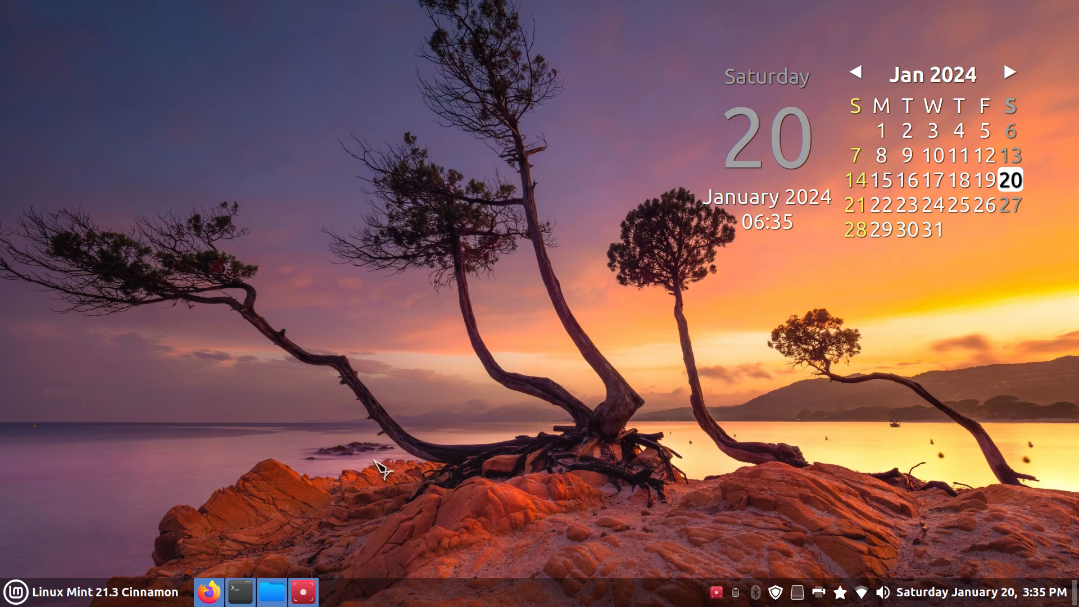
click(280, 587)
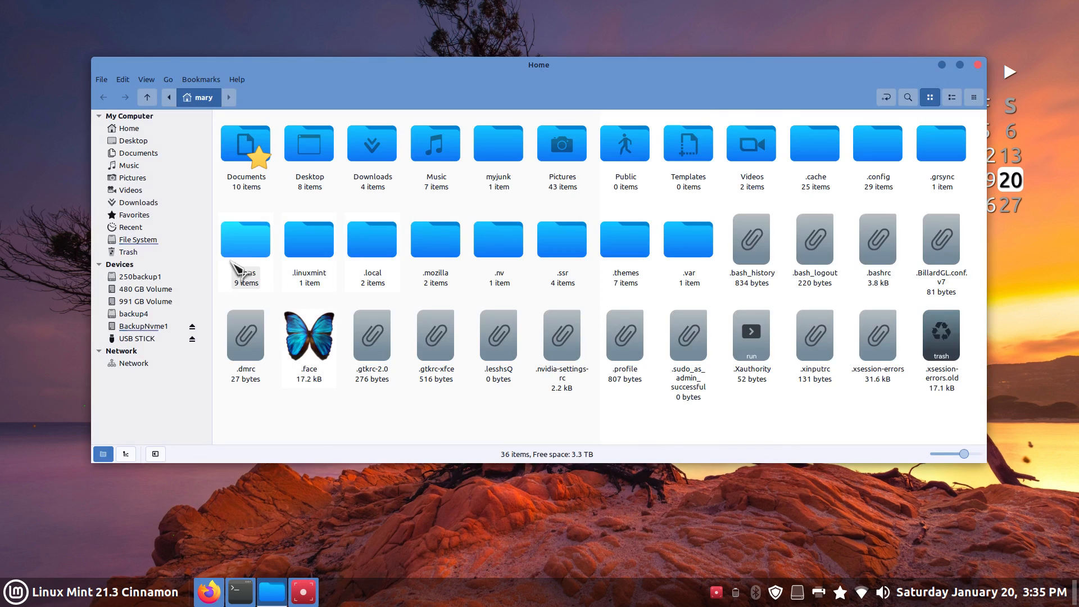
click(168, 203)
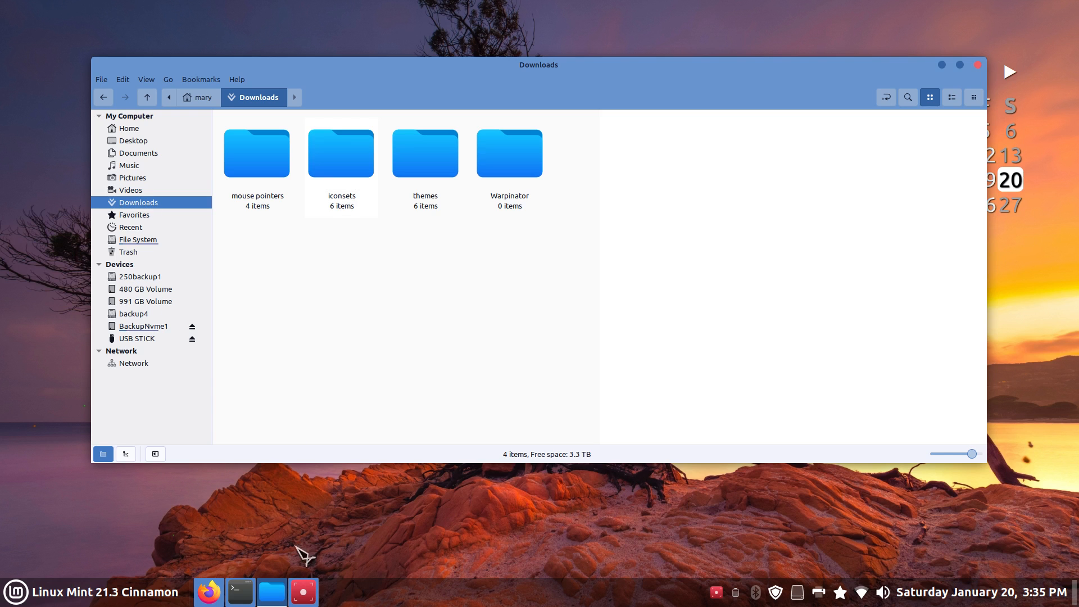
click(210, 592)
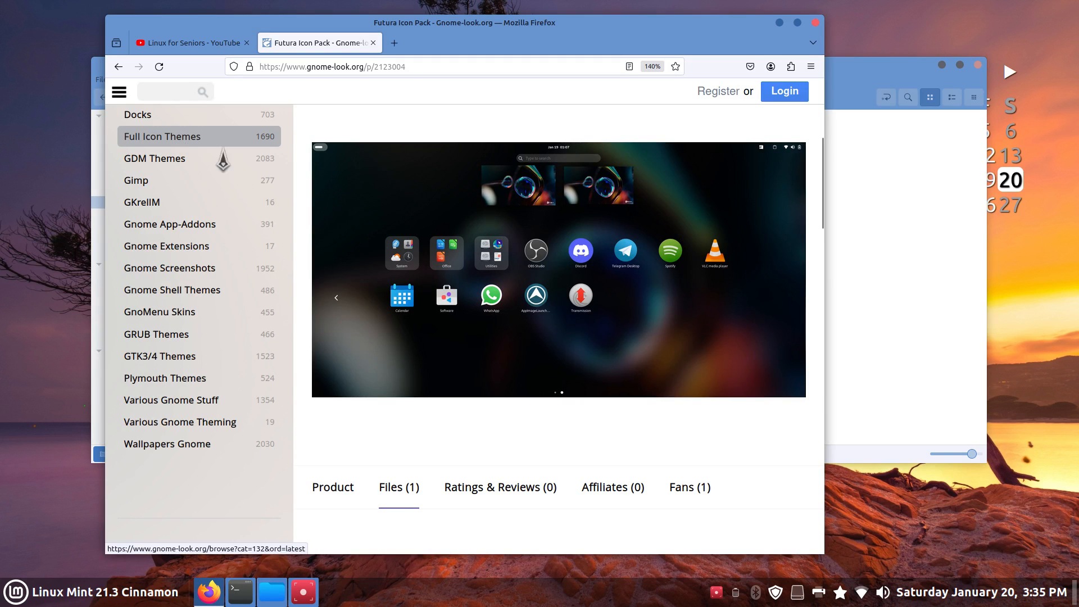
click(780, 22)
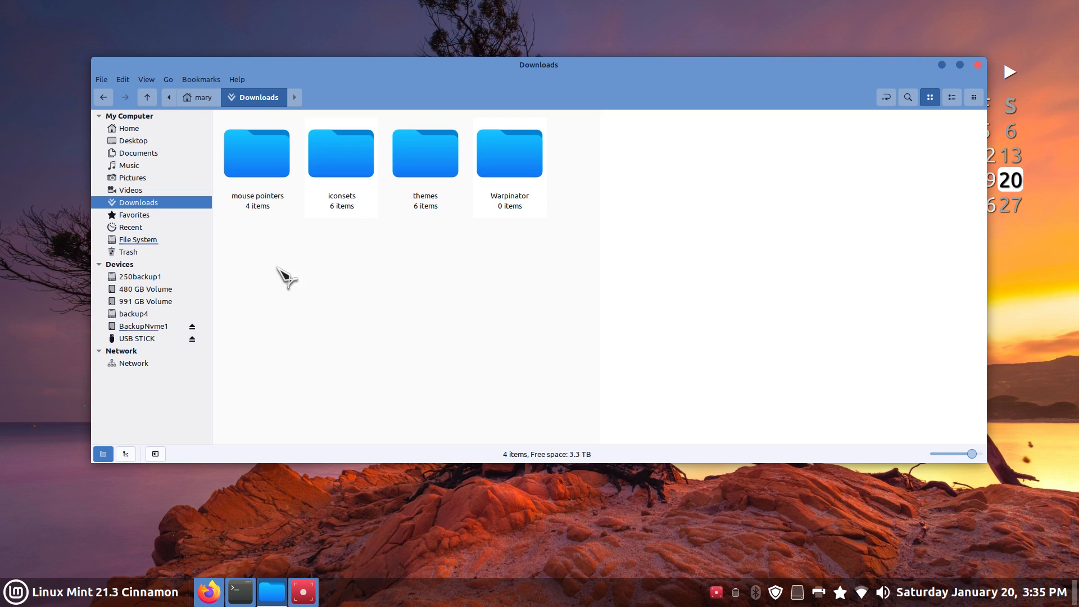
double_click(345, 166)
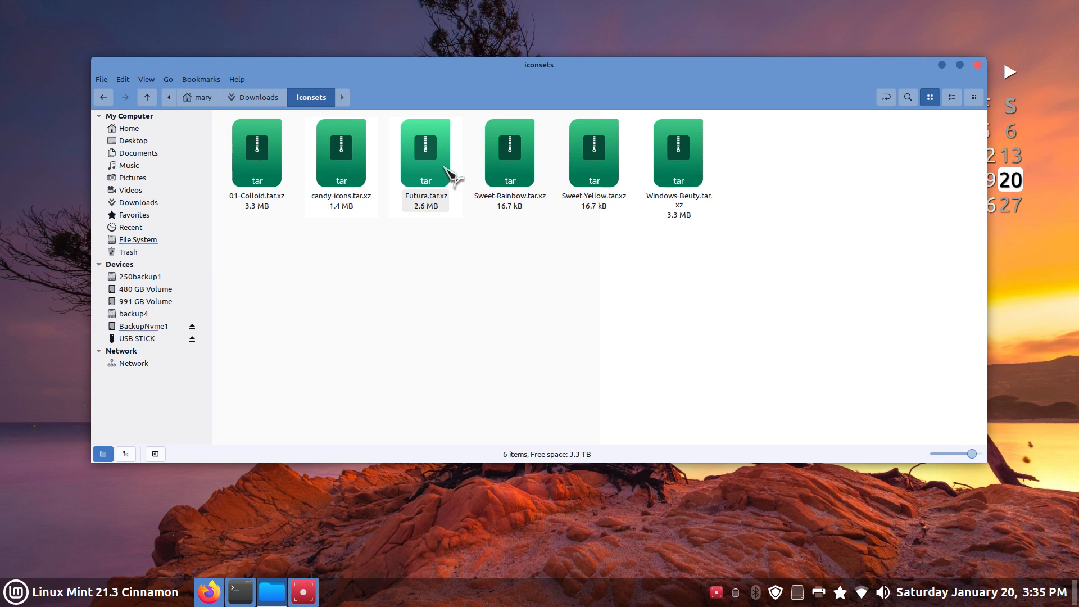
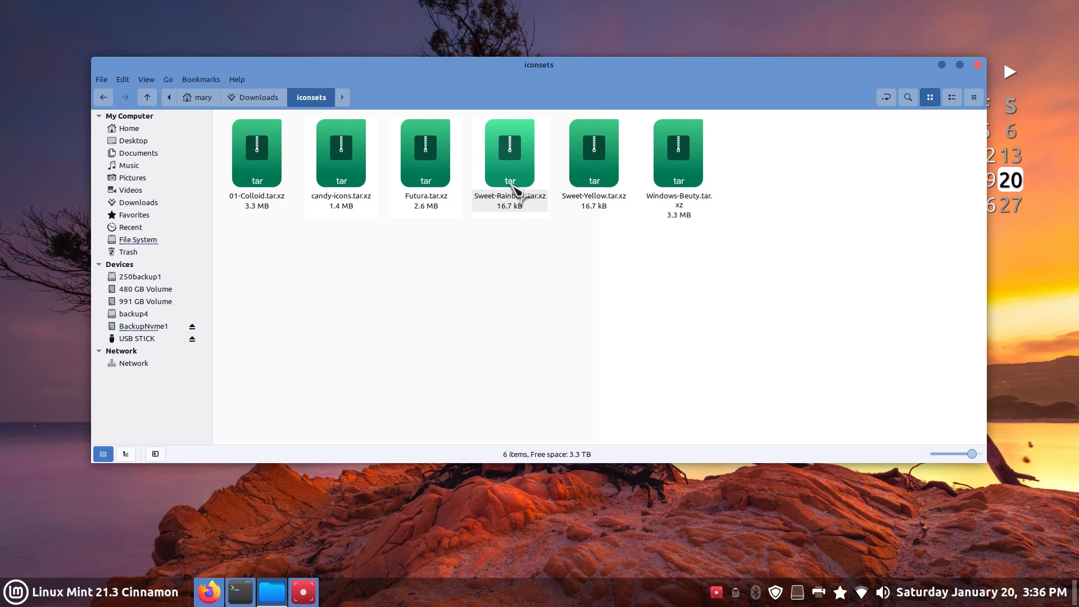
click(256, 99)
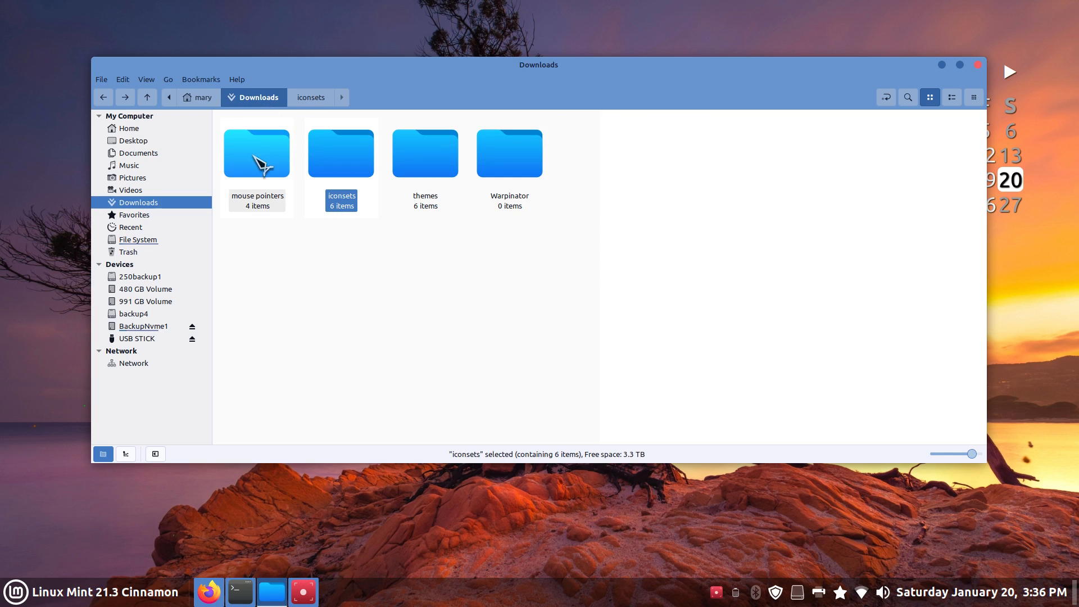
mouse_move(311, 598)
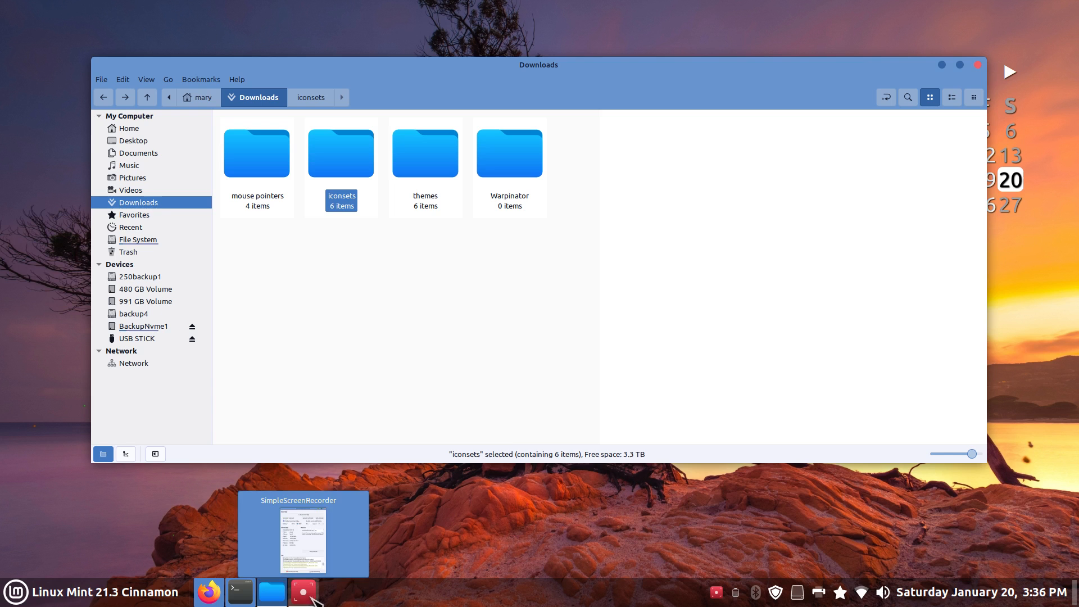
Switch to Firefox and browse the GRUB Themes category on Gnome-look.org
click(209, 592)
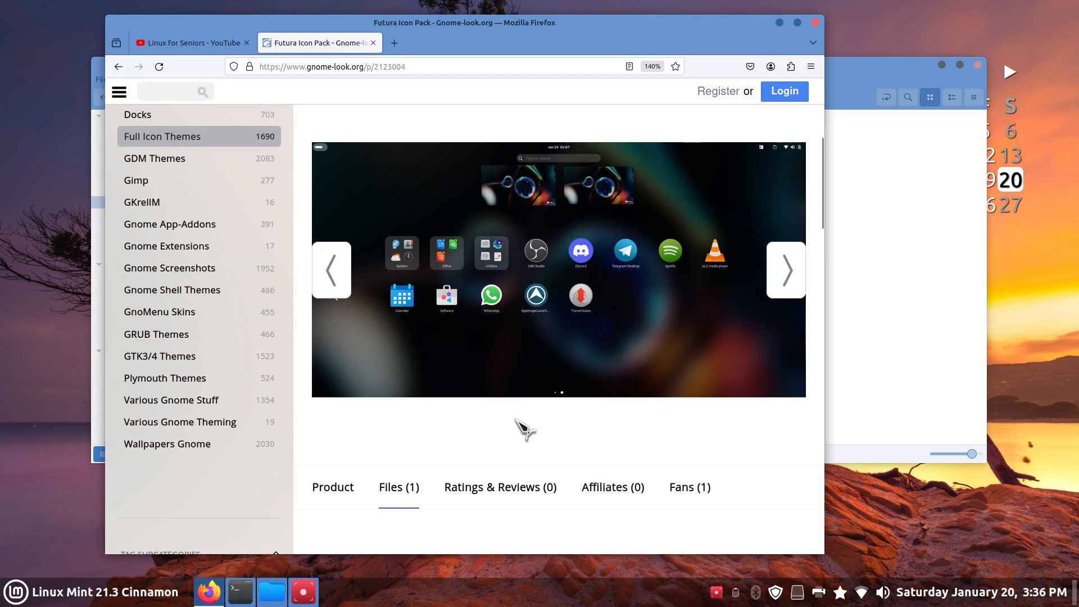
click(191, 338)
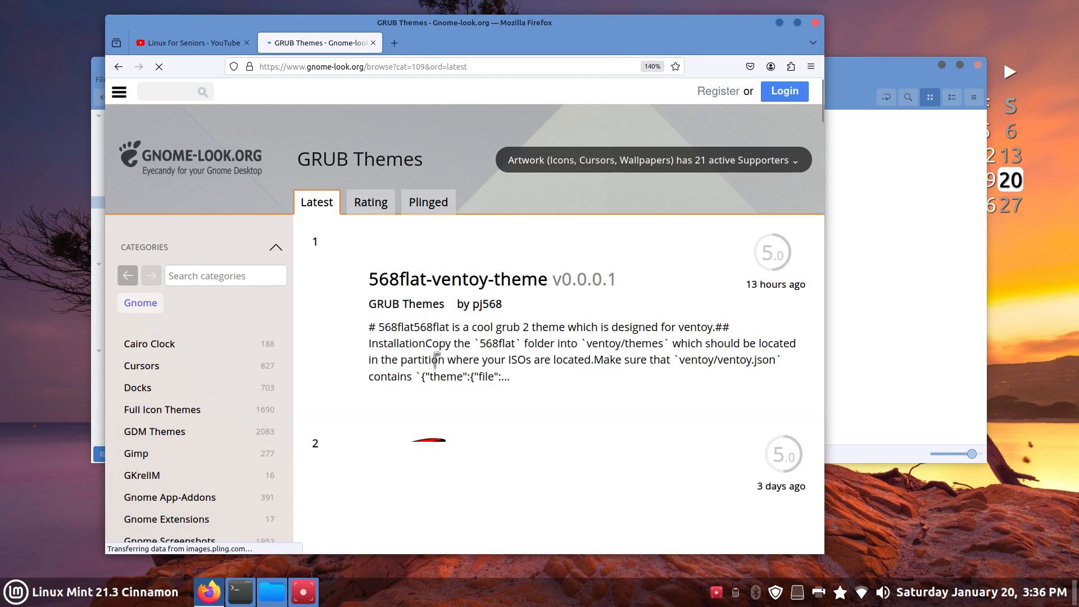
scroll(434, 365, down, 4)
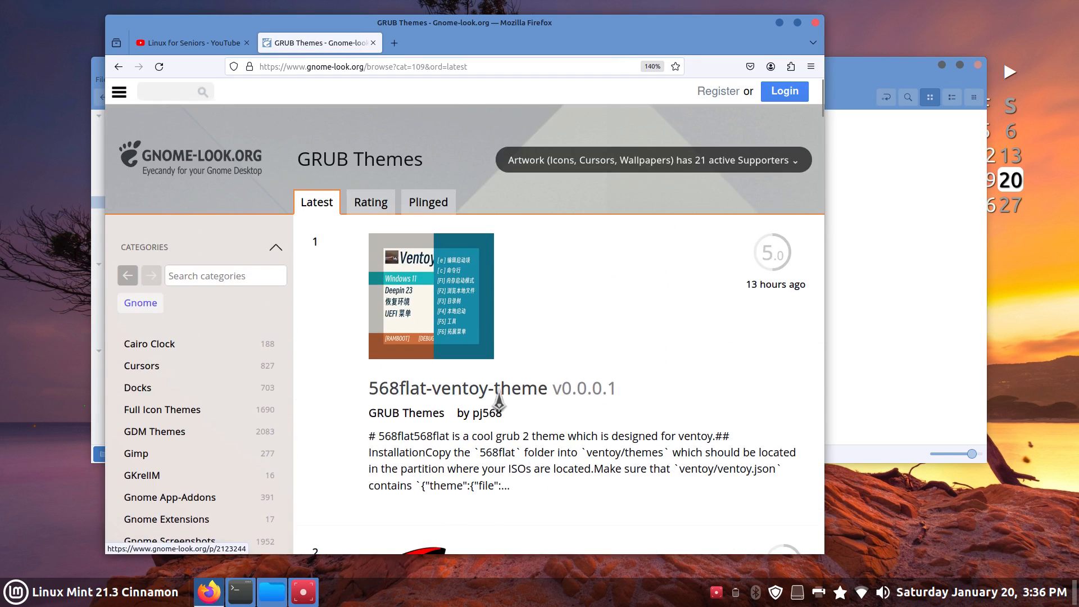
scroll(500, 388, down, 6)
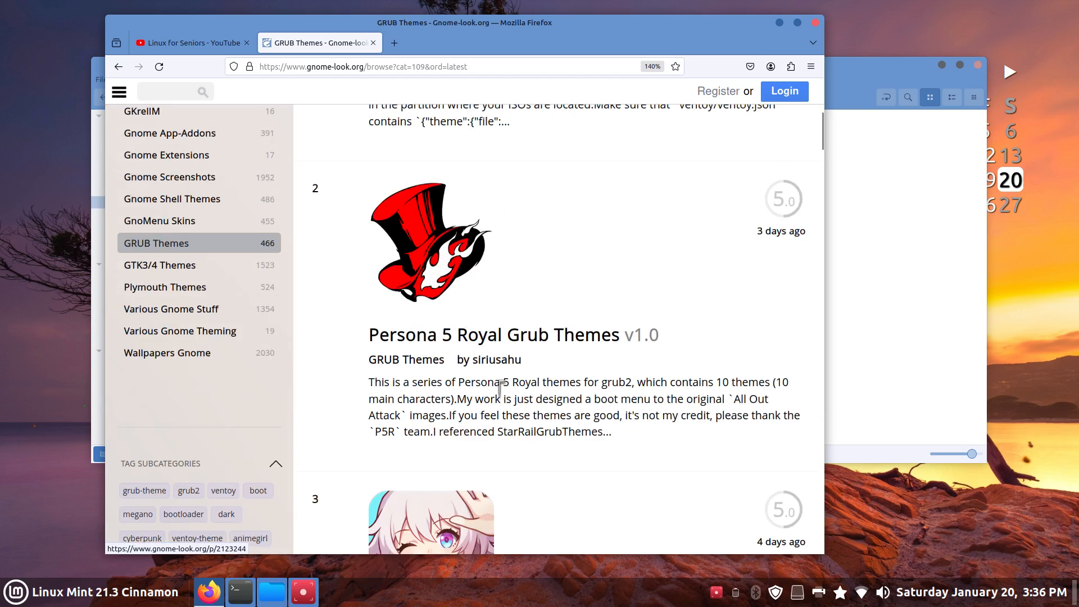
Browse the latest entries in the GTK3/4 Themes category with the page zoomed out to 120%
click(196, 269)
scroll(602, 365, down, 3)
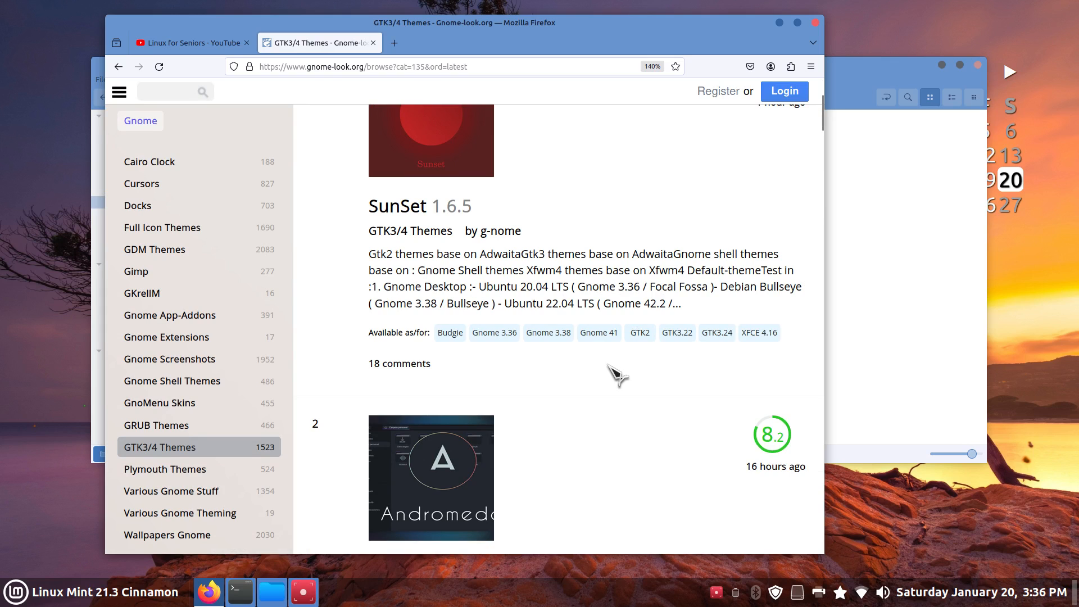
key(ctrl+minus)
key(ctrl+minus)
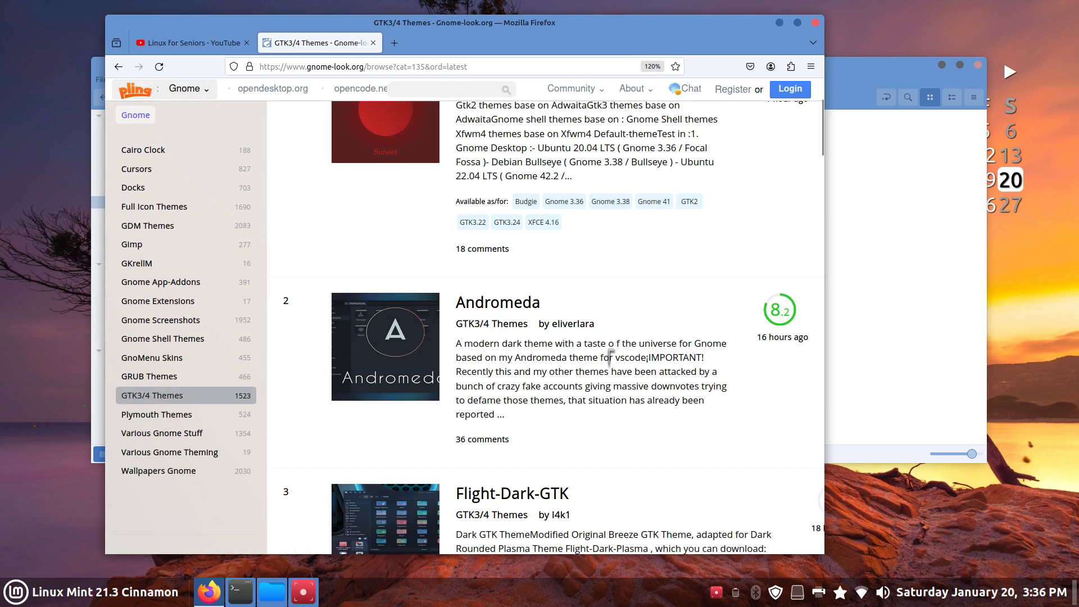
scroll(608, 354, down, 2)
scroll(619, 365, down, 3)
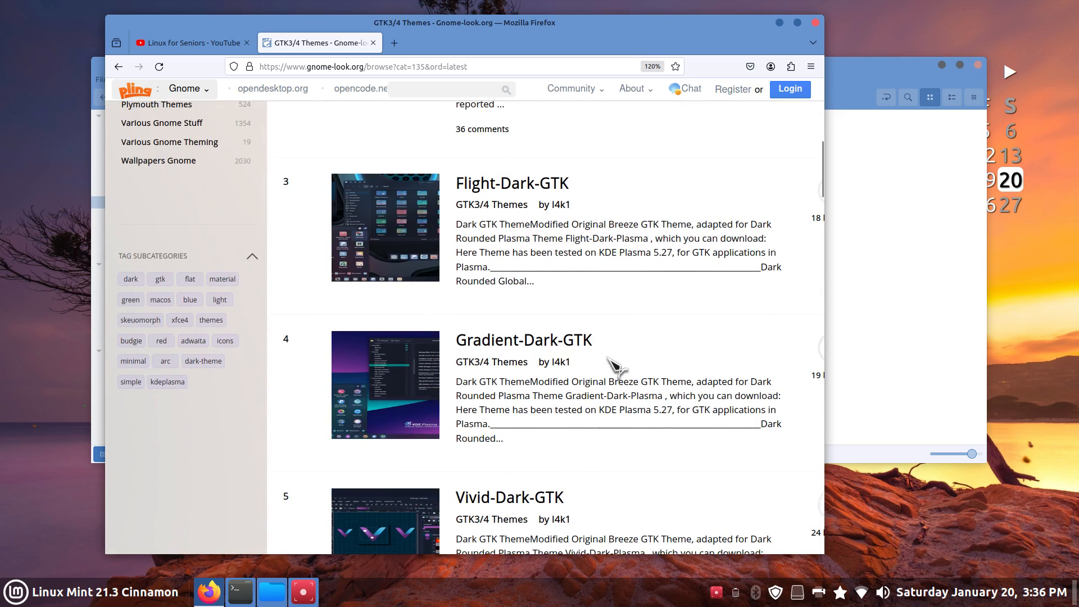
scroll(489, 362, down, 9)
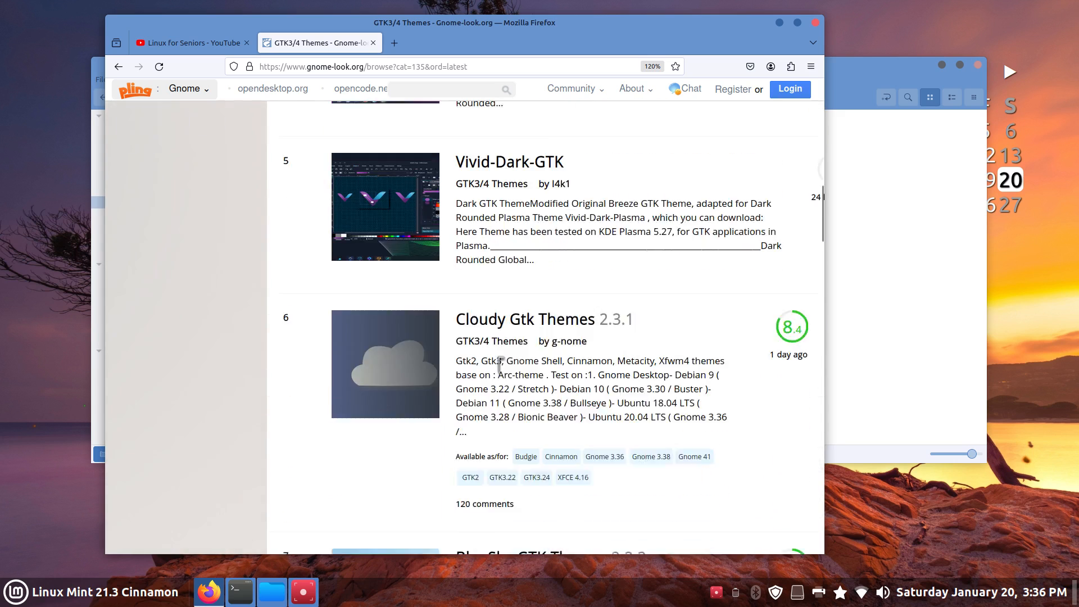
scroll(500, 364, down, 1)
scroll(500, 364, down, 2)
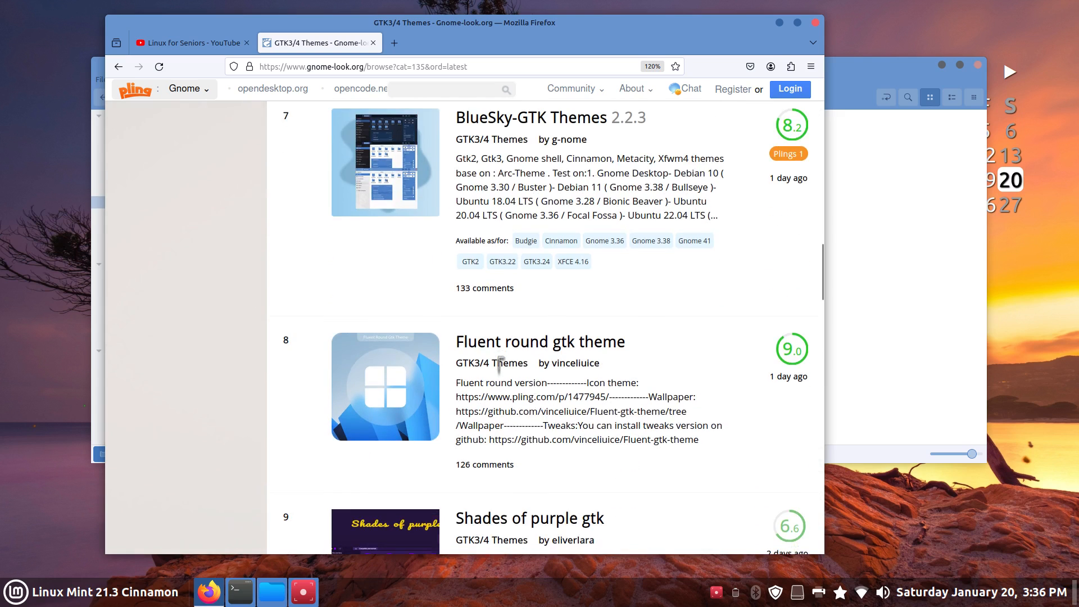
Open the BlueSky-GTK Themes page and show its list of files, locating the BlueSky.7z download
scroll(500, 360, up, 1)
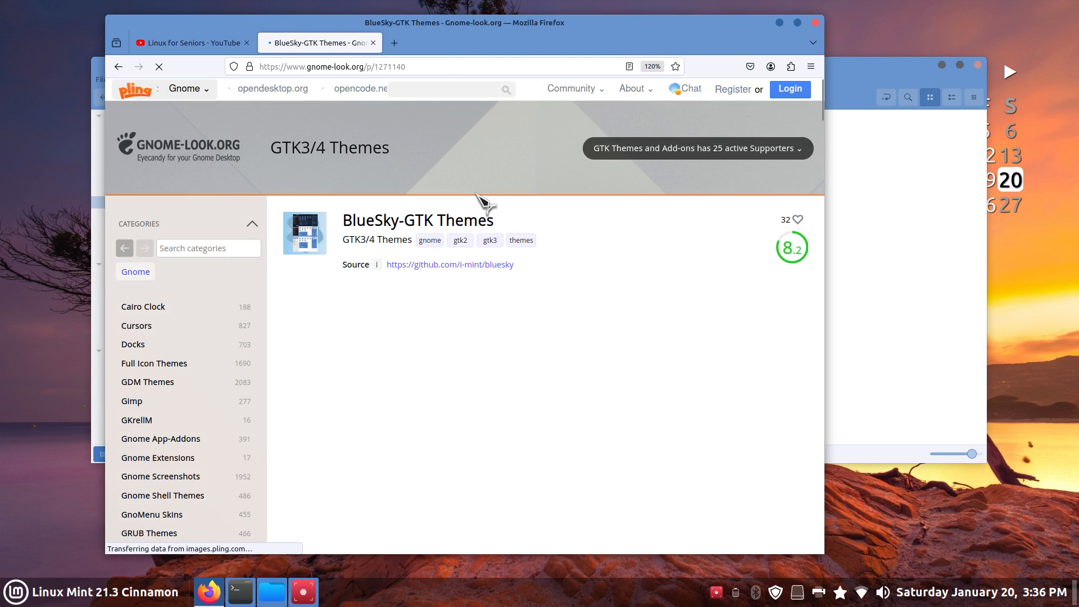
scroll(486, 354, down, 4)
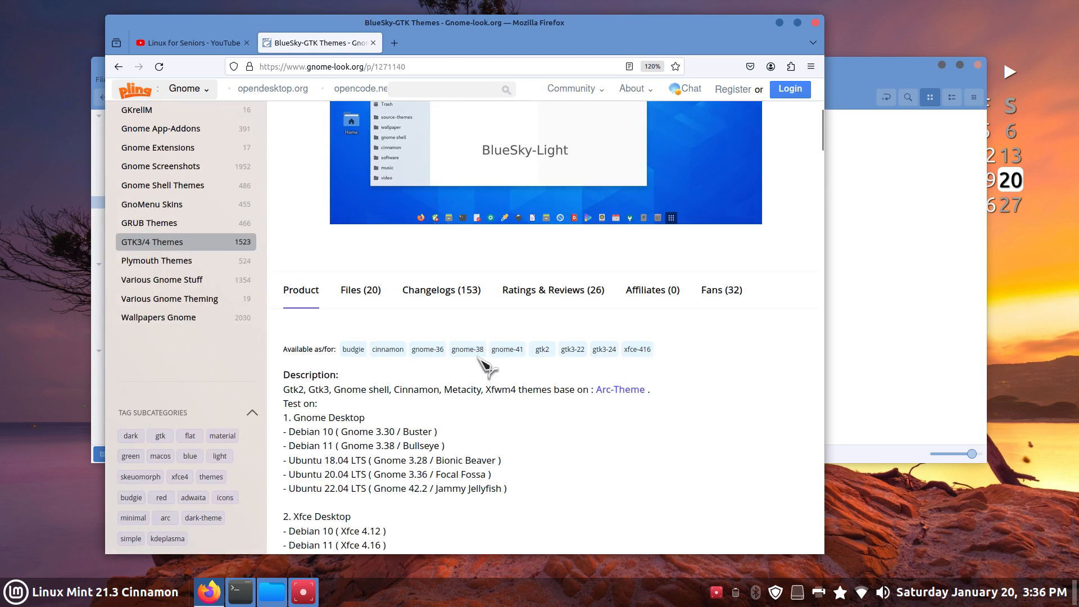
click(358, 295)
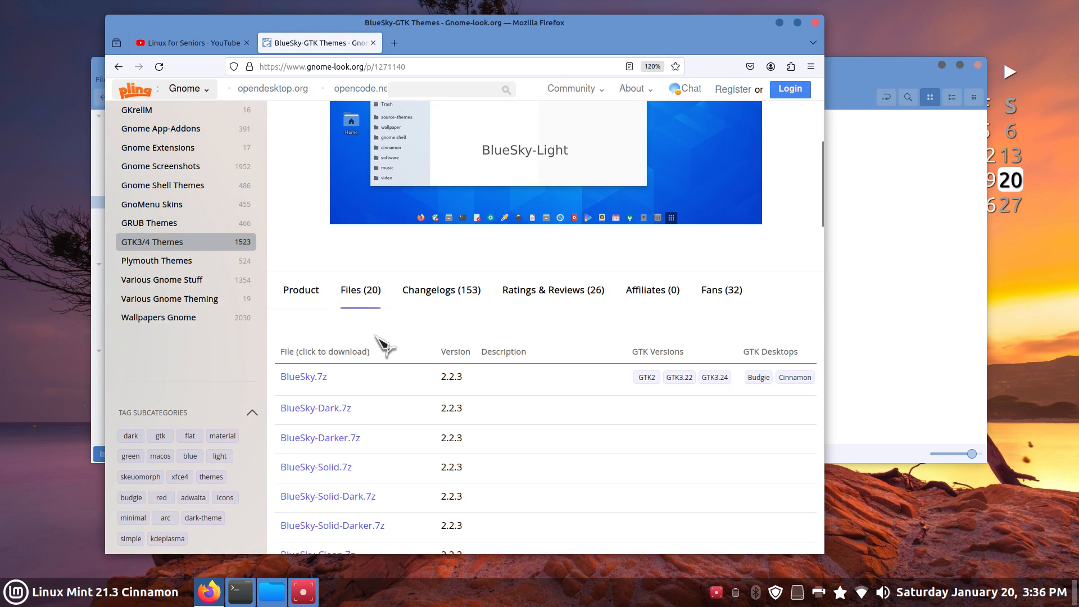
click(290, 378)
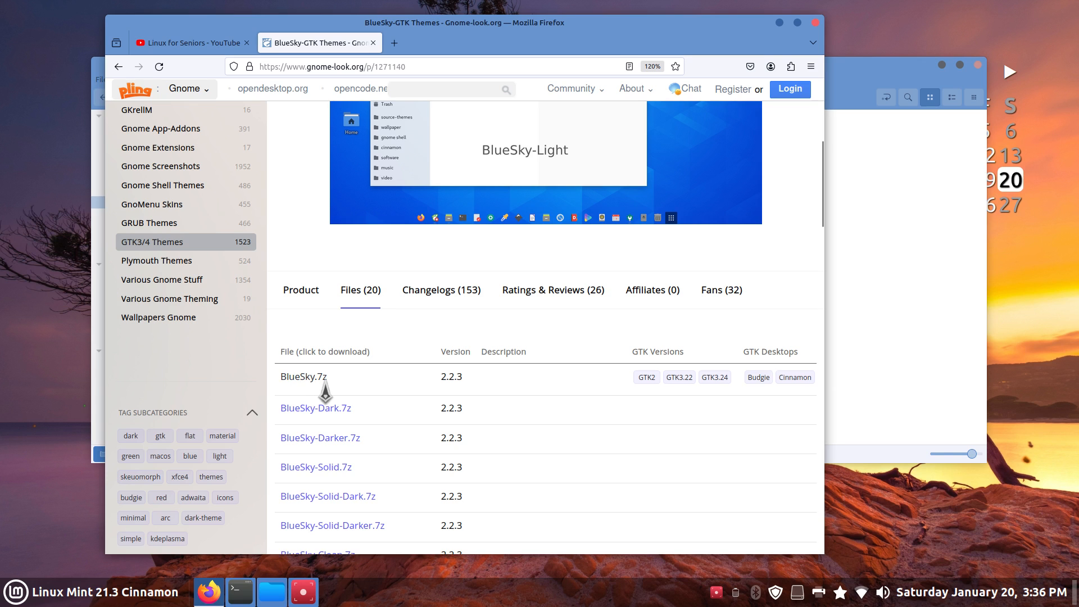
Switch to the file manager and open the themes folder inside Downloads
click(779, 23)
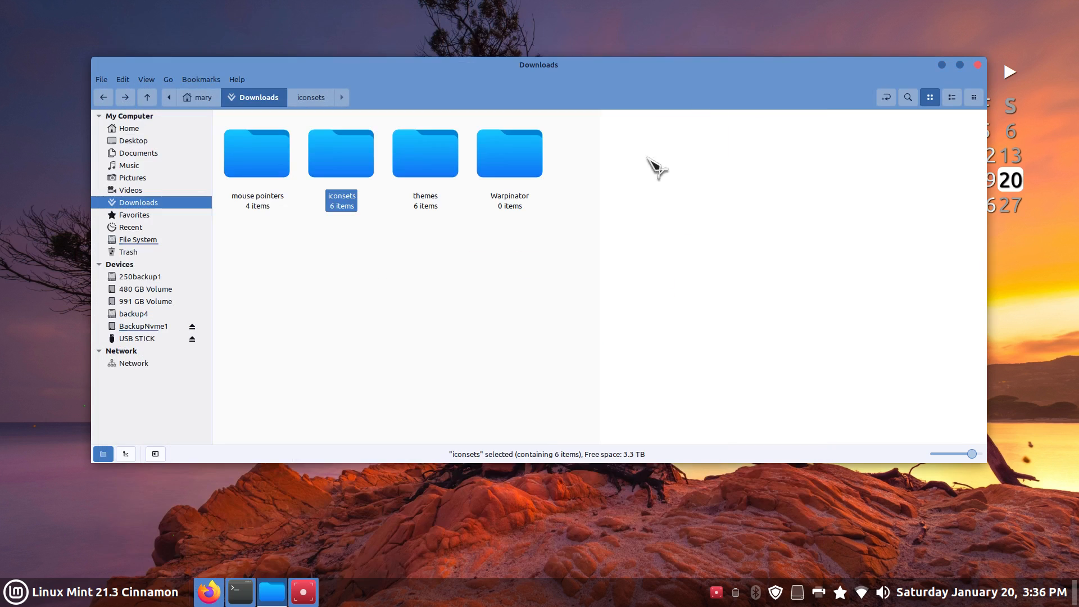
click(421, 165)
double_click(425, 169)
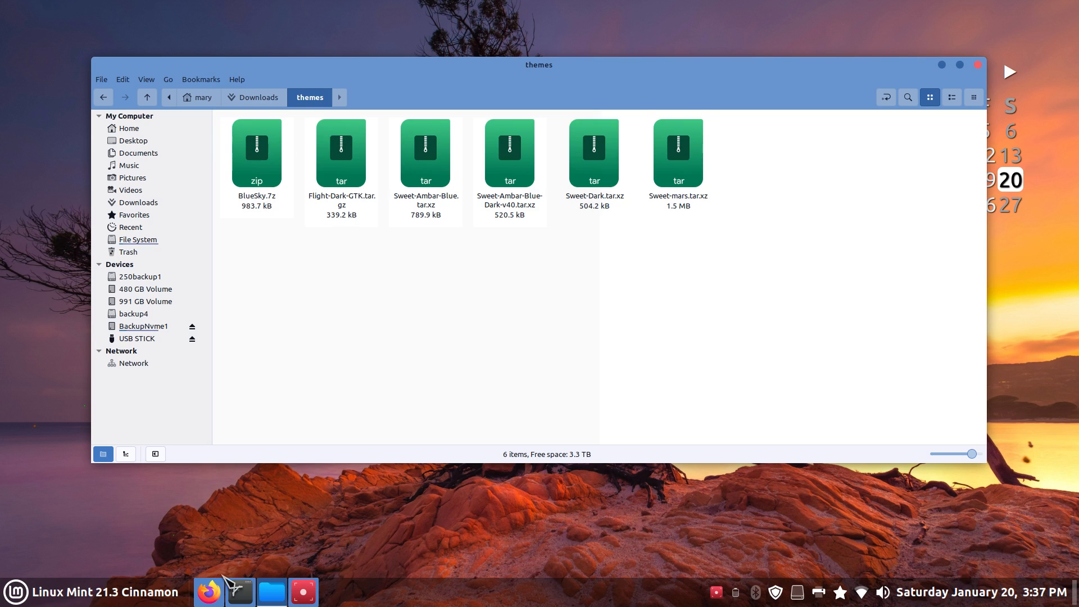
Switch to Firefox, close the Gnome-look tab and dismiss the About dialog on the Linux for Seniors channel
click(214, 589)
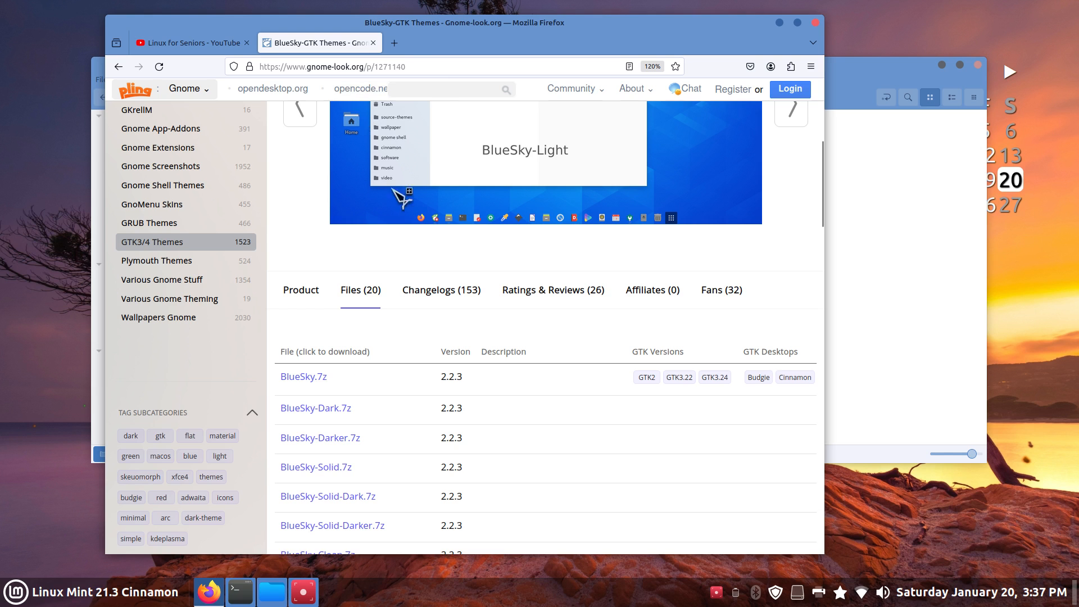
click(373, 43)
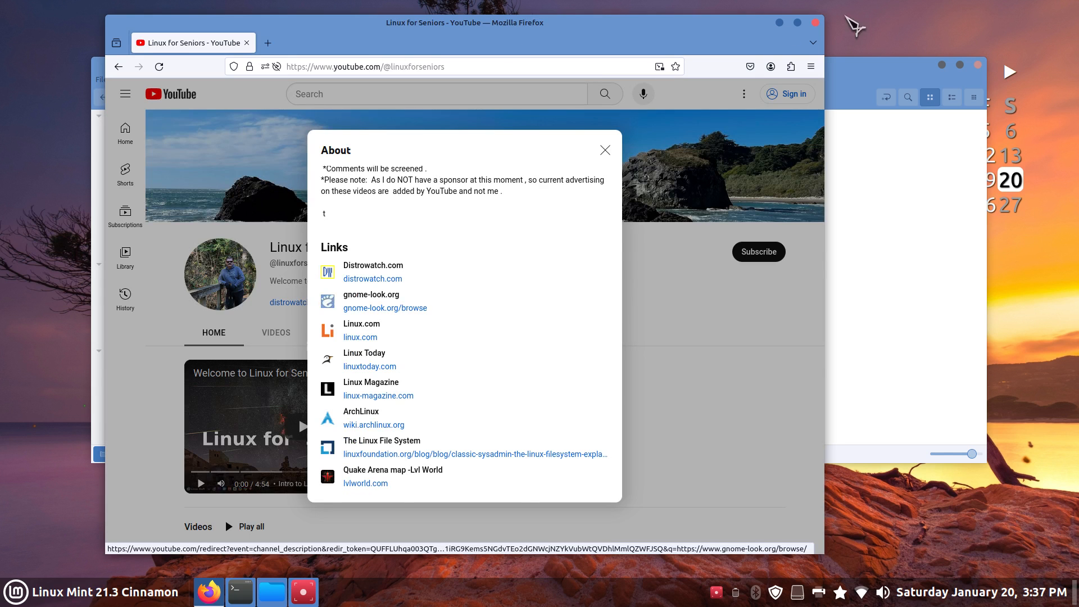
click(605, 151)
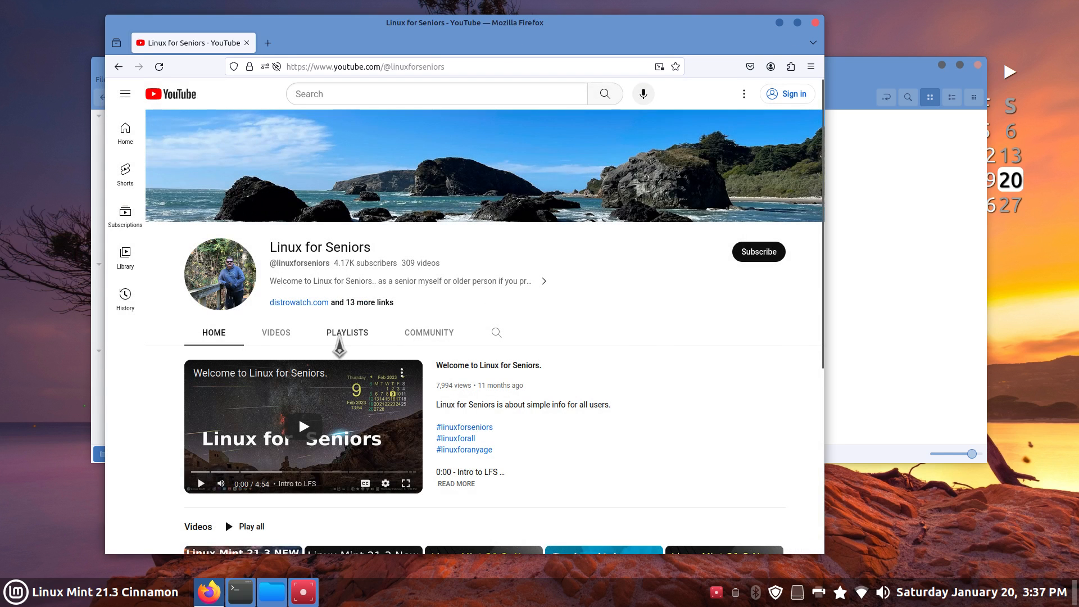
Read the full community post on where themes, mouse pointers and icon sets are installed, and close the browser window
click(420, 339)
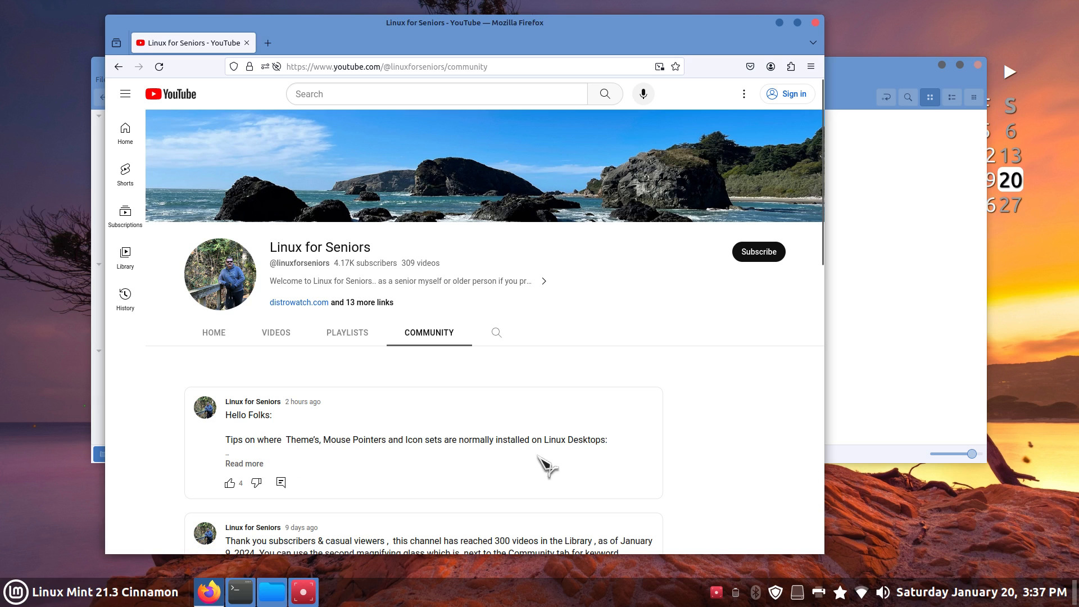
click(239, 464)
scroll(615, 422, down, 2)
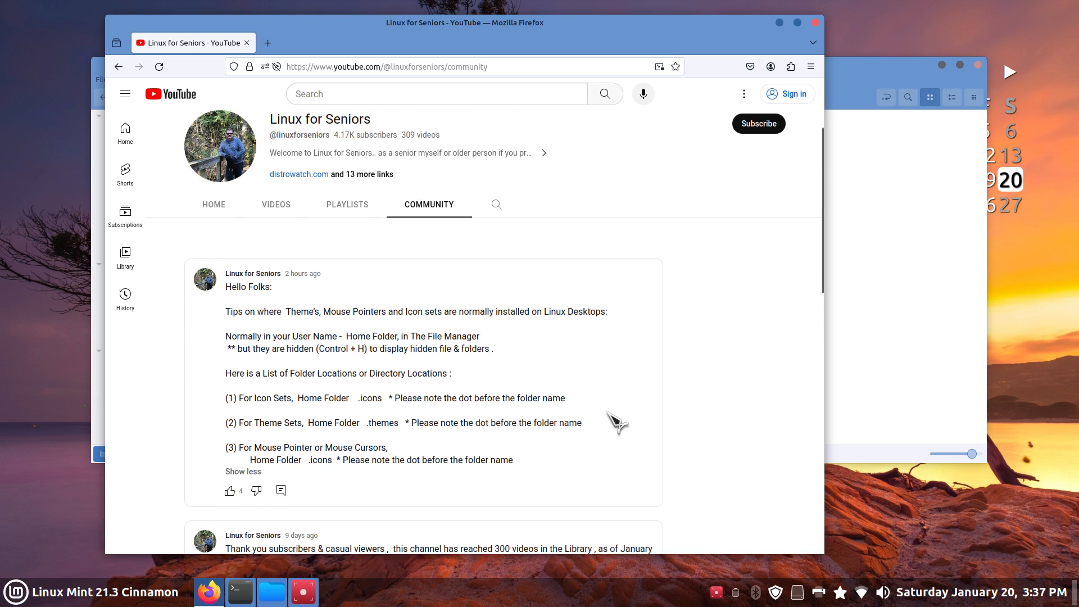
click(816, 23)
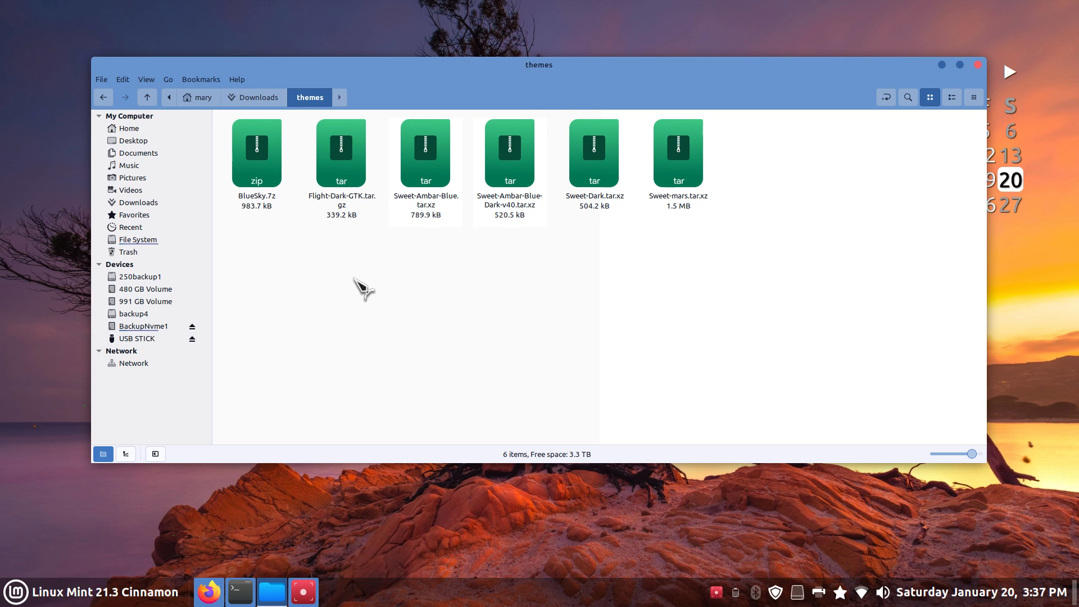
Tile two file manager windows side by side, with the themes folder in the left one and Downloads in the right one
drag(497, 76, 3, 115)
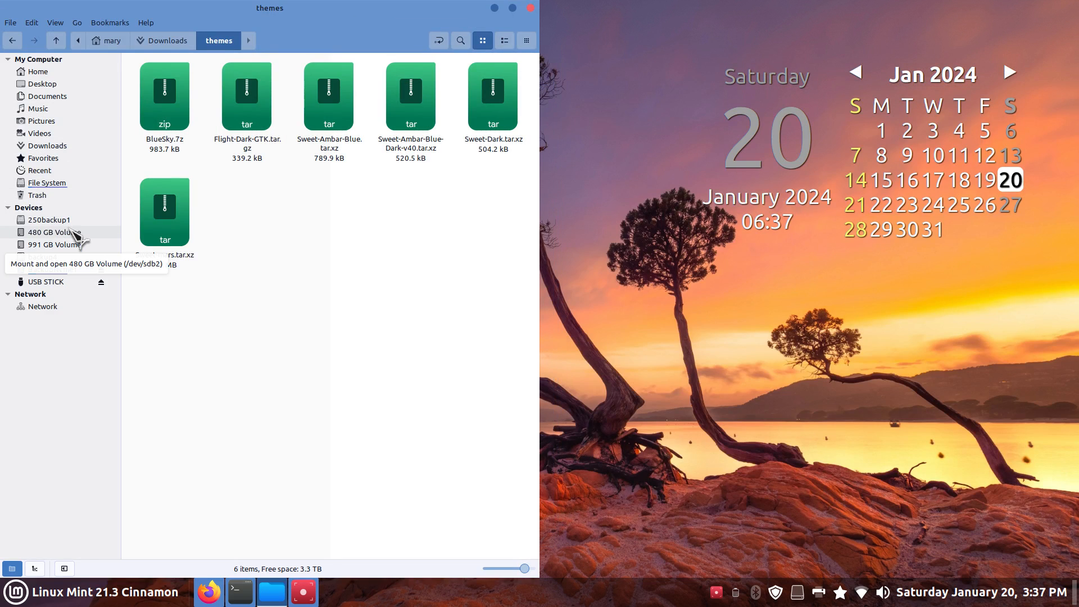
key(ctrl+n)
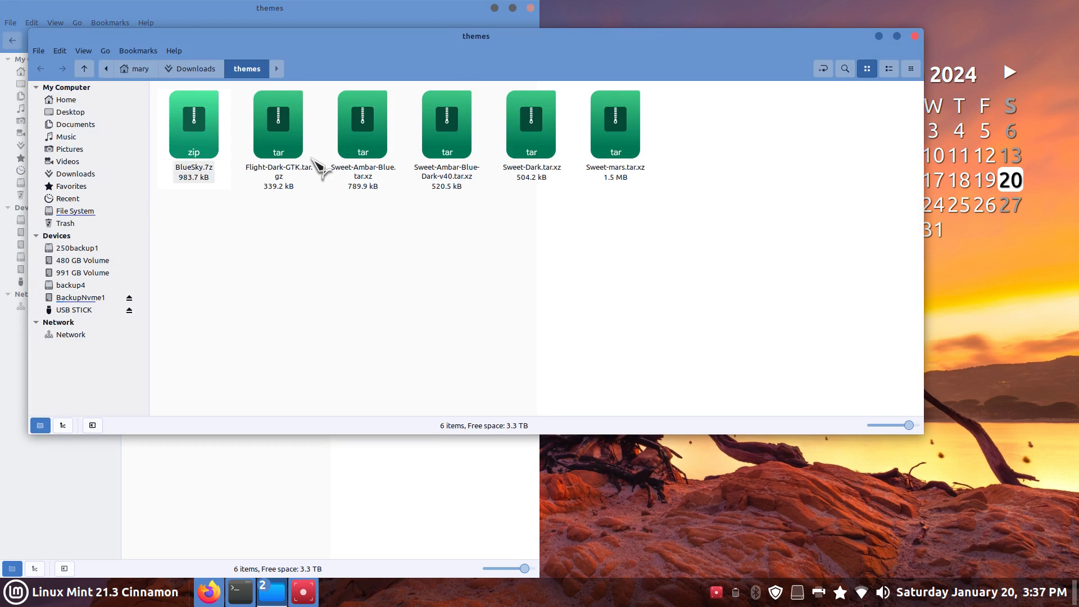
drag(414, 47, 1077, 169)
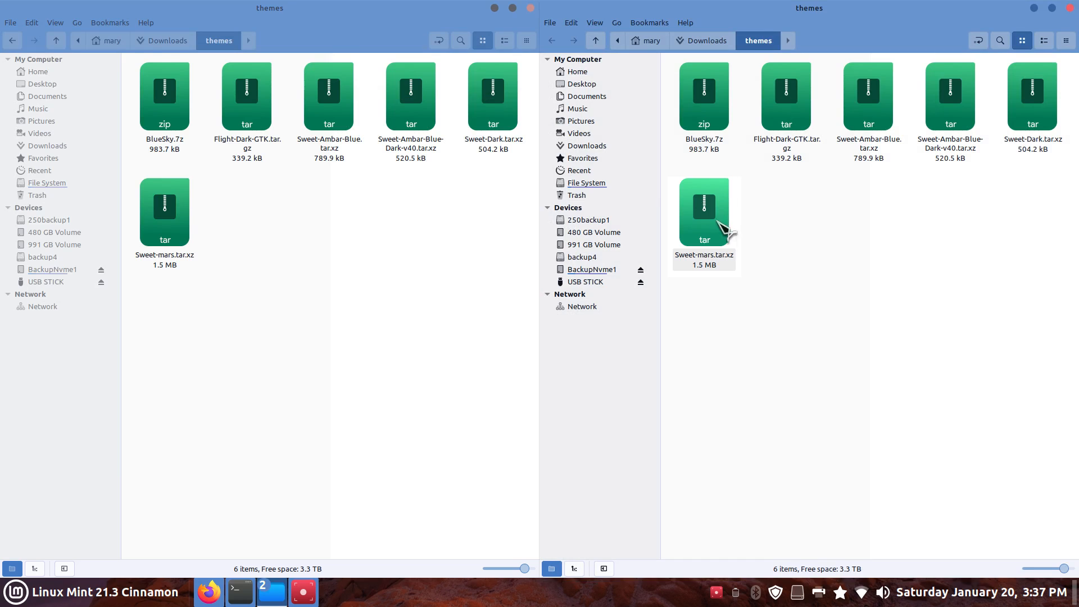
click(634, 147)
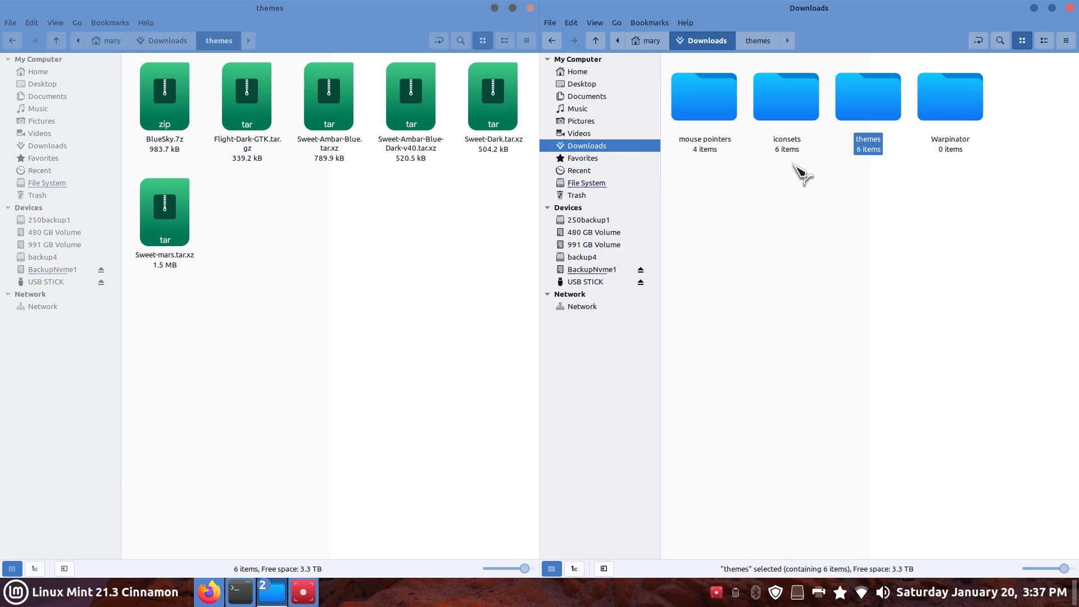
click(337, 269)
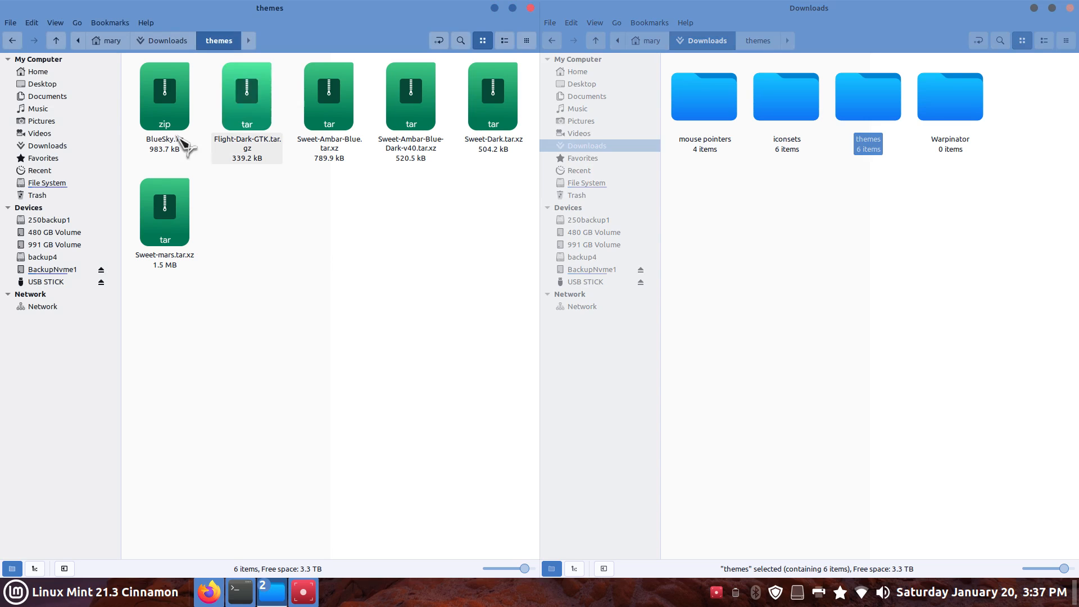
Open the home folder's .icons folder in the themes window and the iconsets folder in the Downloads window
click(79, 71)
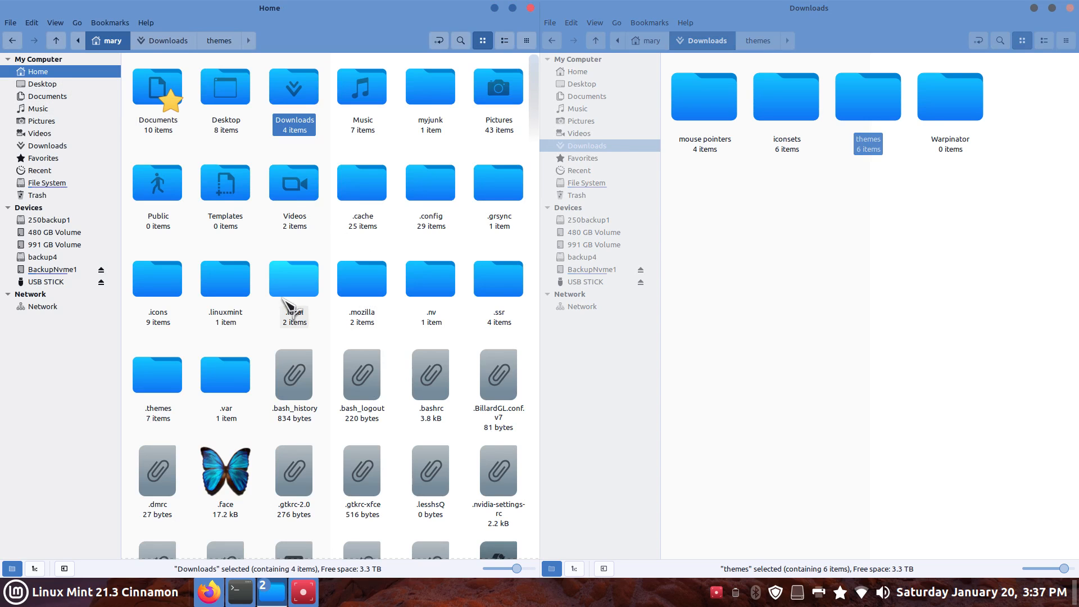
double_click(159, 298)
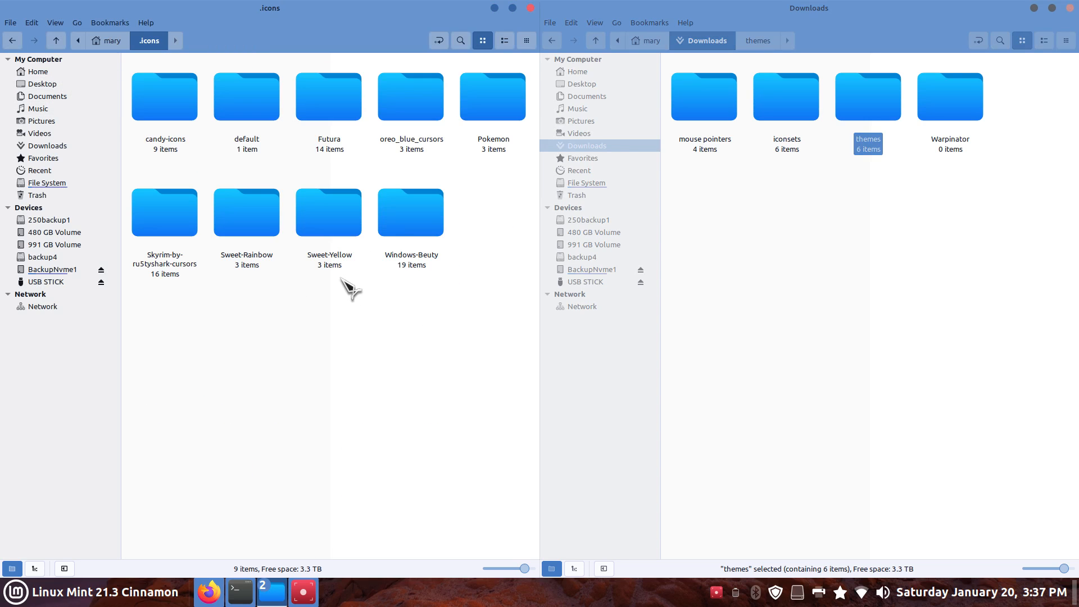
click(787, 114)
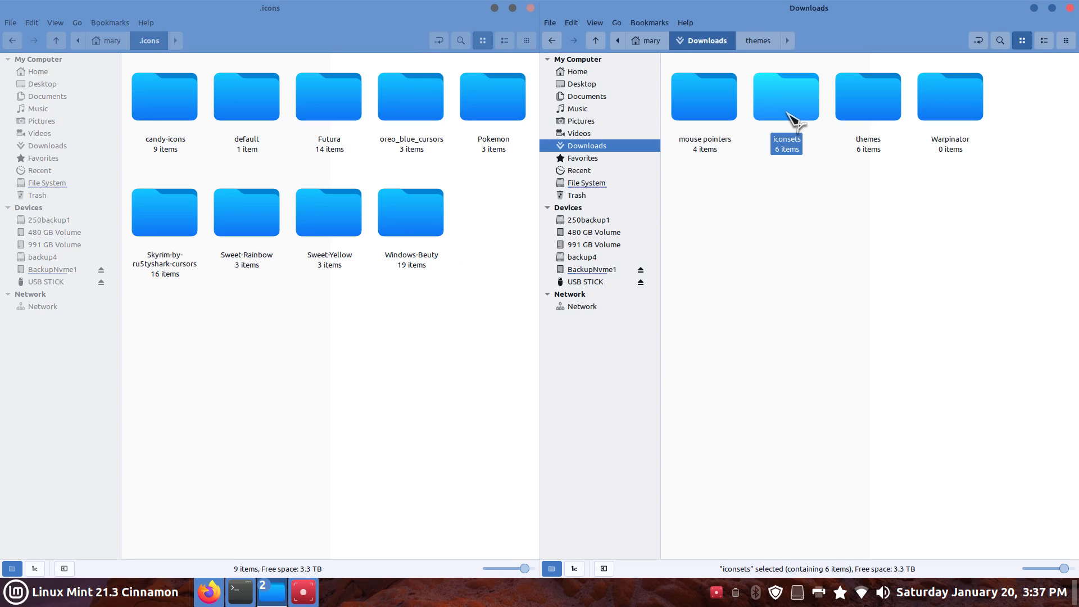
click(712, 110)
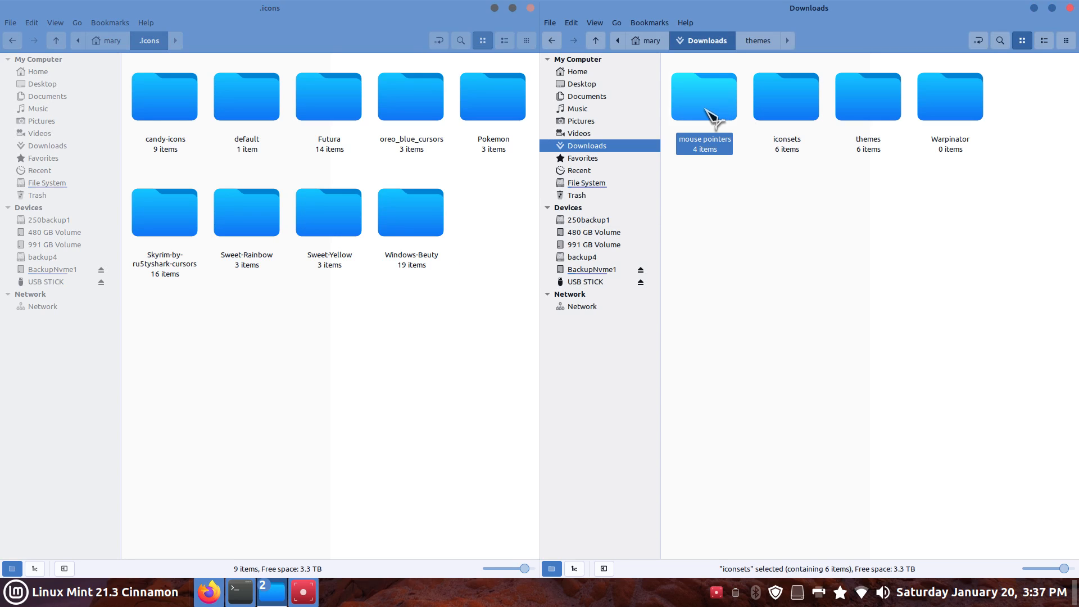
double_click(789, 113)
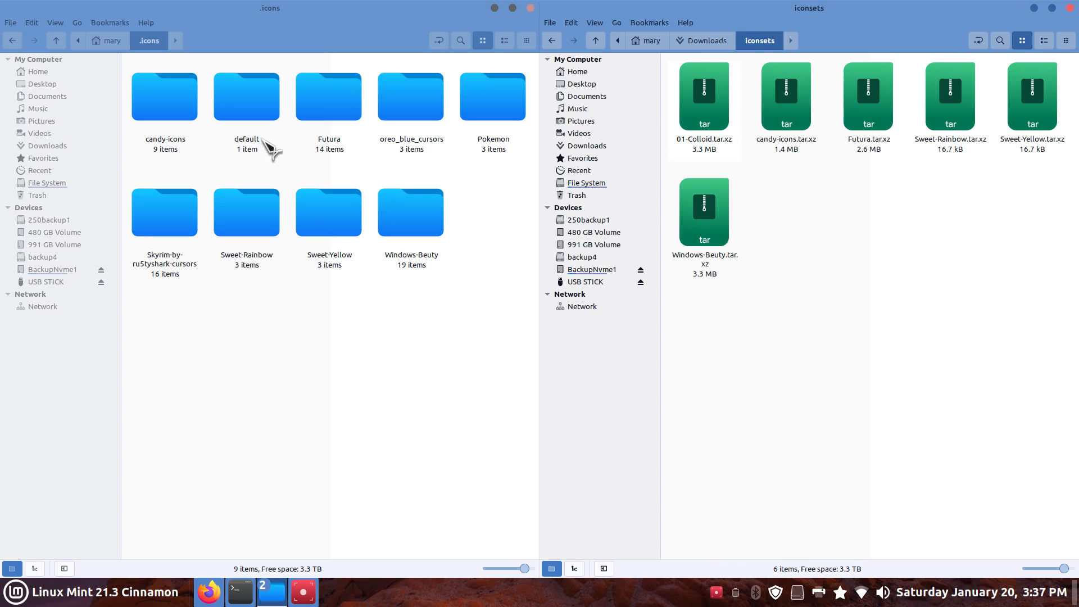
Move the candy-icons folder in .icons to the trash, check it in Trash and return to .icons
click(181, 110)
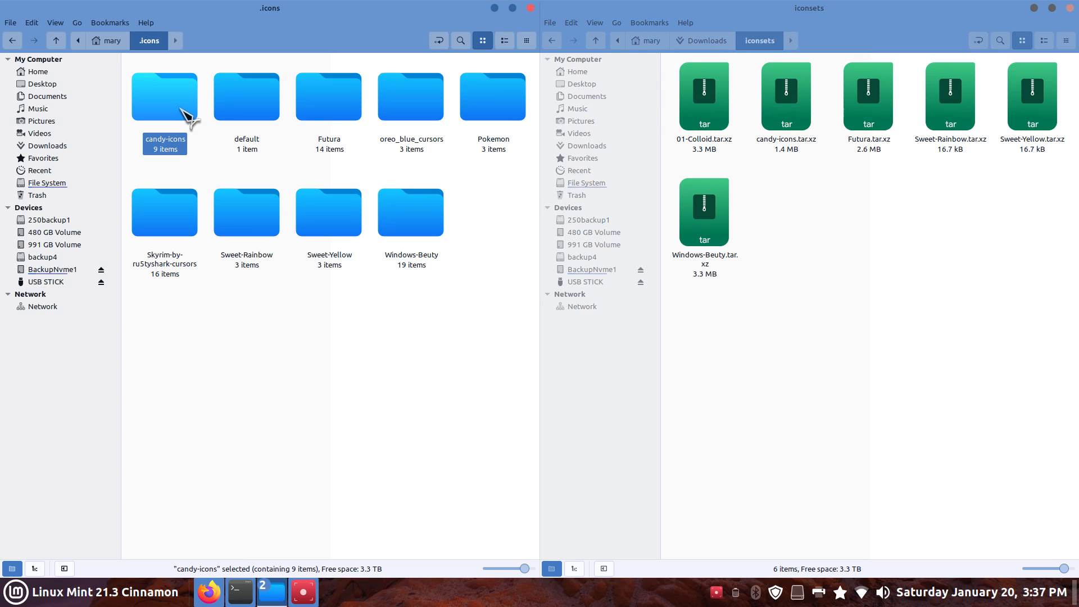
key(Delete)
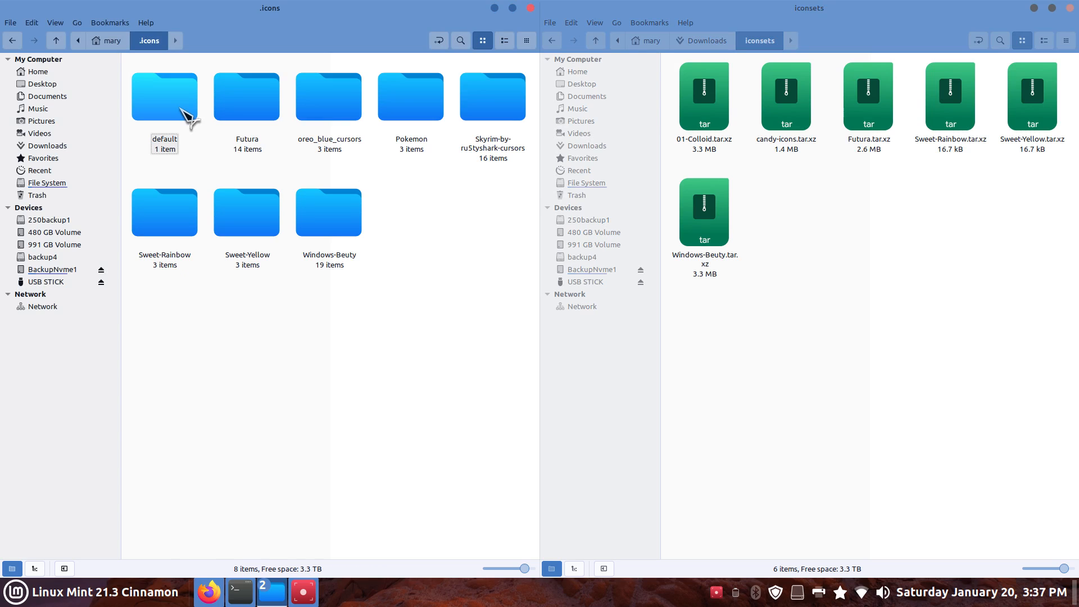
click(37, 195)
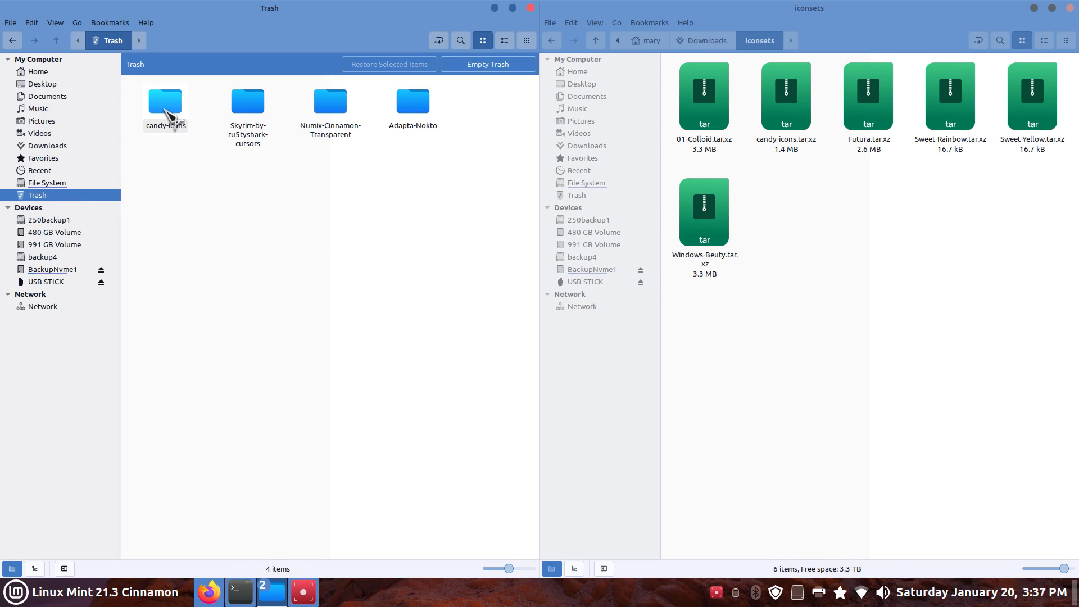
click(13, 40)
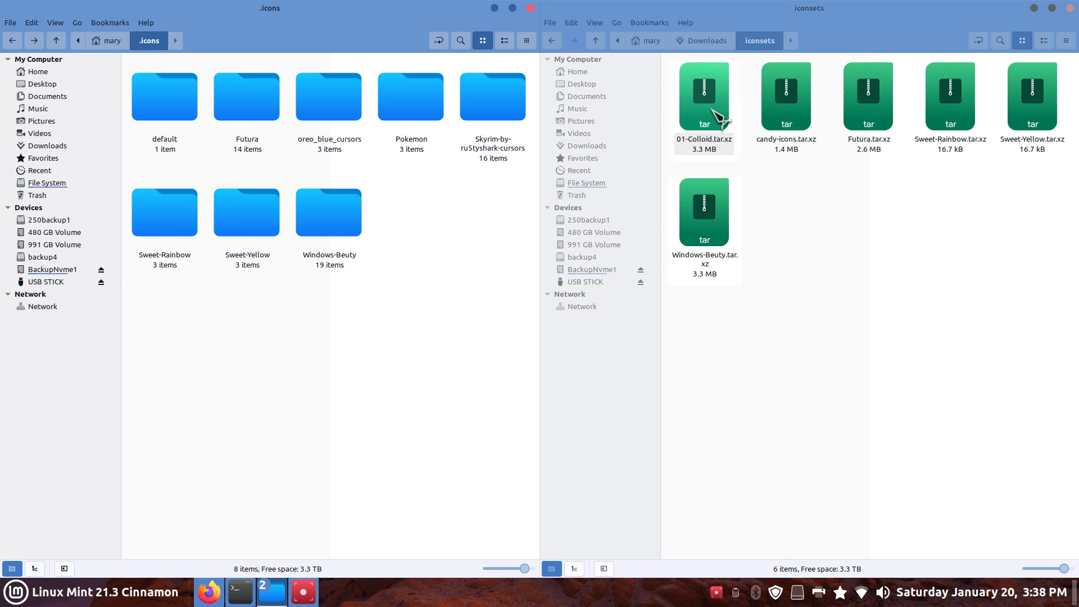
Extract candy-icons.tar.xz in place and move the extracted candy-icons folder from iconsets to .icons
right_click(784, 95)
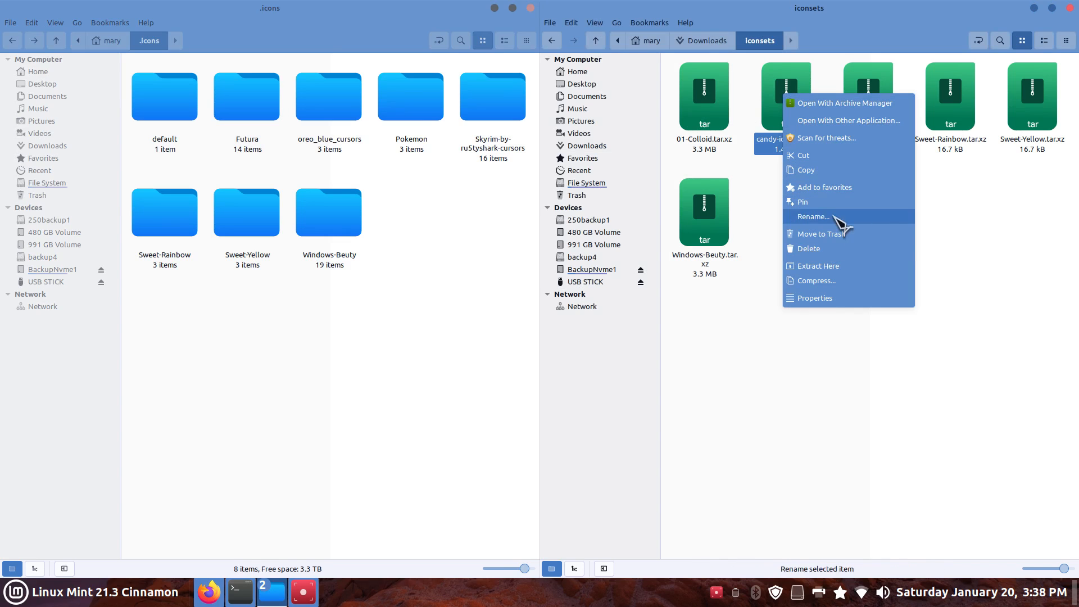
click(766, 233)
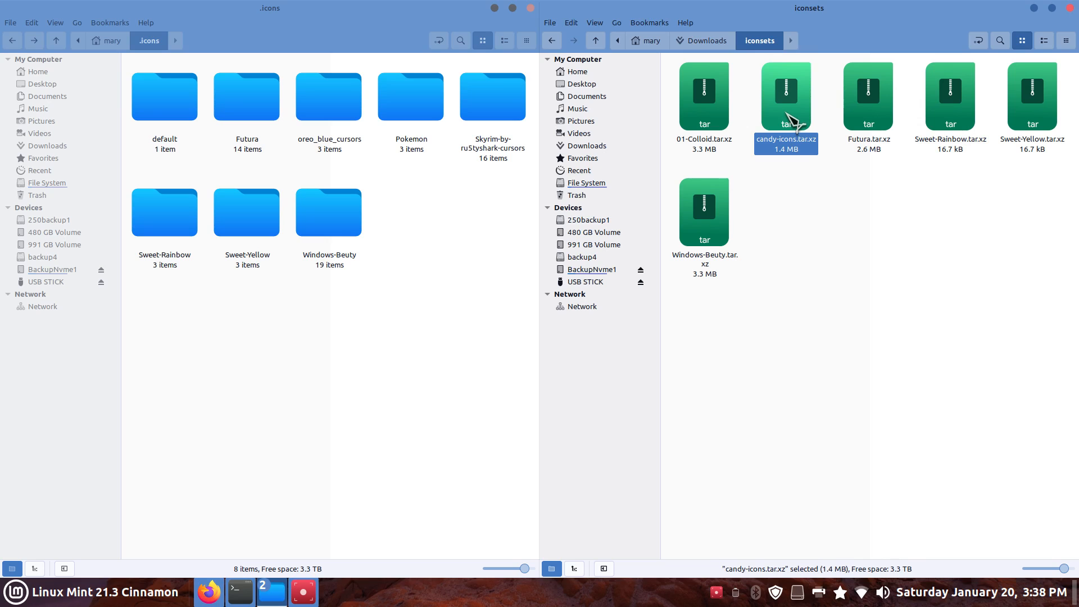
right_click(786, 114)
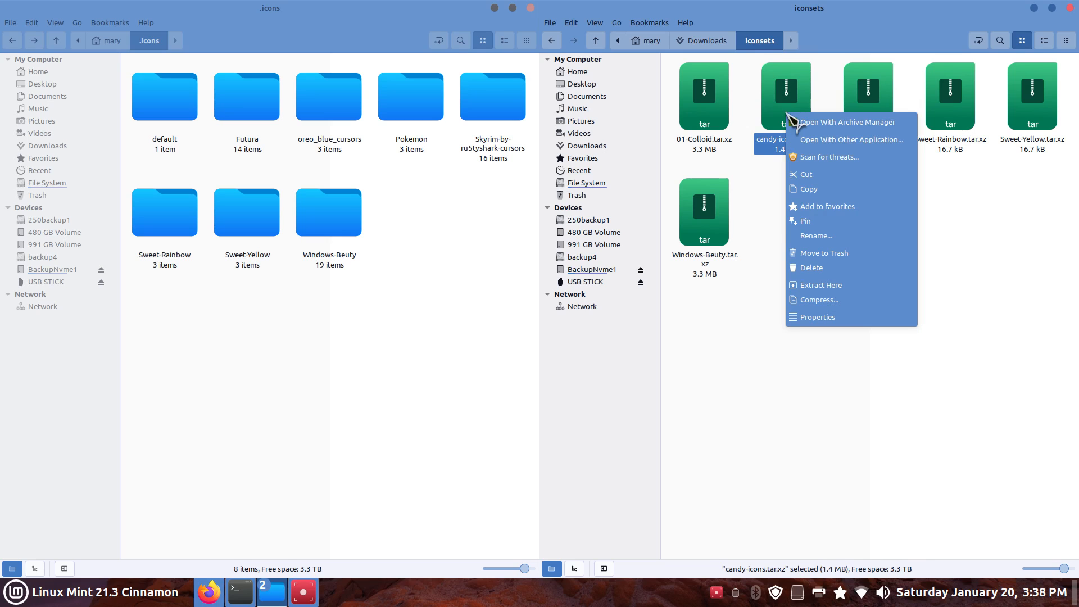
click(840, 288)
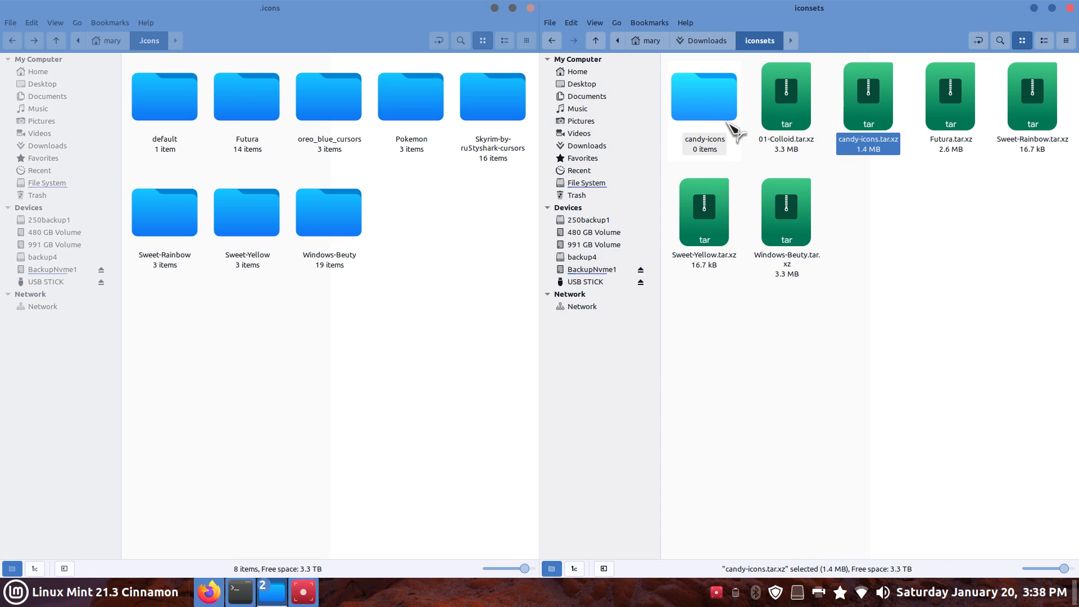
drag(716, 95, 496, 251)
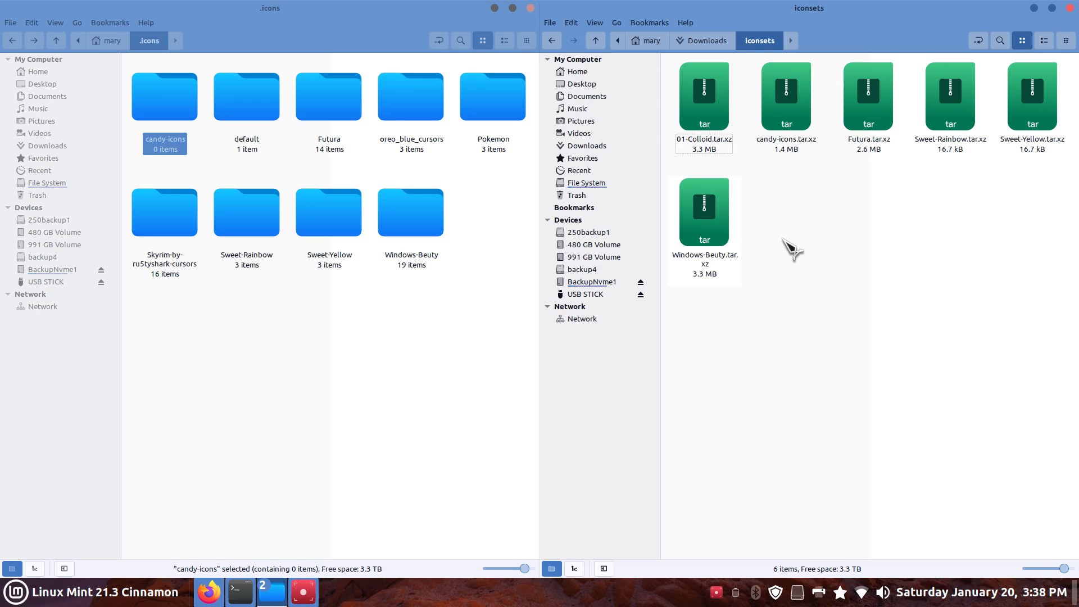
Extract candy-icons.tar.xz once more inside the iconsets folder
right_click(779, 104)
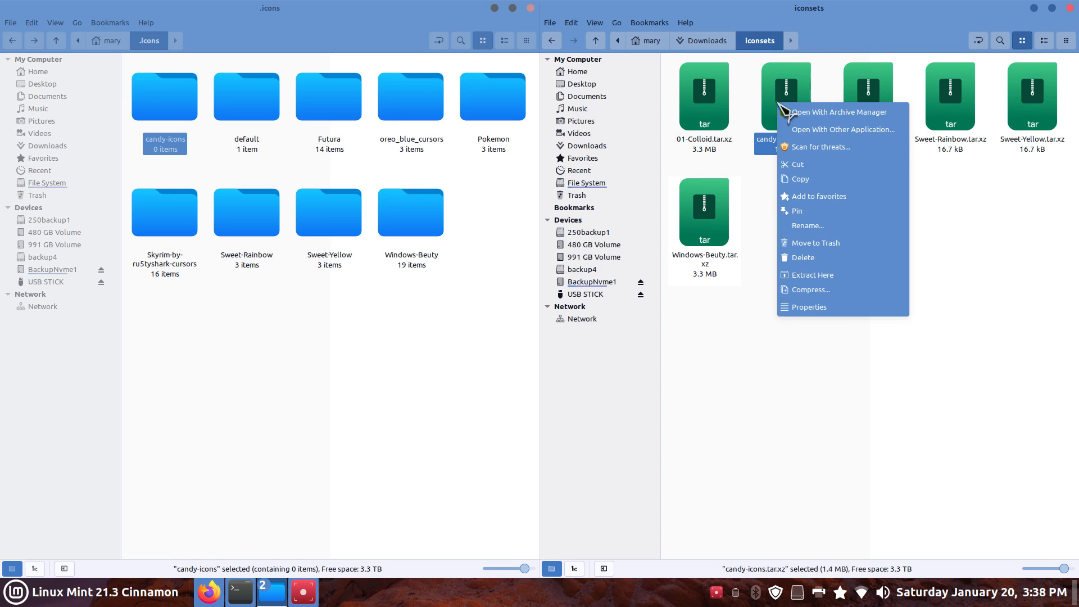
click(819, 276)
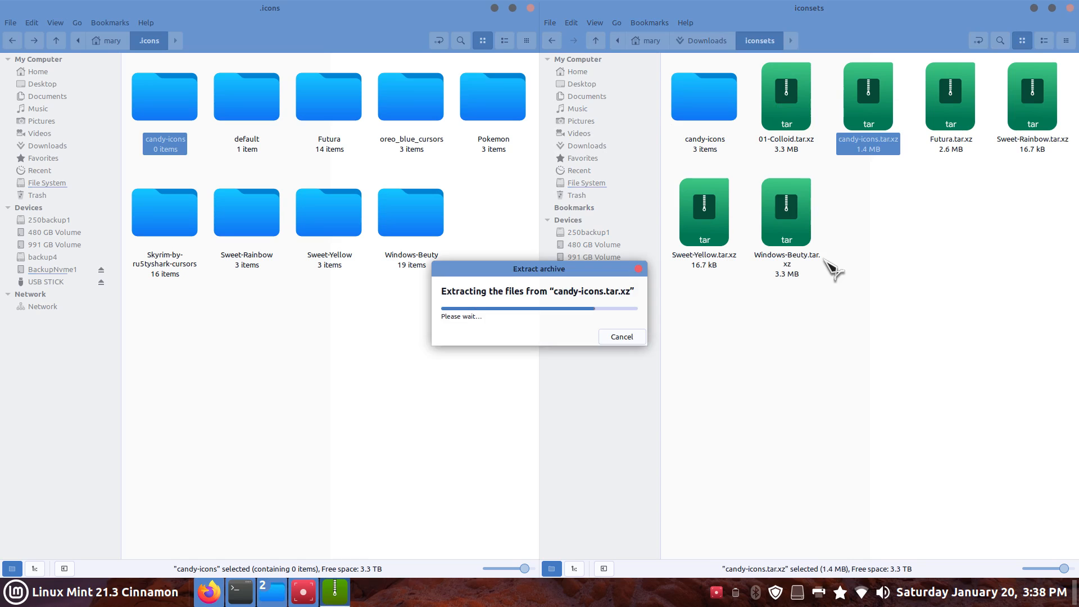
right_click(695, 95)
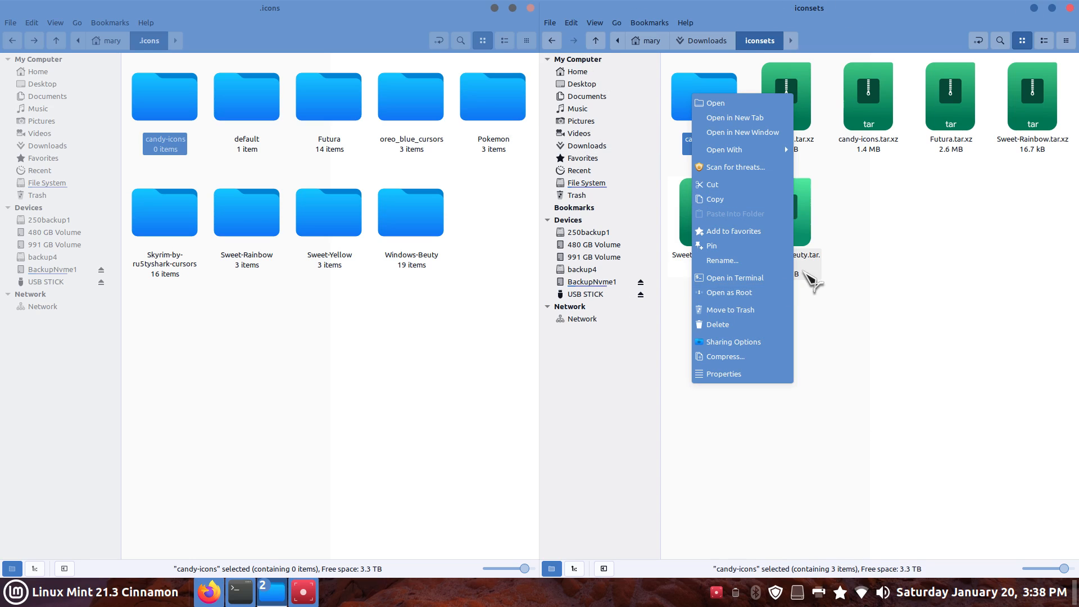
click(901, 282)
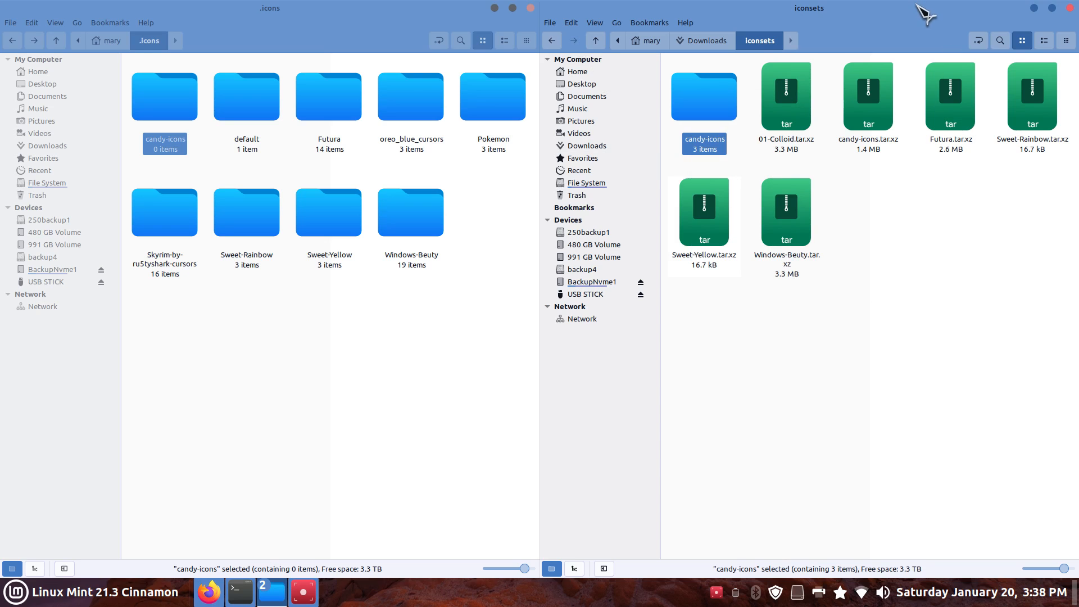
Close the iconsets window and maximize the .icons window
drag(918, 5, 895, 80)
drag(973, 103, 773, 103)
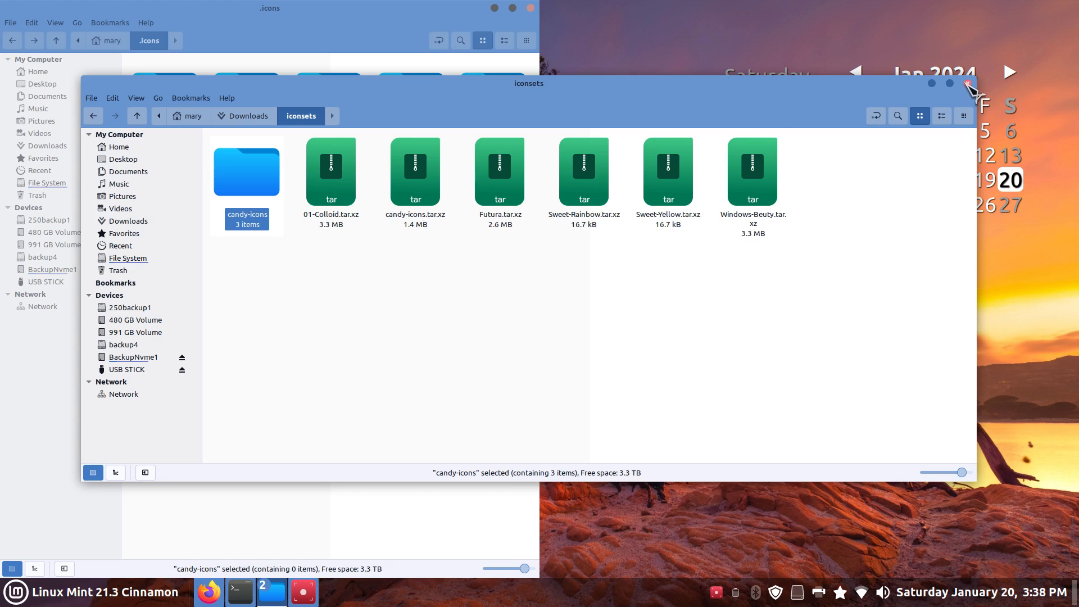
click(967, 84)
drag(430, 23, 610, 3)
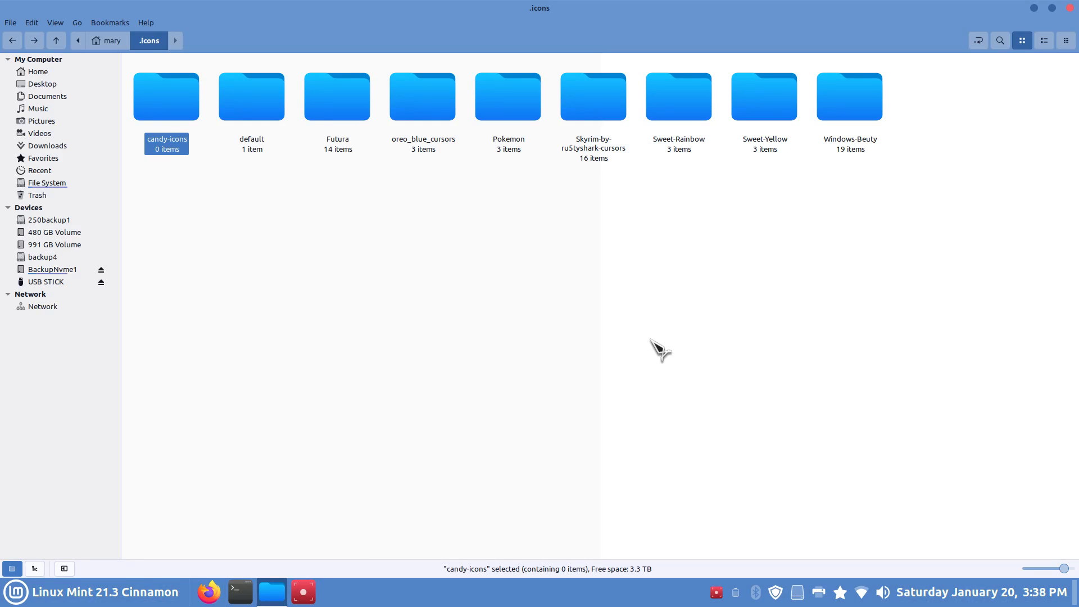
Split the .icons window into two panes and show the Downloads folder in the second pane
key(F3)
click(716, 350)
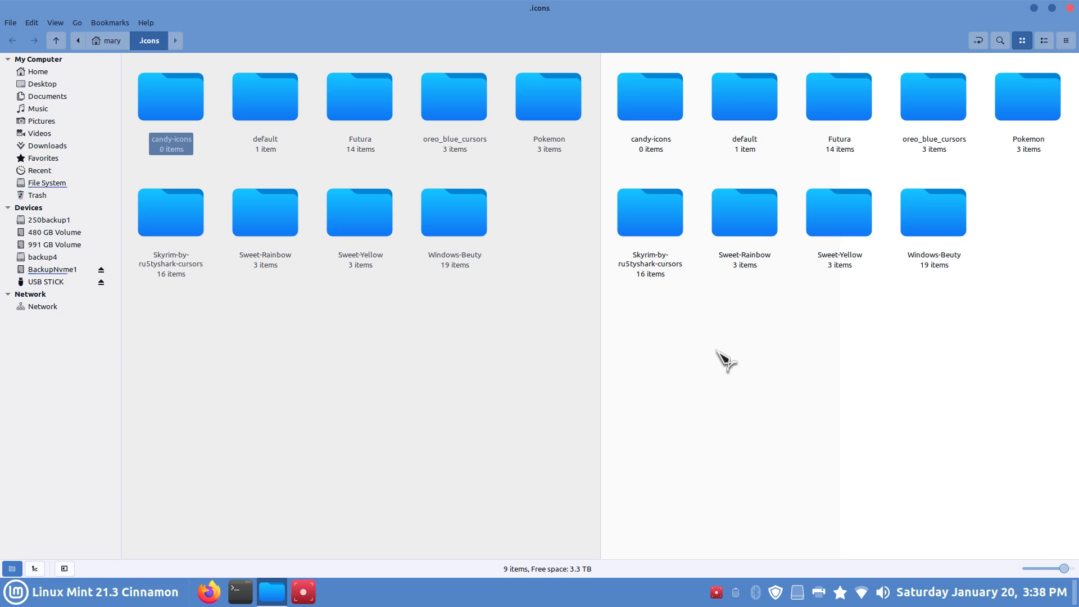
click(63, 159)
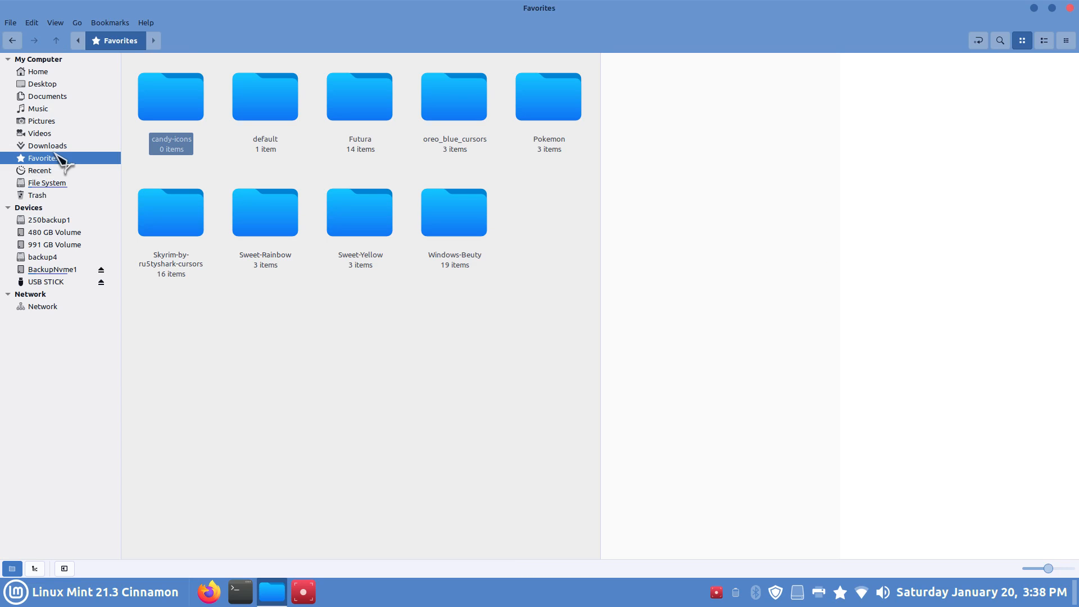
click(197, 69)
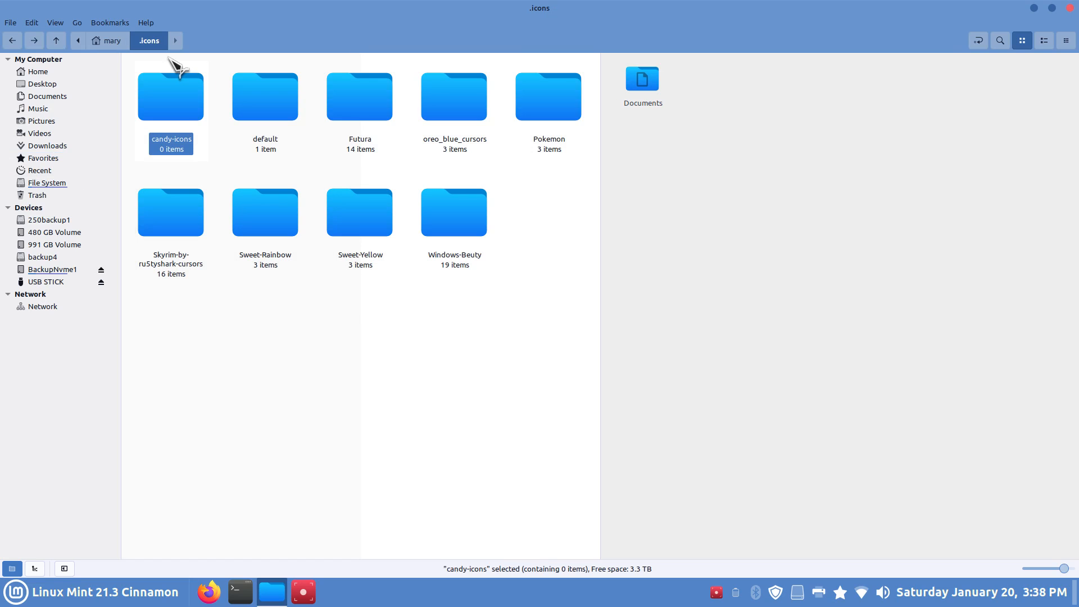
click(722, 291)
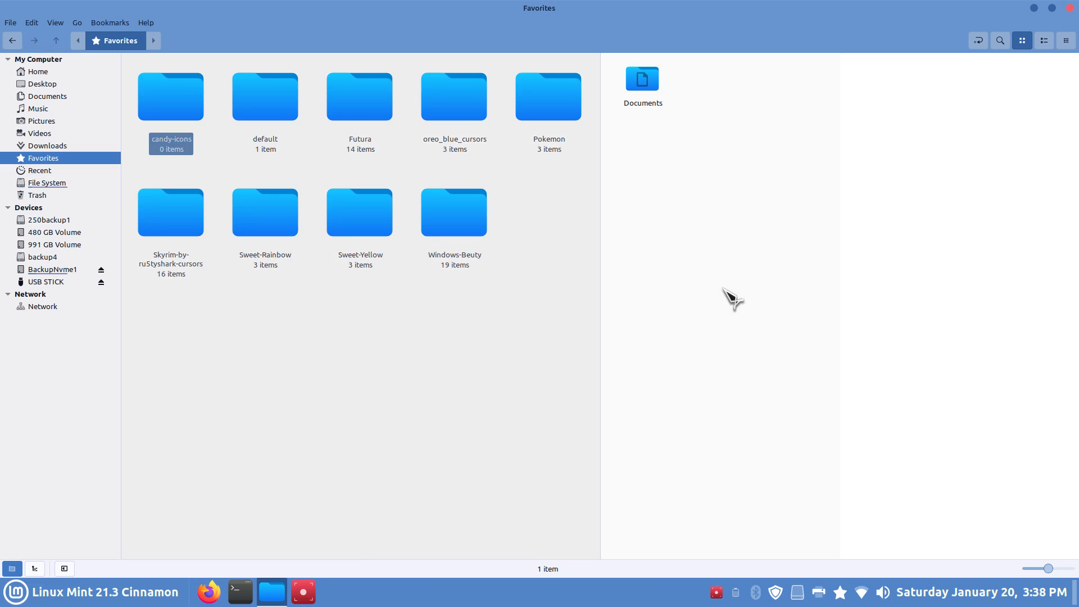
click(56, 147)
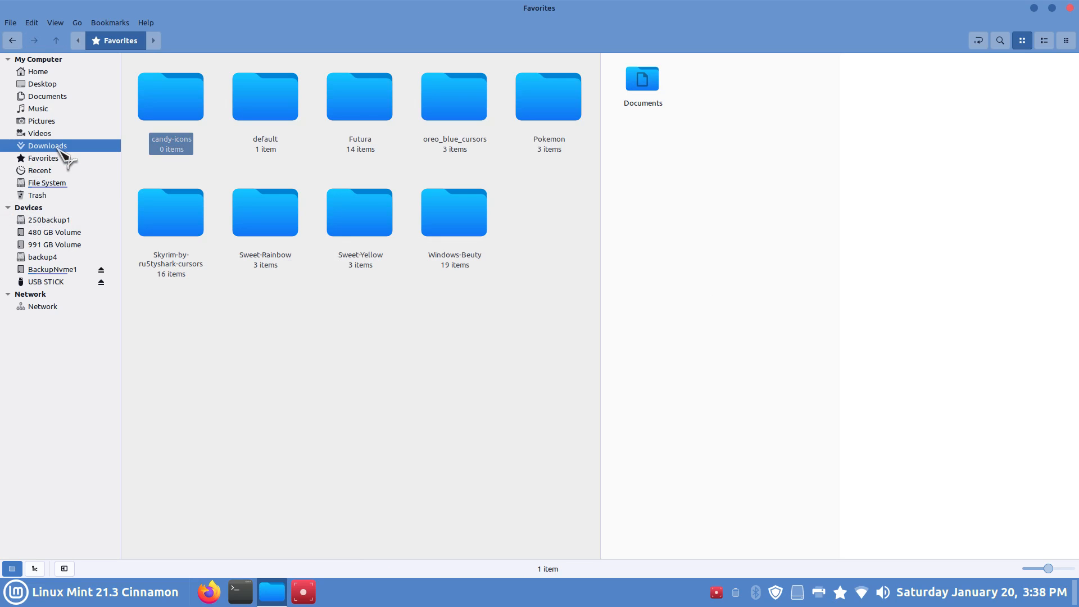
click(444, 319)
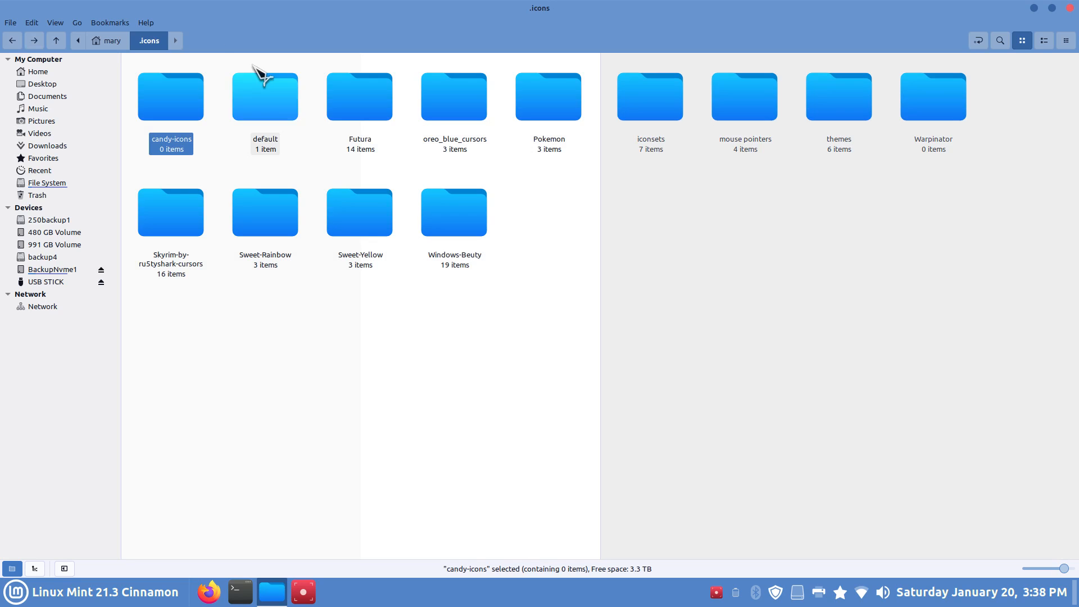
click(759, 221)
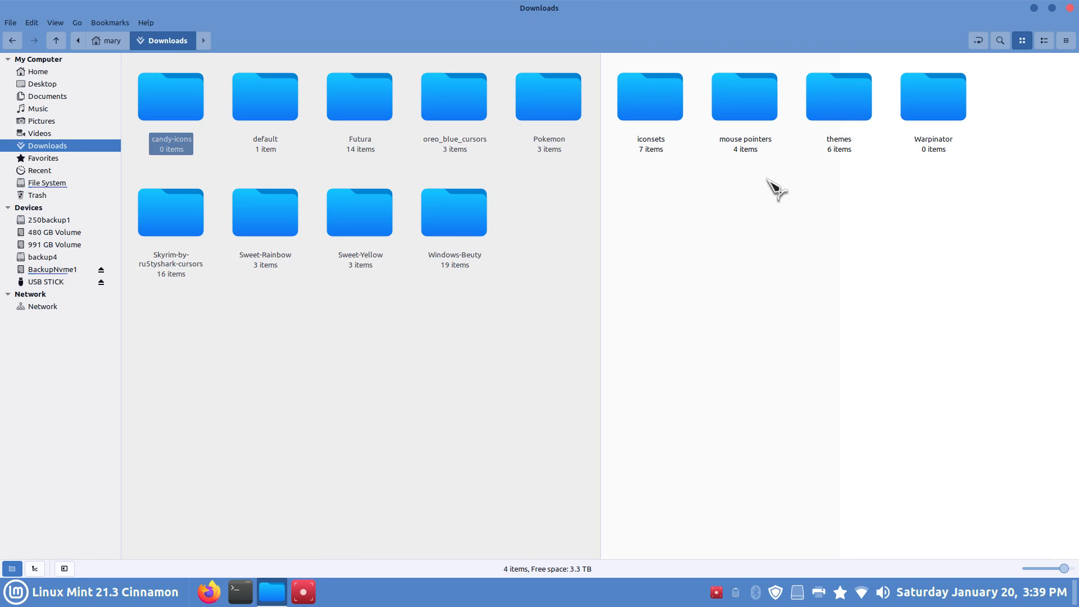
click(228, 150)
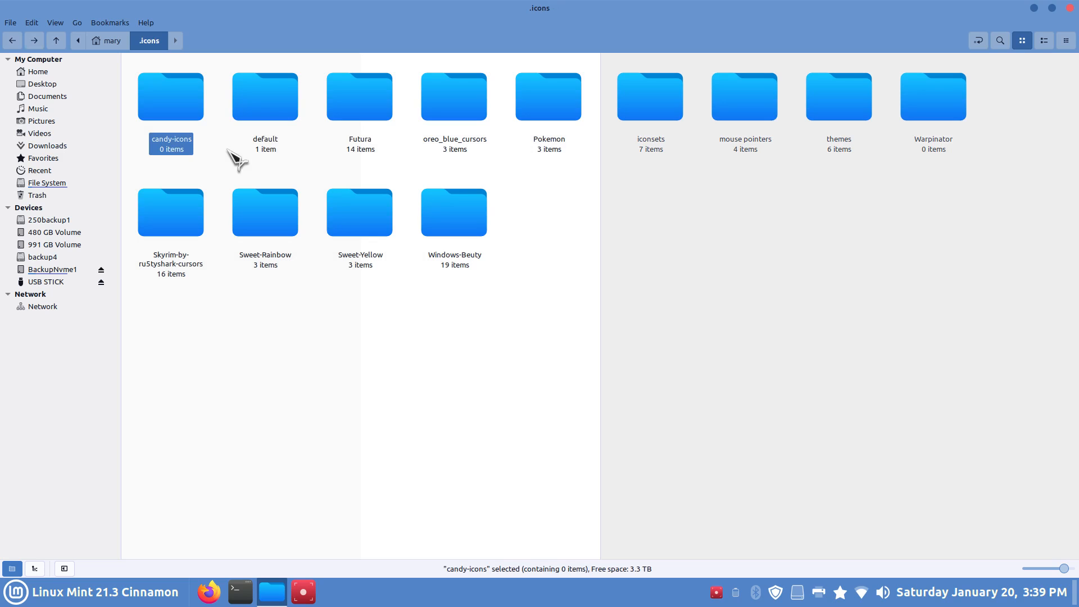
Open the mouse pointers folder in the Downloads pane and move its extracted Skyrim-by-ru5tyshark-cursors folder to the trash
click(753, 113)
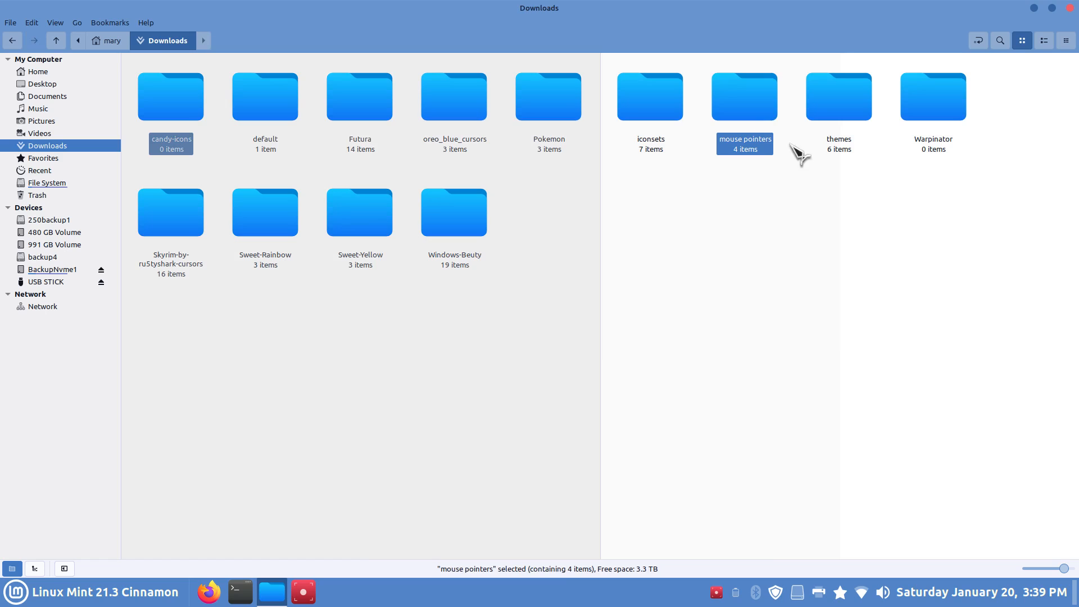
double_click(753, 115)
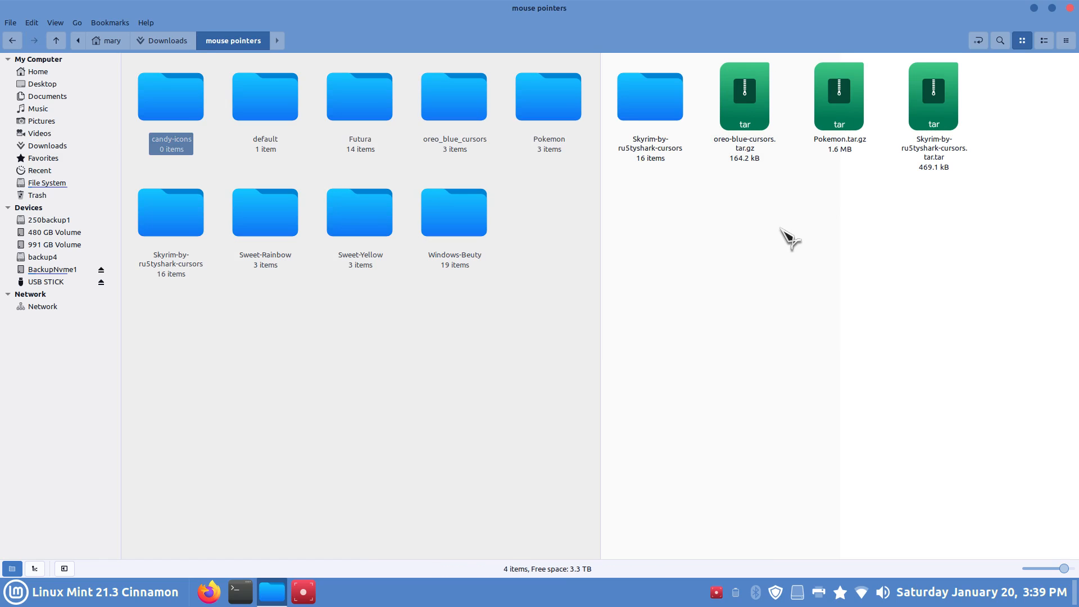
click(635, 110)
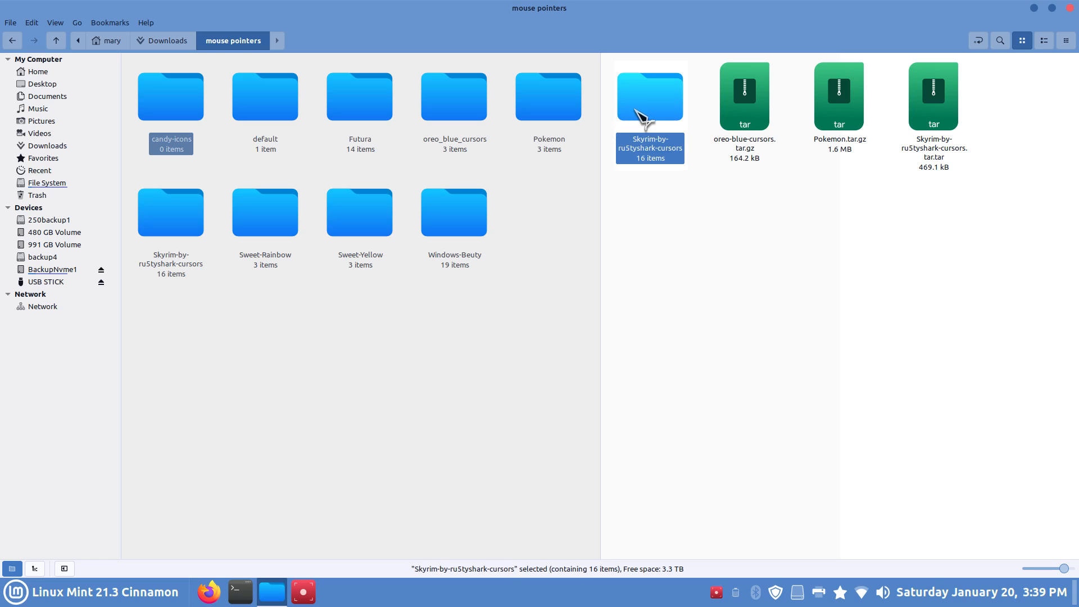
key(Delete)
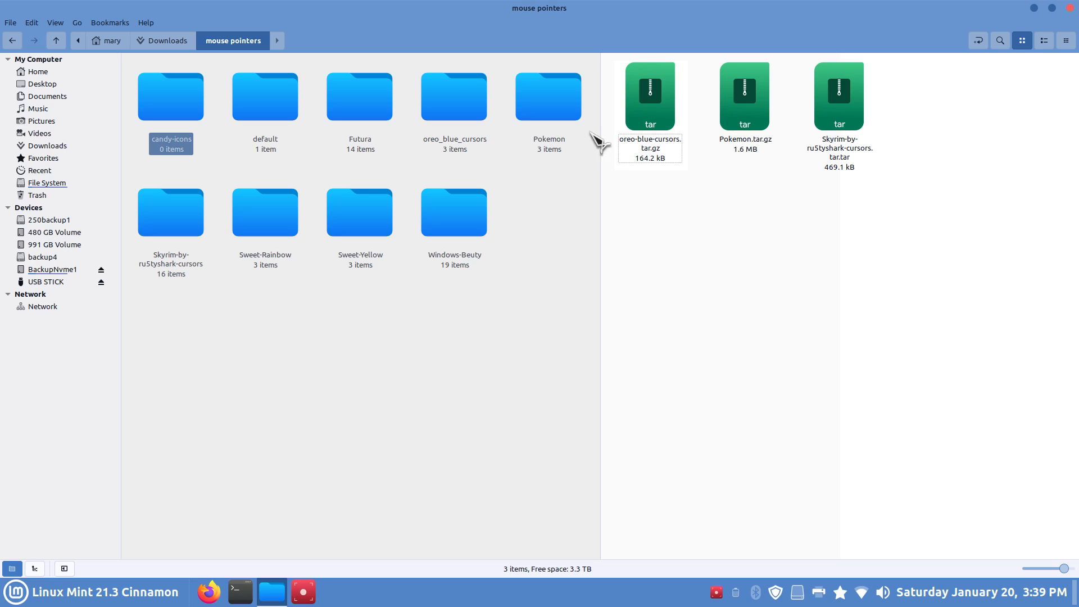
Move the oreo_blue_cursors folder in .icons to the trash
click(439, 97)
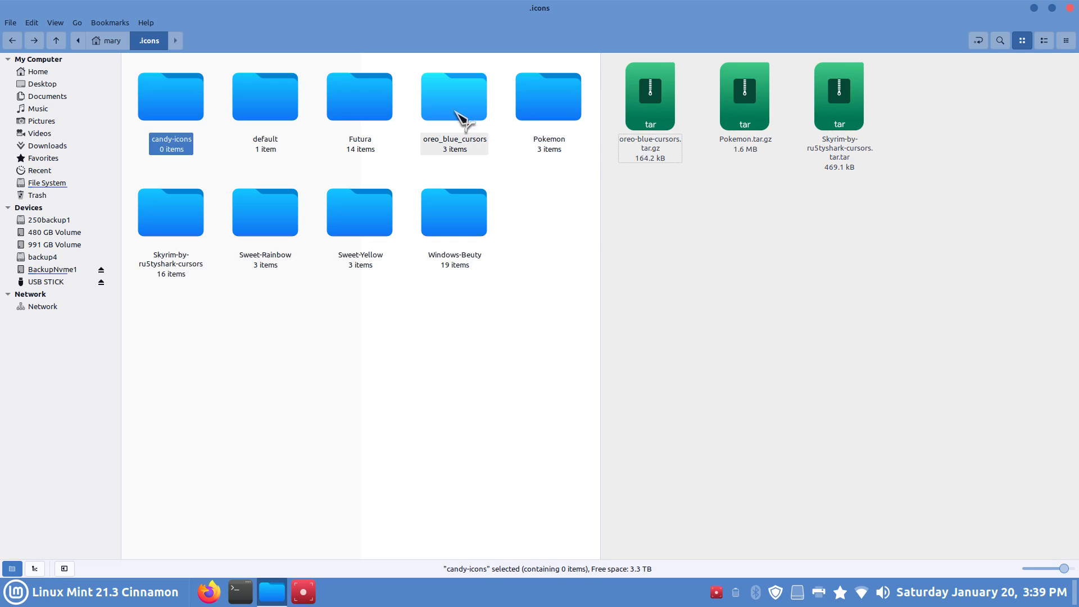
click(464, 113)
key(Delete)
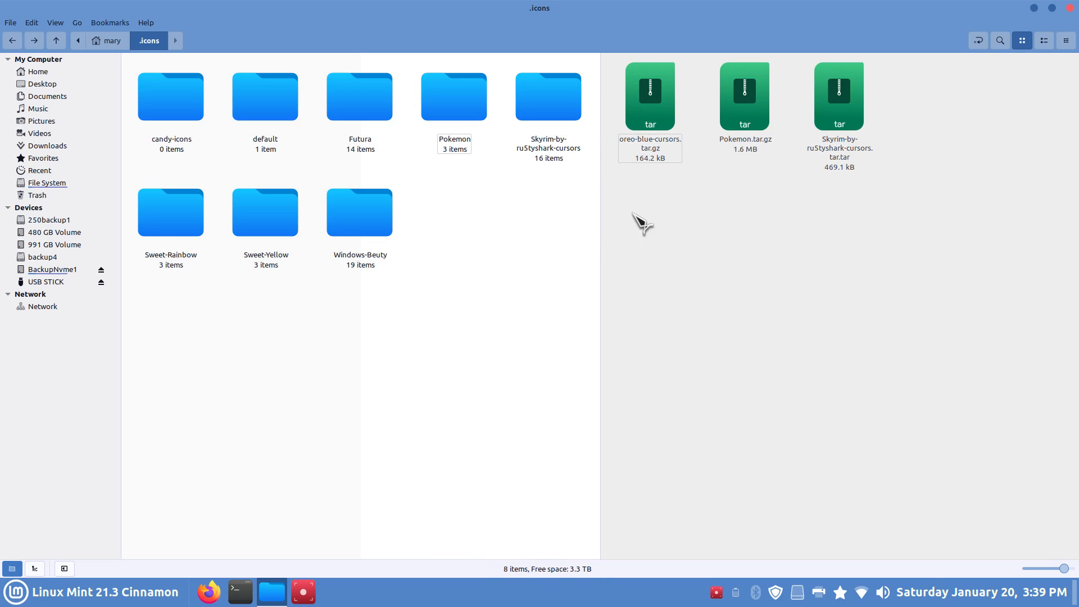
Extract oreo-blue-cursors.tar.gz in the mouse pointers folder and move the extracted oreo_blue_cursors folder into .icons
click(656, 189)
right_click(652, 85)
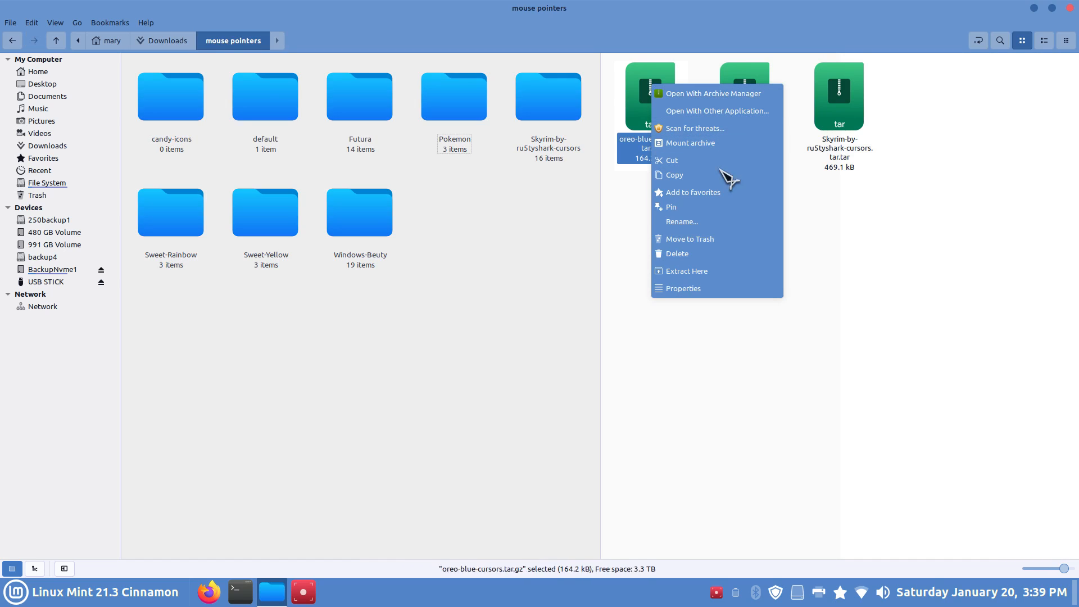
click(715, 275)
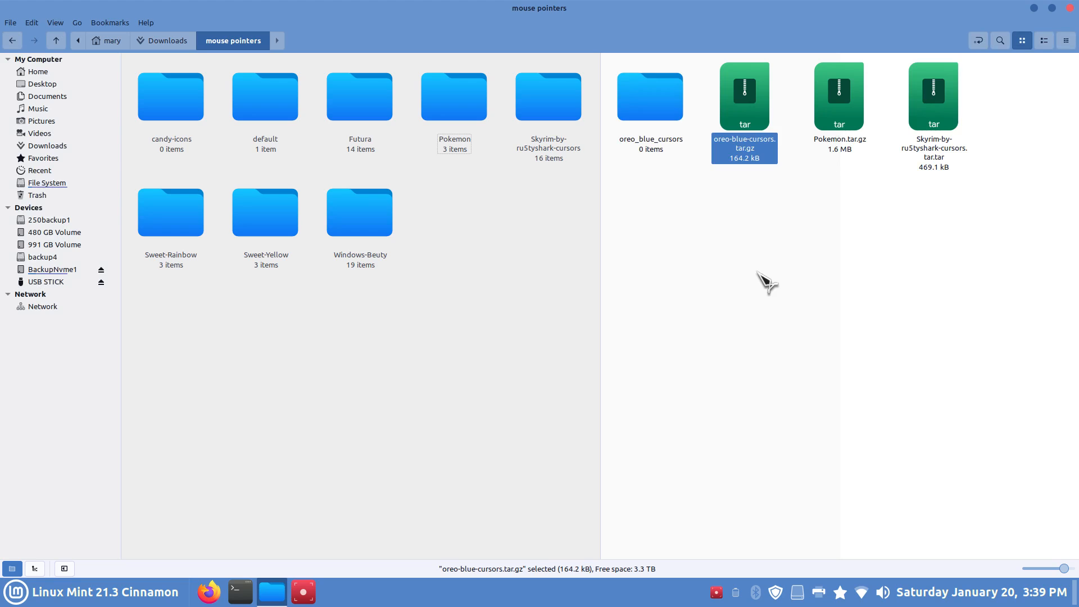
click(650, 98)
drag(650, 97, 516, 222)
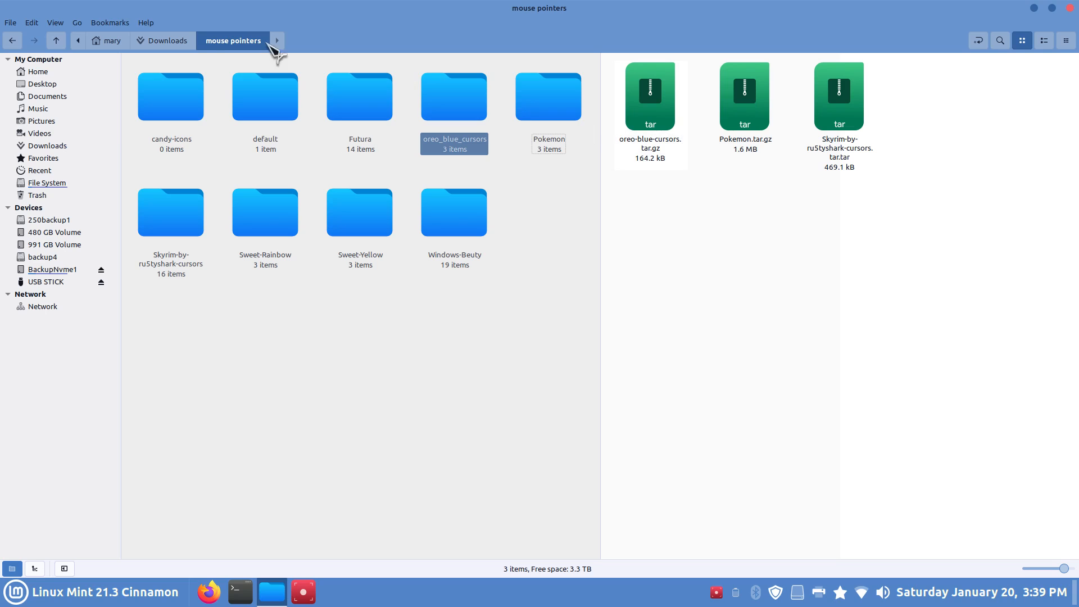
Open the themes folder from Downloads in one pane and the .themes folder from Home in the other
click(56, 40)
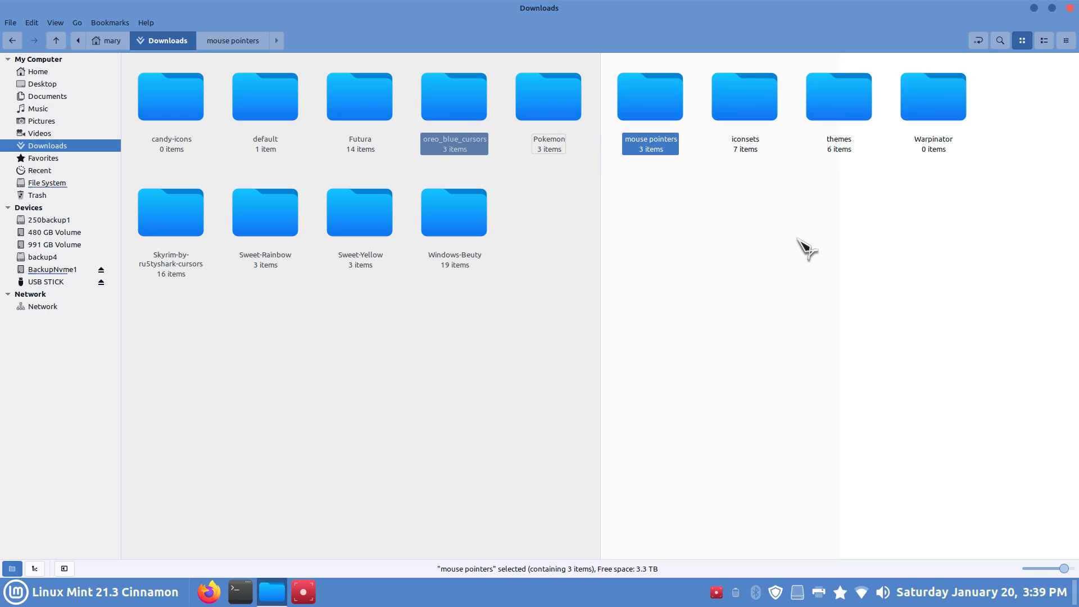
double_click(843, 113)
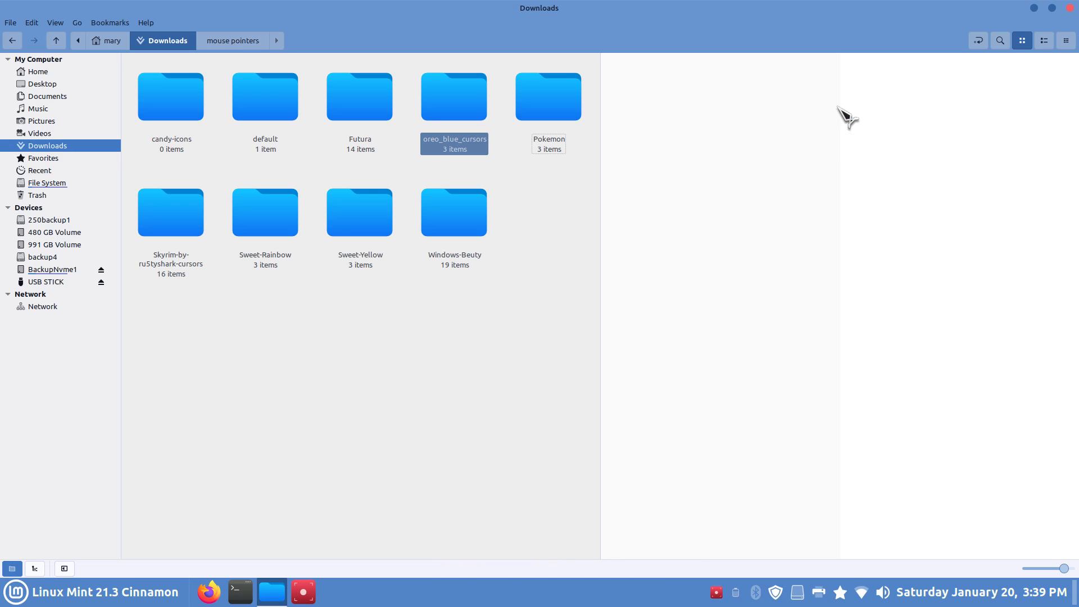
click(346, 336)
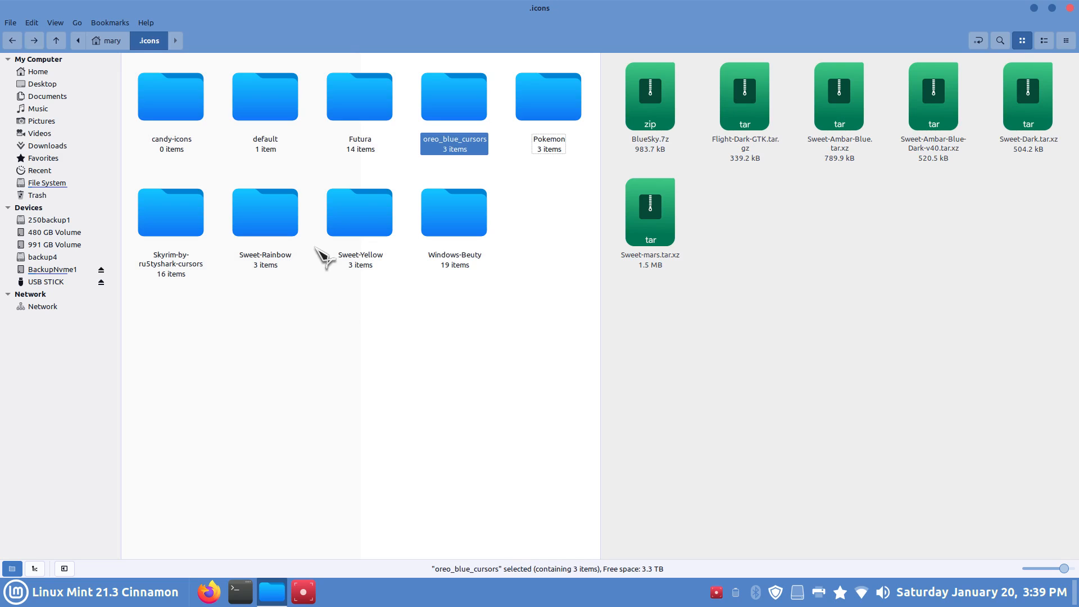
click(115, 42)
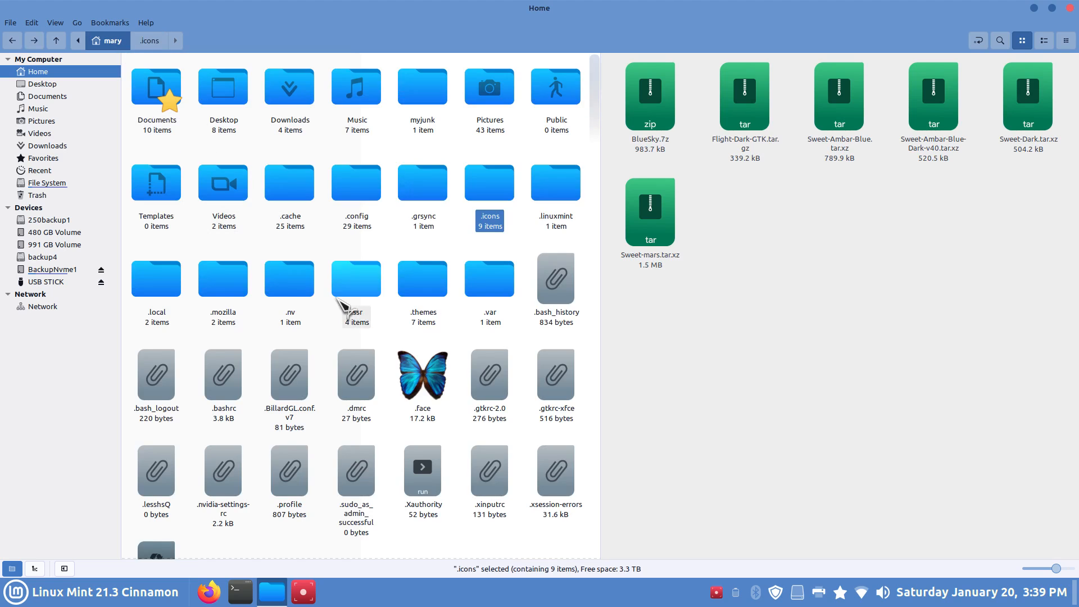
double_click(433, 289)
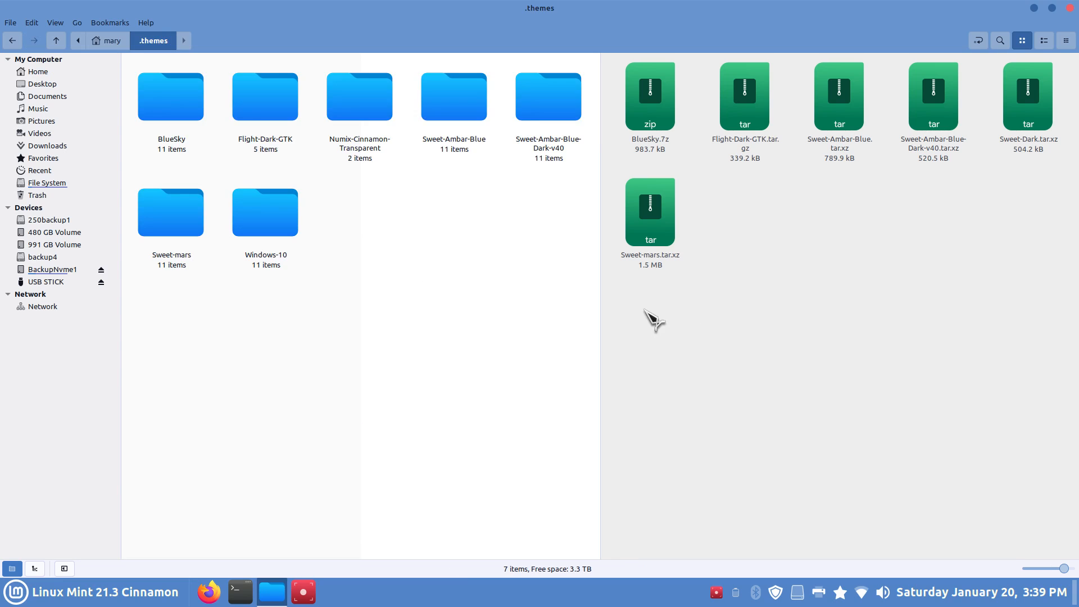
Move the BlueSky folder in .themes to the trash
click(195, 108)
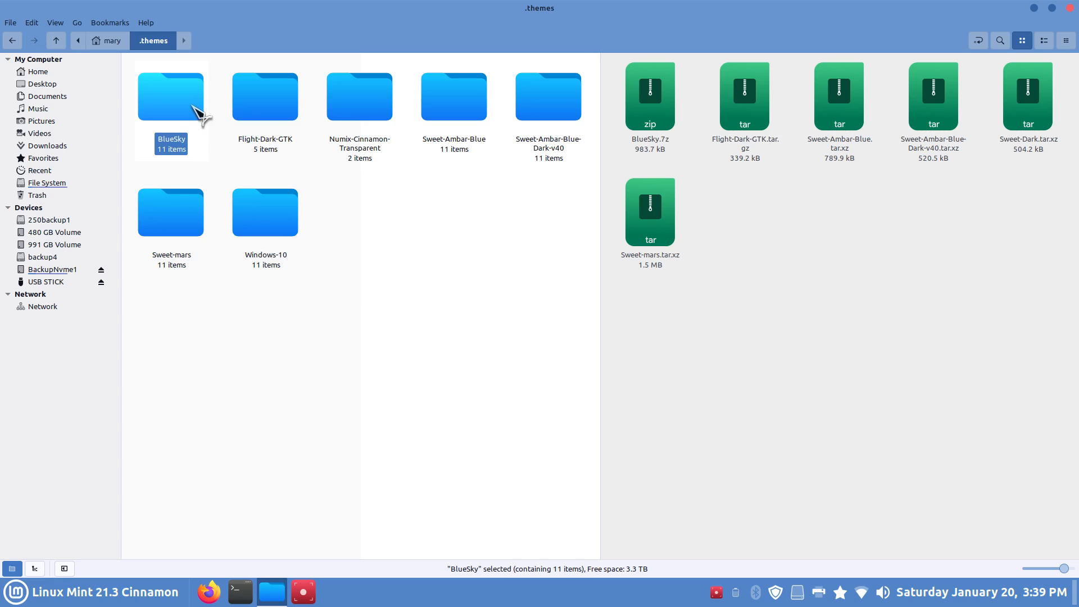
key(Delete)
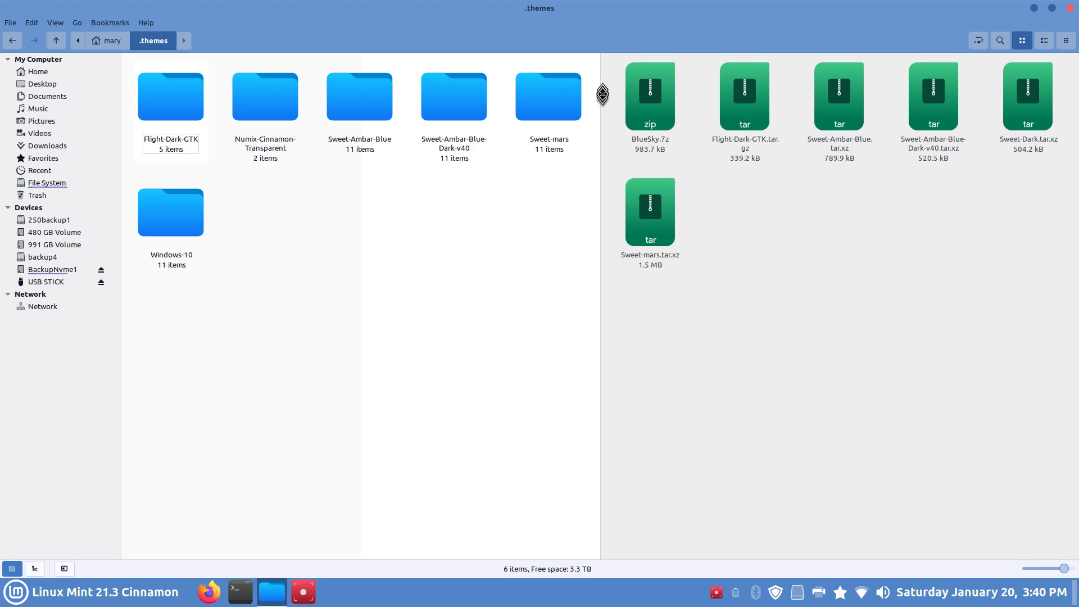
Extract BlueSky.7z in the themes folder and move the extracted BlueSky folder into .themes
click(660, 106)
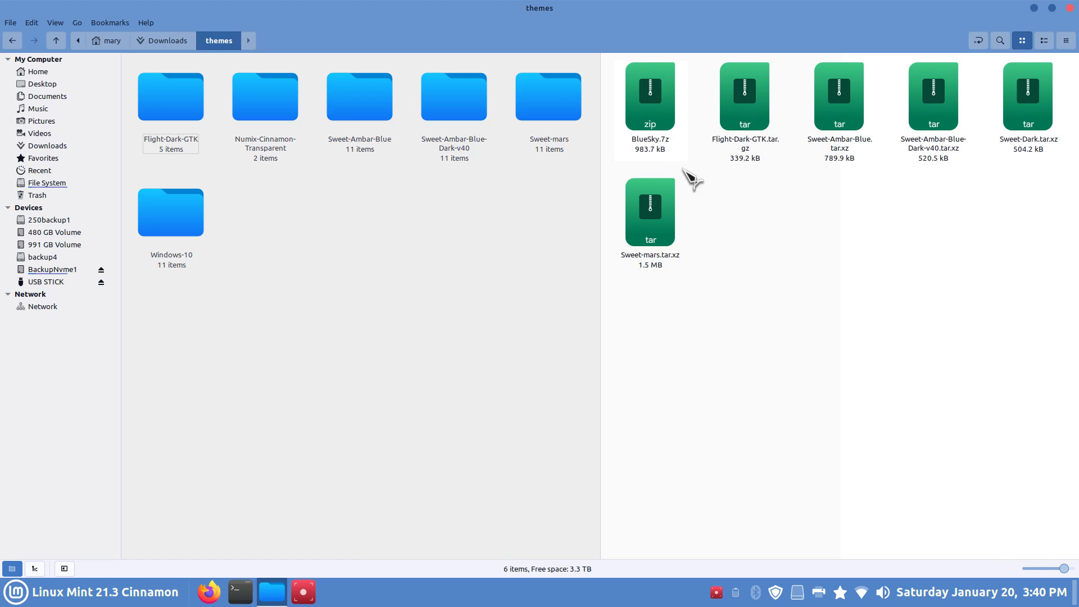
right_click(660, 106)
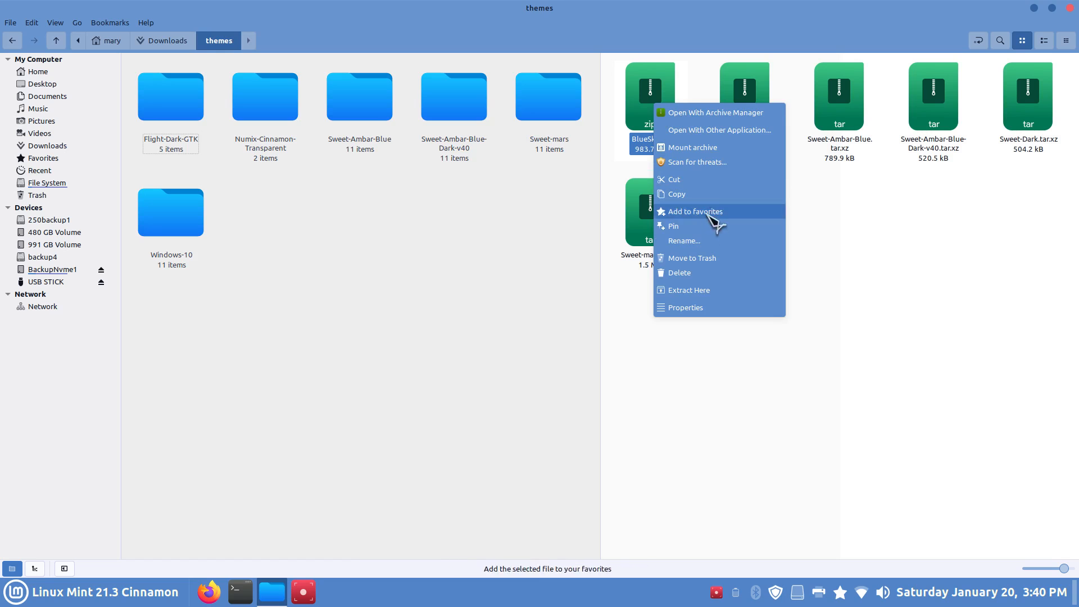
click(731, 288)
drag(656, 99, 487, 229)
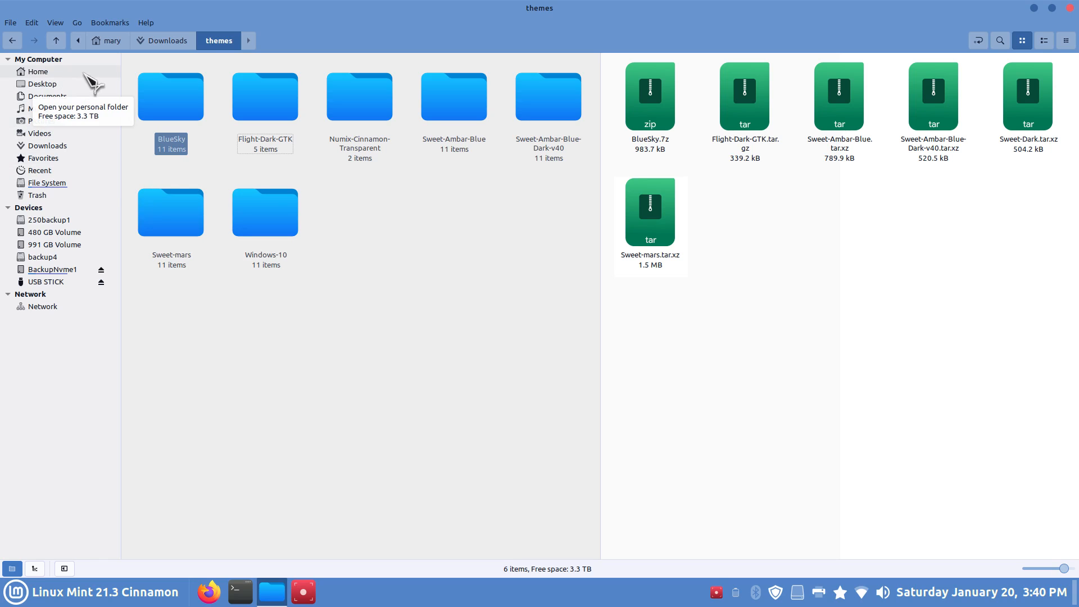
Return the .themes pane to Home and open the .icons folder there
click(409, 288)
click(107, 44)
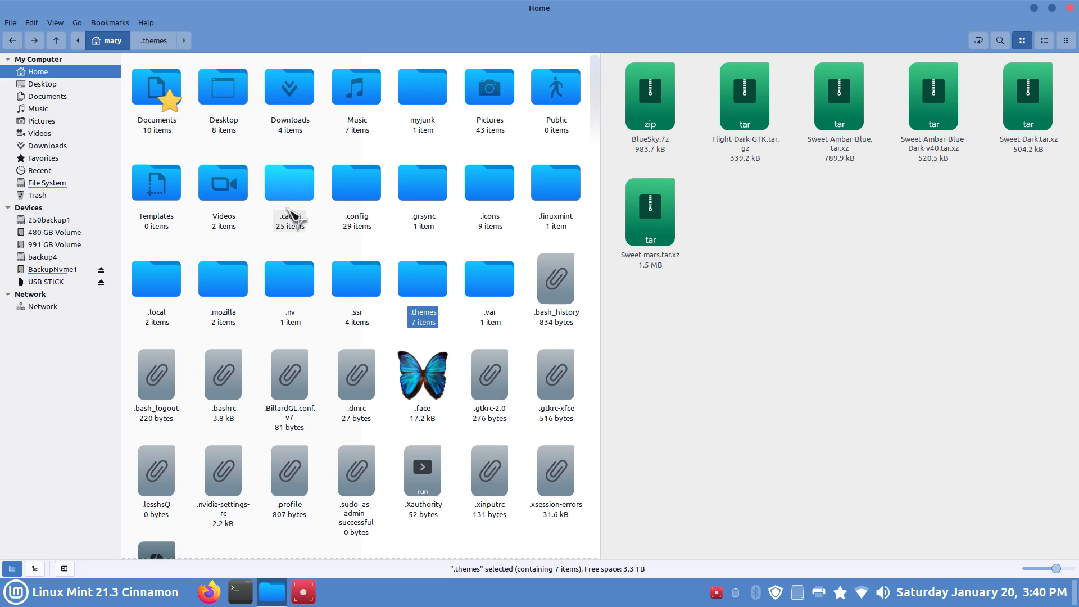
key(alt+Right)
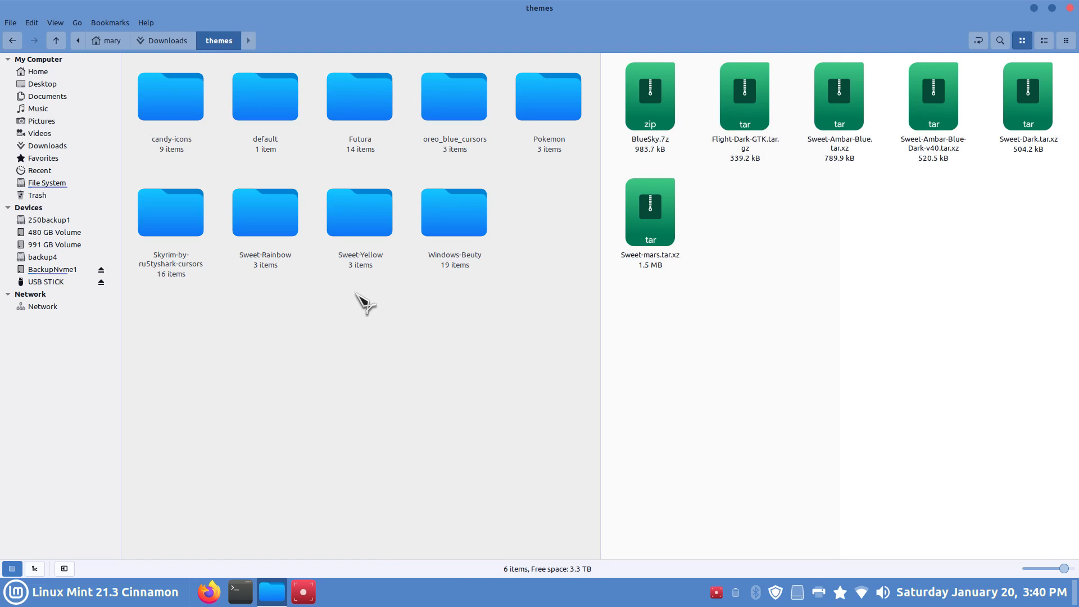
Open the iconsets folder in the Downloads pane and move its extracted candy-icons folder to the trash
click(57, 41)
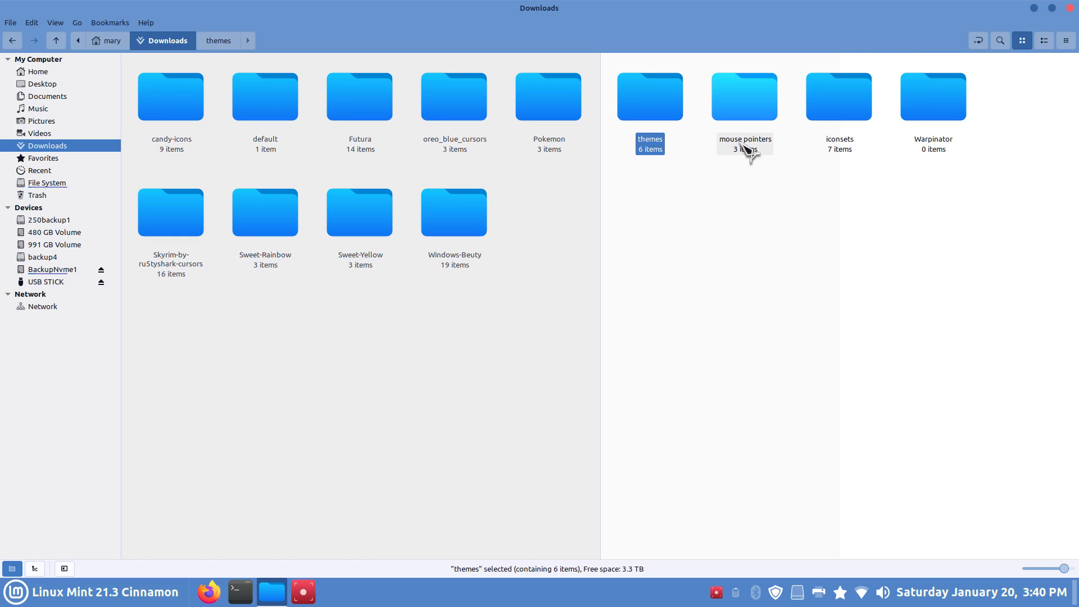
double_click(845, 115)
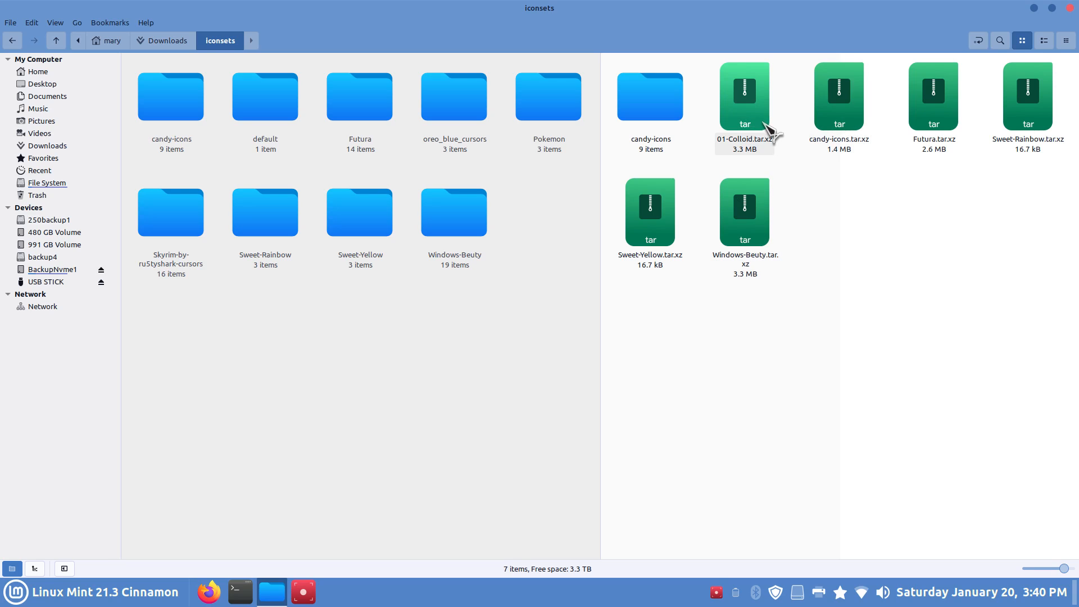
click(678, 108)
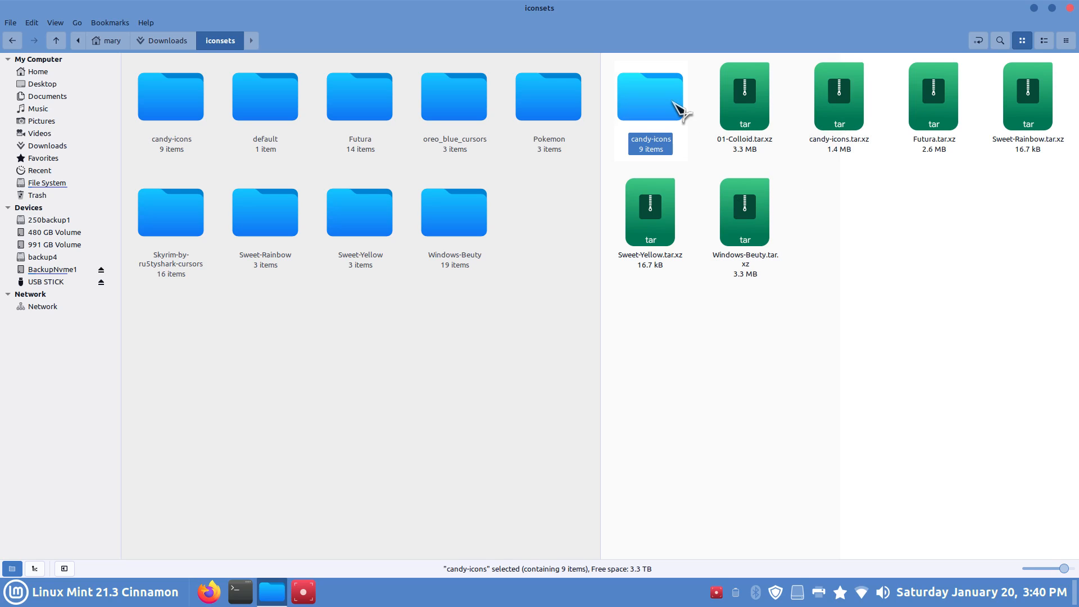
key(Delete)
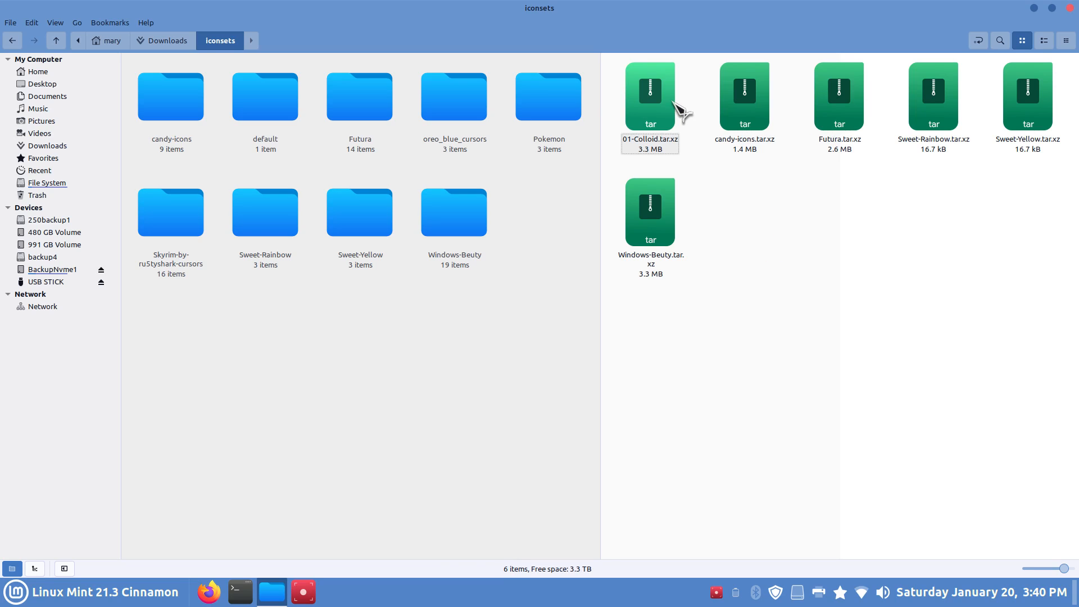
View the contents of the 01-Colloid.tar.xz archive and close the archive window
double_click(643, 100)
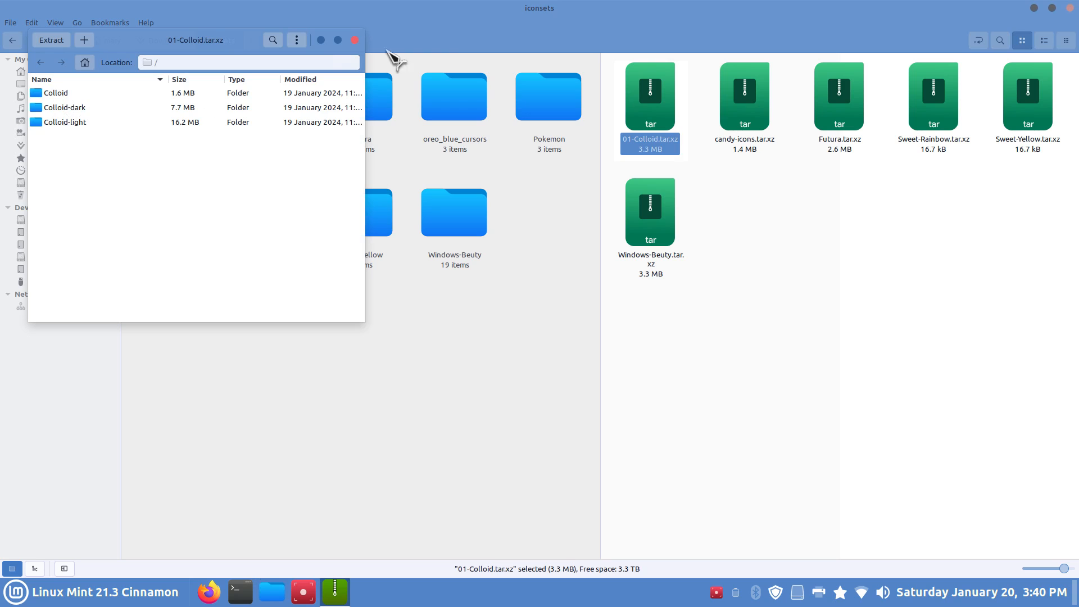
click(354, 40)
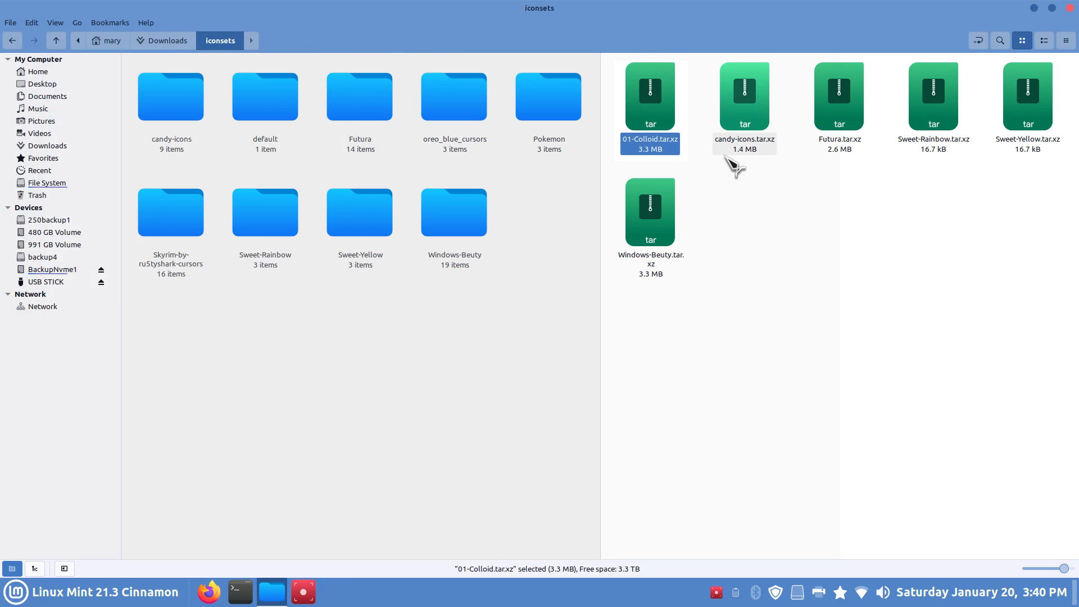
Extract 01-Colloid.tar.xz in the iconsets folder and move the extracted 01-Colloid folder into .icons
right_click(655, 101)
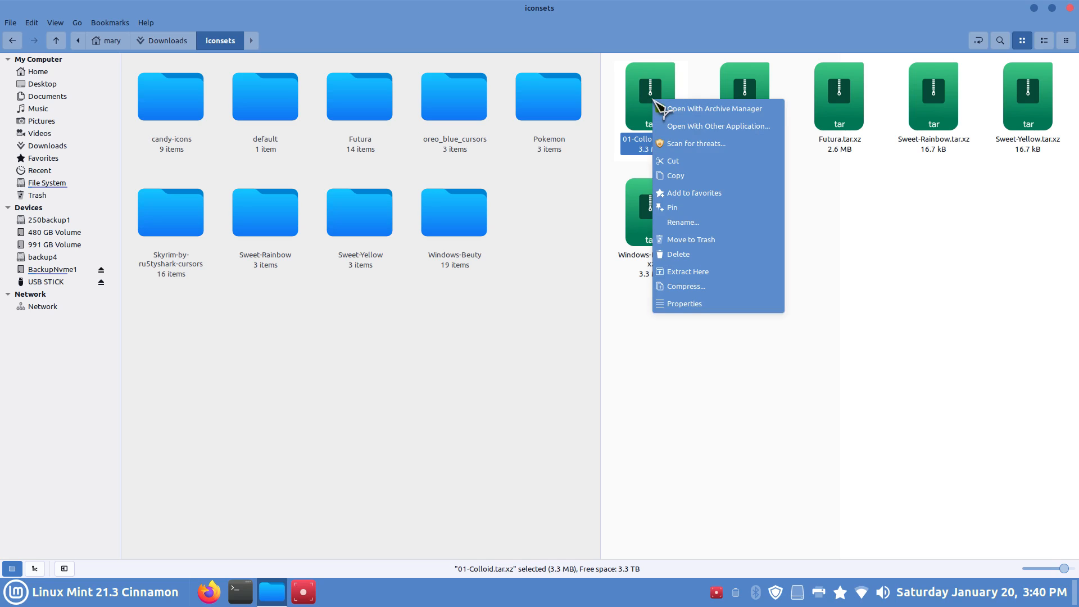
click(709, 272)
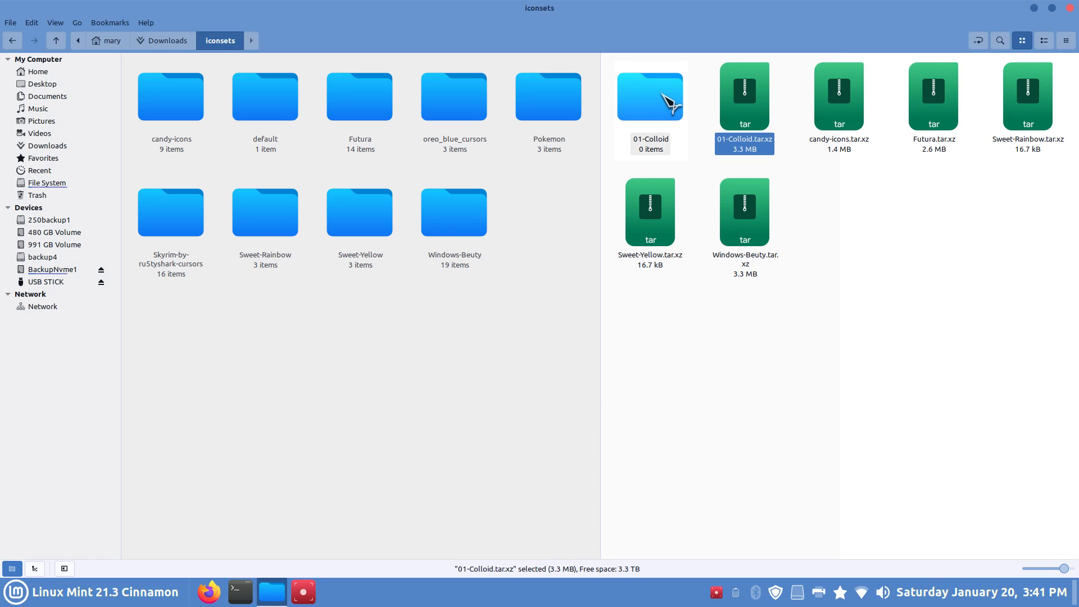
click(185, 166)
click(645, 163)
drag(652, 98, 388, 318)
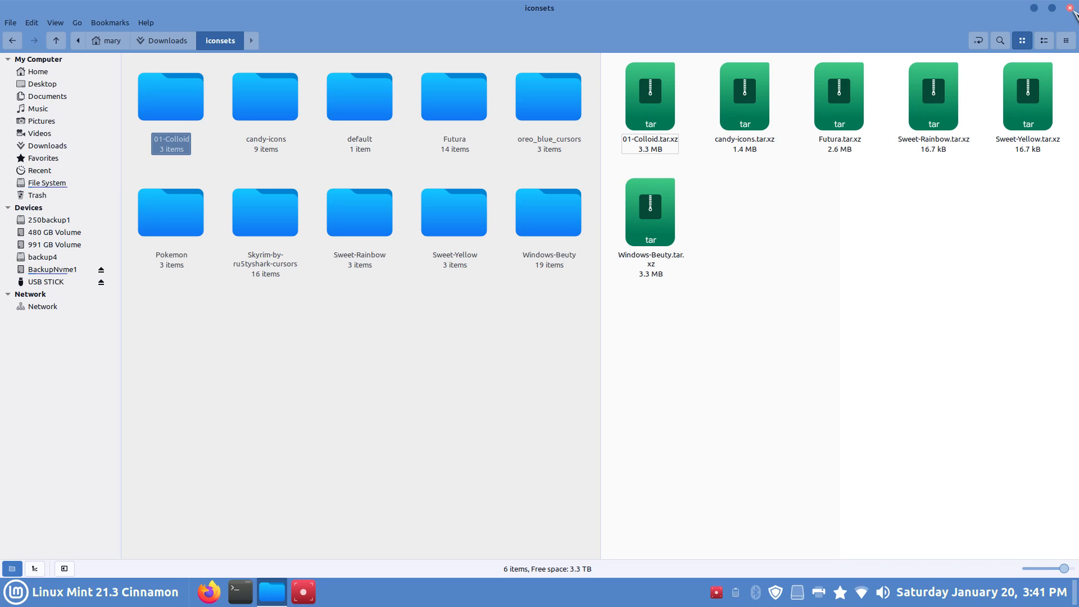
Check the available icon themes for Colloid in the Themes section of System Settings, keeping the current choice, and close the settings
right_click(616, 591)
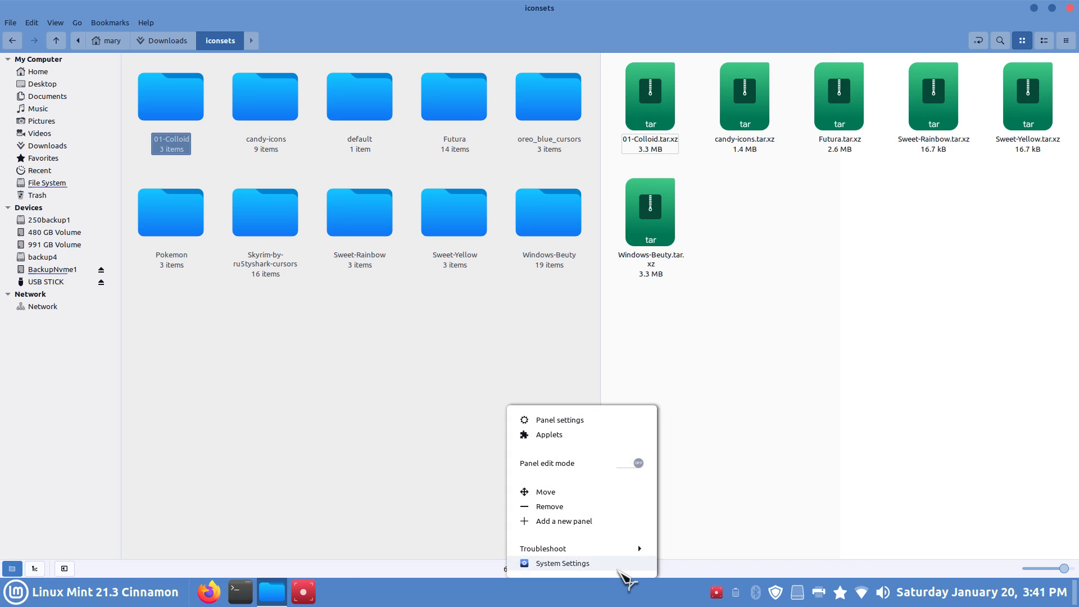
click(698, 424)
click(558, 203)
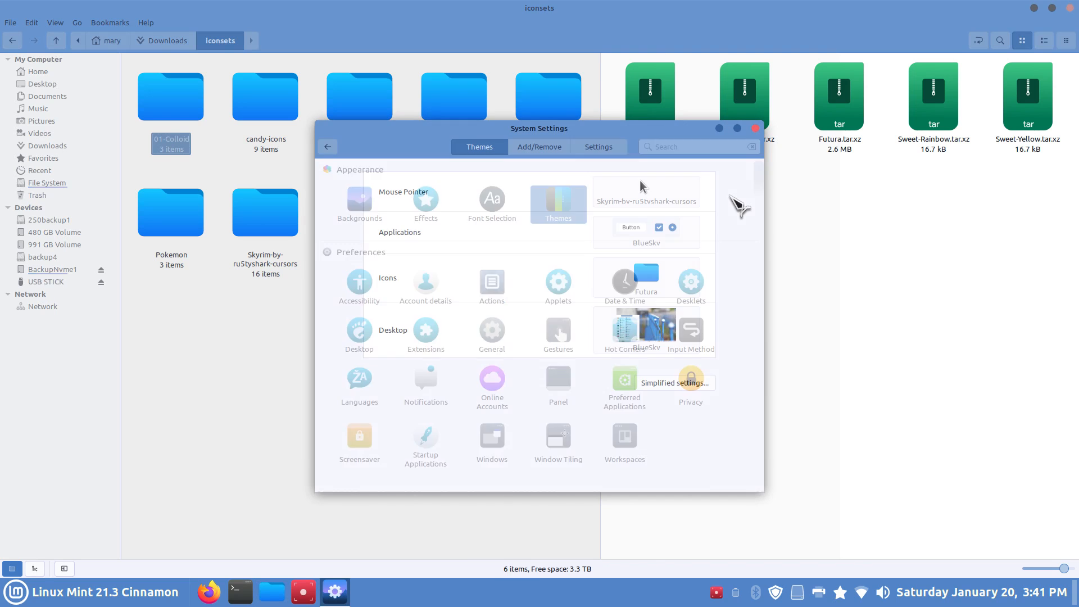
click(646, 277)
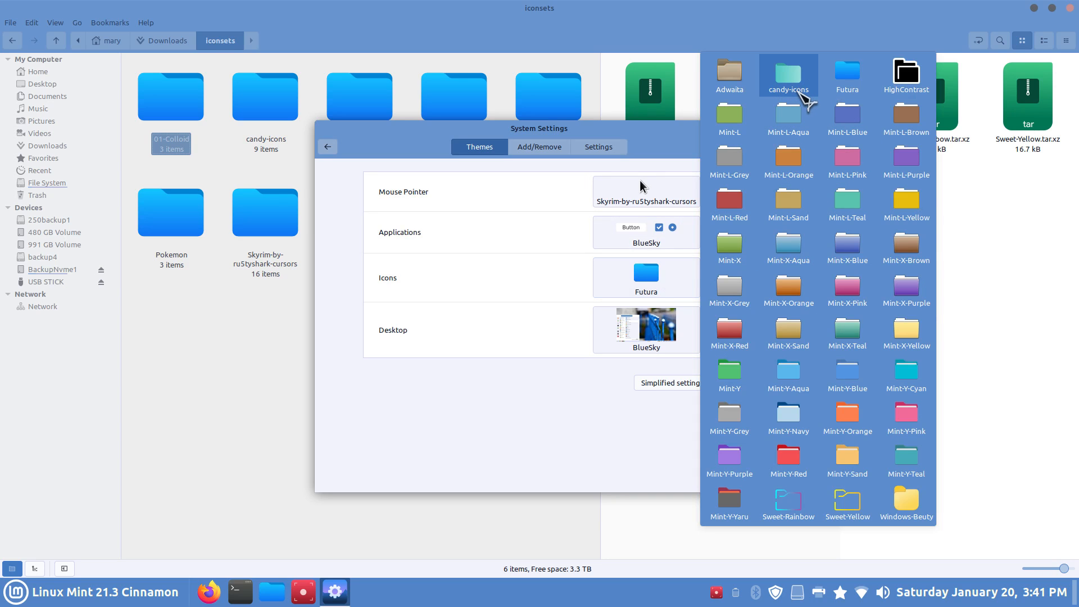
click(680, 141)
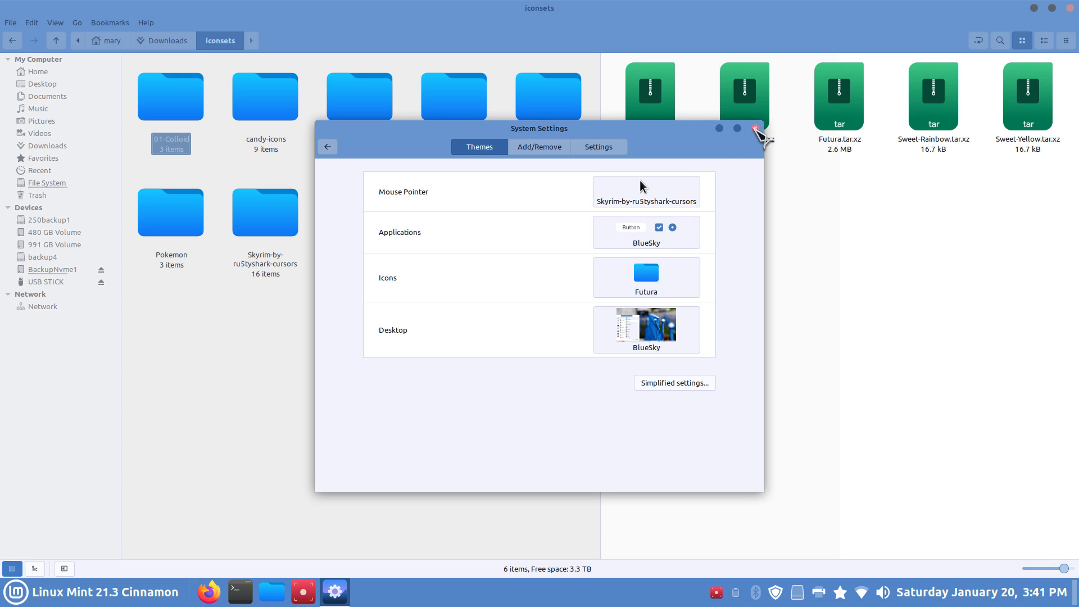
click(756, 128)
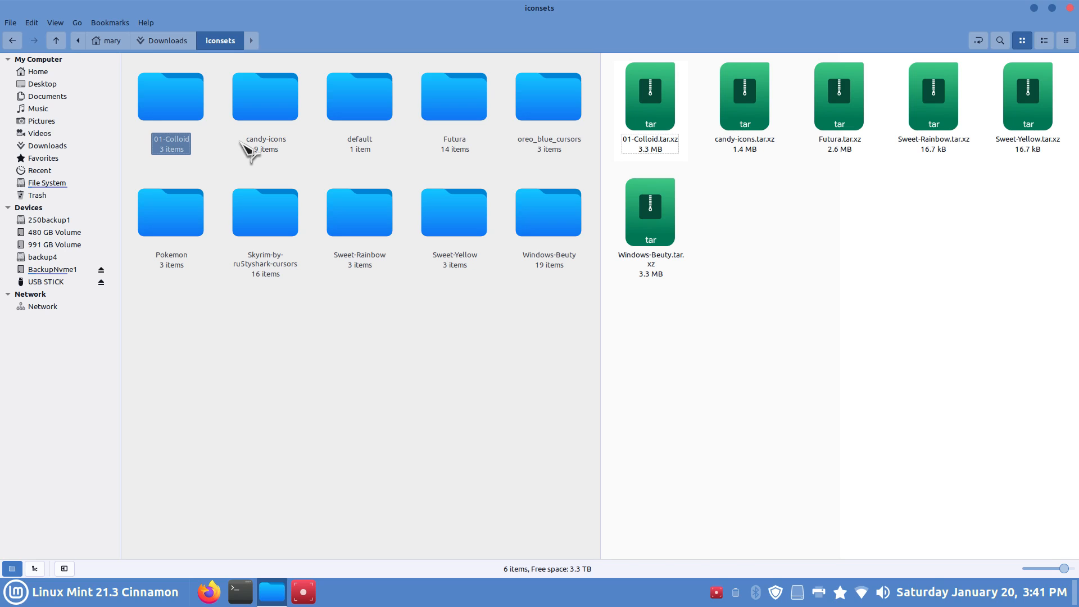
Look inside the 01-Colloid folder in .icons and return to .icons
click(174, 99)
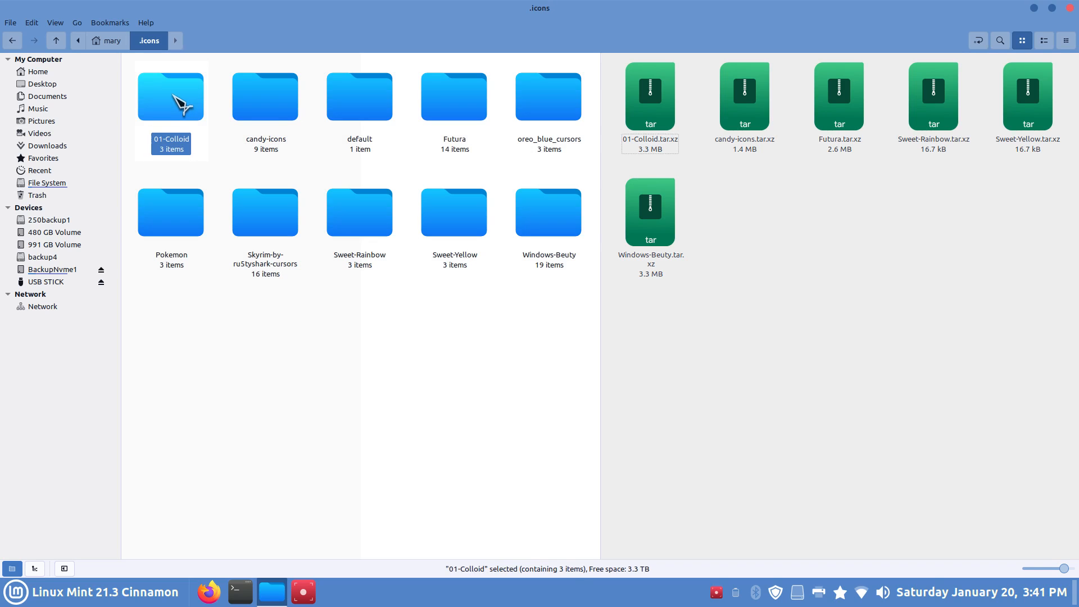
double_click(169, 103)
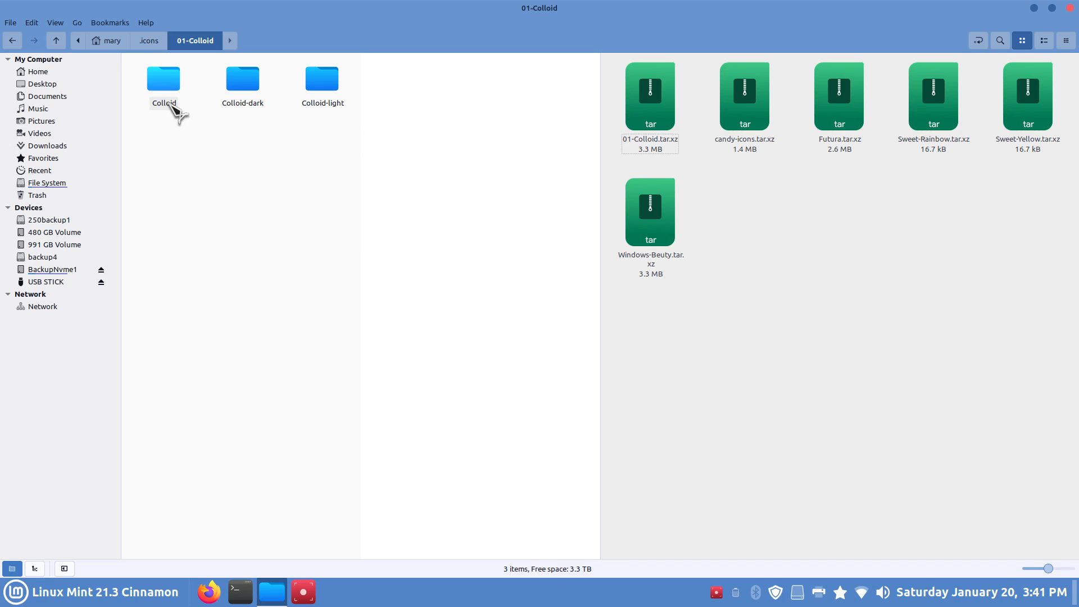
click(150, 41)
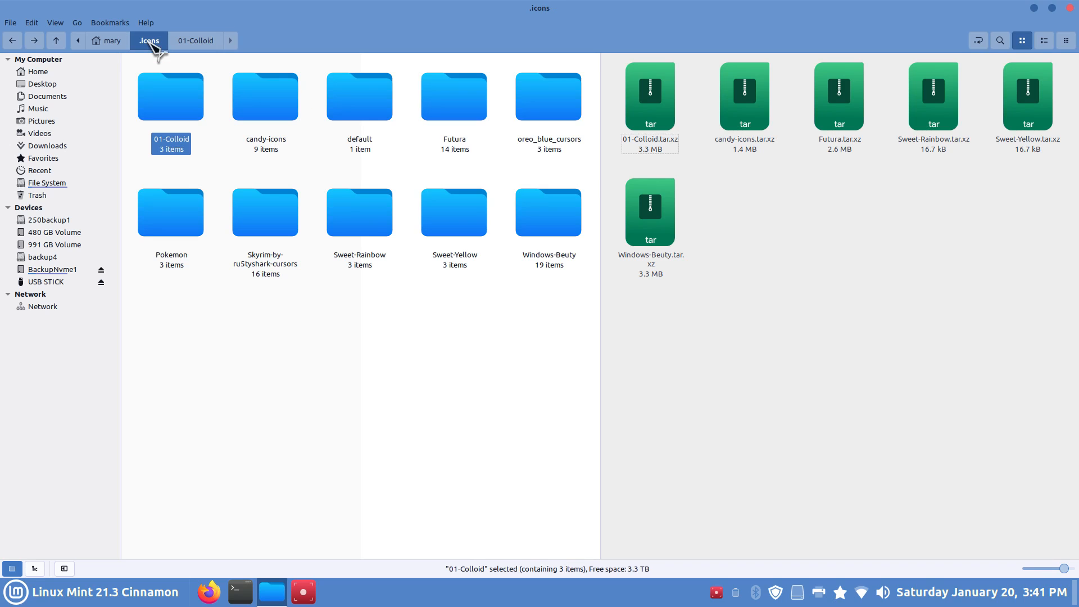
Move the Colloid, Colloid-dark and Colloid-light folders from inside 01-Colloid up into the .icons folder
double_click(175, 113)
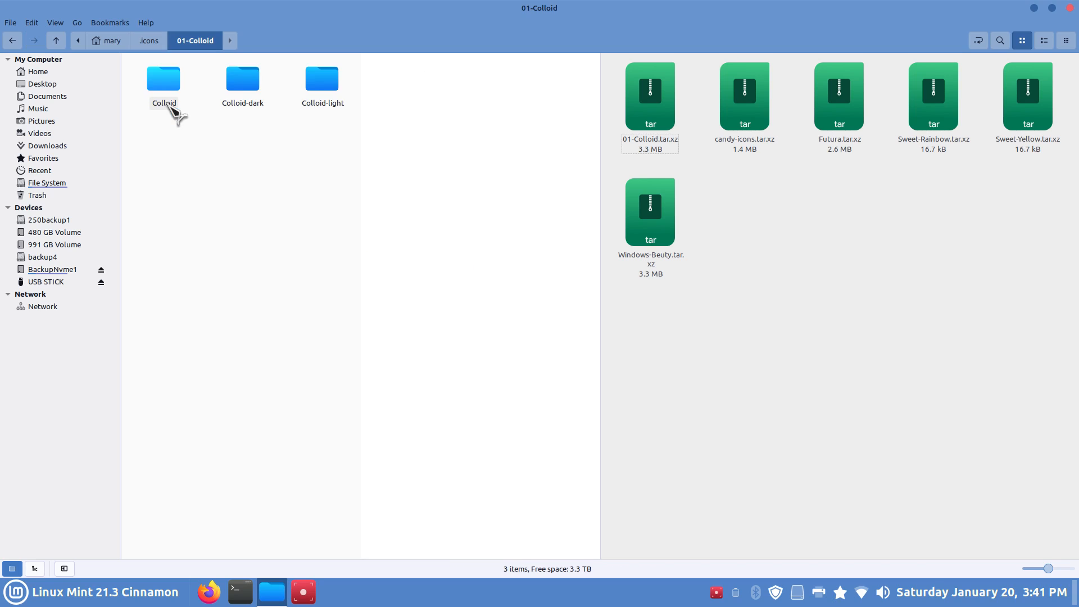
drag(398, 72, 145, 113)
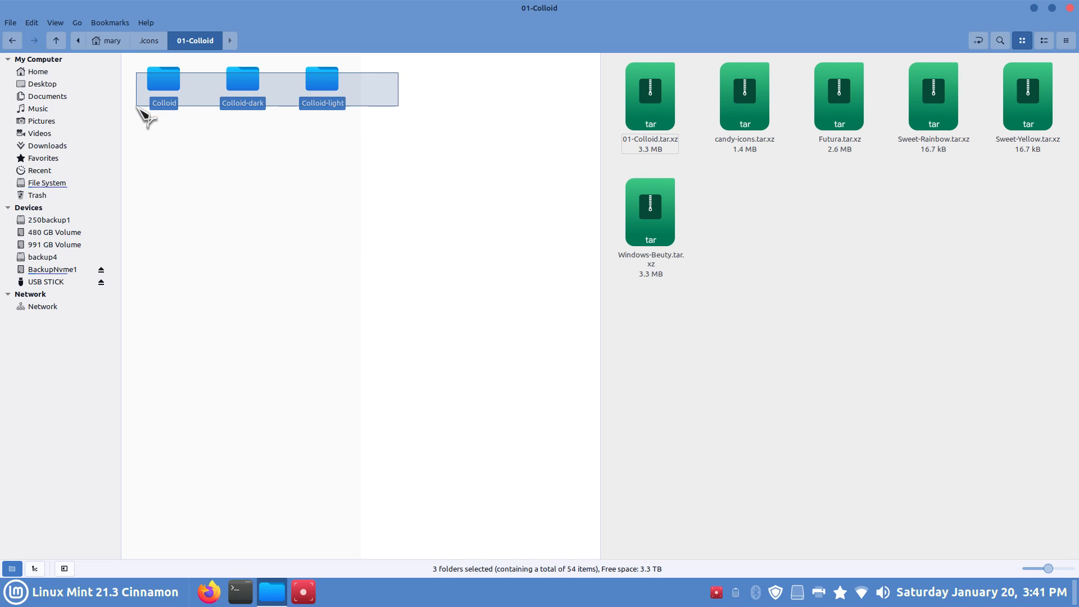
right_click(159, 85)
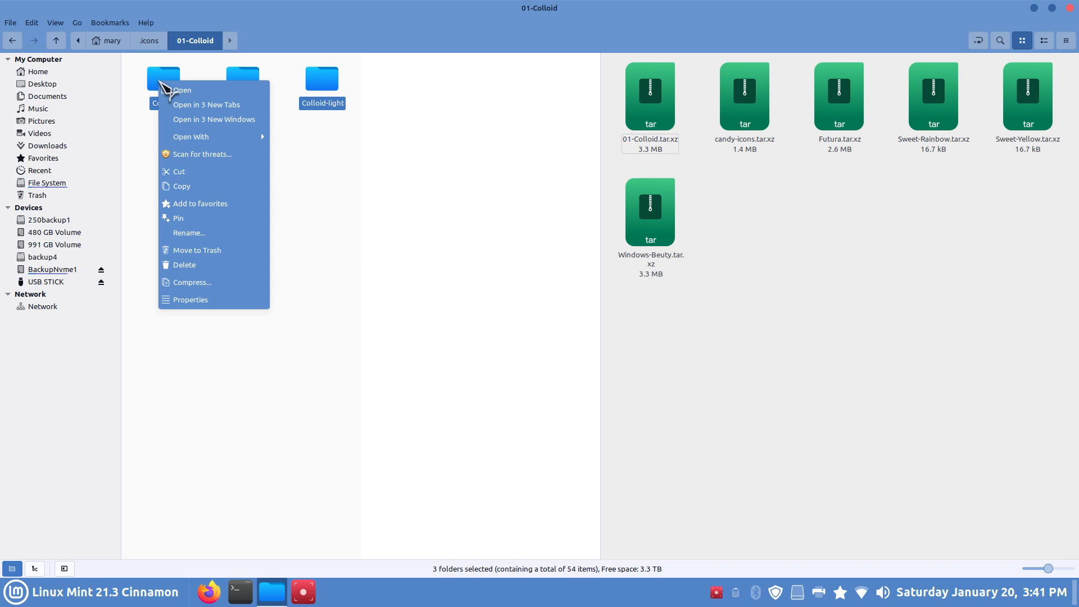
click(198, 171)
click(147, 45)
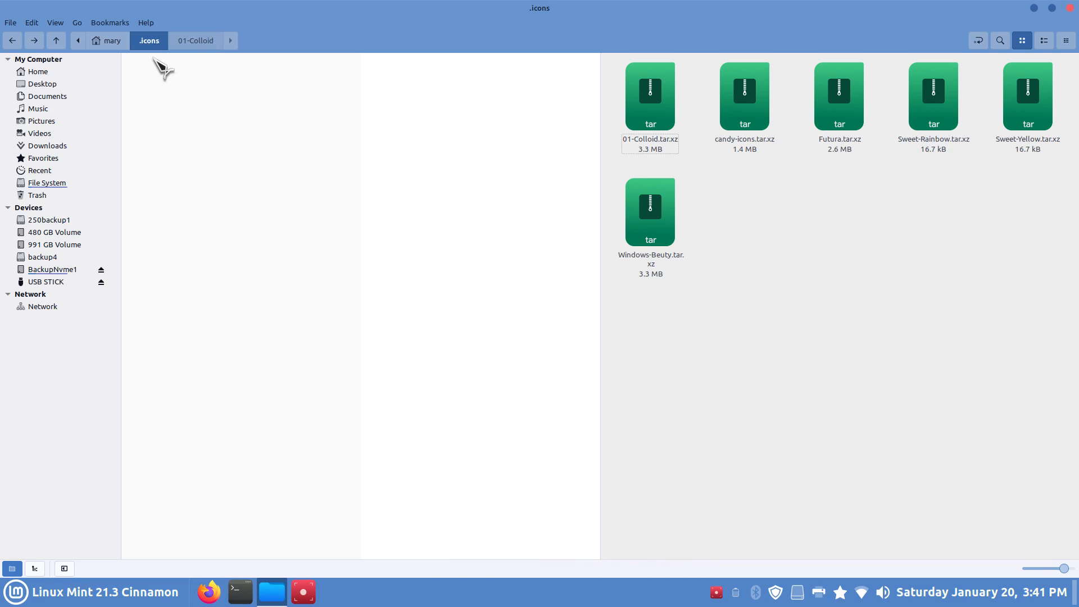
right_click(209, 300)
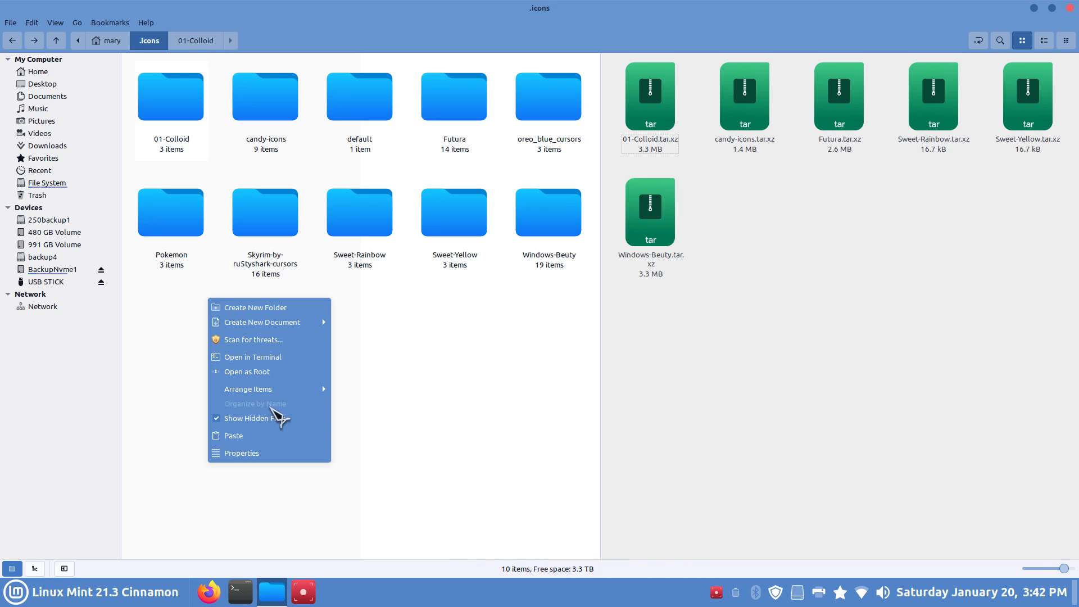
click(266, 435)
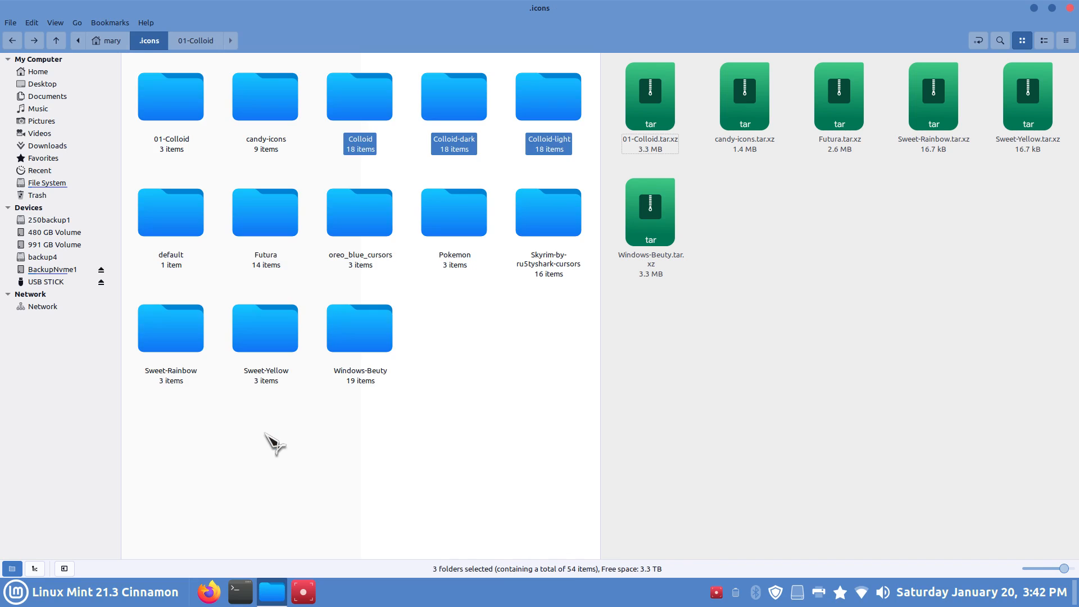
Check the contents of the 01-Colloid folder and delete the folder from .icons
double_click(170, 108)
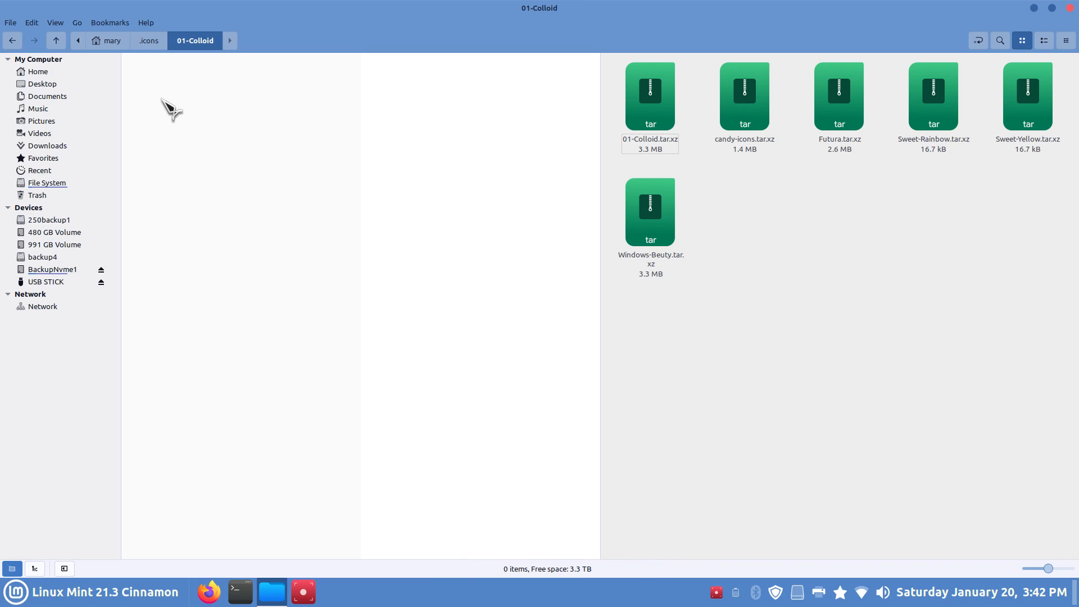
click(148, 43)
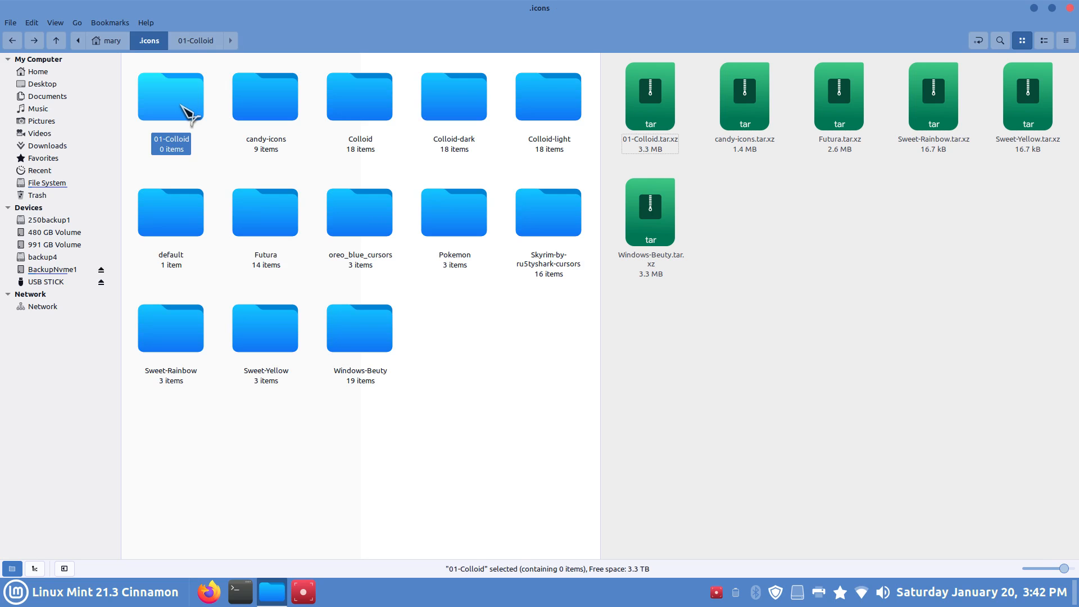
key(Delete)
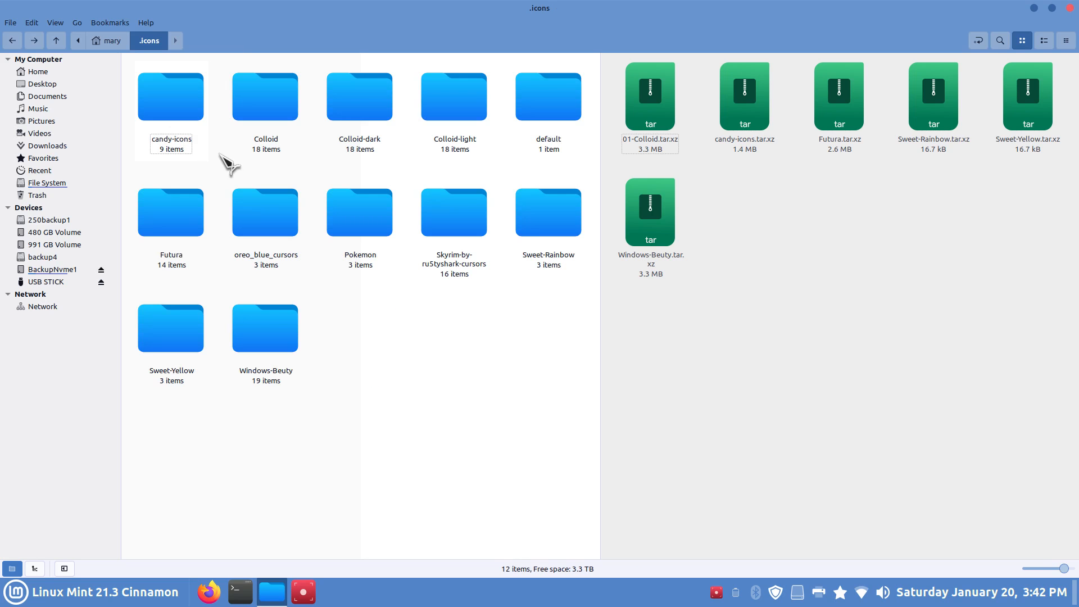
click(279, 114)
click(356, 102)
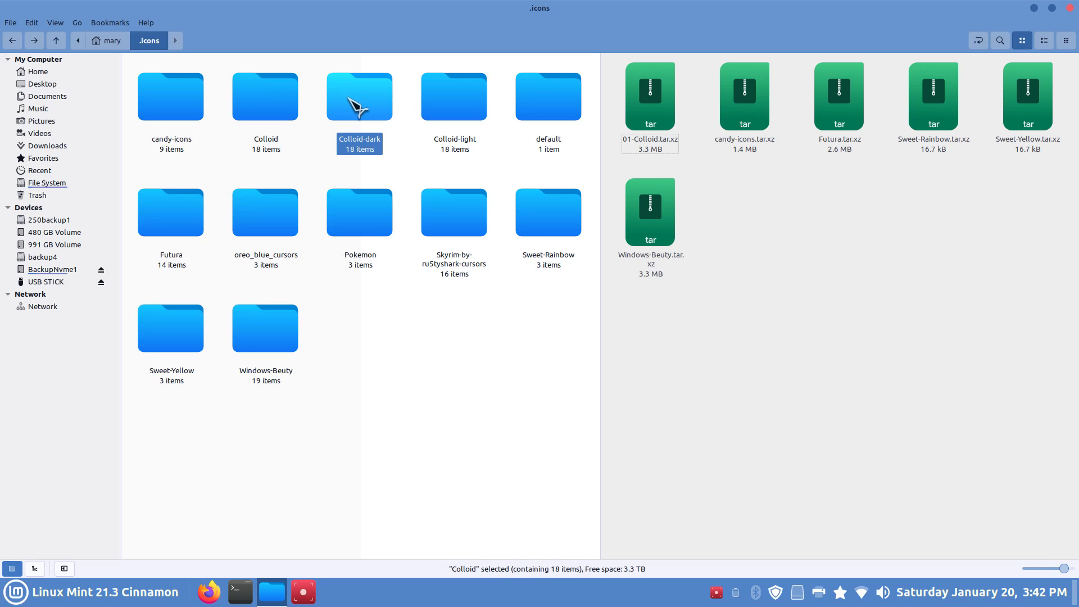
click(441, 111)
click(267, 112)
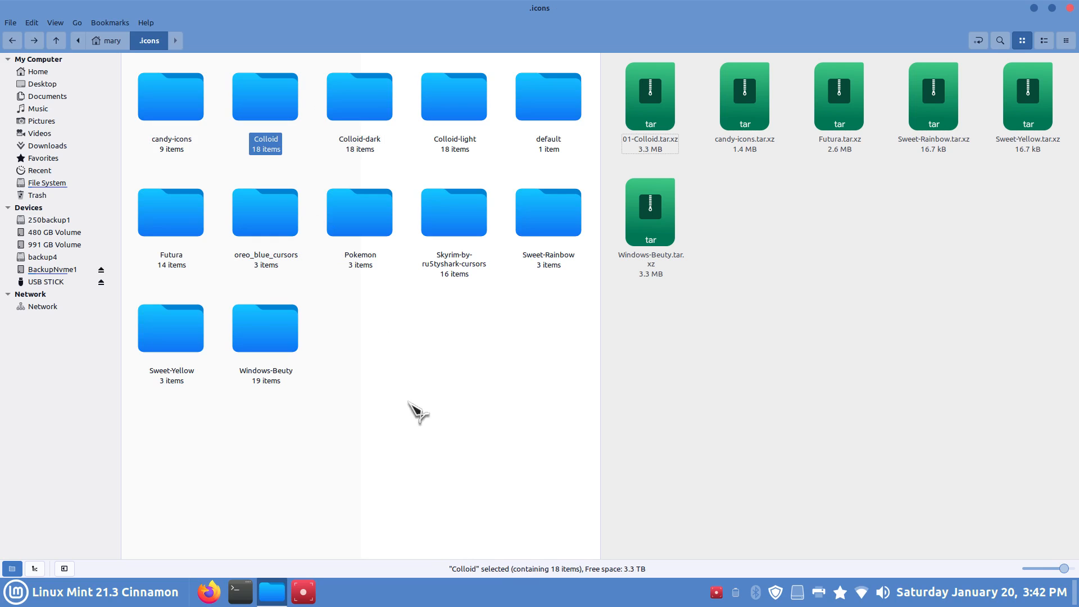
click(303, 592)
click(229, 73)
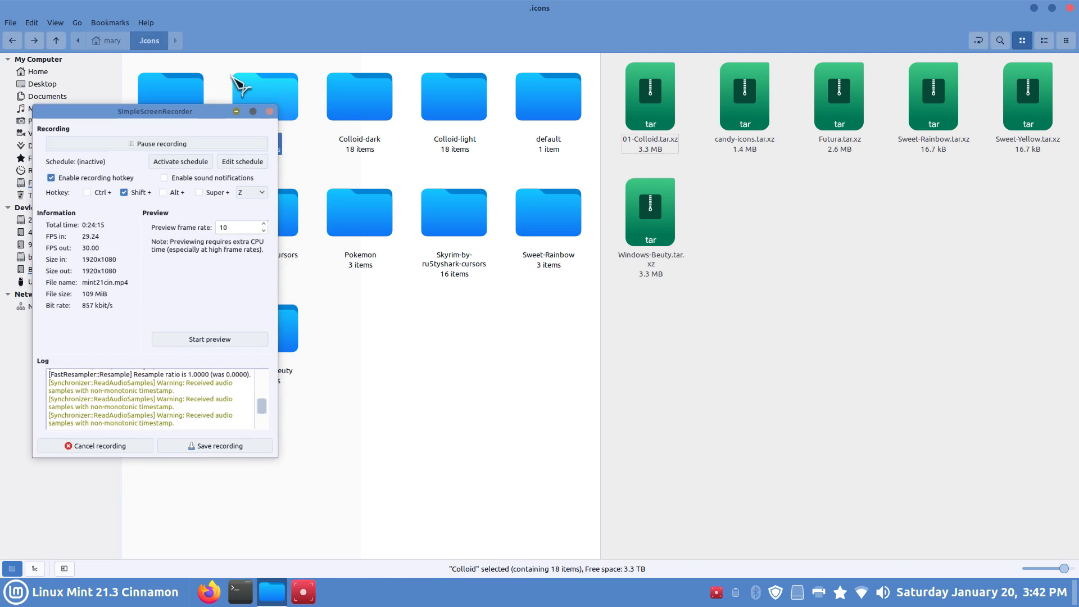
Open the Themes section of System Settings and set the icon theme to Colloid
right_click(430, 587)
click(451, 565)
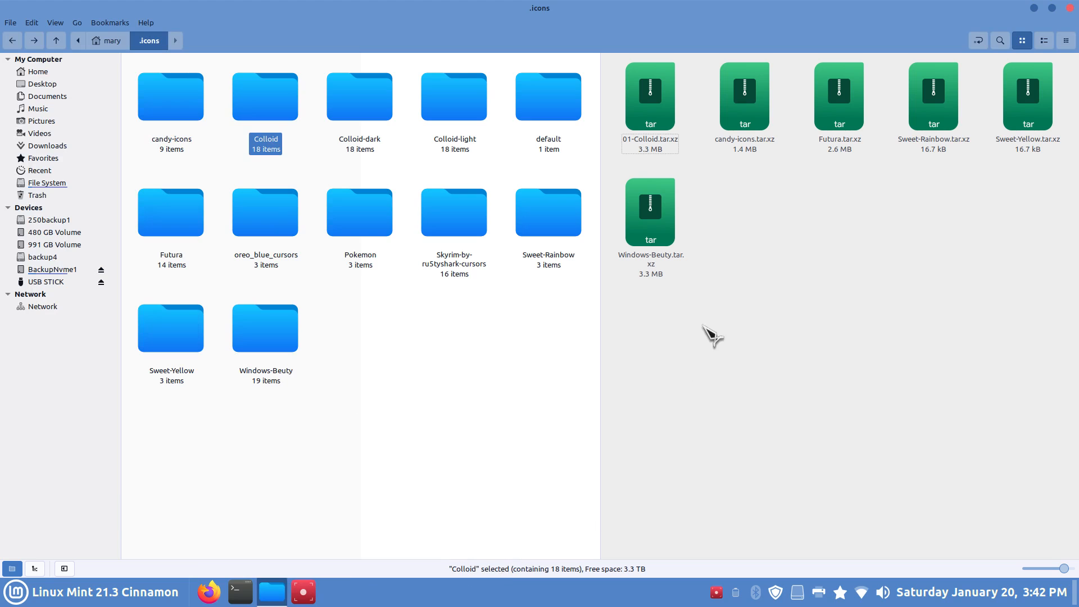
click(560, 203)
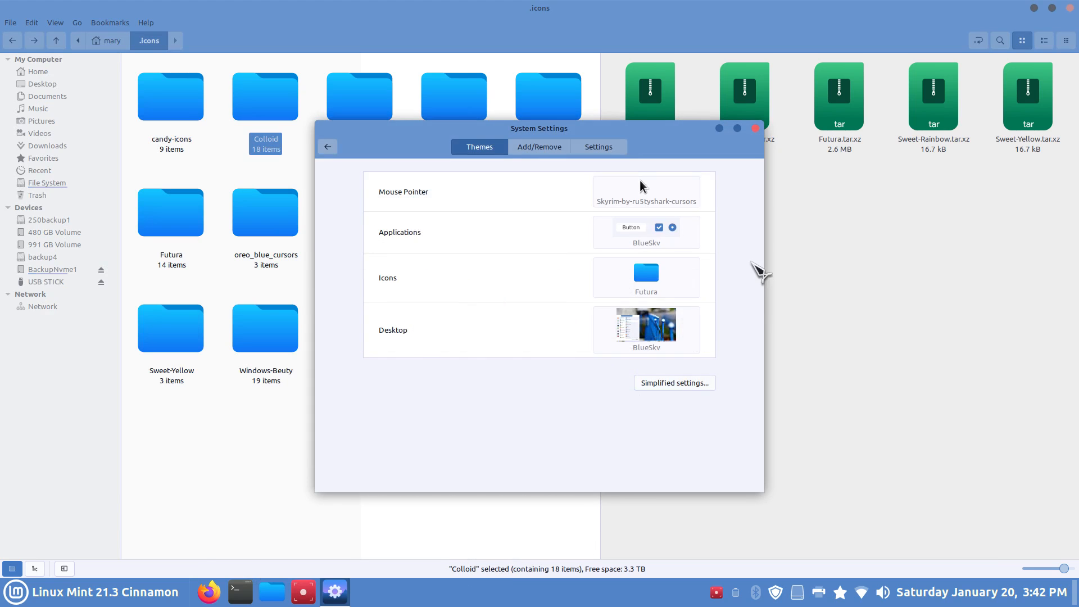
click(655, 289)
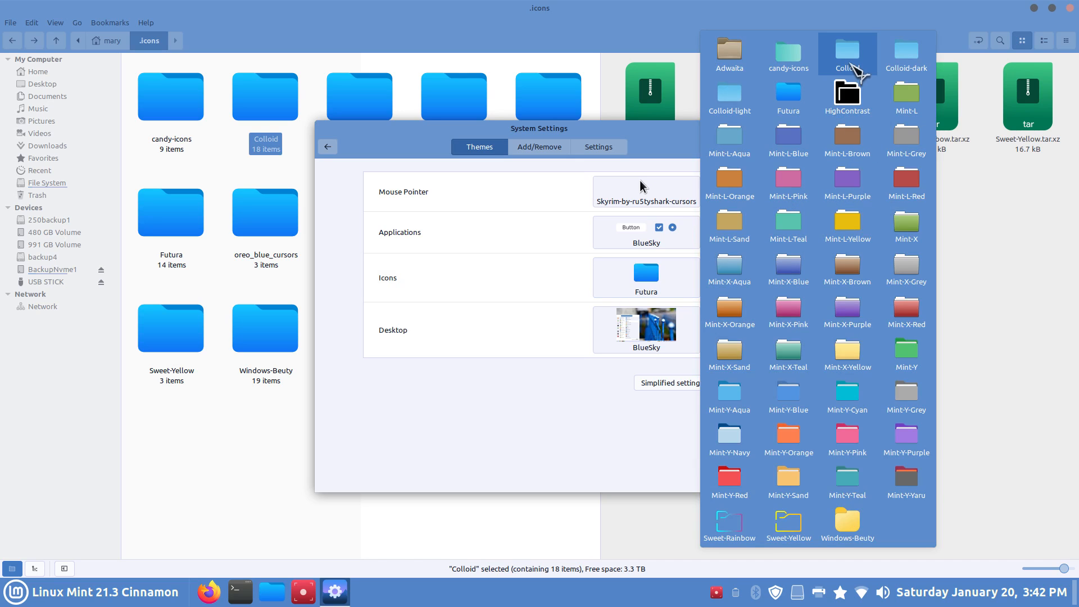
click(849, 62)
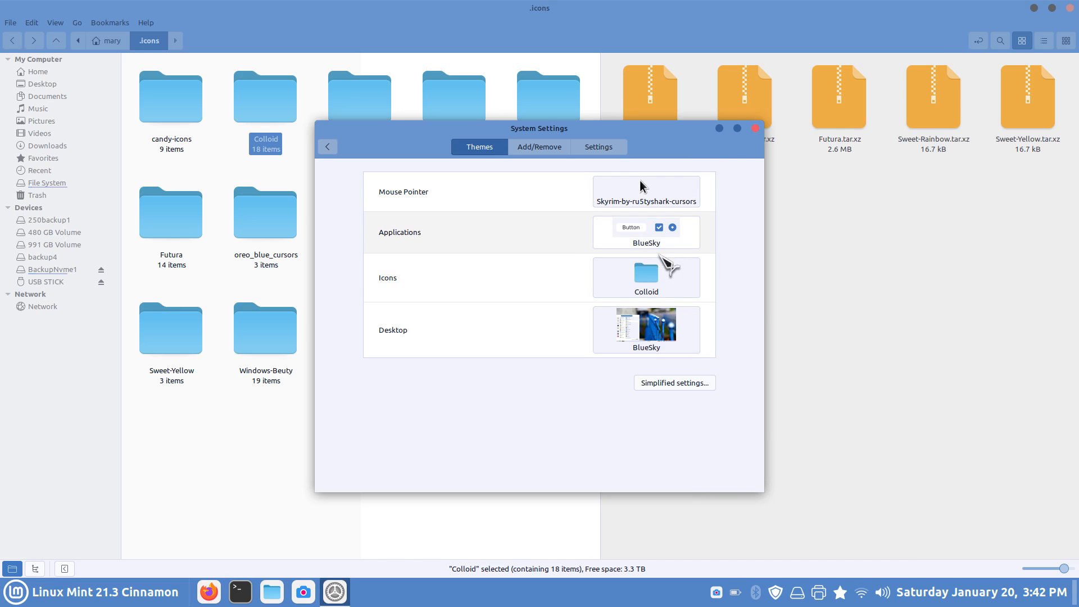
Try the Colloid-dark icon theme, followed by Colloid-light
click(672, 273)
click(906, 55)
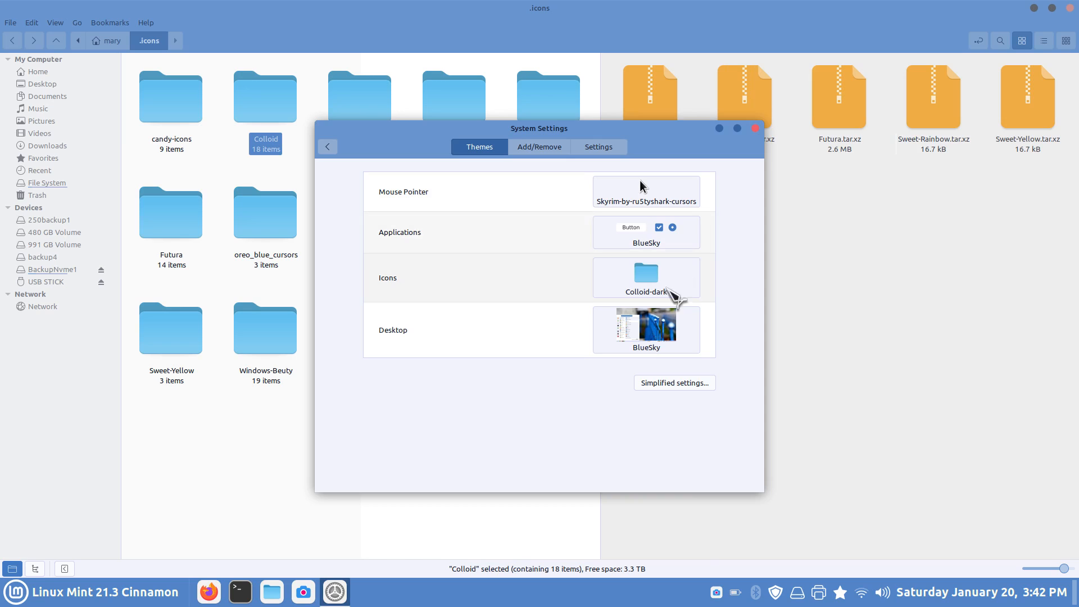
click(649, 285)
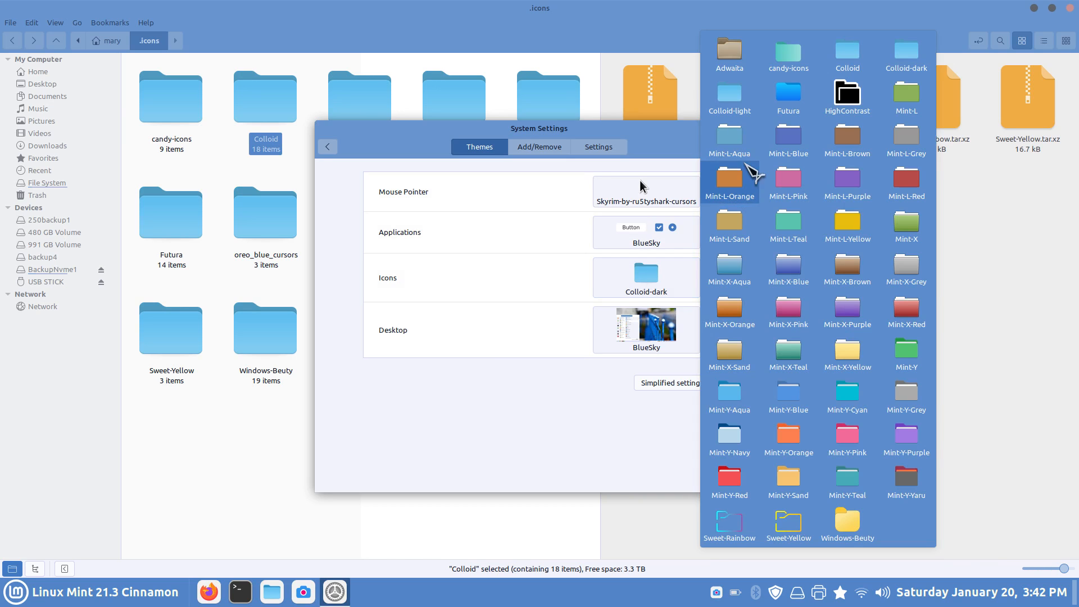
click(734, 107)
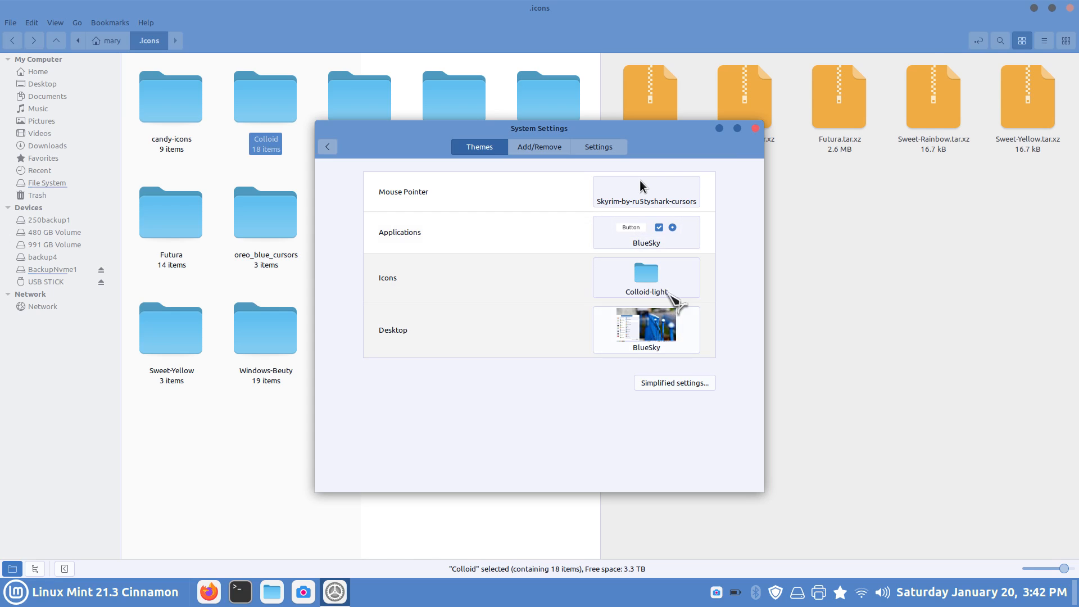
Set the icon theme back to Futura and move the System Settings window off the .icons folder view
click(678, 284)
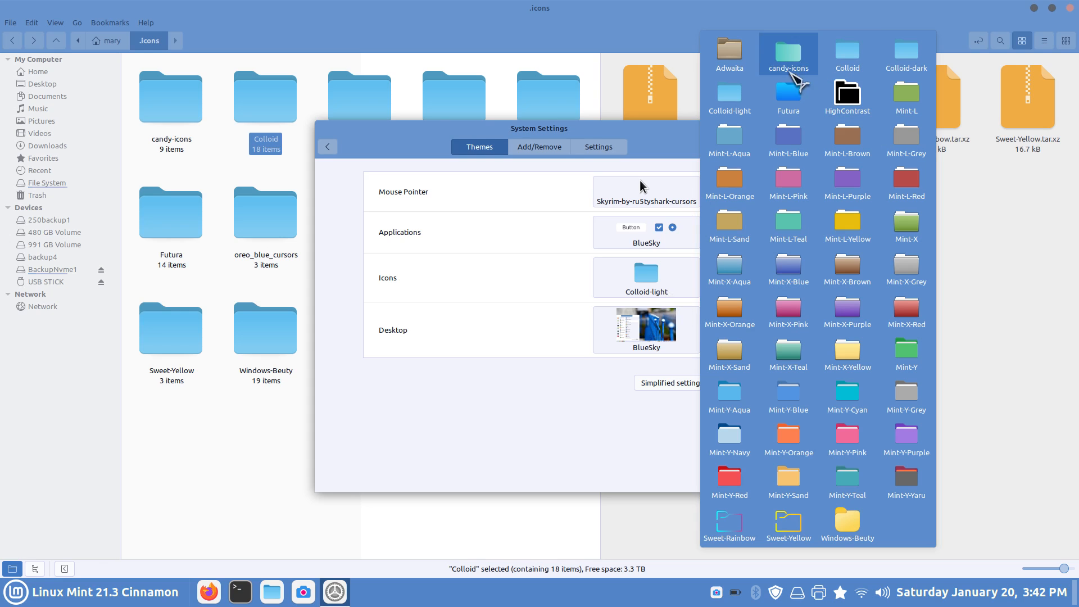
click(789, 96)
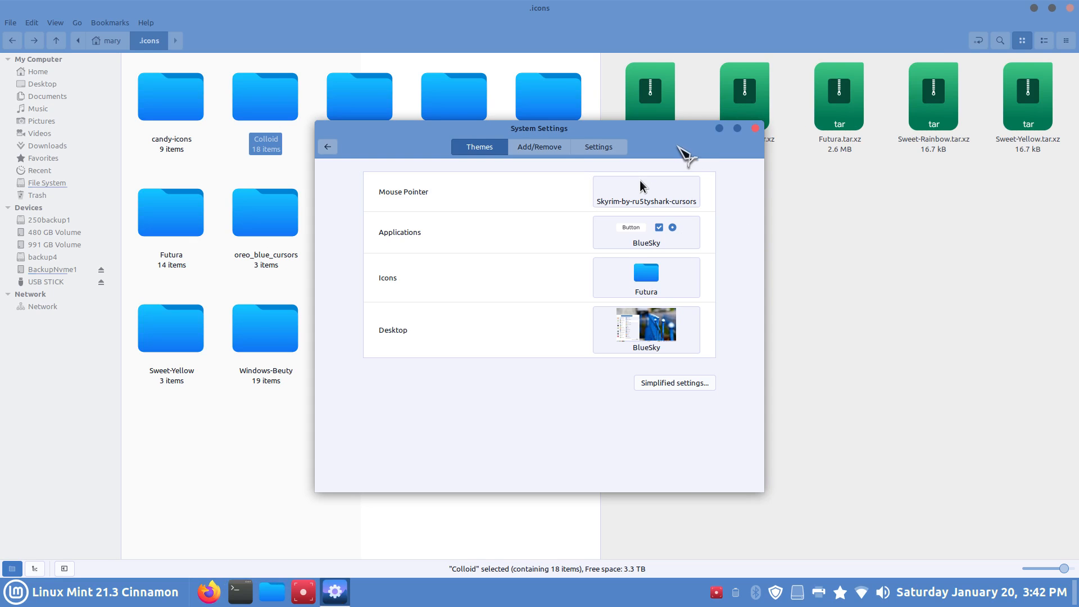
drag(658, 131, 904, 241)
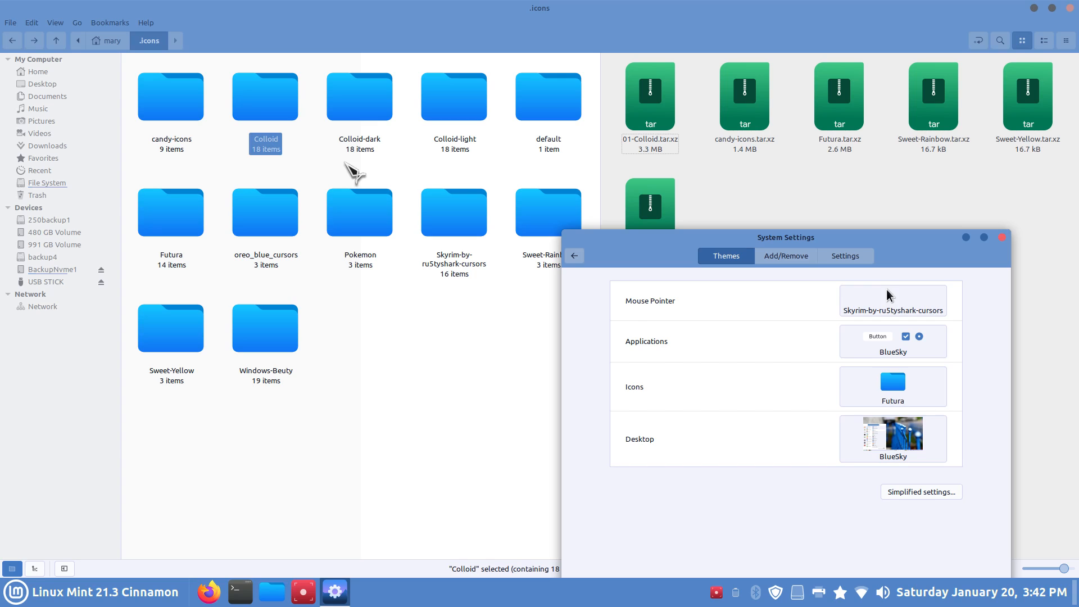
Delete the Colloid, Colloid-dark and Colloid-light folders together from .icons
click(349, 164)
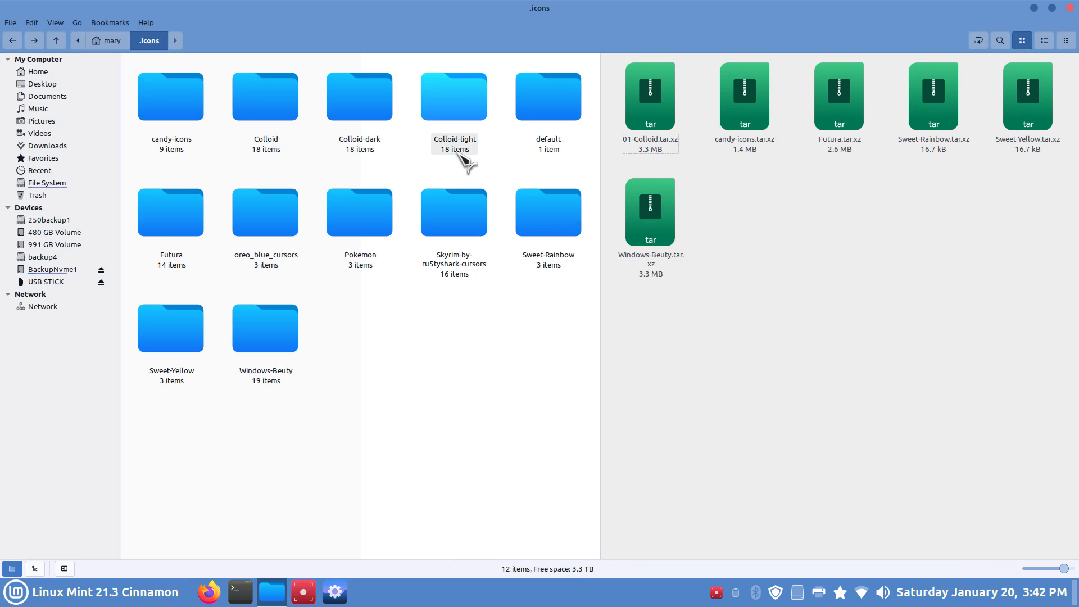
click(448, 92)
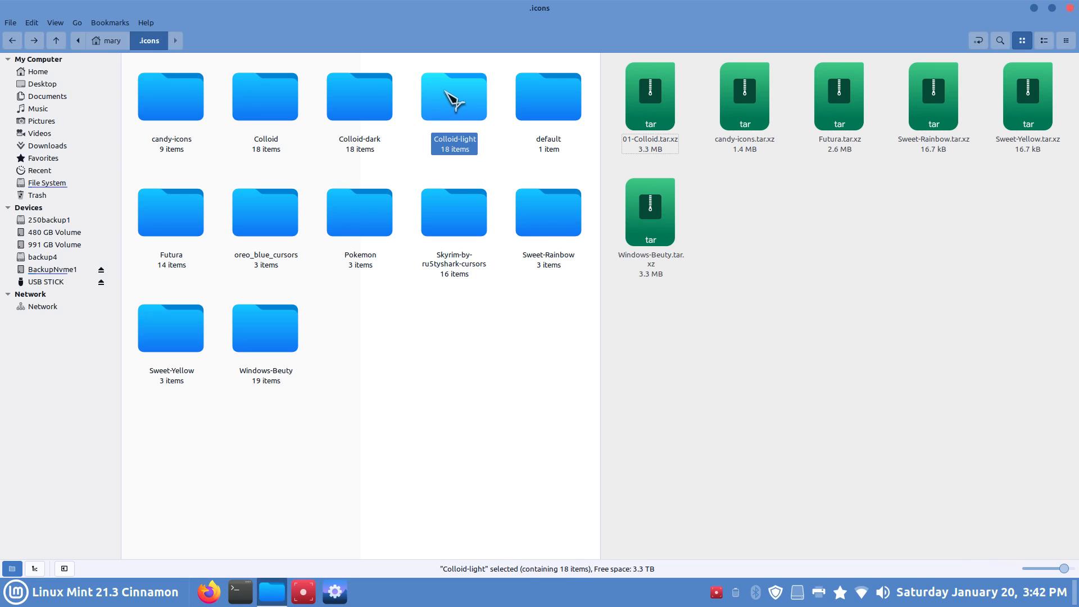
ctrl+click(368, 103)
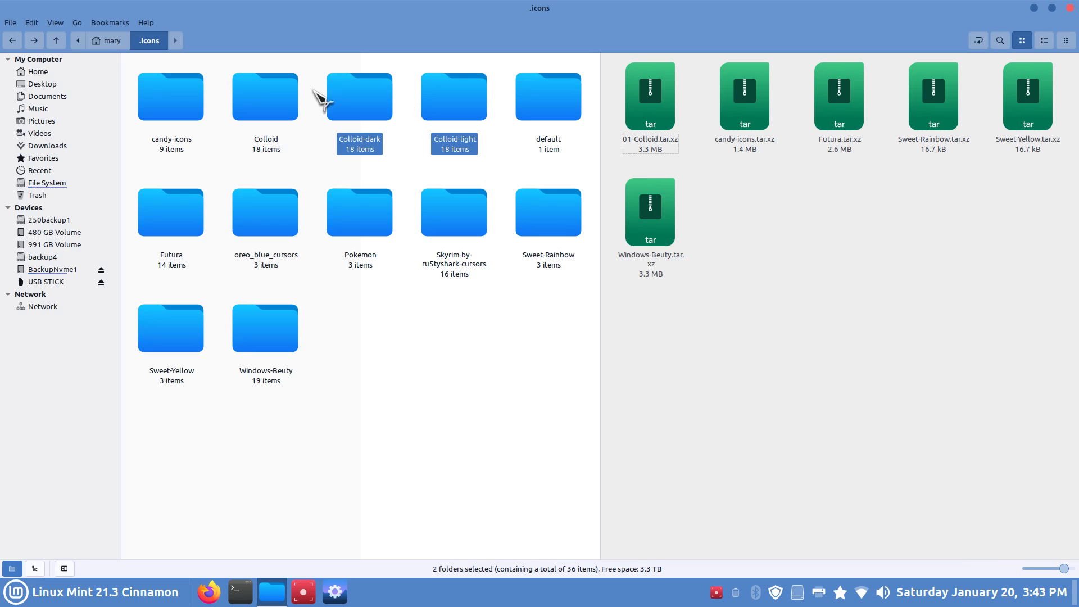
ctrl+click(293, 104)
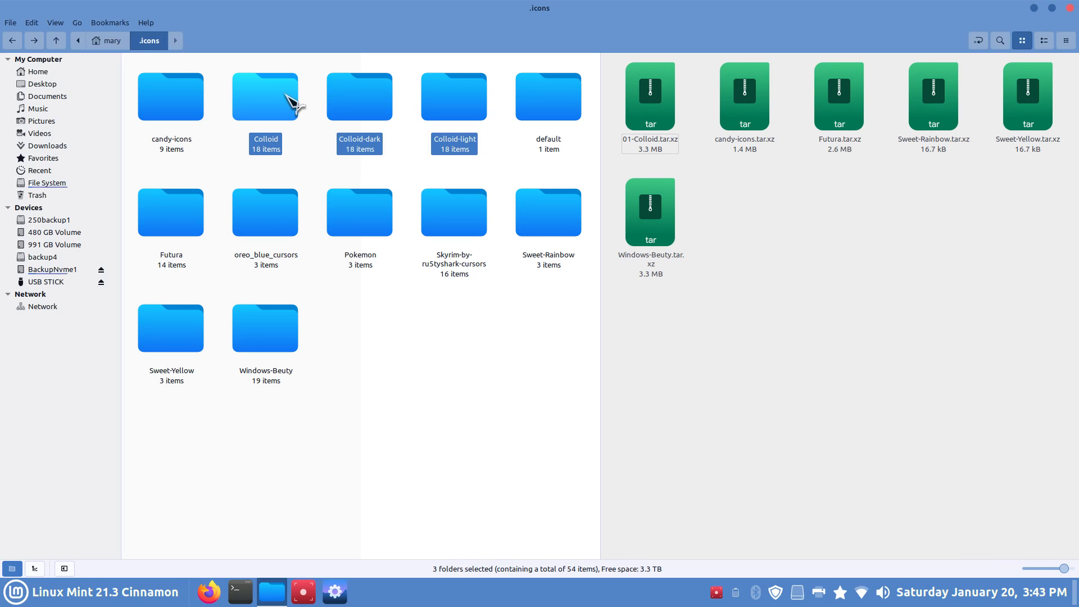
key(Delete)
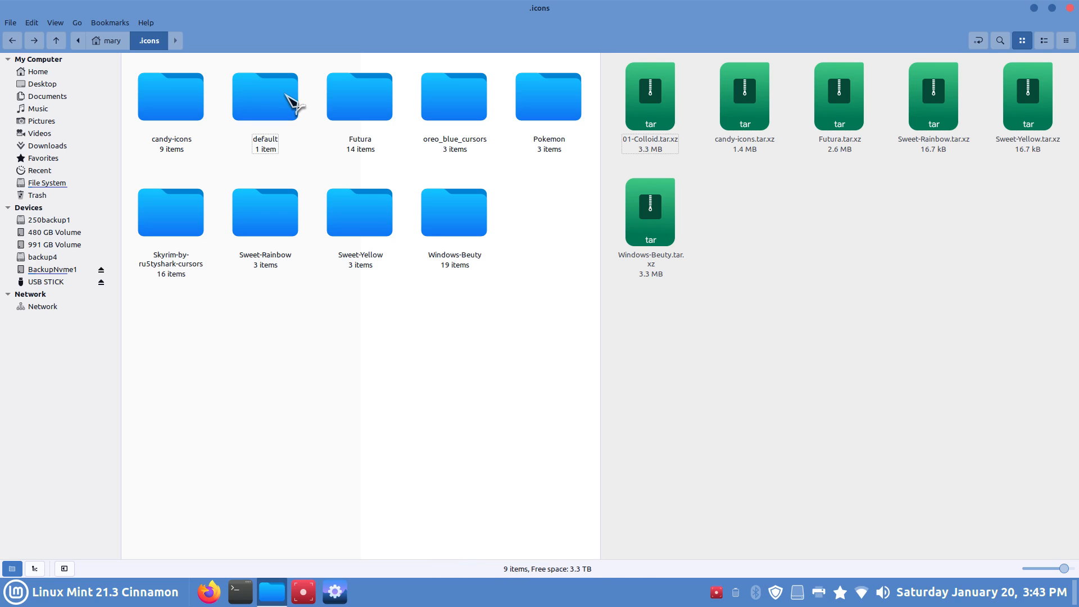
Reload the Themes section of System Settings, check the available icon themes for Colloid, keep the current choice and close the settings
click(335, 592)
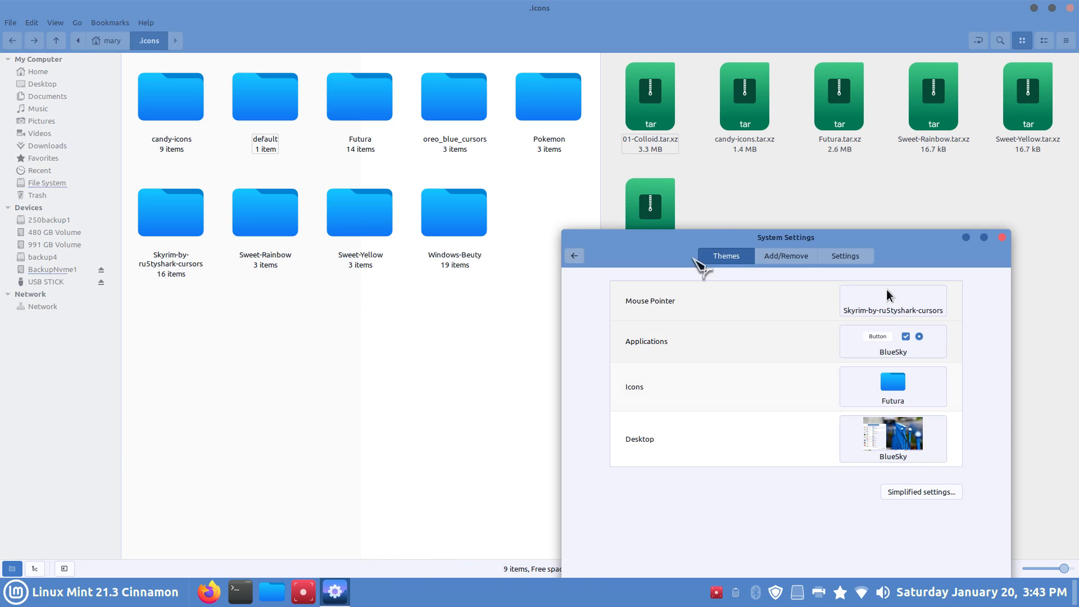
click(574, 255)
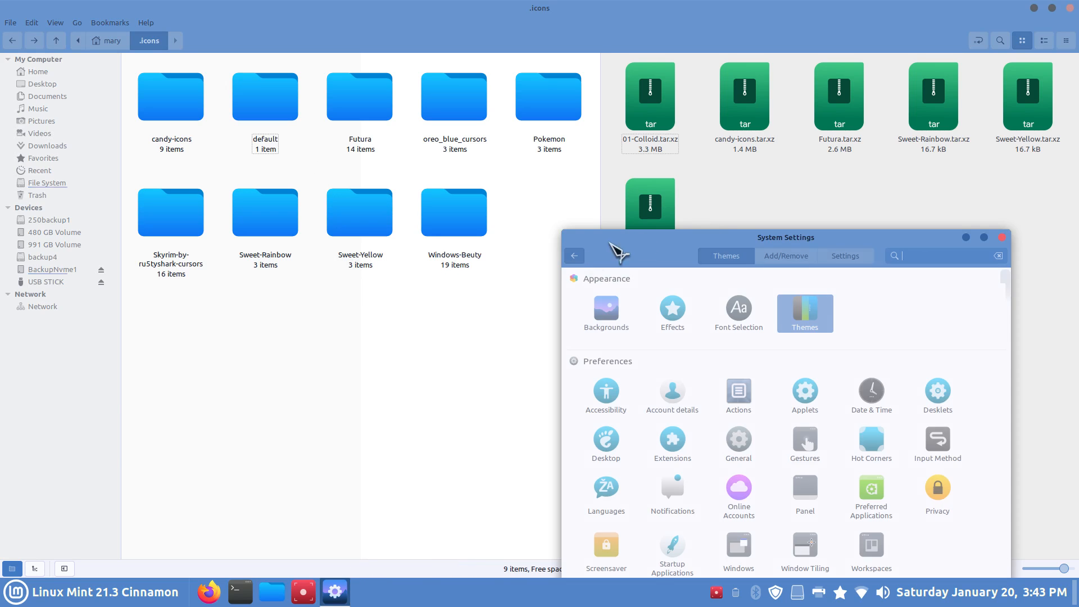
click(807, 316)
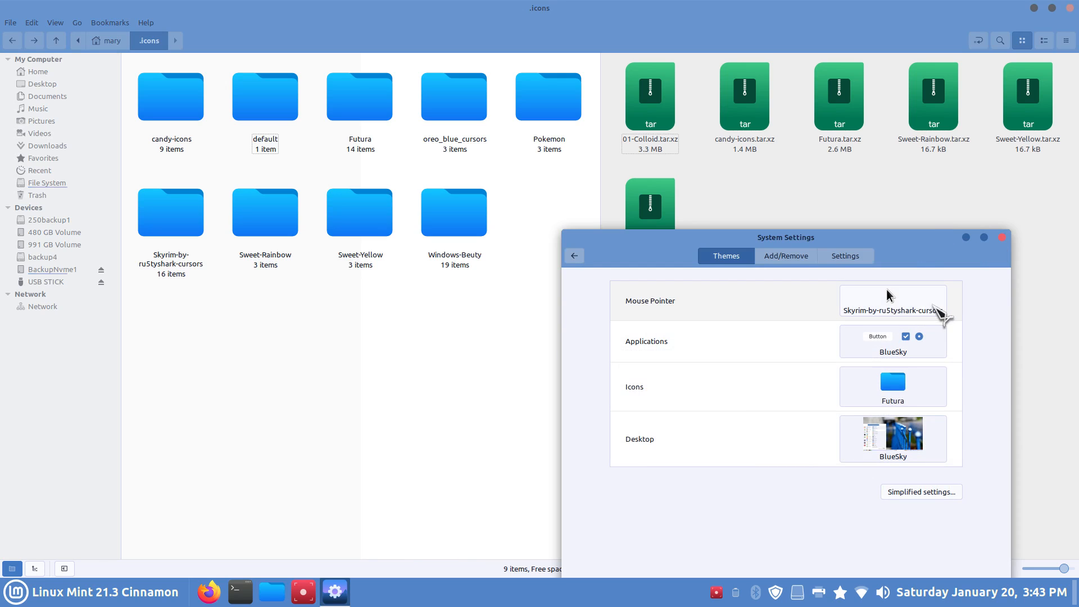
click(893, 387)
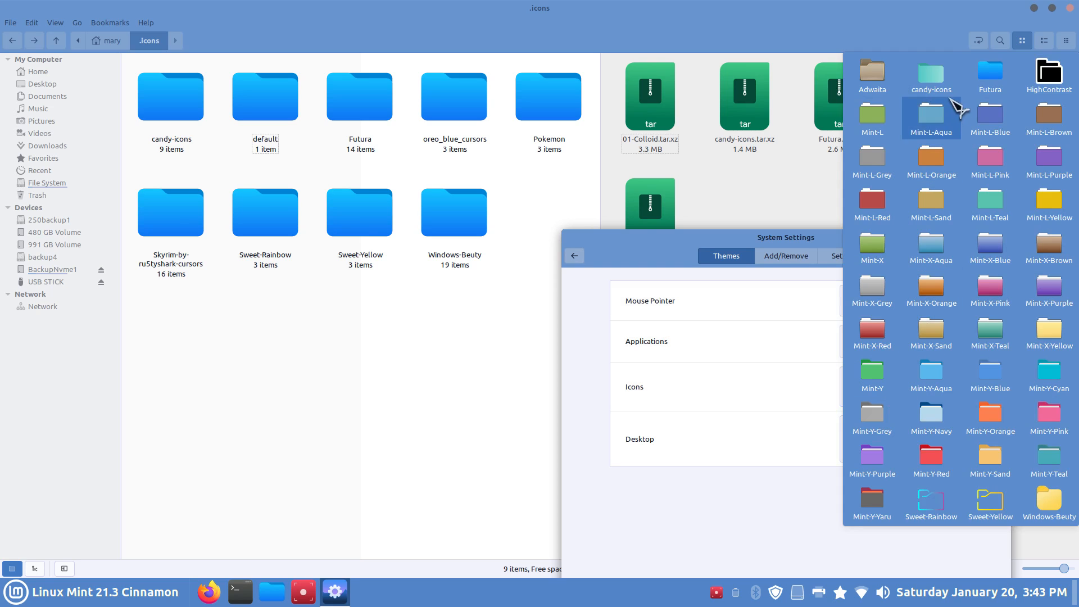
click(649, 248)
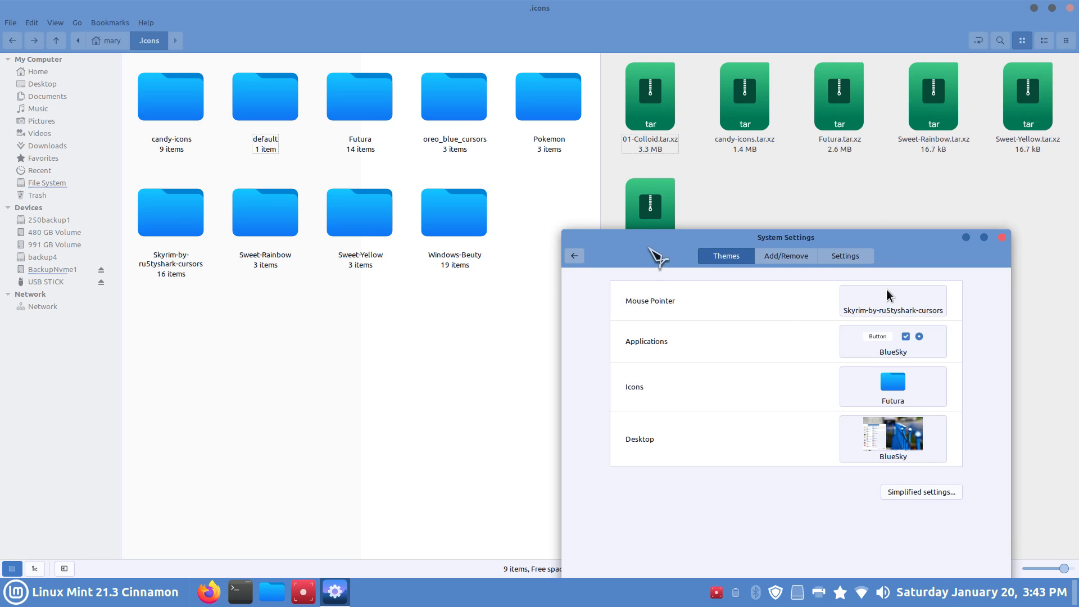
click(1002, 237)
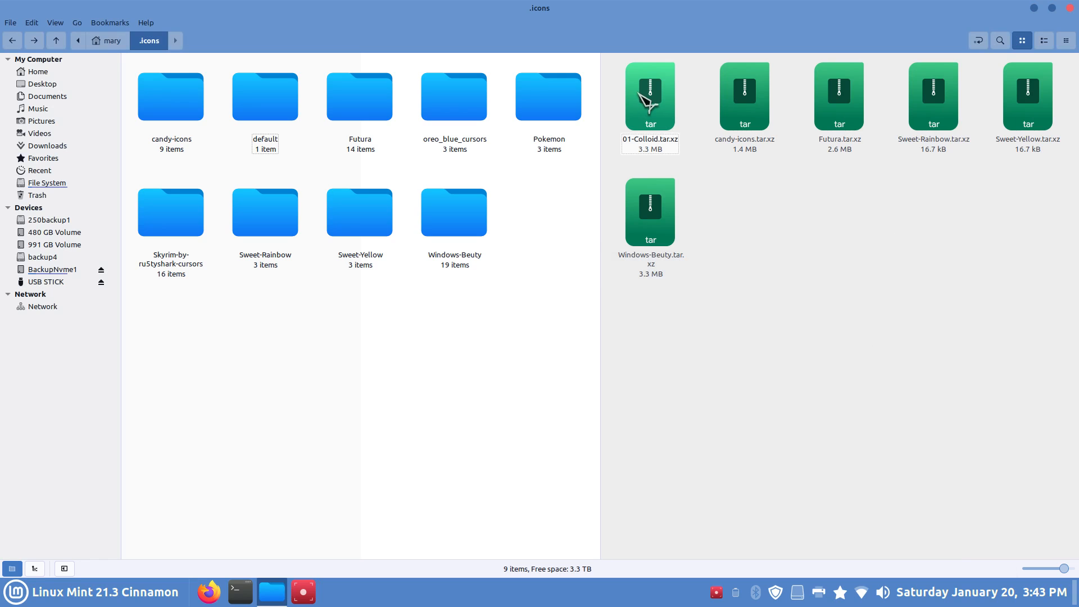
Delete the 01-Colloid.tar.xz archive from the iconsets folder
click(652, 101)
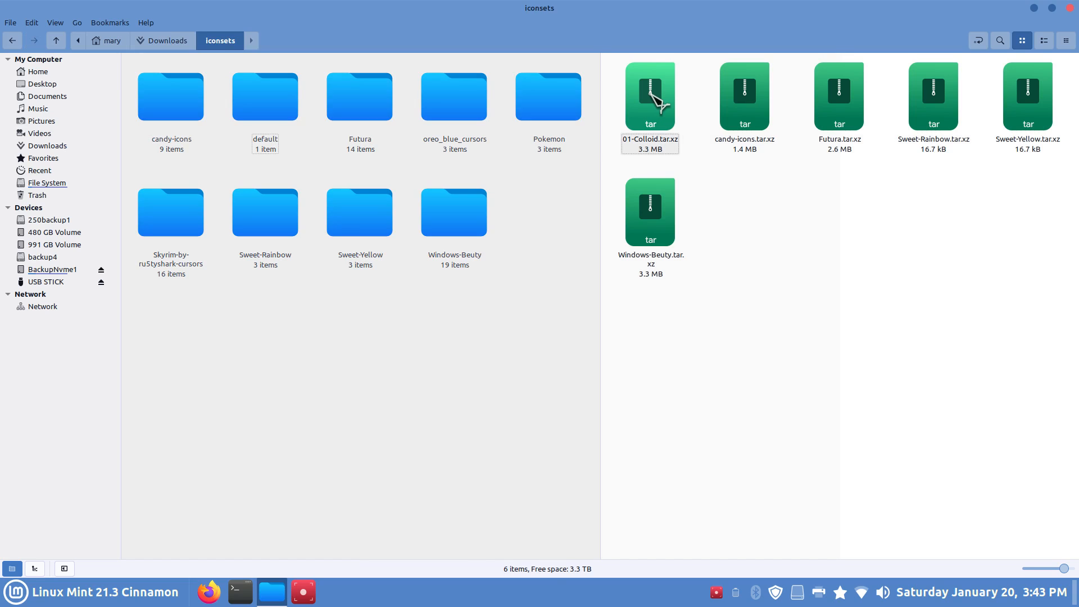
click(652, 101)
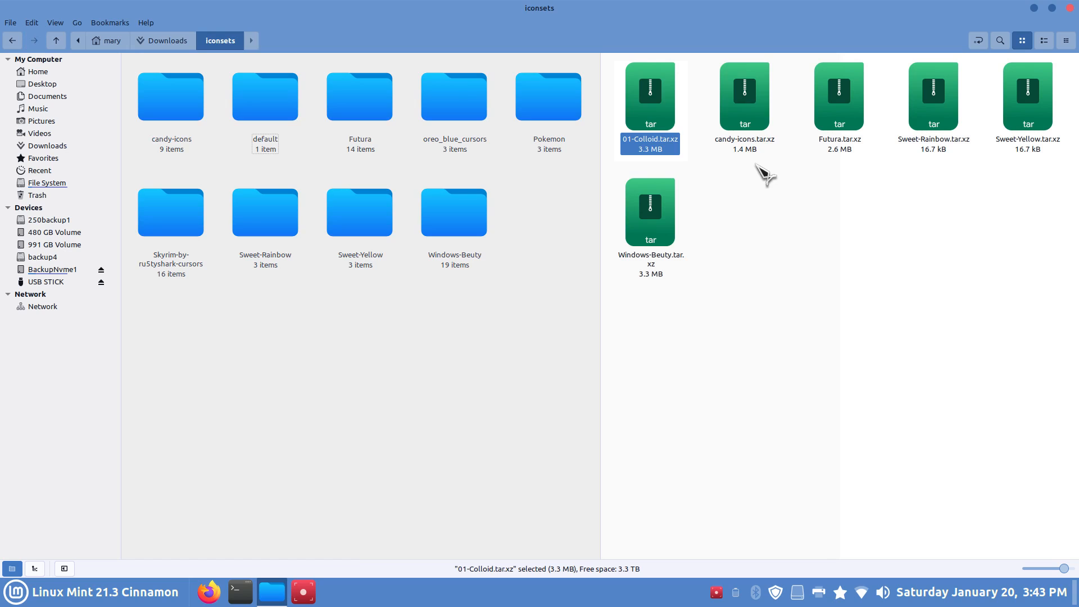
key(Delete)
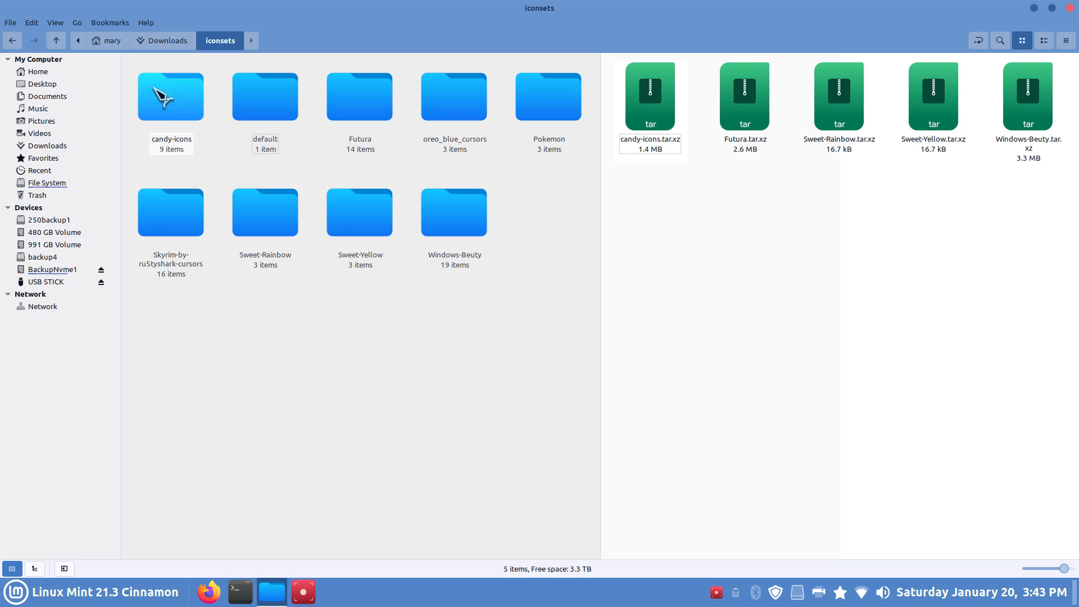
Switch the .icons pane to the .themes folder in the home directory and select Sweet-Ambar-Blue-Dark-v40
click(215, 172)
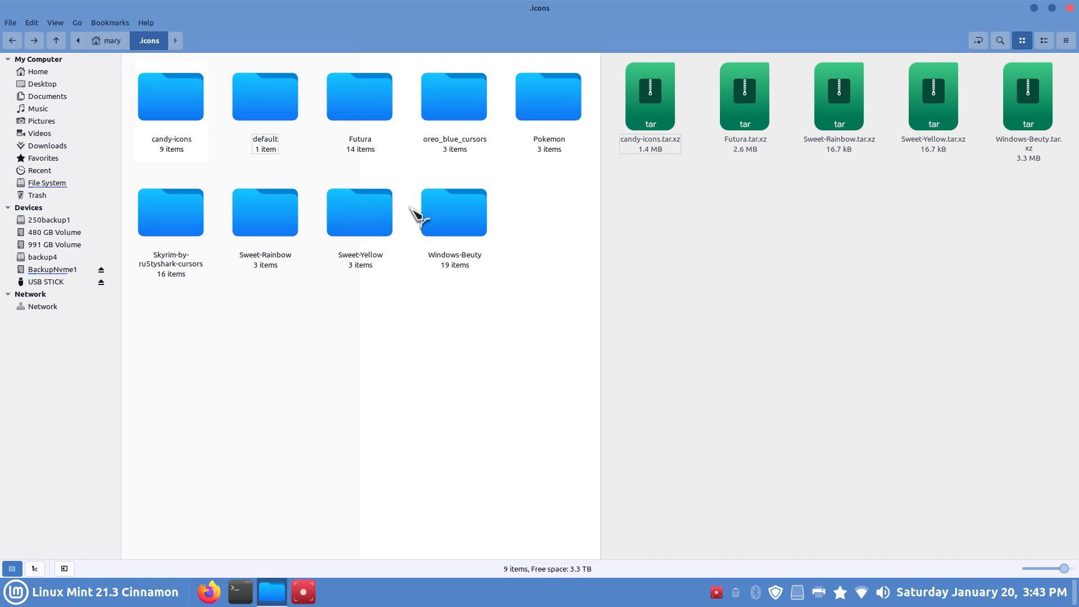
click(110, 40)
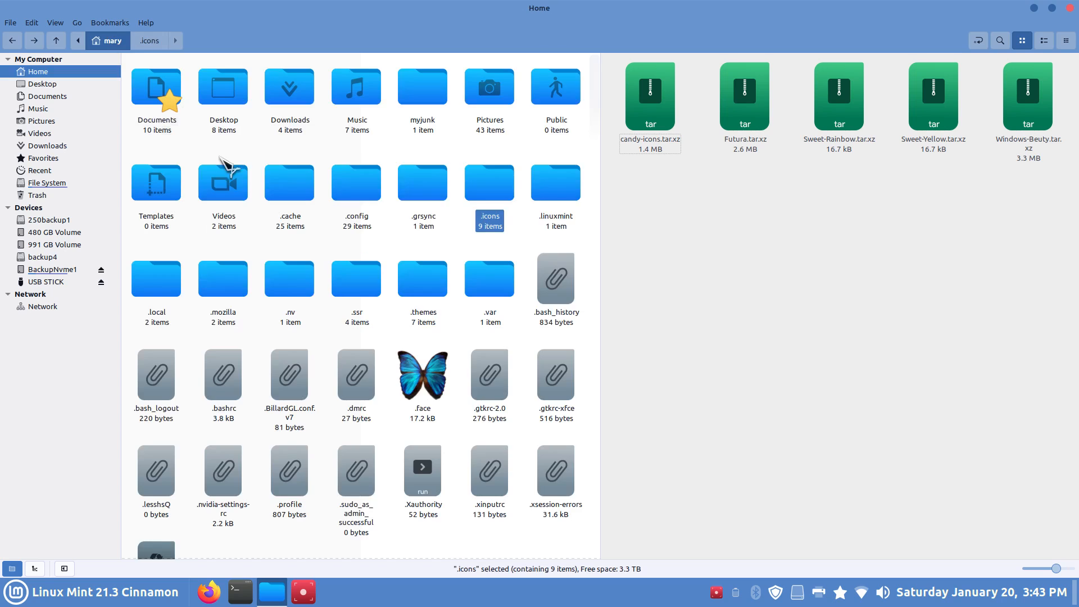
double_click(421, 288)
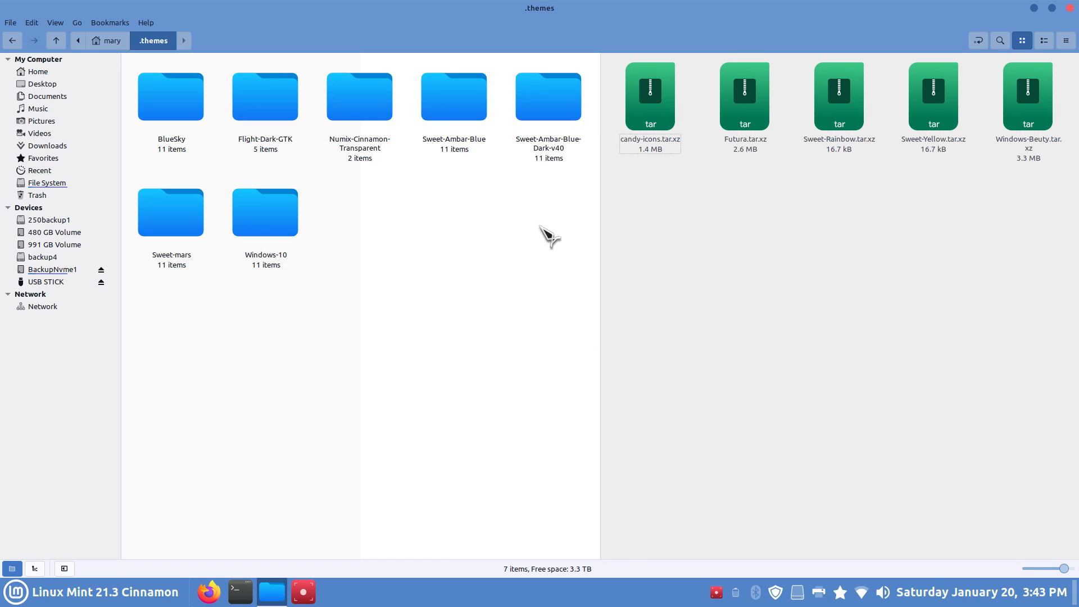
click(553, 126)
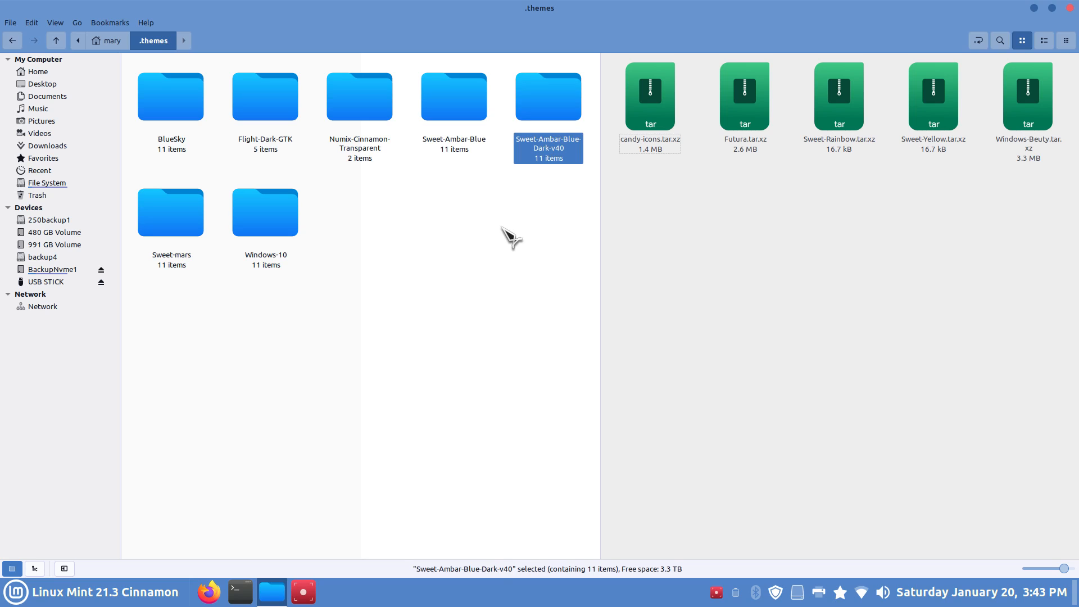
Empty all items from the Trash permanently
click(60, 197)
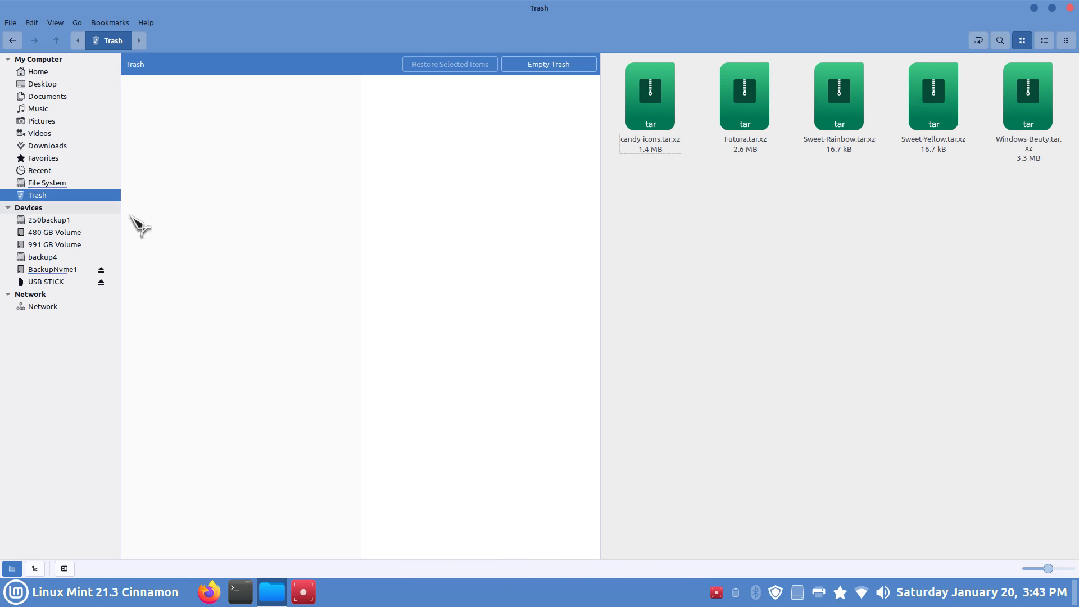
click(560, 67)
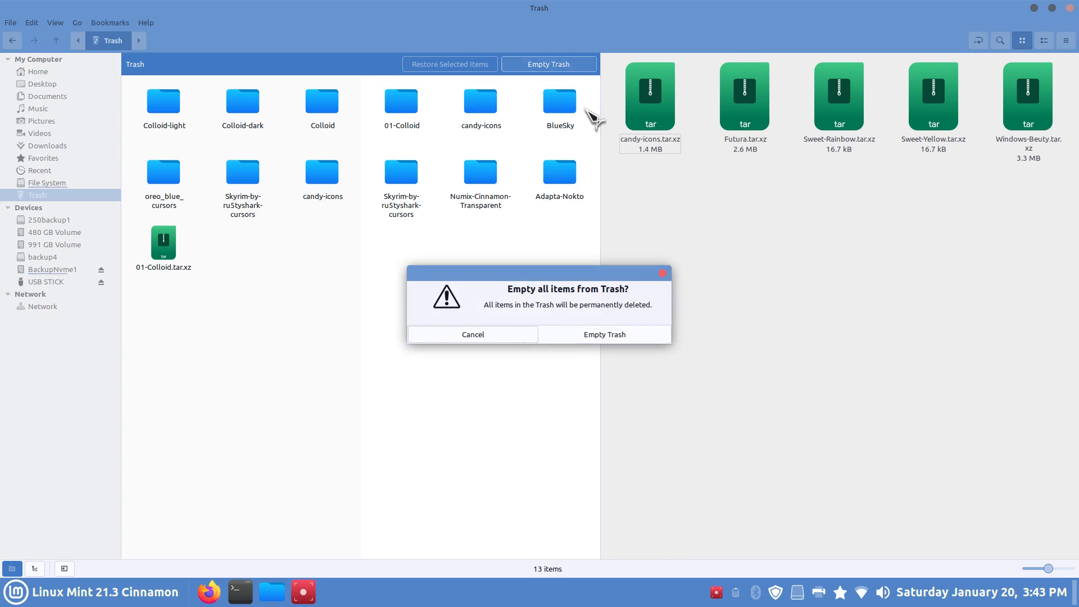
click(585, 335)
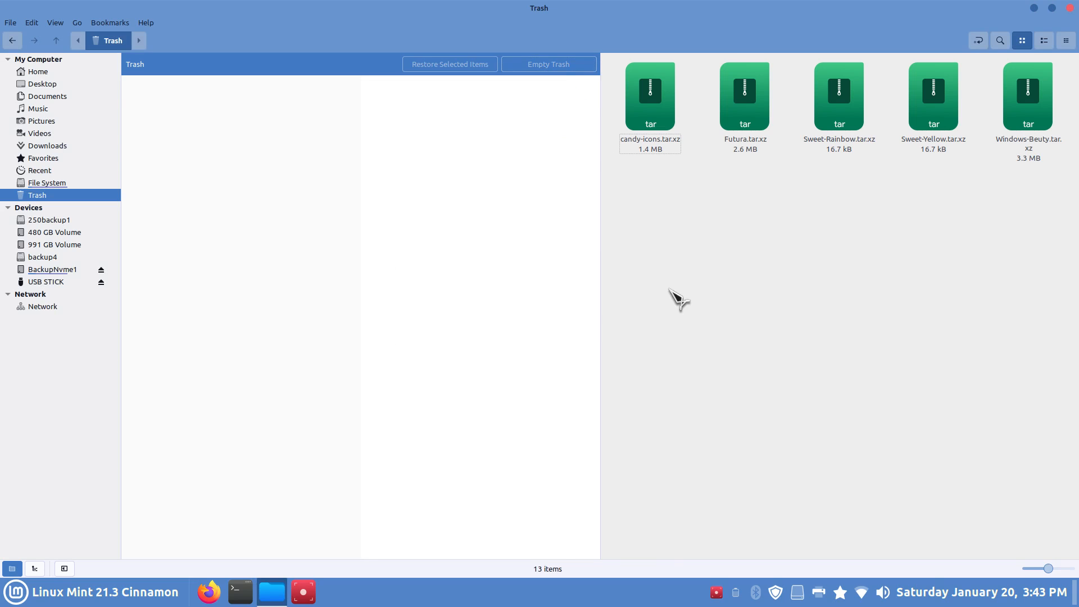
Open the Themes section of System Settings and bring the .themes folder back into view behind it
right_click(444, 598)
click(464, 564)
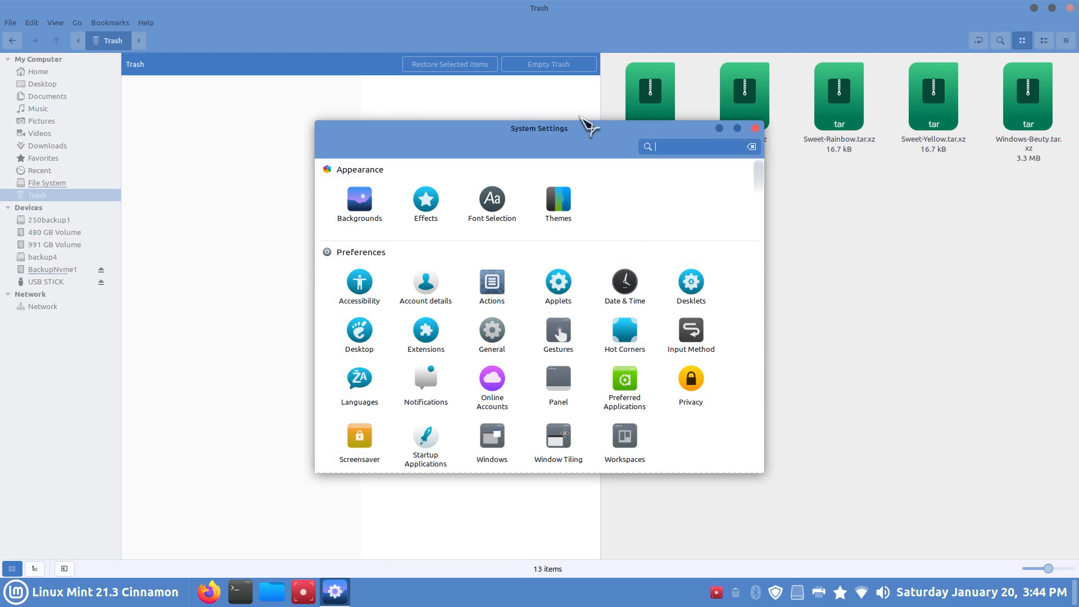
drag(568, 140, 833, 159)
click(812, 210)
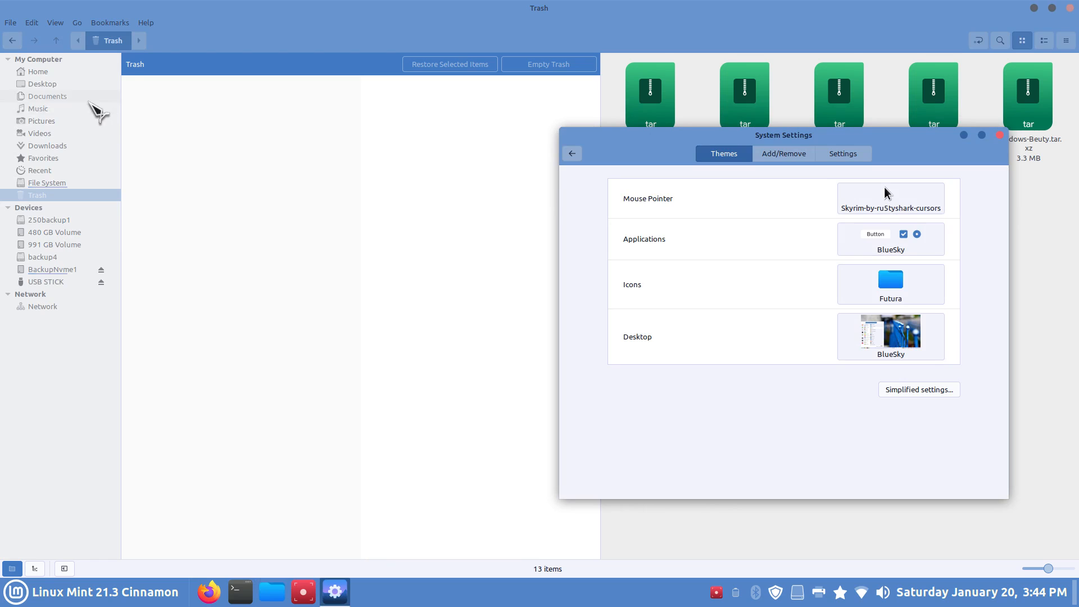
click(135, 119)
click(12, 40)
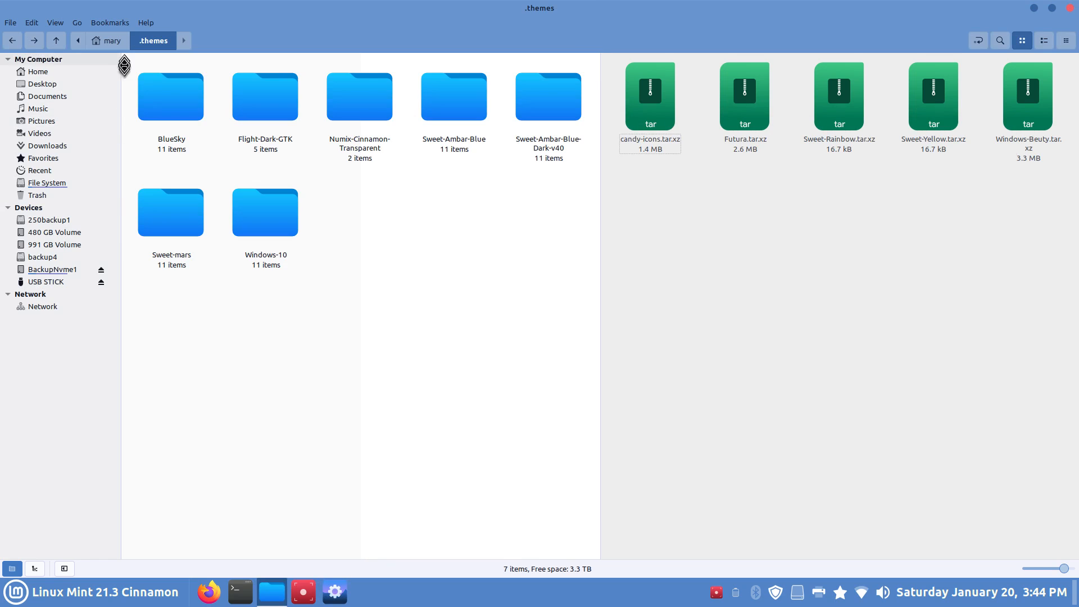
click(335, 591)
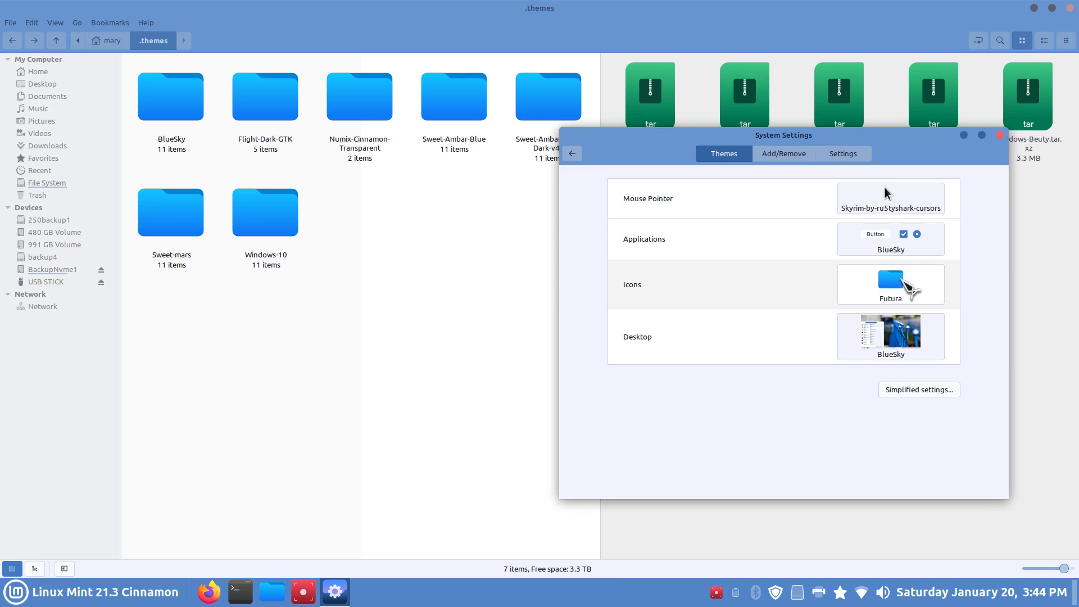
Try Sweet-Ambar-Blue-Dark-v40 as both the Applications and the Desktop theme
click(902, 247)
scroll(930, 353, down, 5)
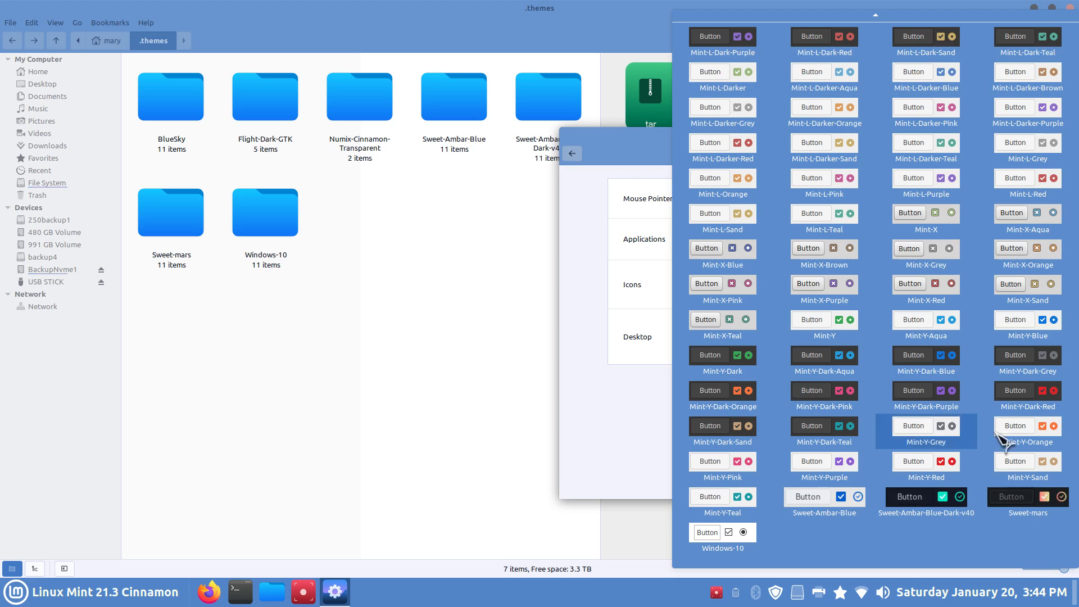
click(955, 498)
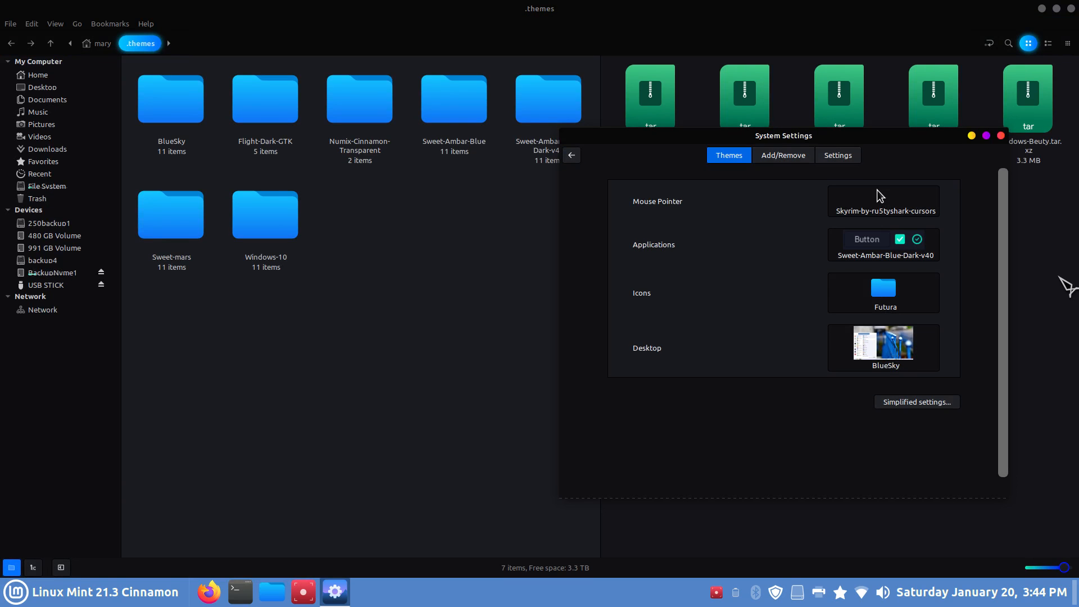
click(867, 353)
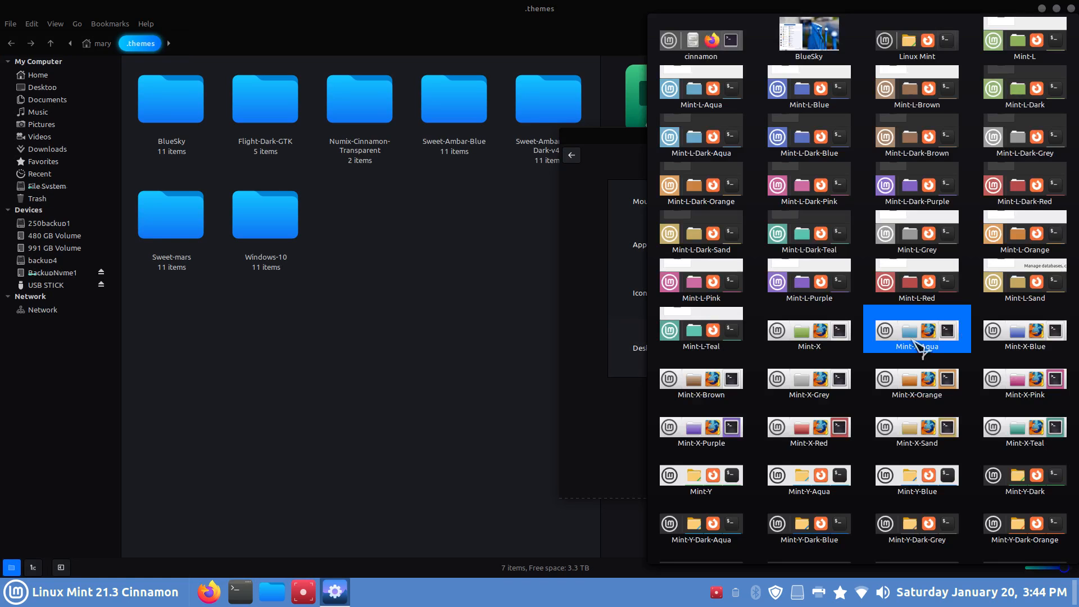
scroll(928, 489, down, 5)
scroll(928, 484, down, 3)
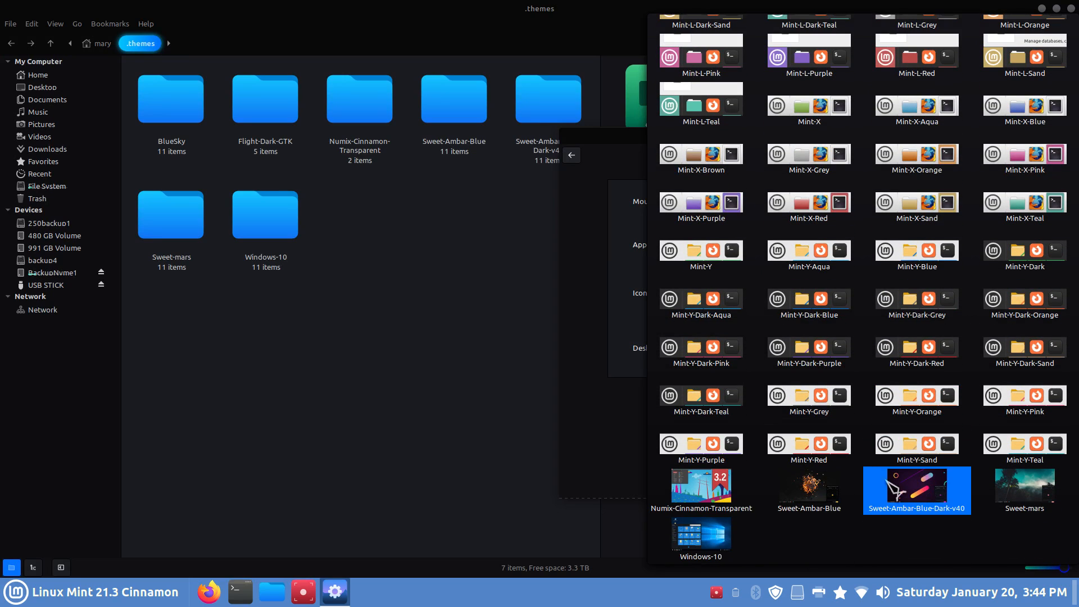
click(927, 494)
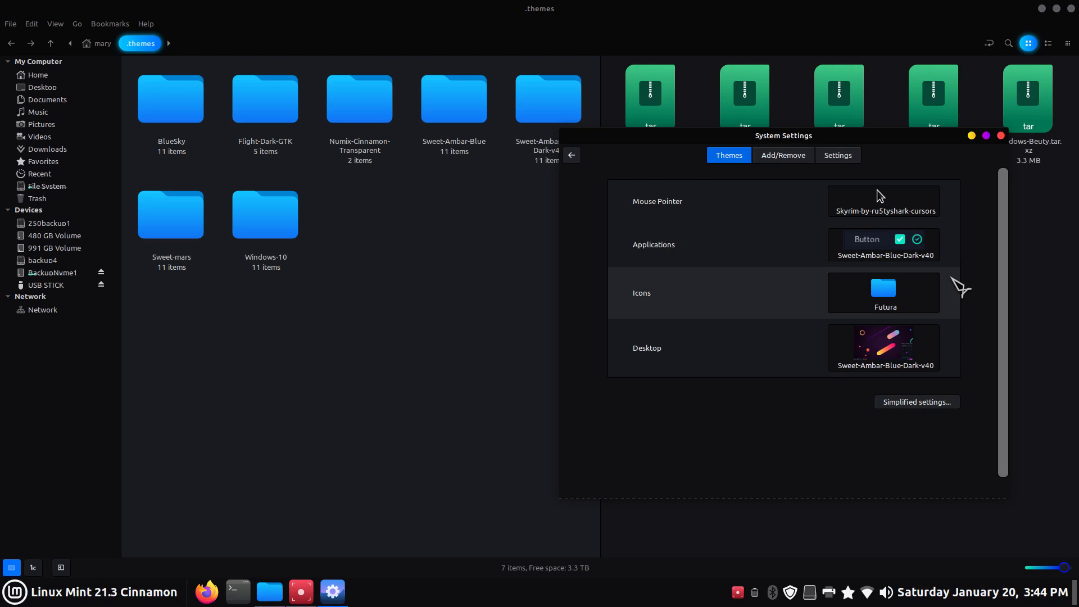
Set the icon theme to candy-icons and move the System Settings window clear of the archives
click(911, 292)
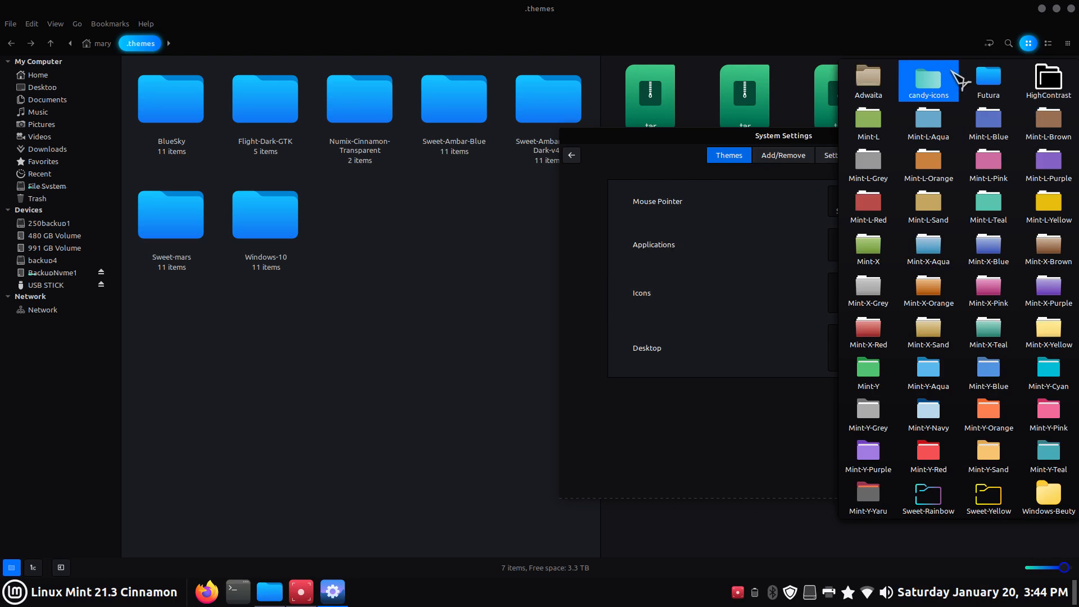
click(934, 84)
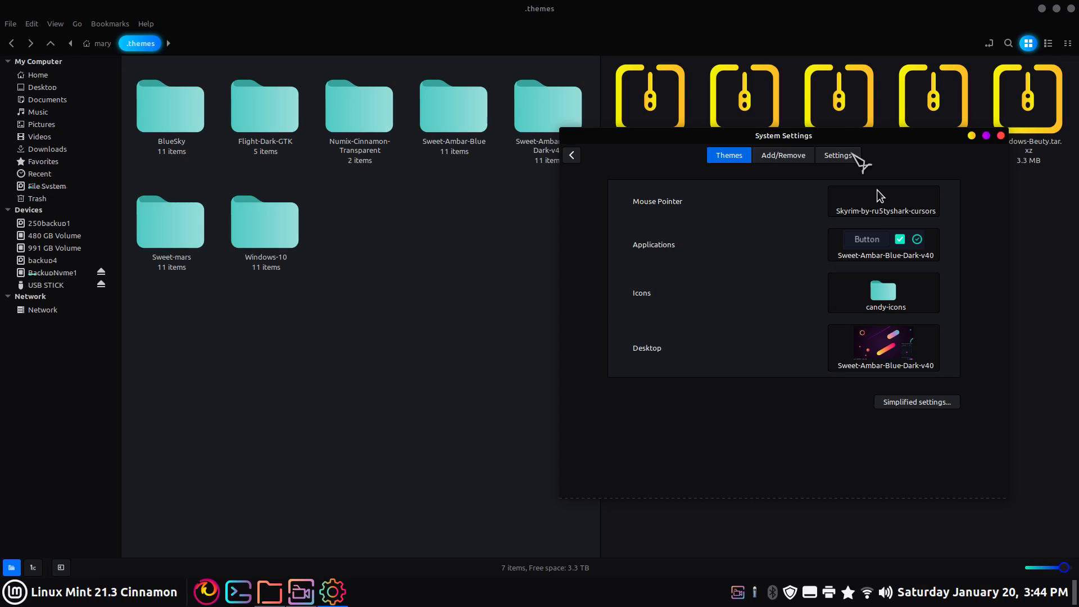
drag(636, 136, 612, 194)
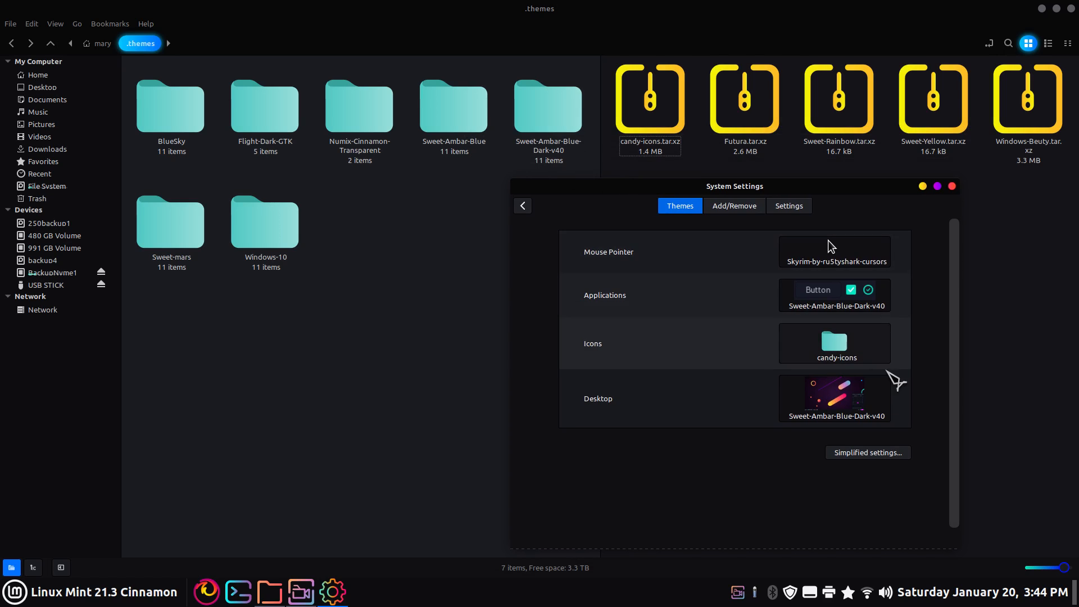
Try Sweet-Ambar-Blue as the Desktop theme and as the Applications theme
click(857, 410)
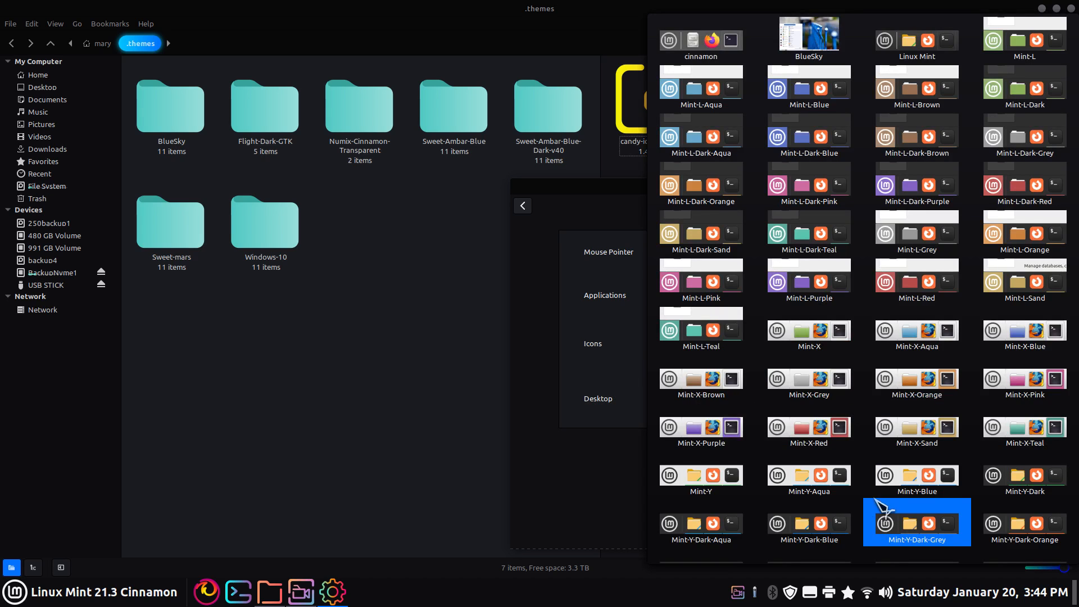
scroll(899, 506, down, 5)
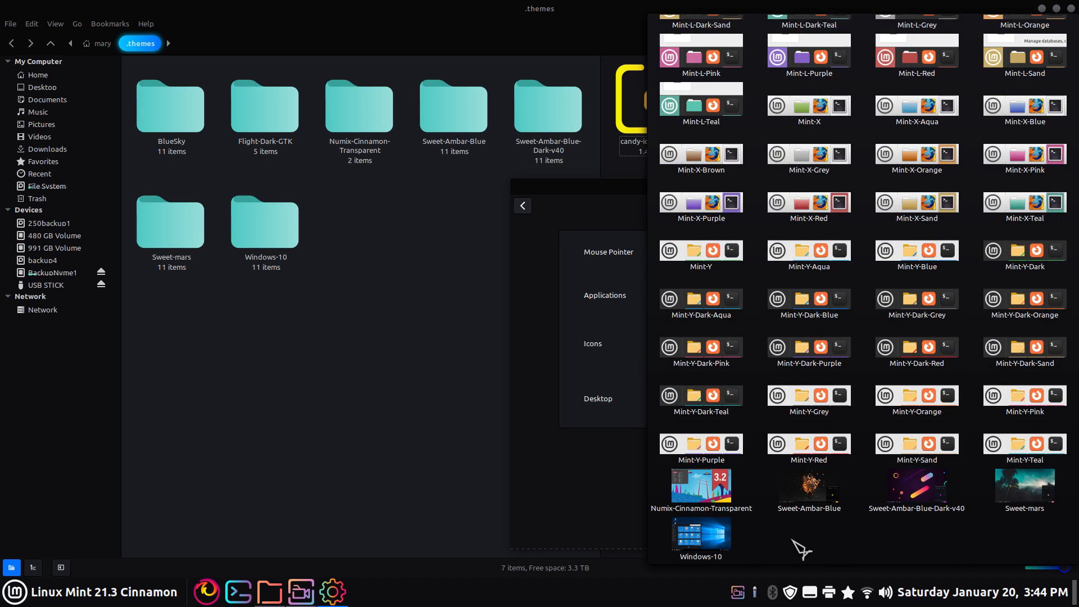
click(810, 486)
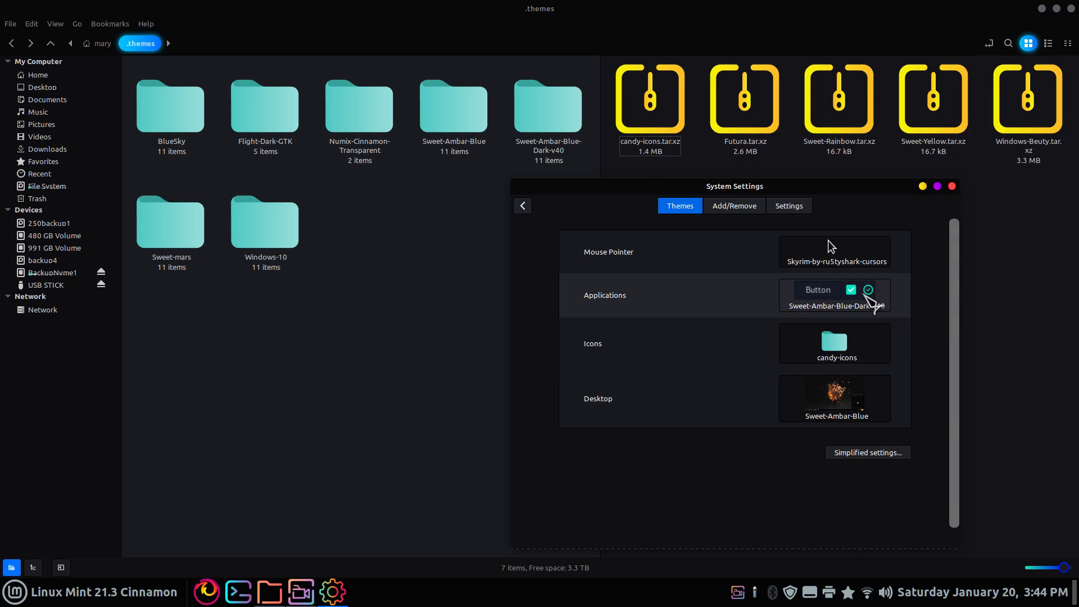
click(866, 296)
scroll(880, 497, down, 1)
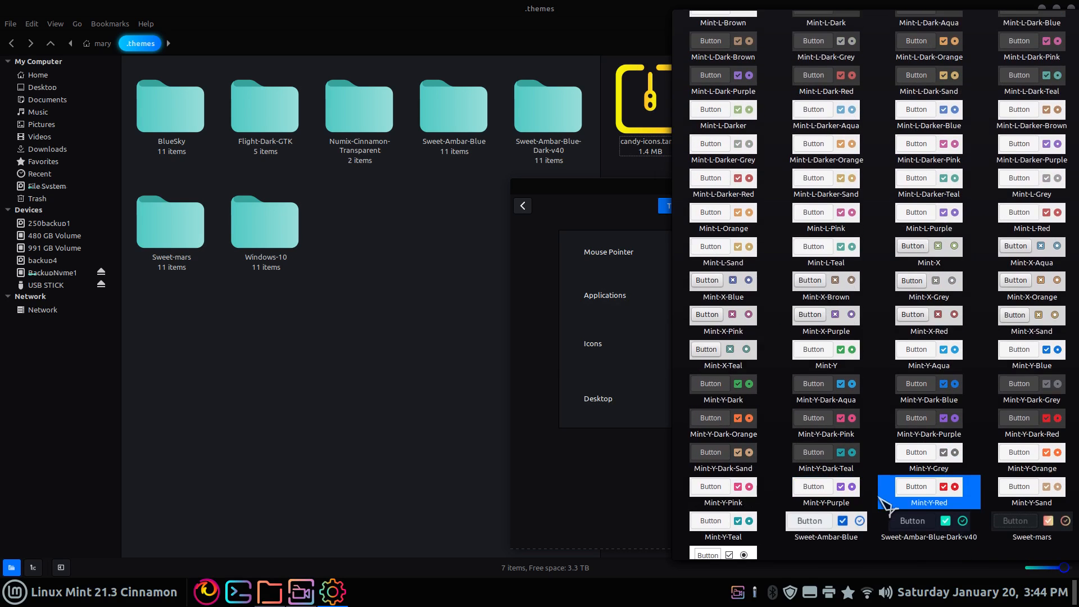
scroll(877, 511, down, 1)
click(824, 502)
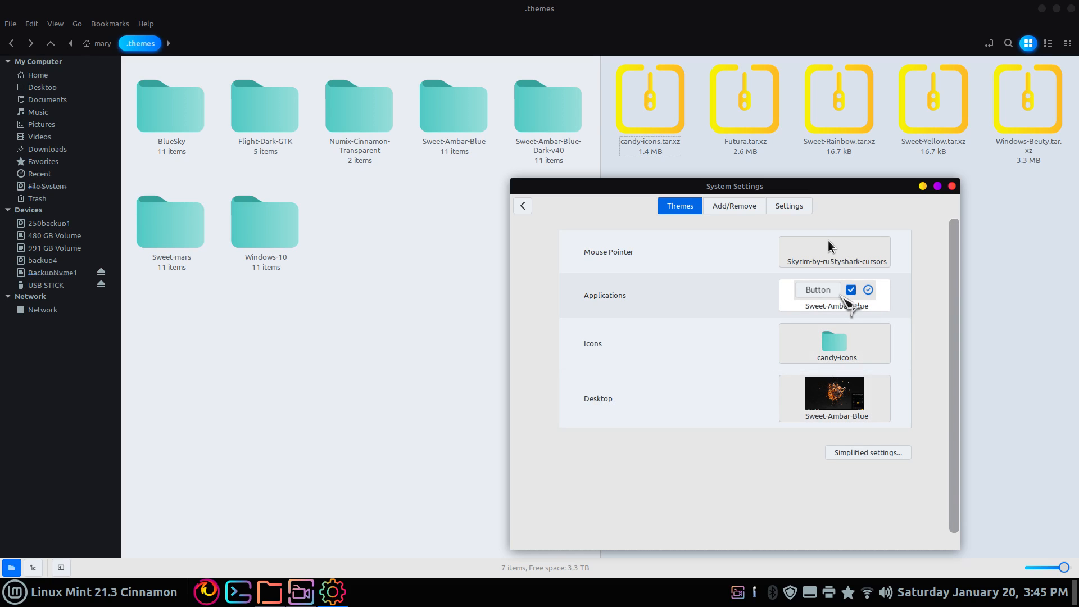
Set the Applications and Desktop themes back to BlueSky and move the System Settings window out of the way
click(843, 296)
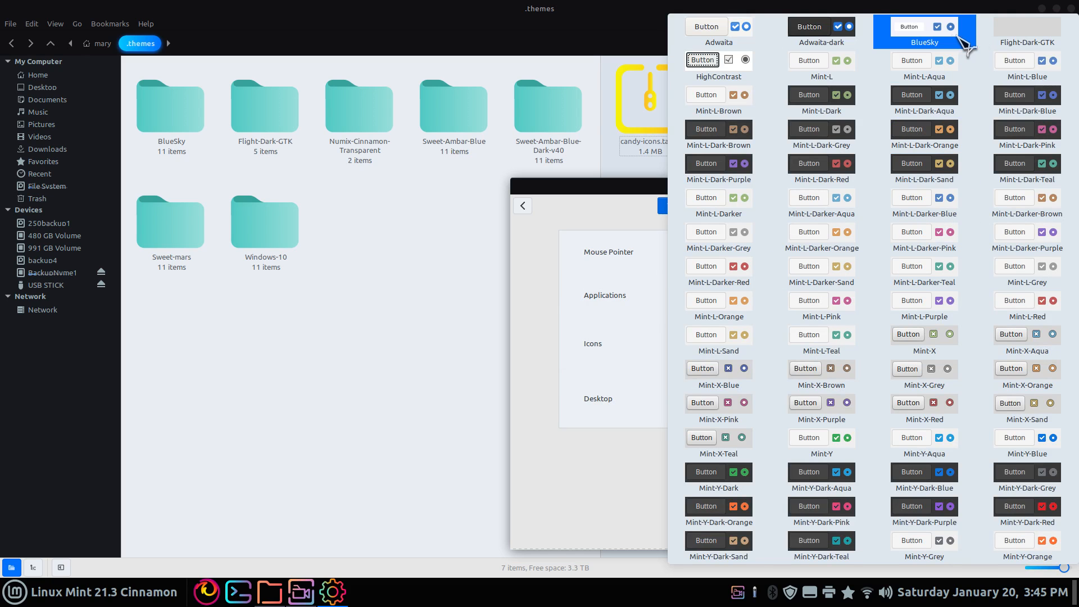
click(936, 39)
click(854, 388)
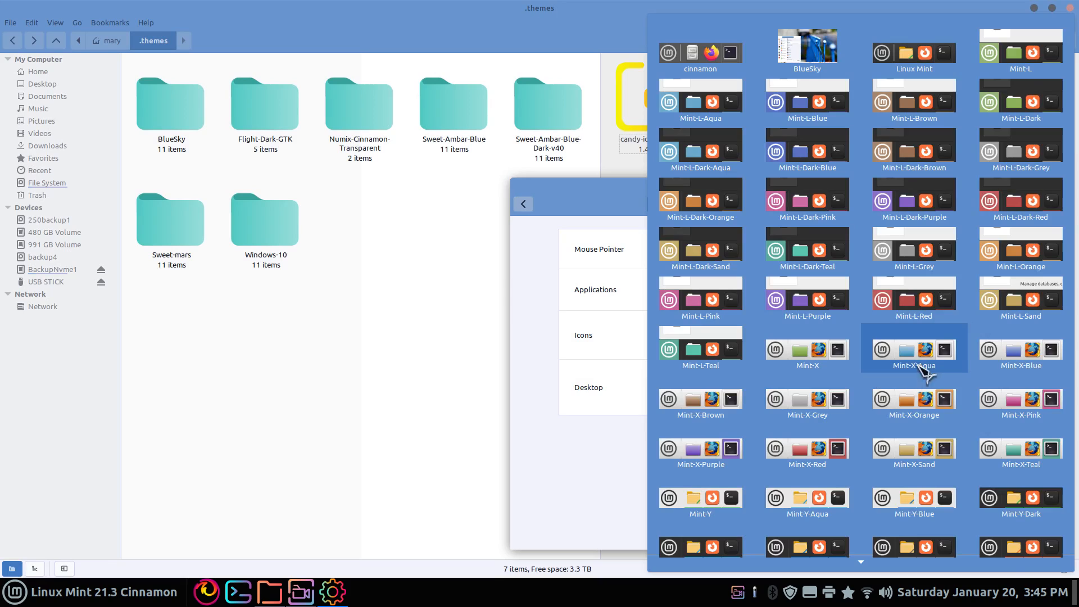
click(807, 50)
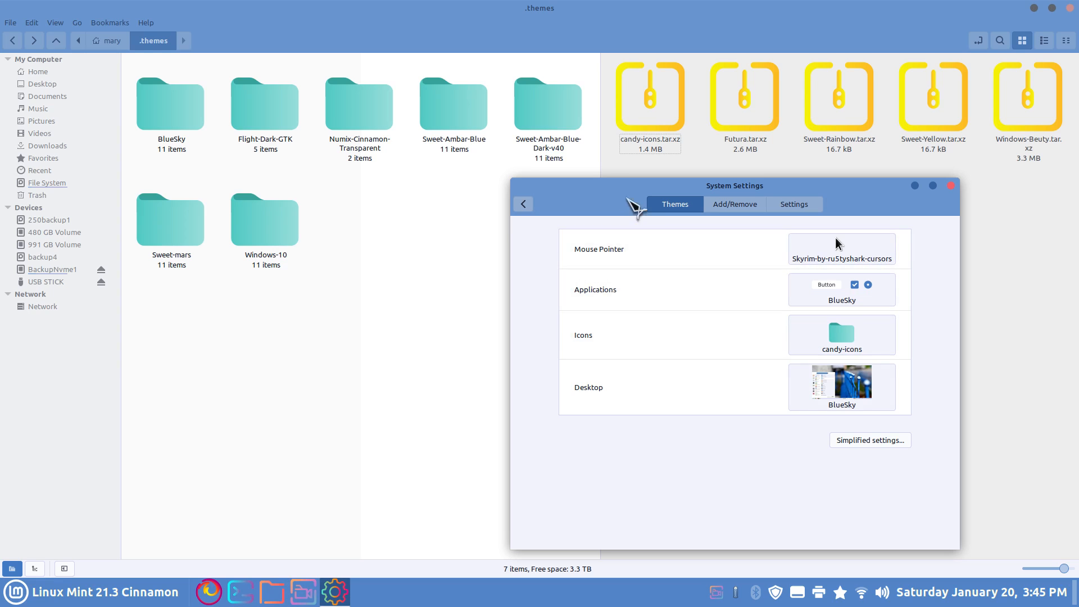
drag(606, 202, 633, 231)
Delete the Sweet-Ambar-Blue, Sweet-Ambar-Blue-Dark-v40 and Sweet-mars folders together from .themes
click(460, 196)
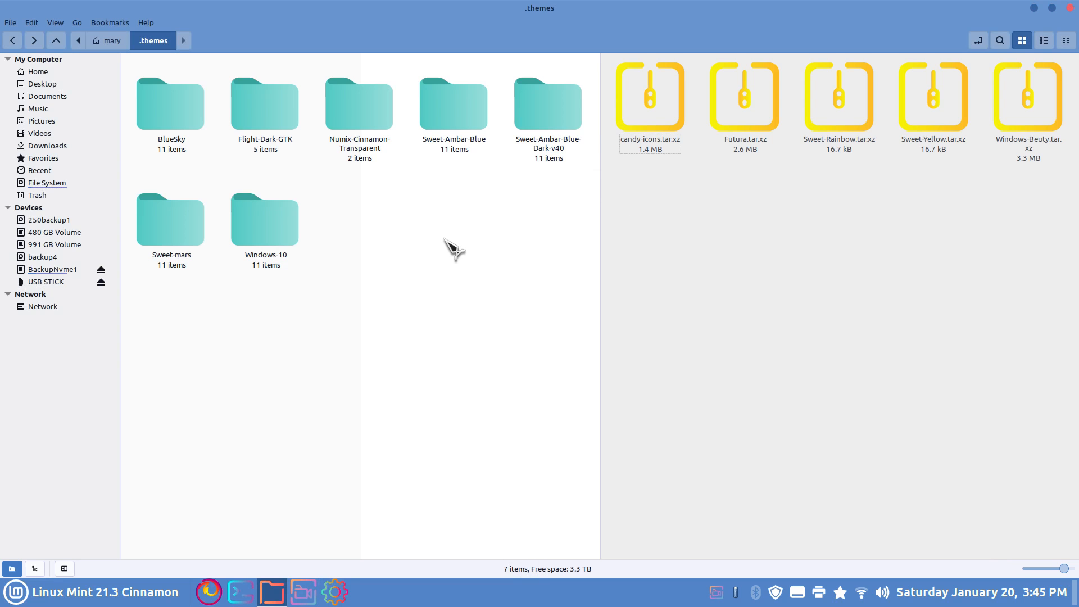
drag(444, 220, 548, 91)
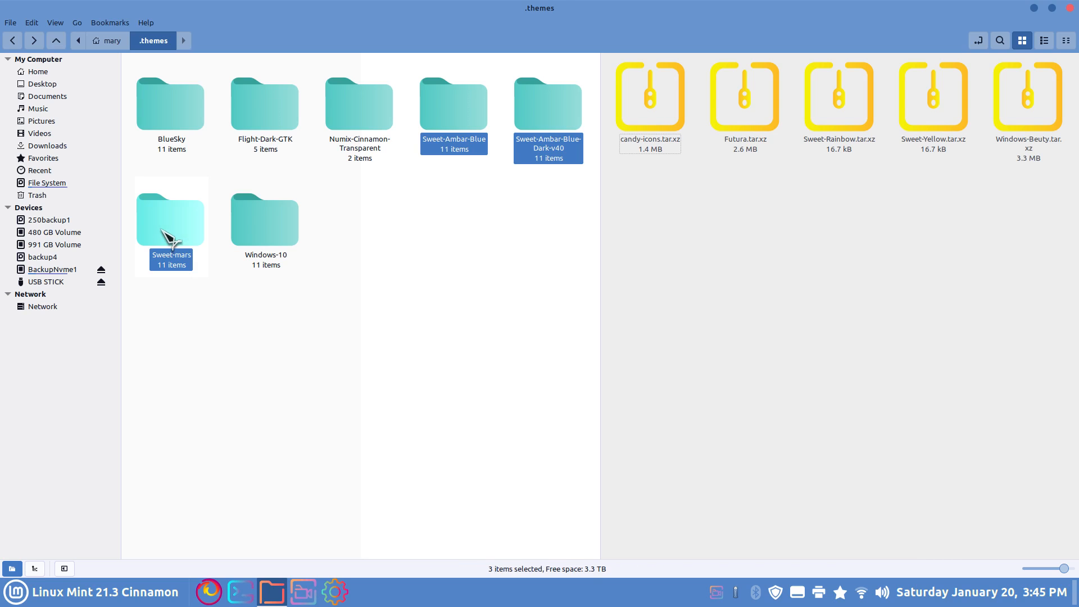
key(Delete)
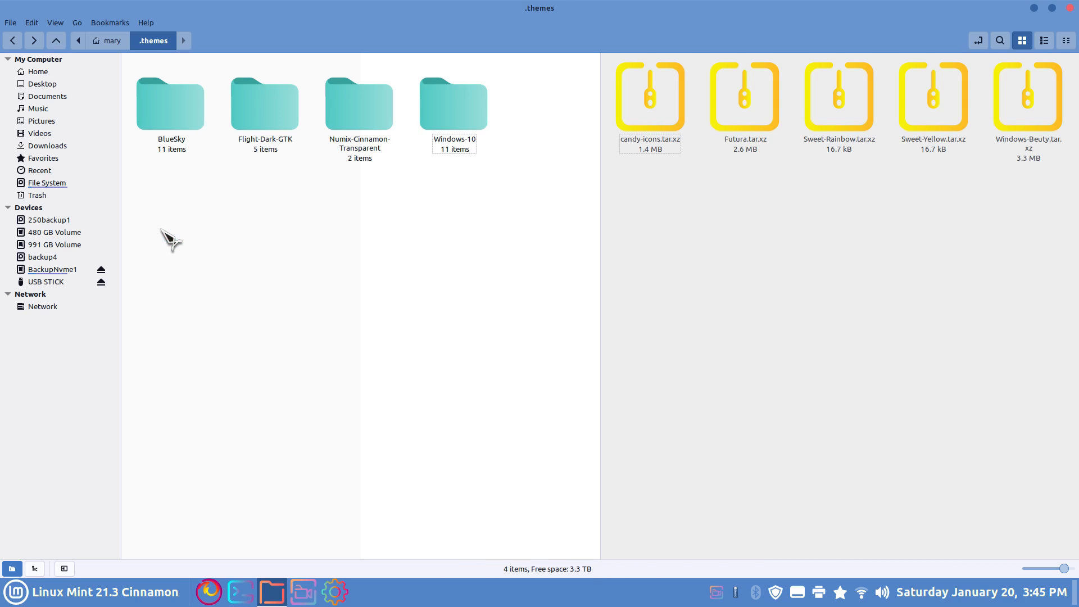
Check the Applications and Desktop theme choices for the deleted Sweet themes, keep the current selections and close System Settings
click(343, 592)
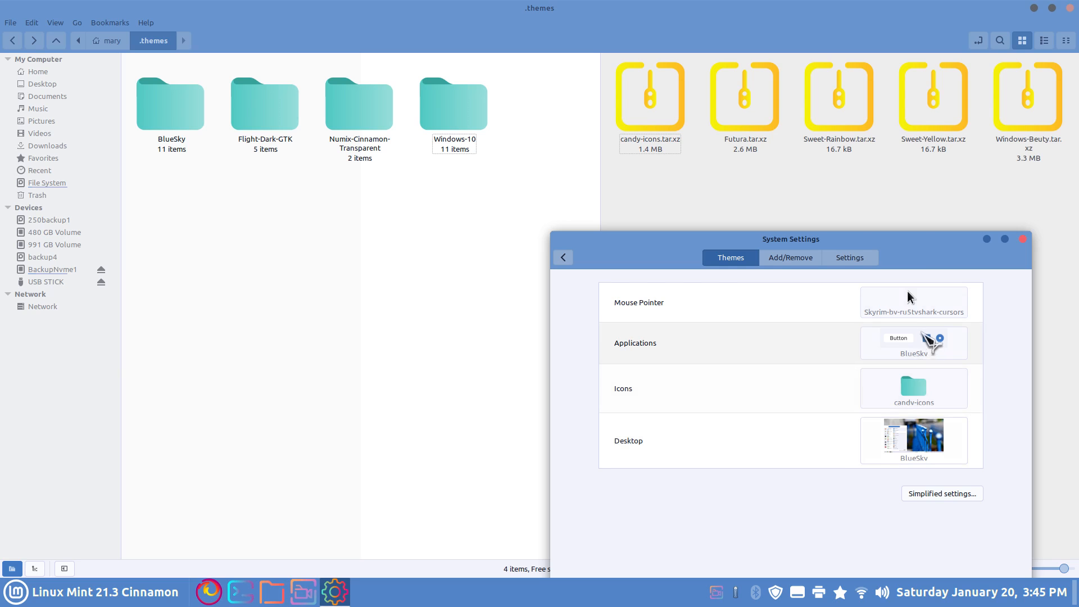
click(911, 342)
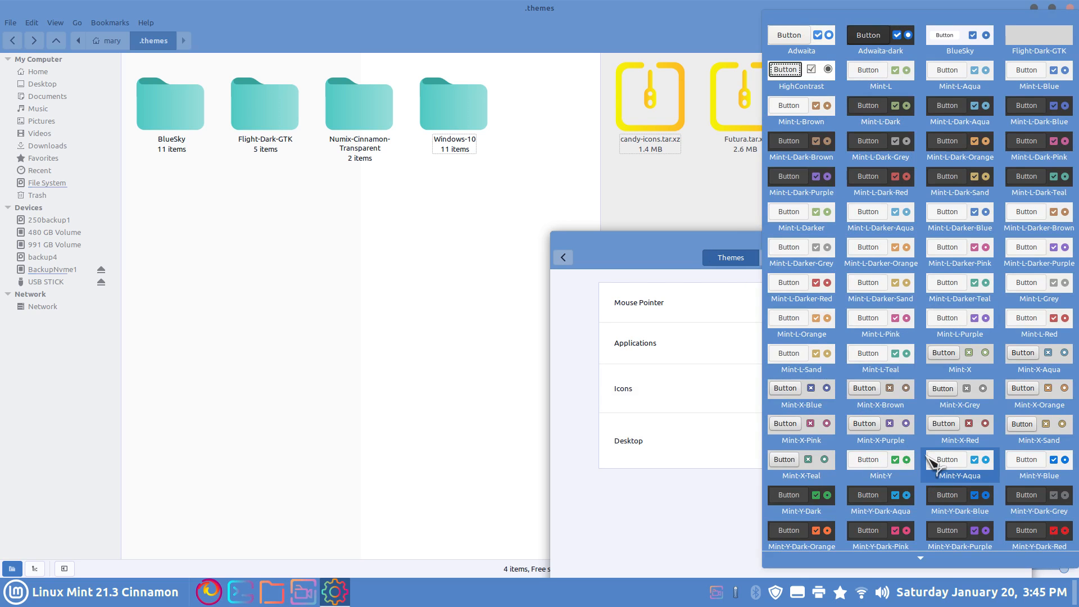
scroll(939, 405, down, 3)
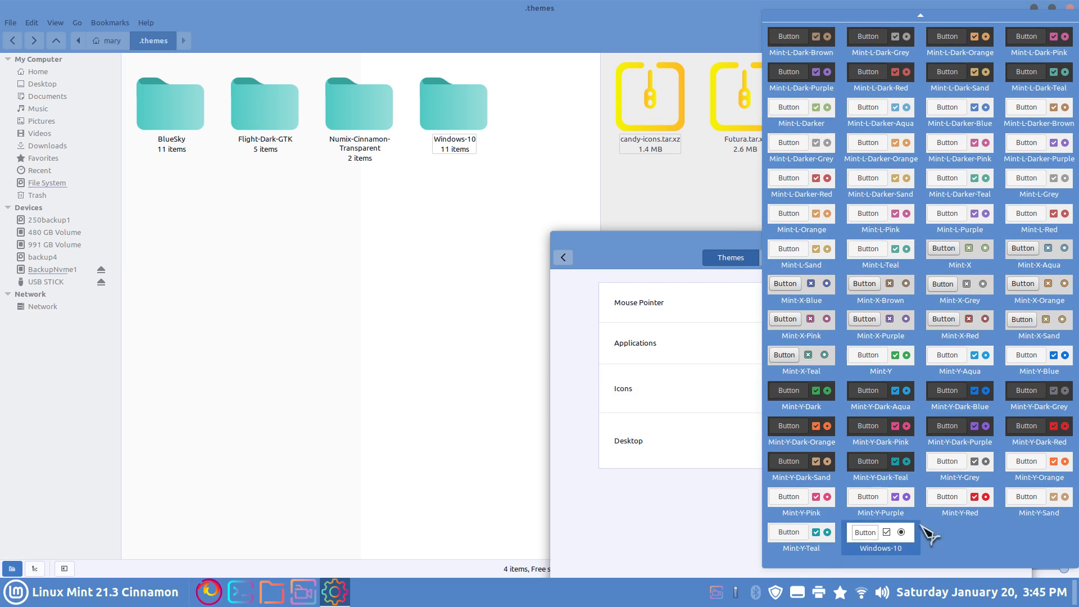
click(654, 531)
click(913, 449)
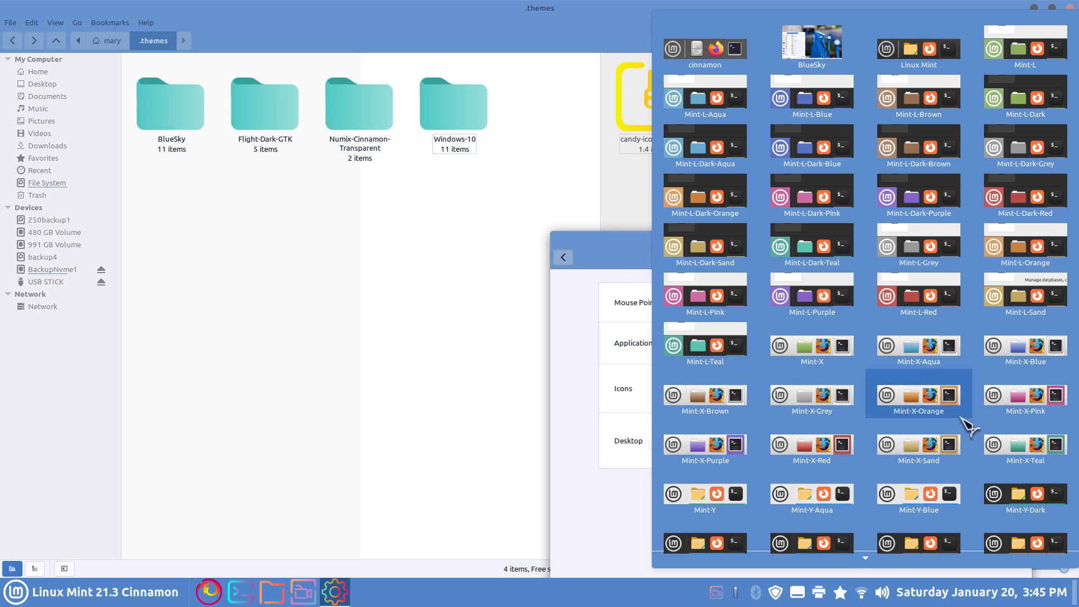
scroll(962, 423, down, 3)
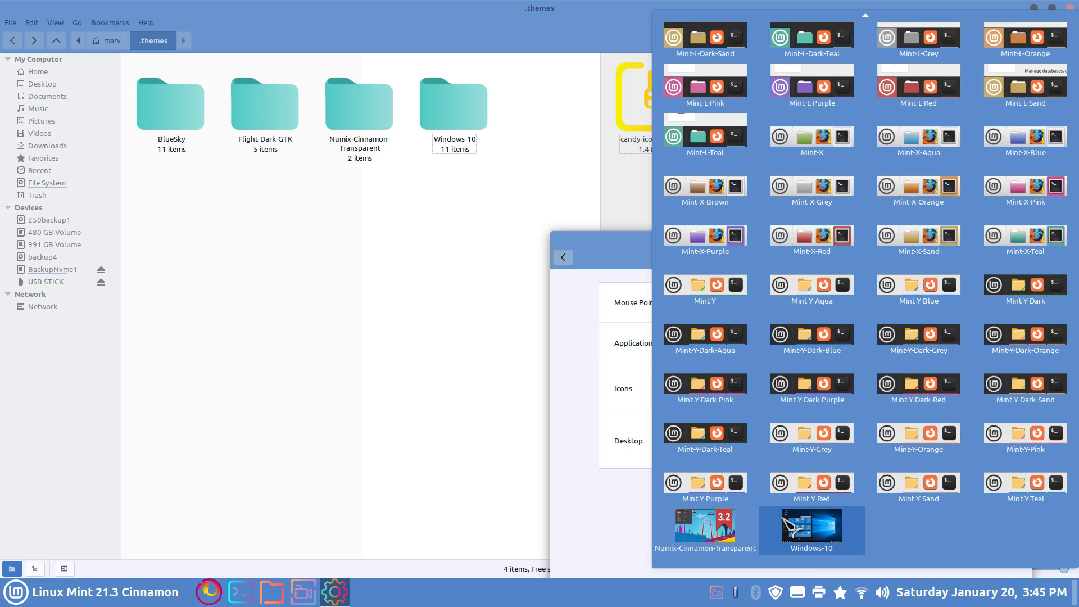
click(611, 253)
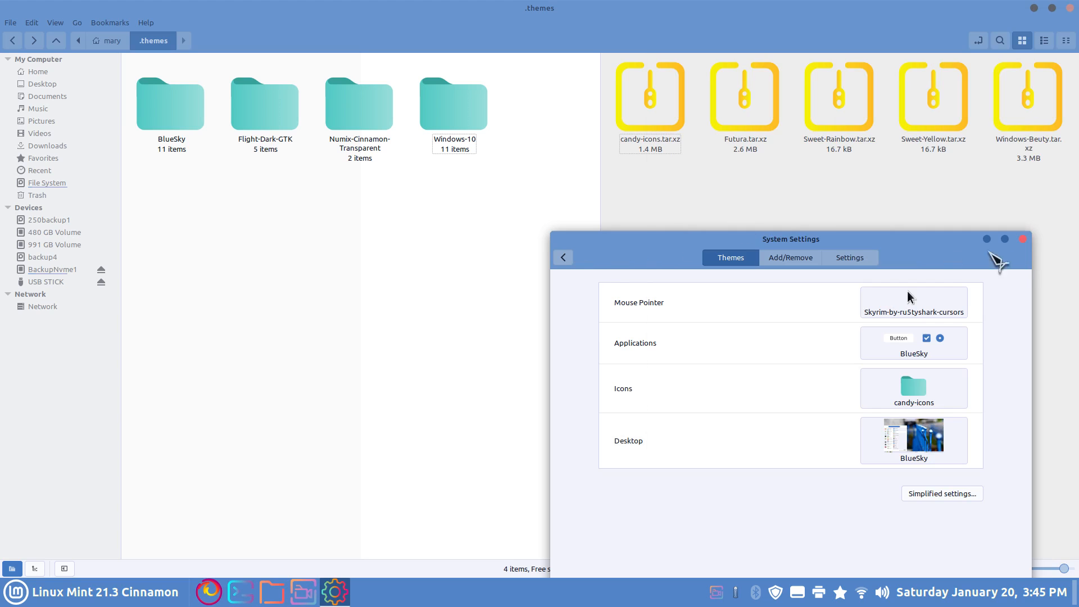
click(1023, 239)
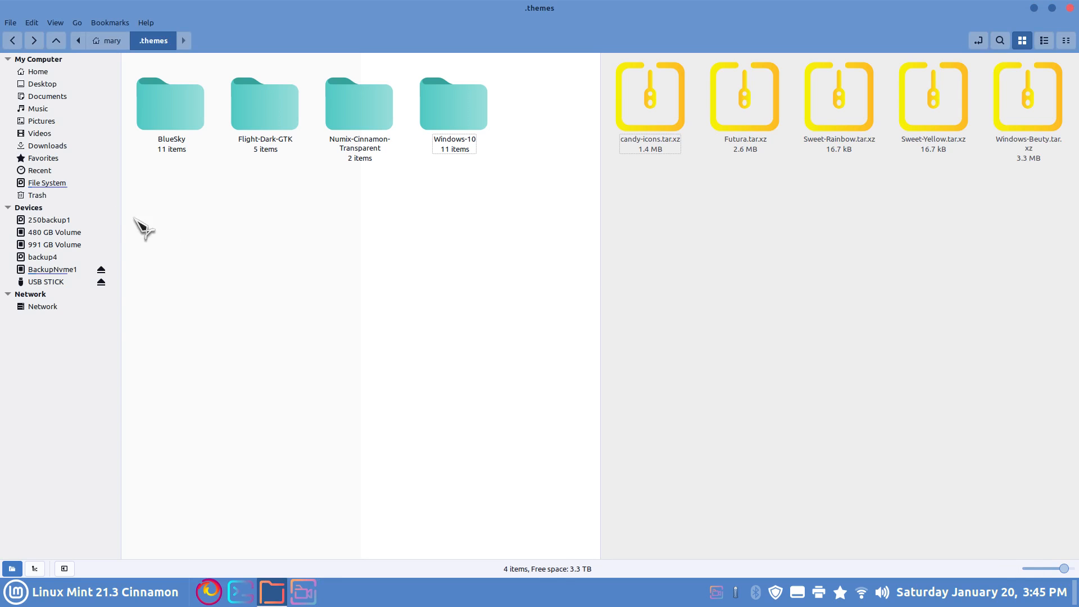
Restore the Sweet-mars, Sweet-Ambar-Blue-Dark-v40 and Sweet-Ambar-Blue folders together from the Trash
click(73, 196)
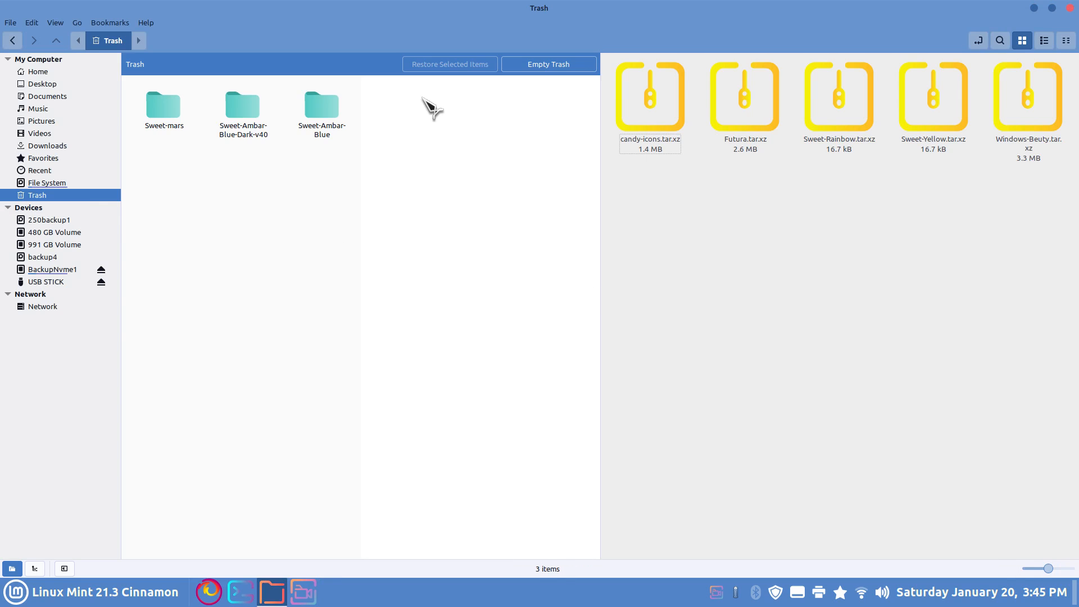
drag(422, 96, 122, 140)
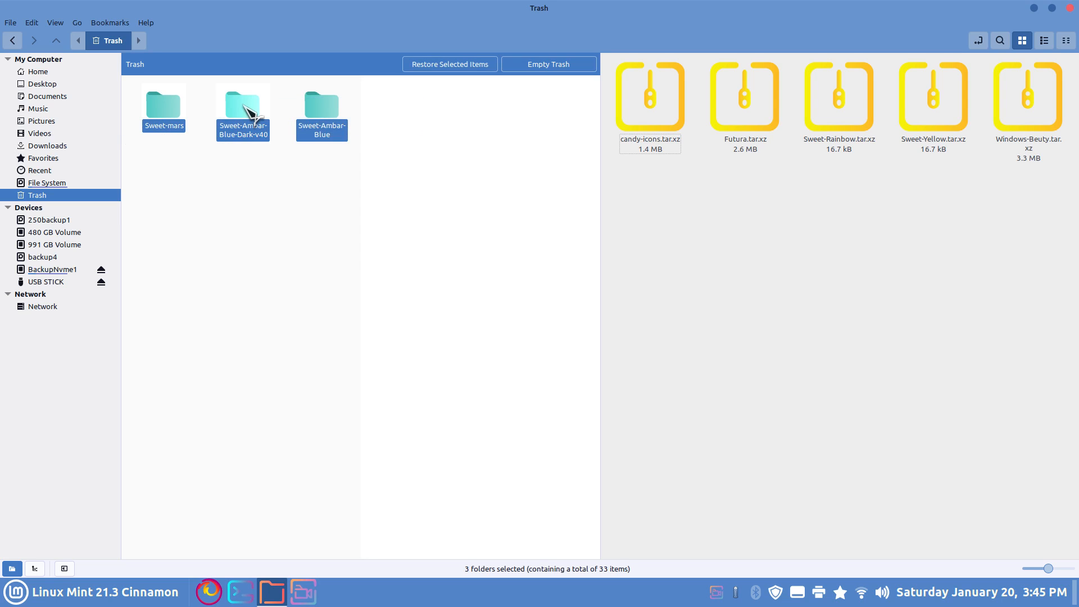
right_click(247, 110)
click(298, 260)
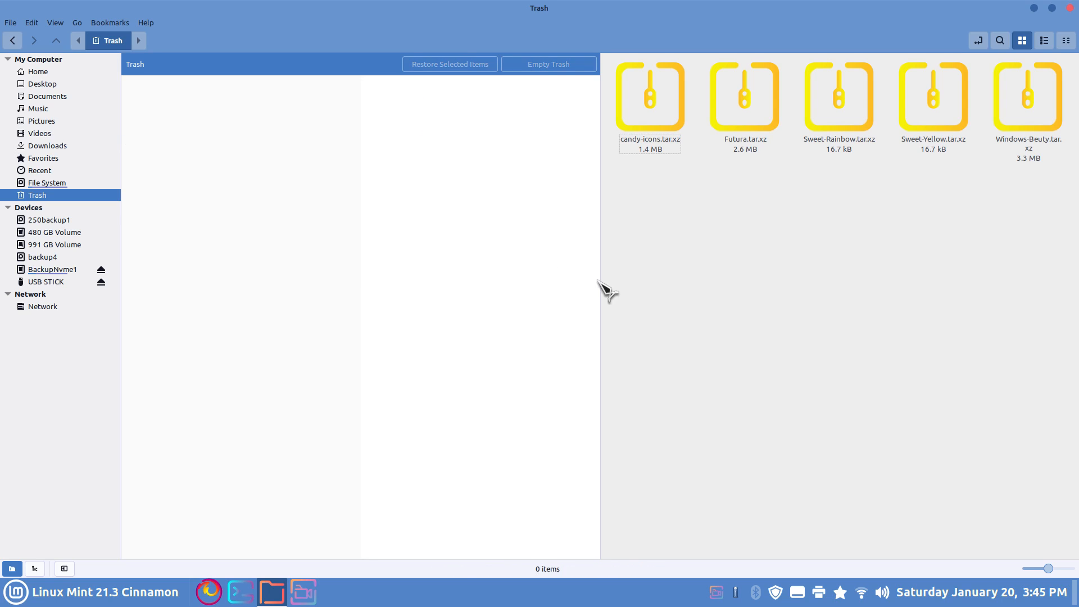
mouse_move(306, 599)
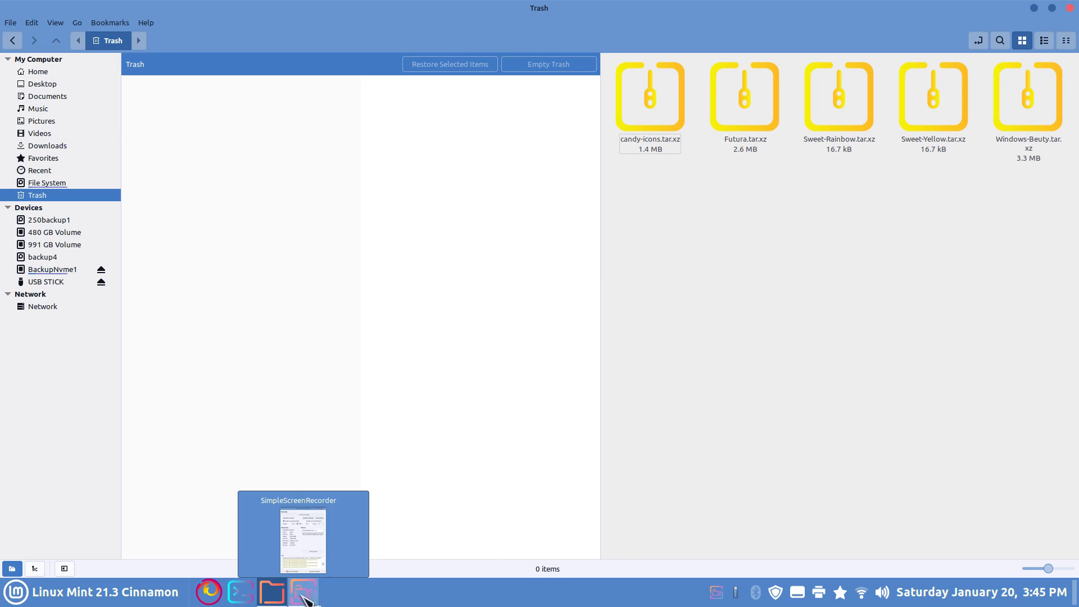
right_click(393, 600)
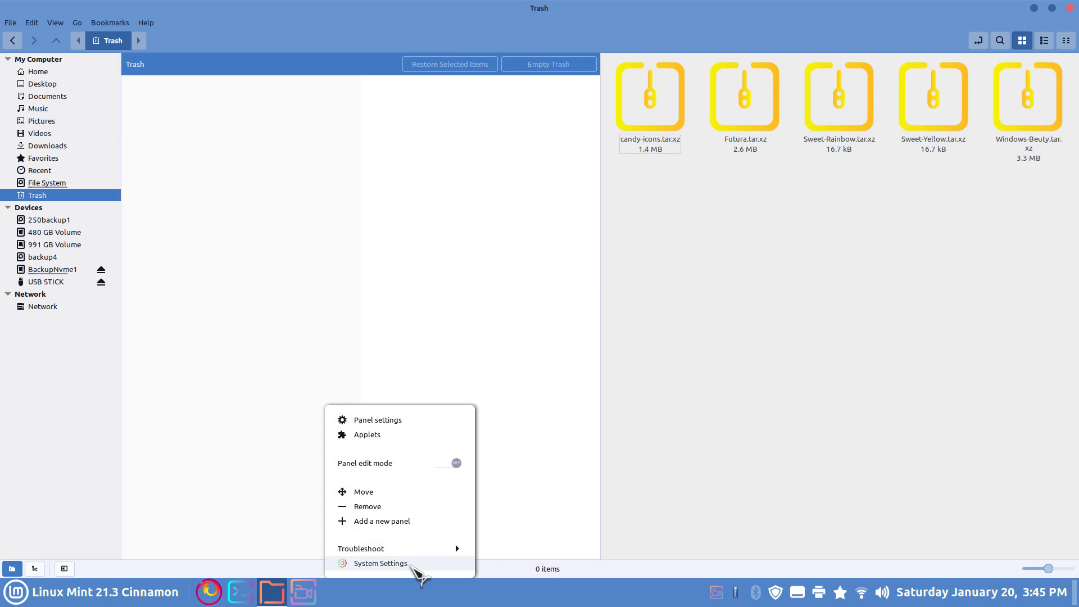
click(209, 593)
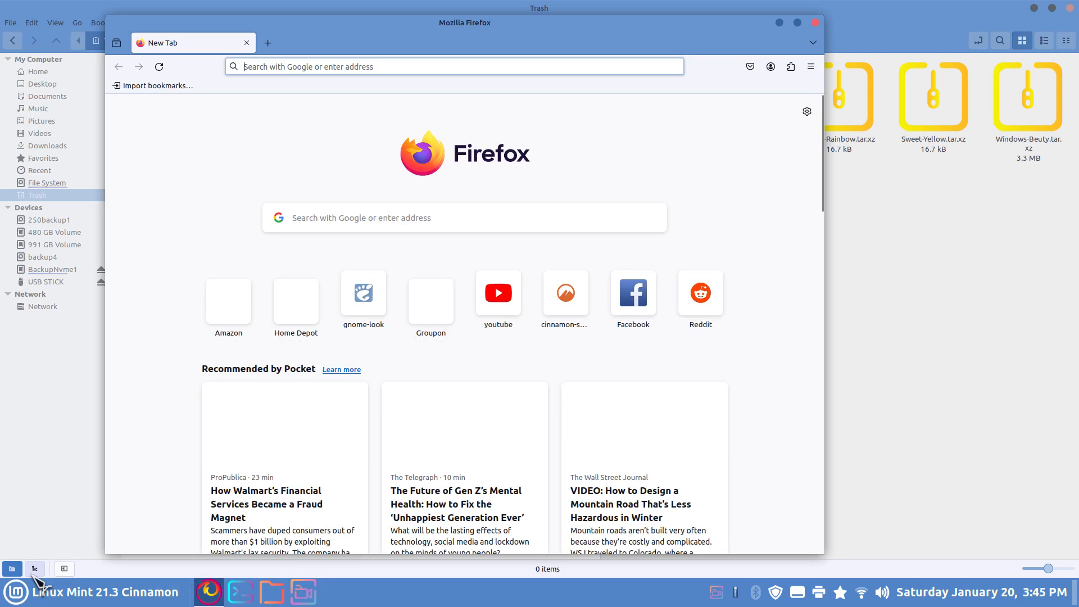
click(815, 23)
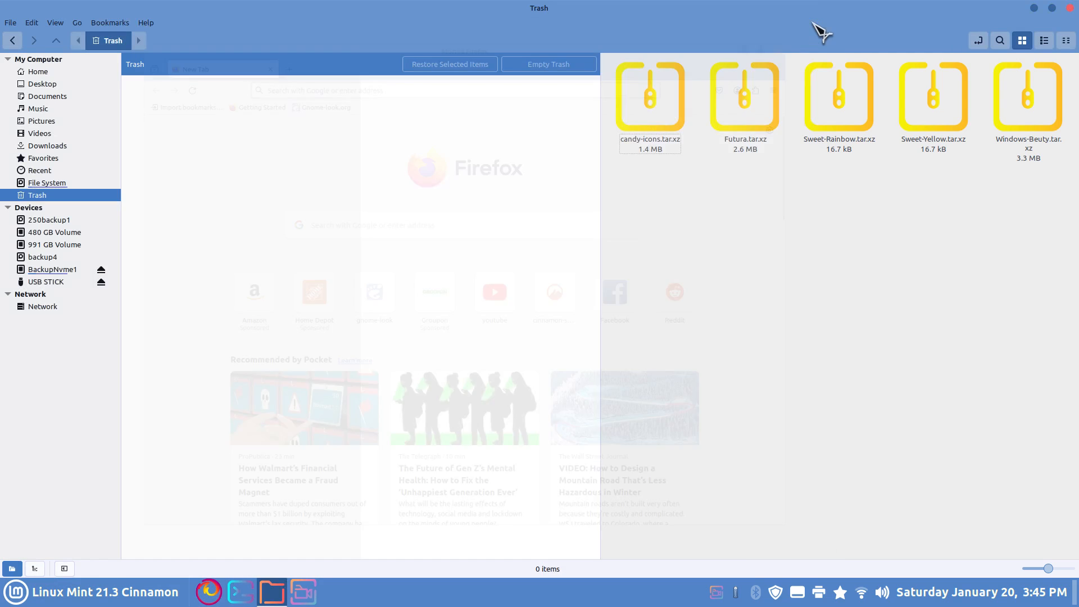
click(112, 596)
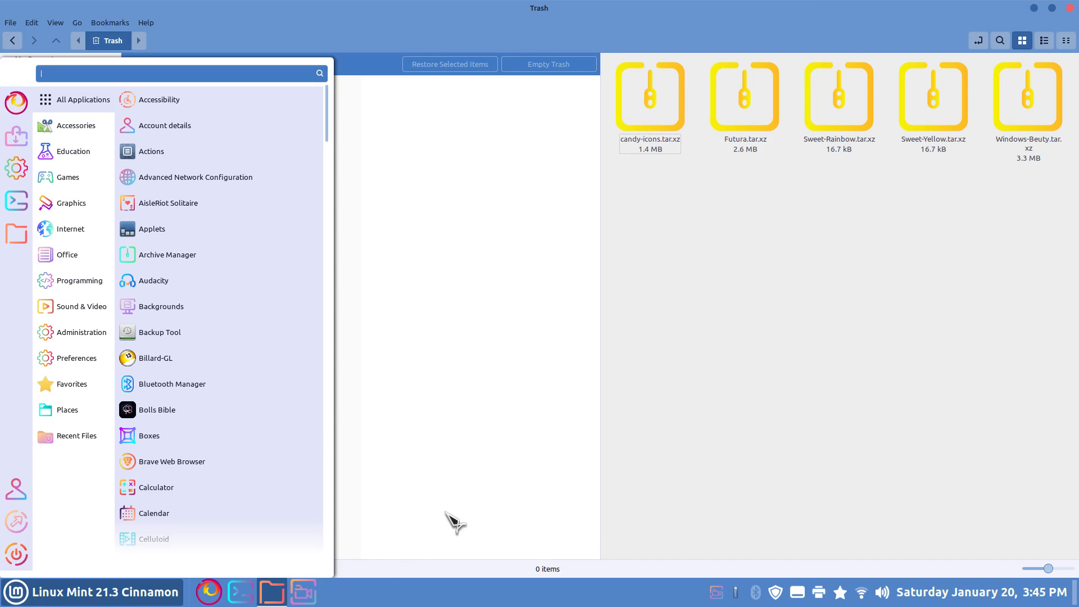
click(537, 589)
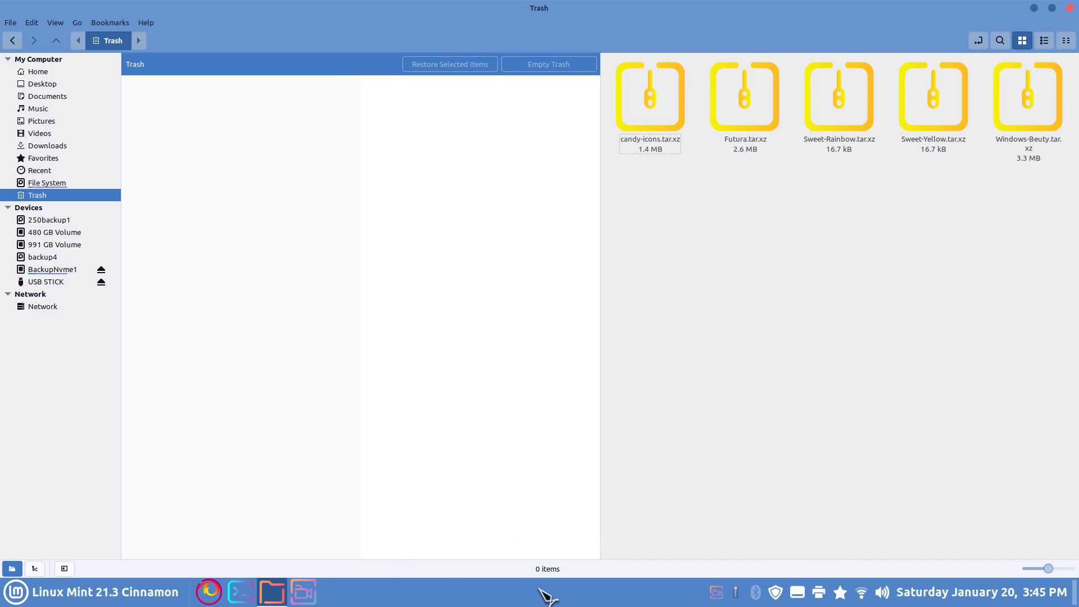
Open the Themes settings in System Settings
right_click(486, 597)
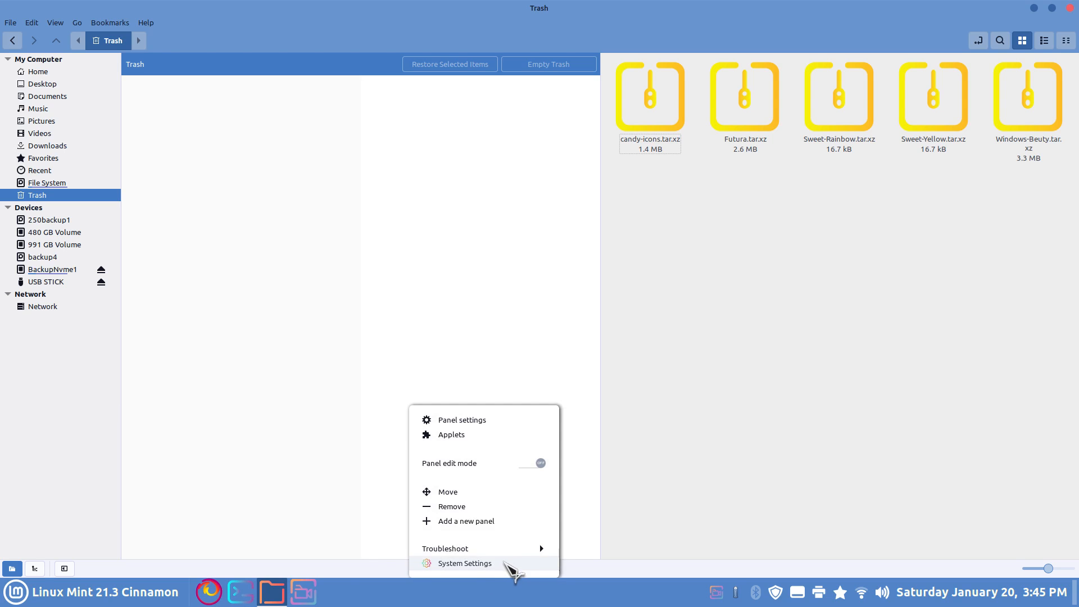
click(513, 568)
click(573, 204)
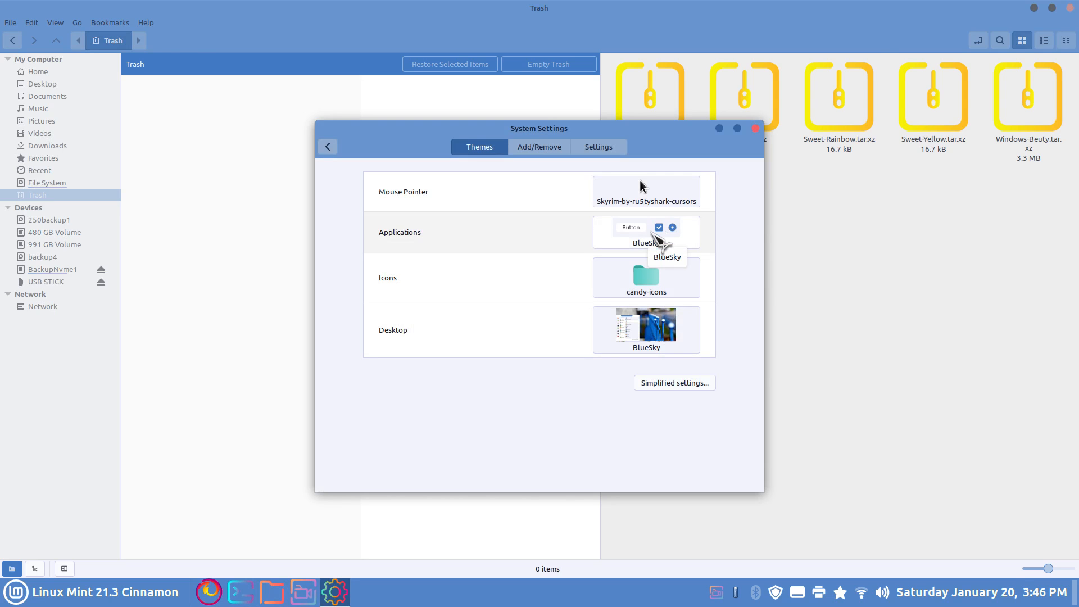
Try Sweet-Ambar-Blue-Dark-v40 as the Applications theme and as the Desktop theme
click(646, 236)
scroll(871, 368, down, 3)
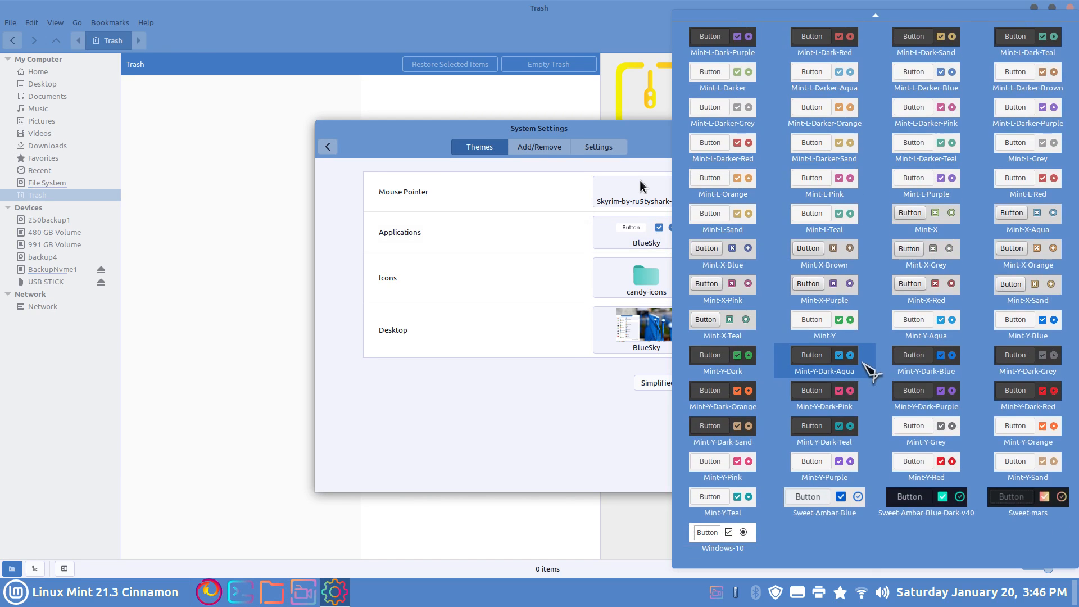
click(907, 509)
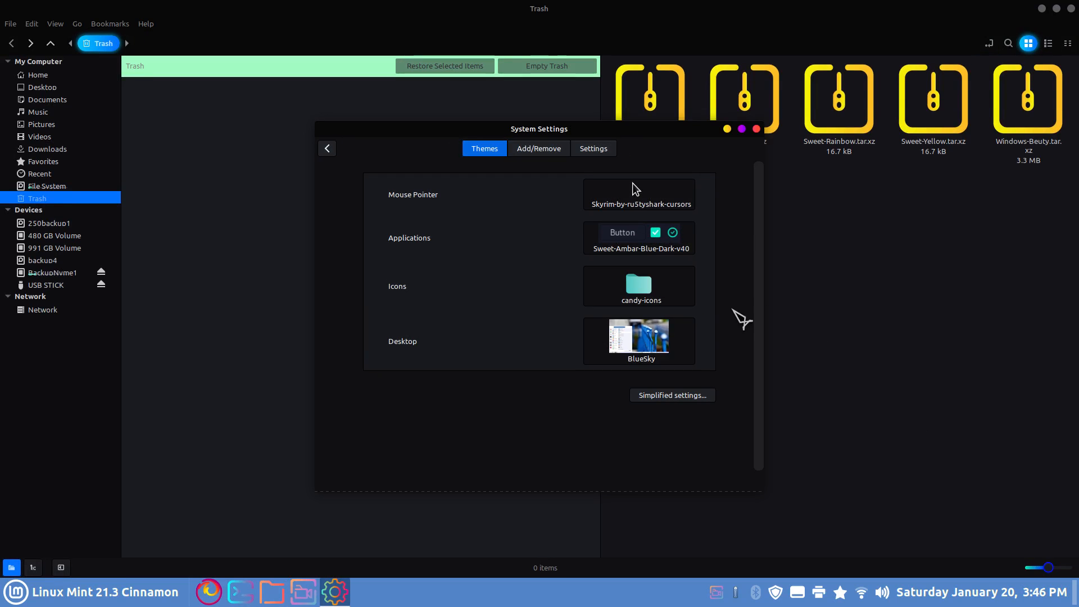
click(638, 337)
scroll(900, 427, down, 3)
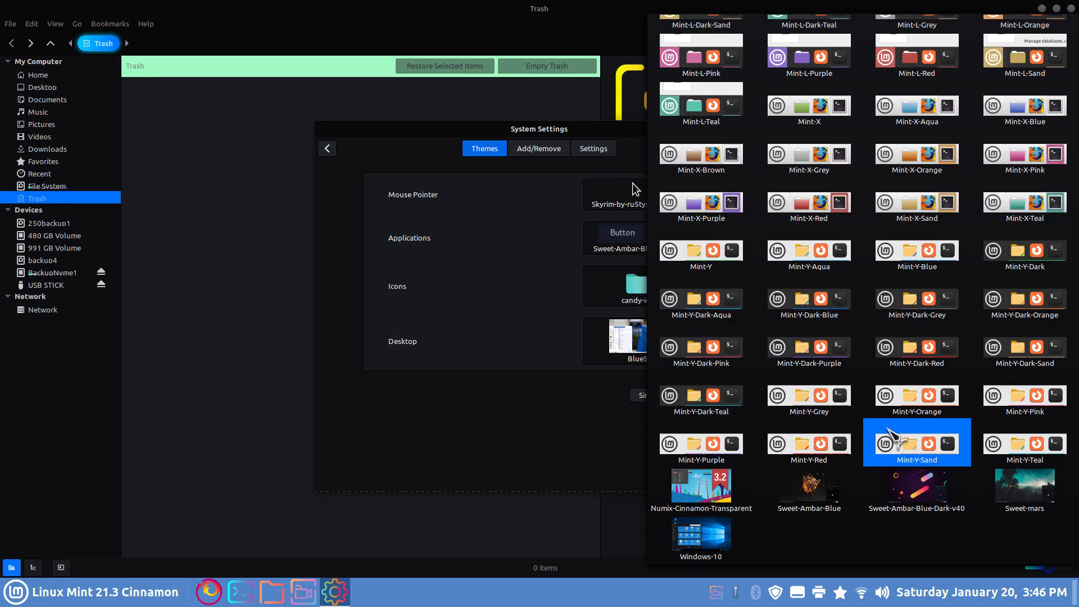
click(929, 483)
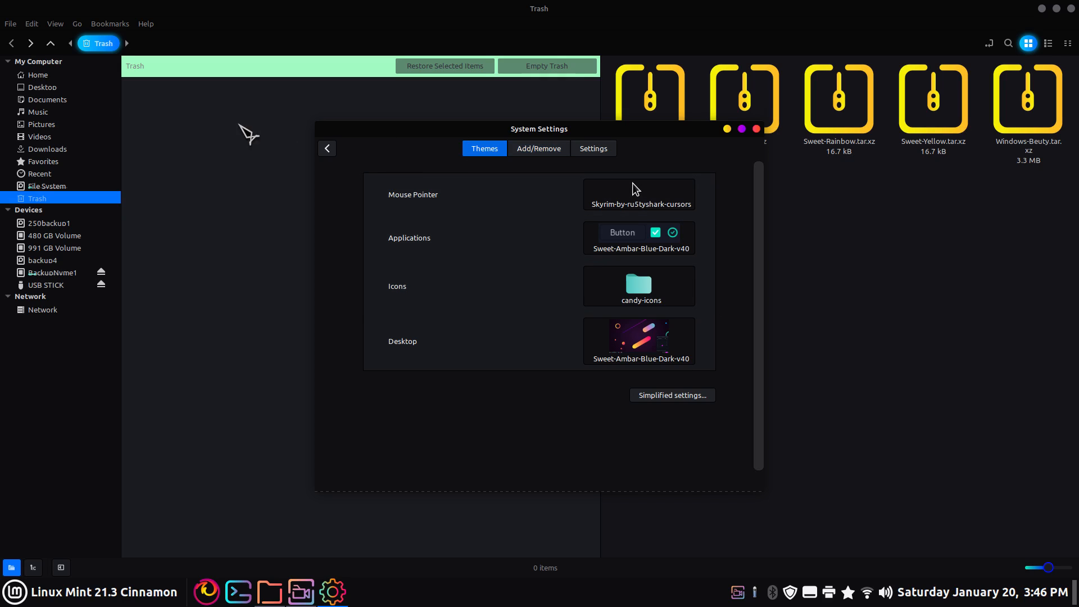
Open the .themes folder in Home and select the Sweet-Ambar-Blue-Dark-v40 folder
click(56, 76)
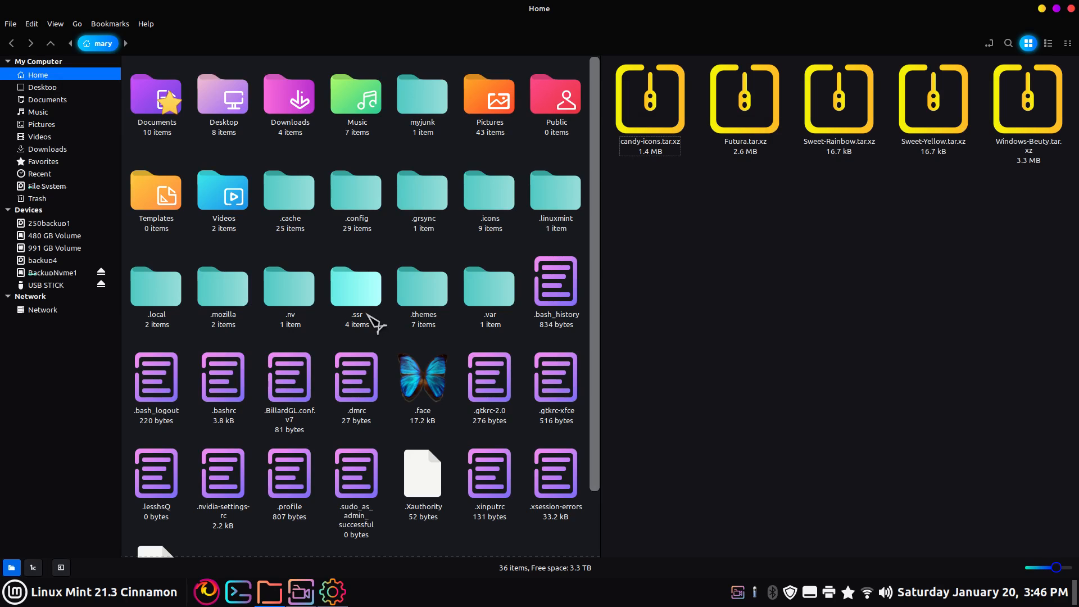
double_click(421, 289)
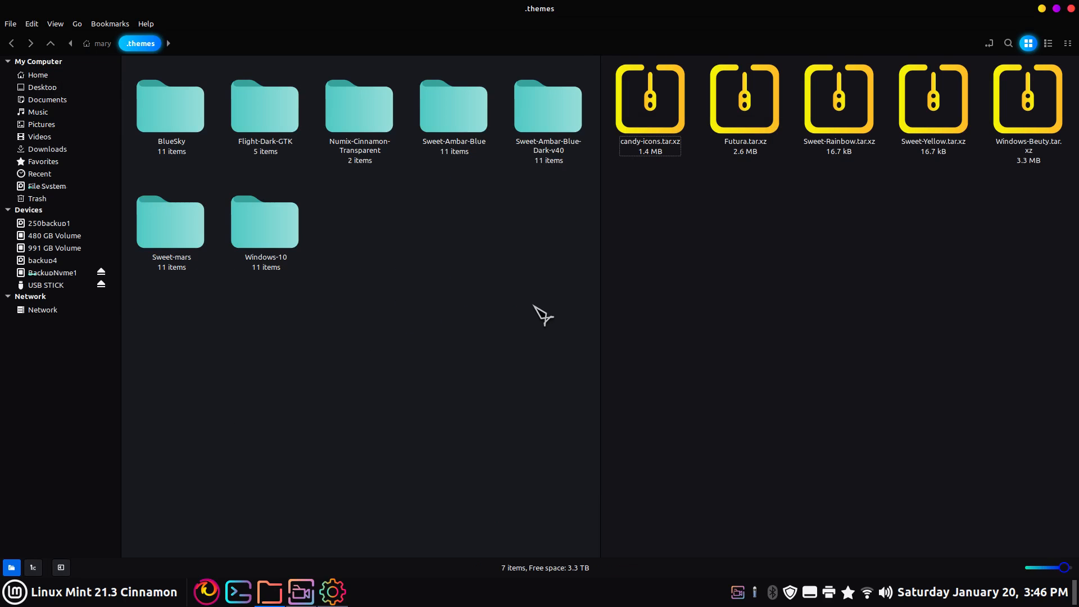
click(559, 112)
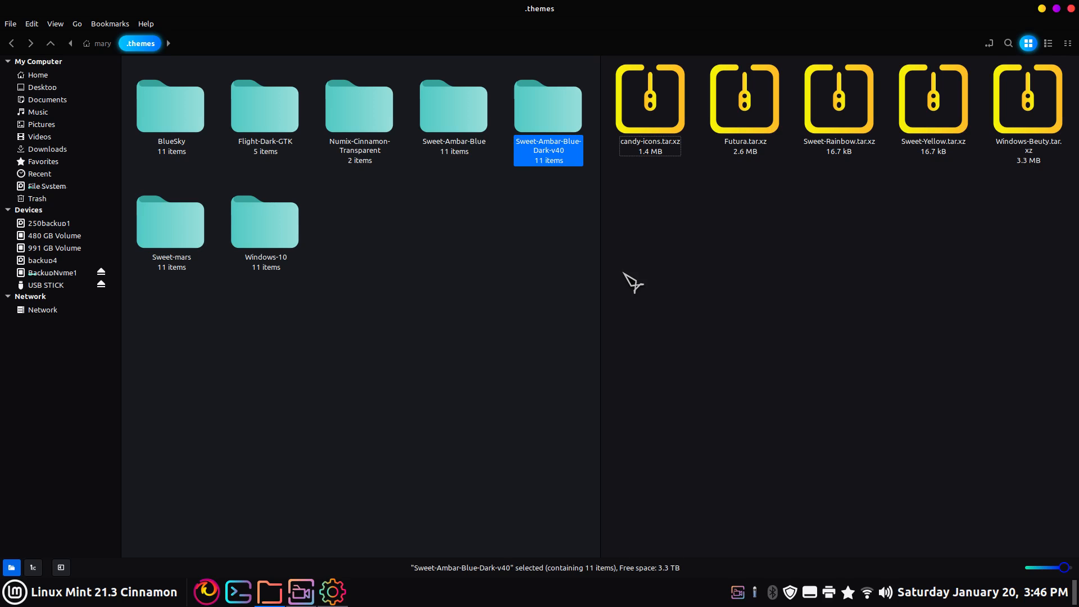
Move the System Settings window lower and set the Desktop and Applications themes to Sweet-Ambar-Blue
click(332, 591)
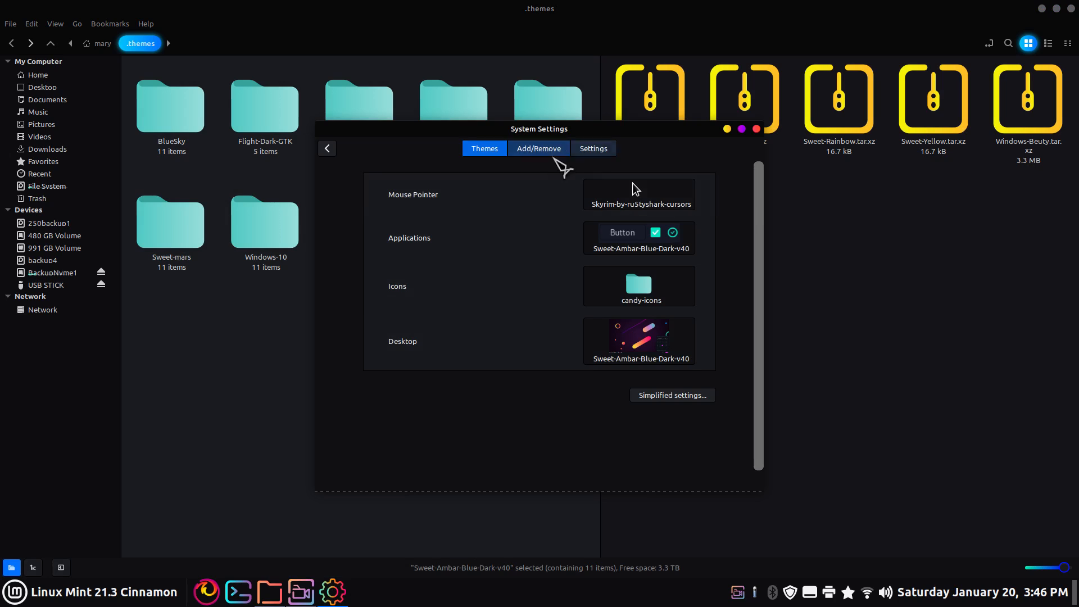
drag(429, 143, 451, 227)
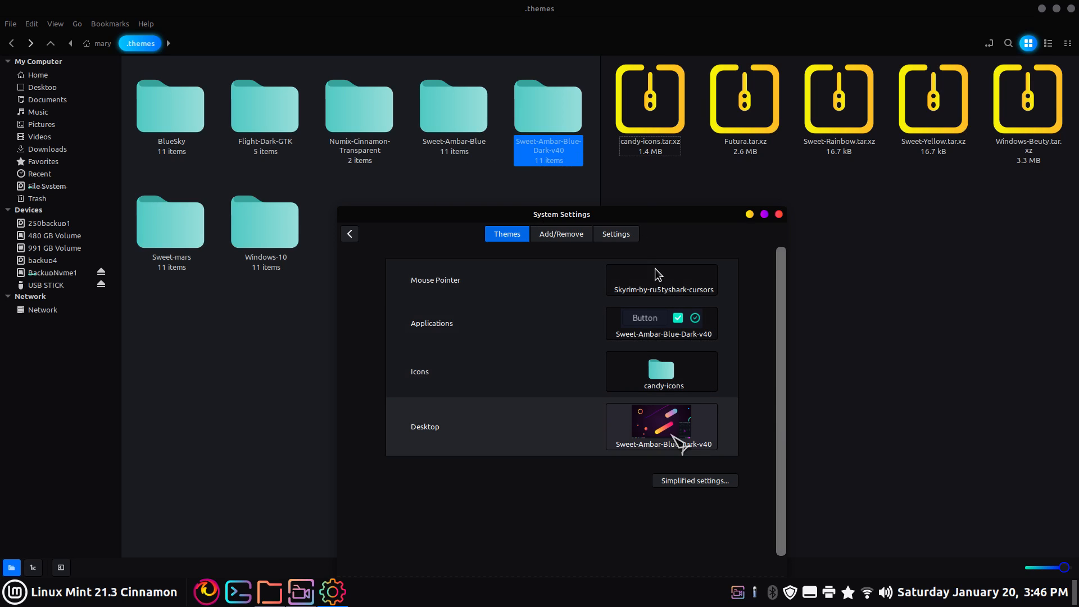
click(672, 436)
scroll(778, 446, down, 5)
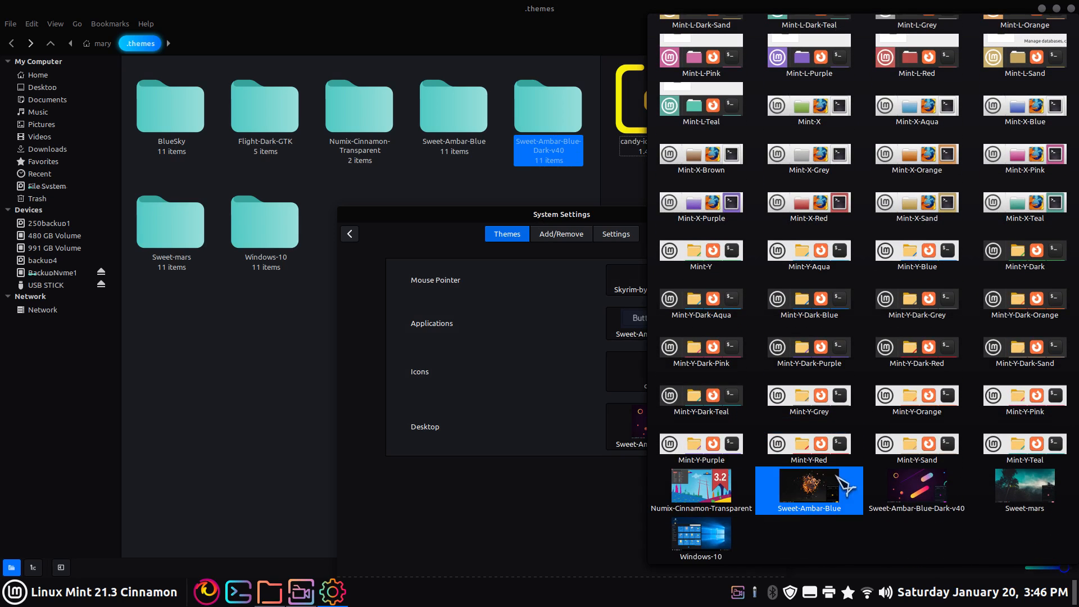
click(812, 491)
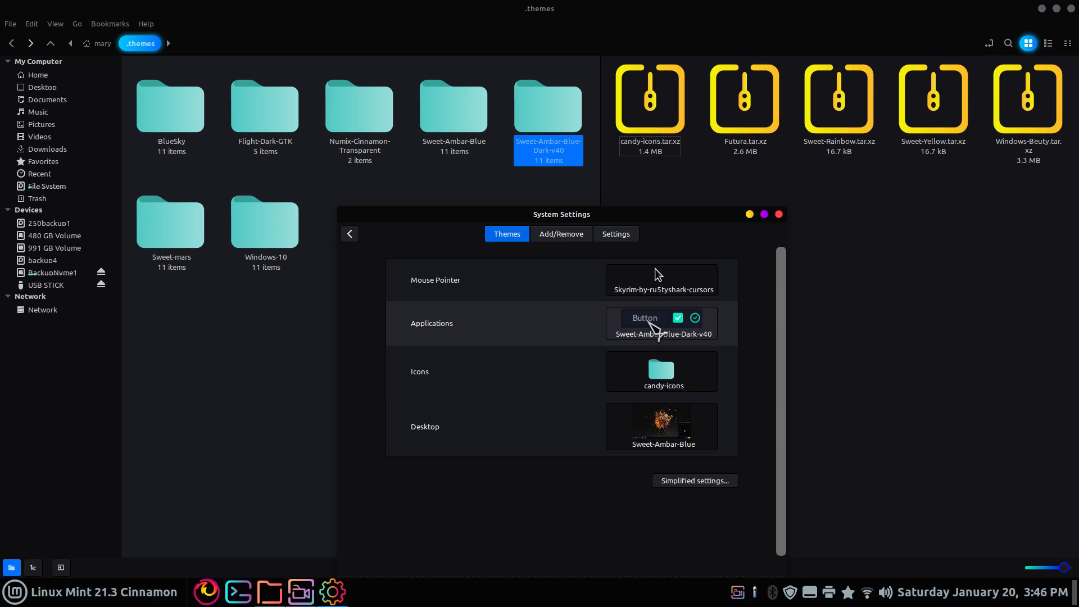
click(653, 328)
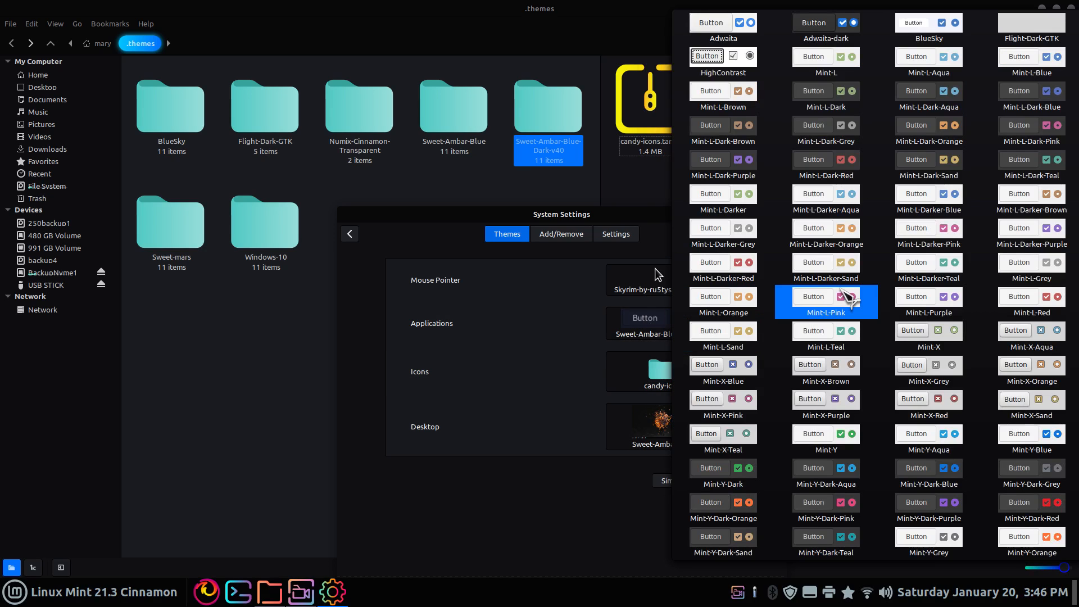
scroll(820, 478, down, 3)
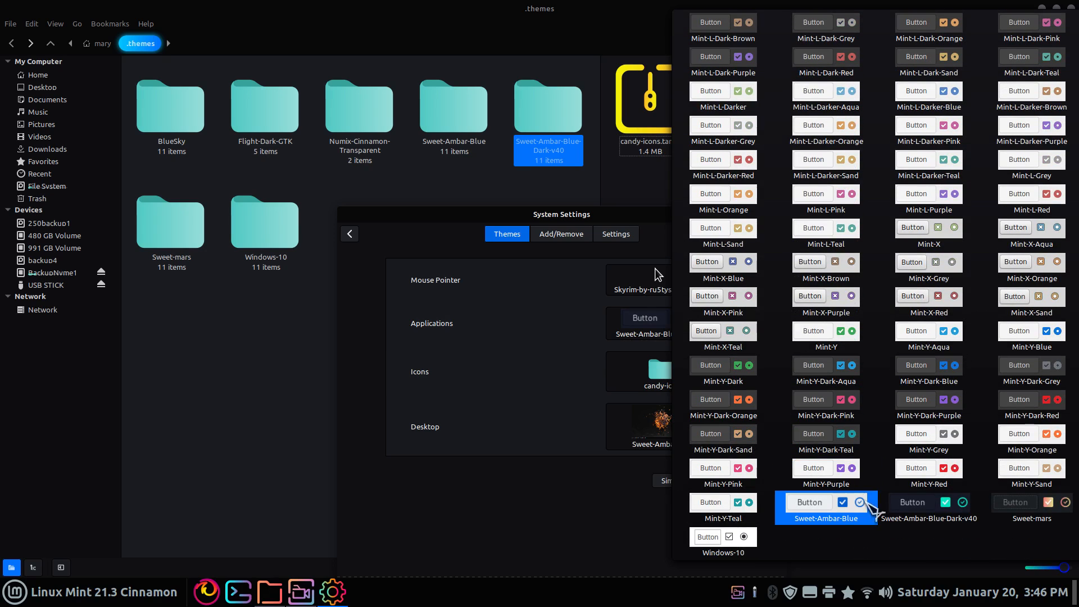
click(834, 509)
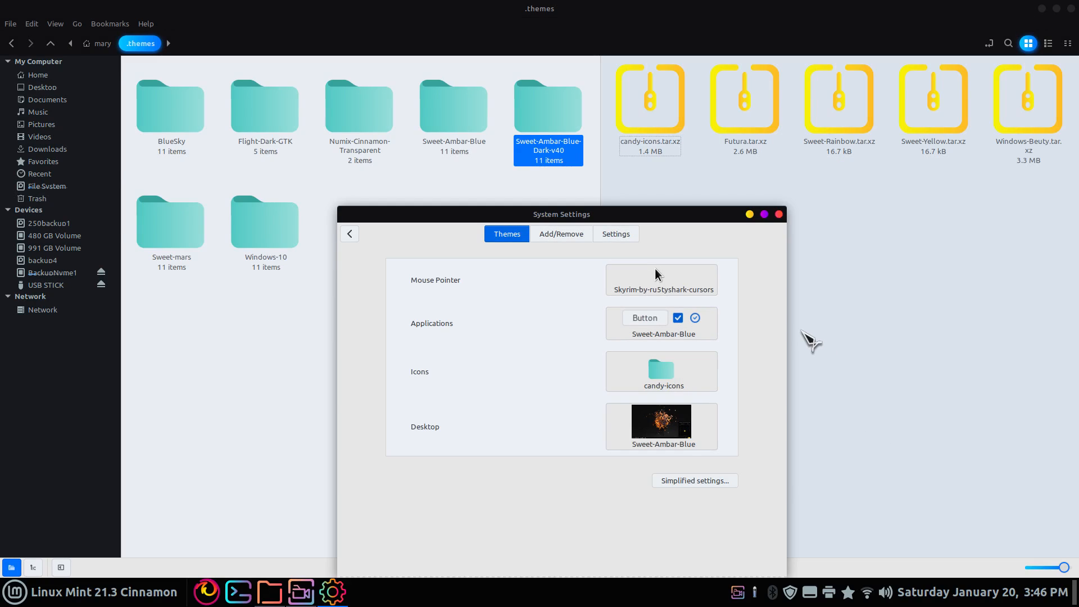
Select the Sweet-Ambar-Blue folder in .themes and set the Icons theme to Futura in System Settings
click(451, 126)
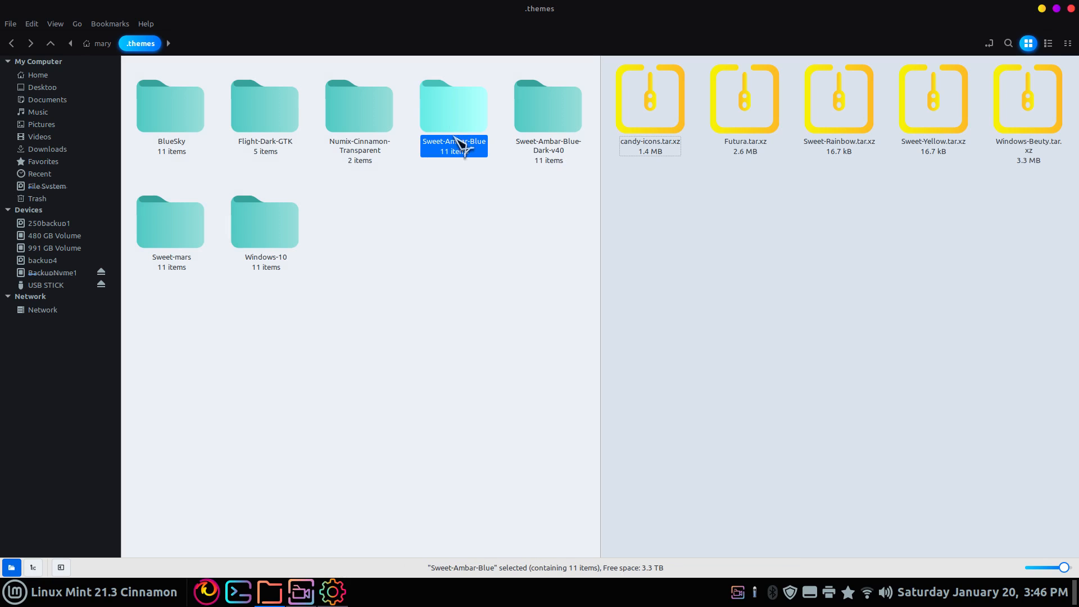
click(347, 592)
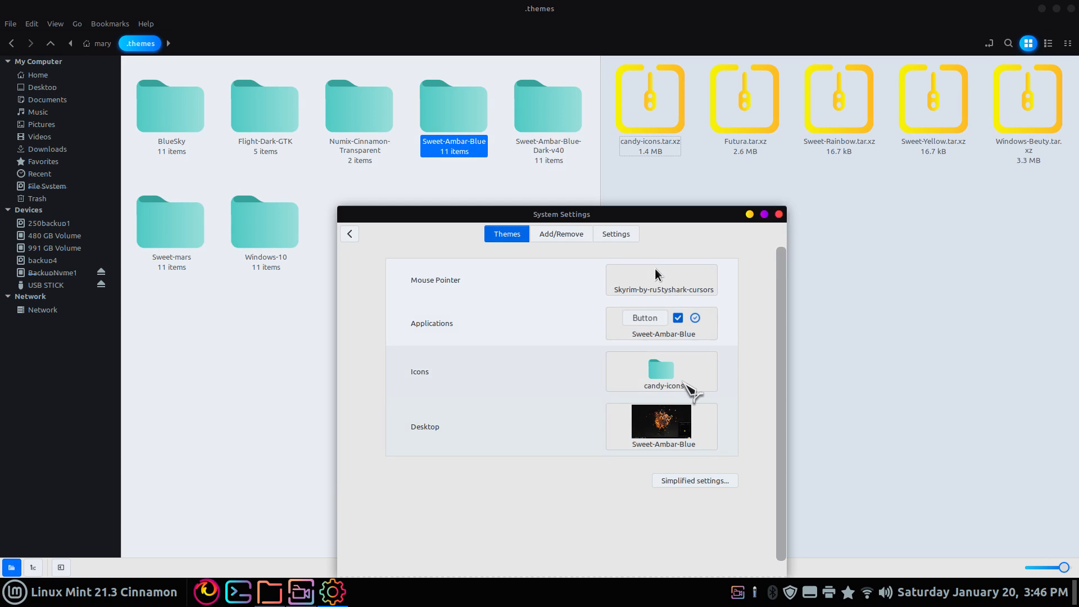
click(680, 376)
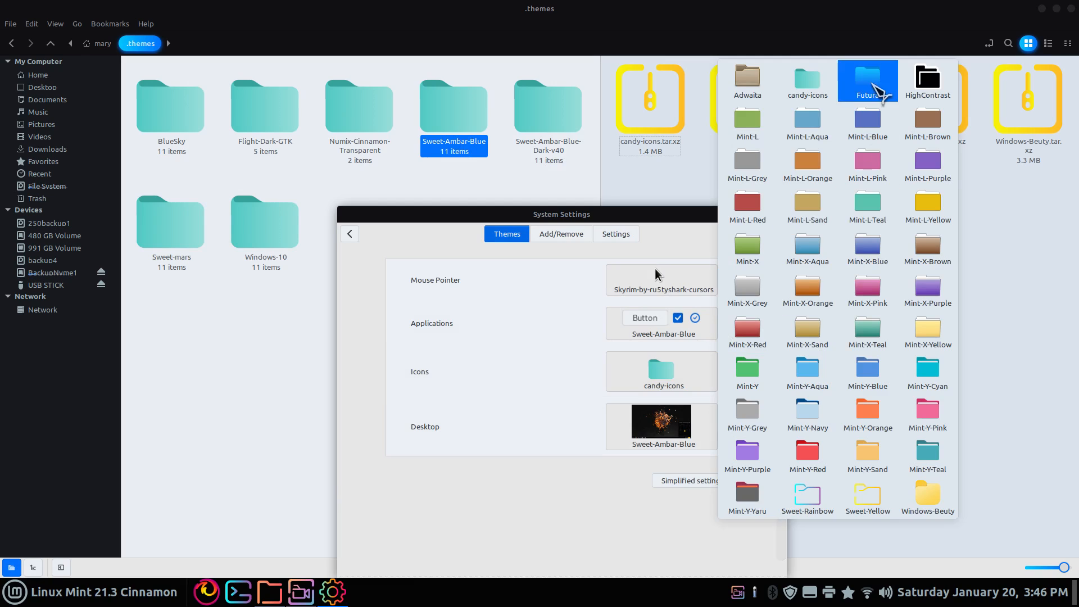
click(871, 85)
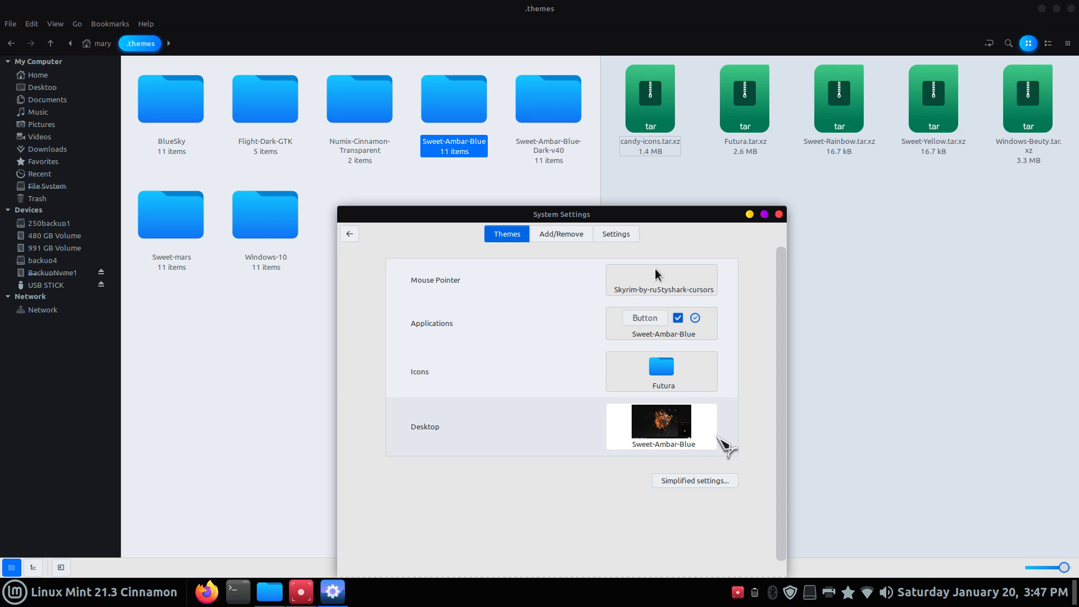
Set both the Desktop theme and the Applications theme to BlueSky
click(693, 433)
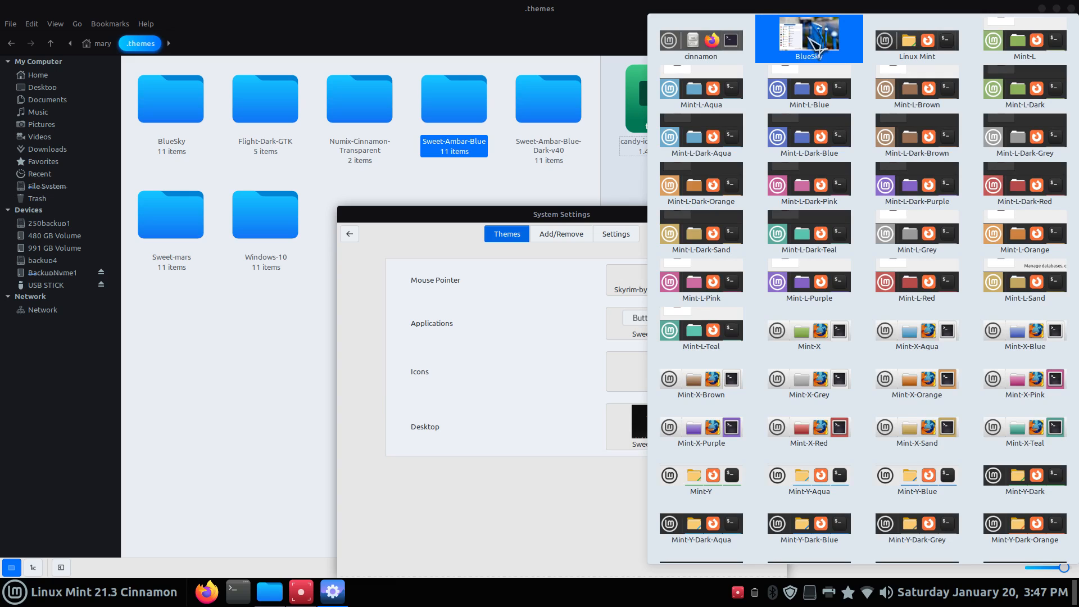
click(812, 44)
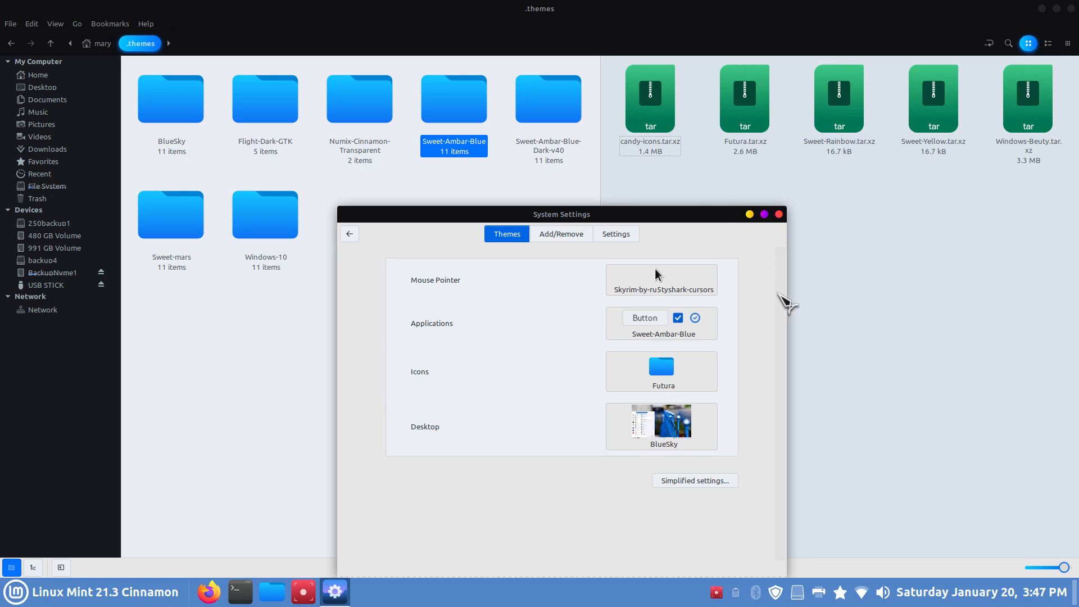
click(686, 330)
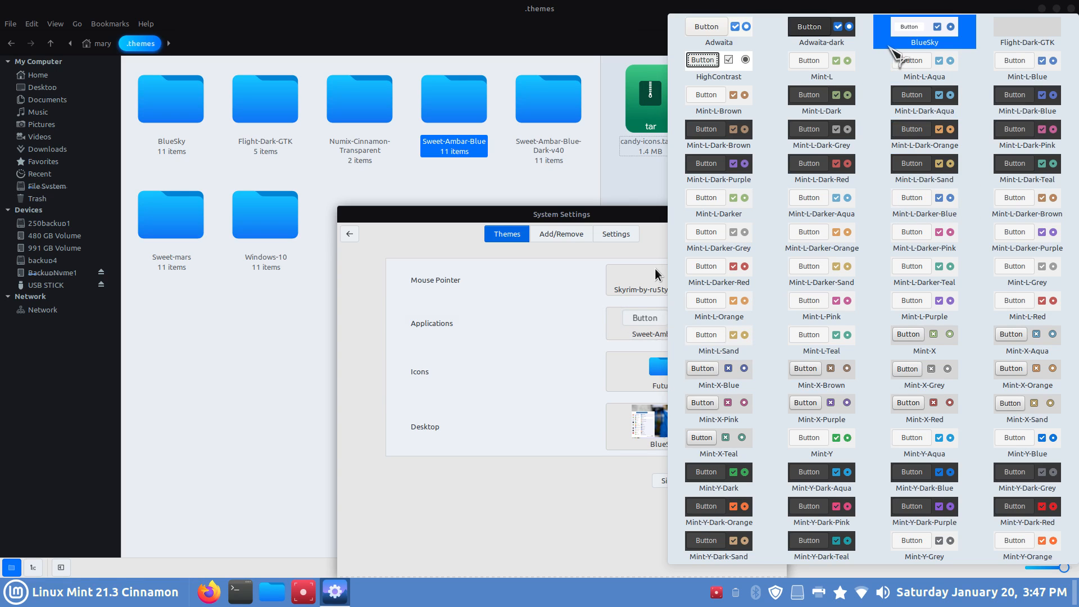
click(907, 41)
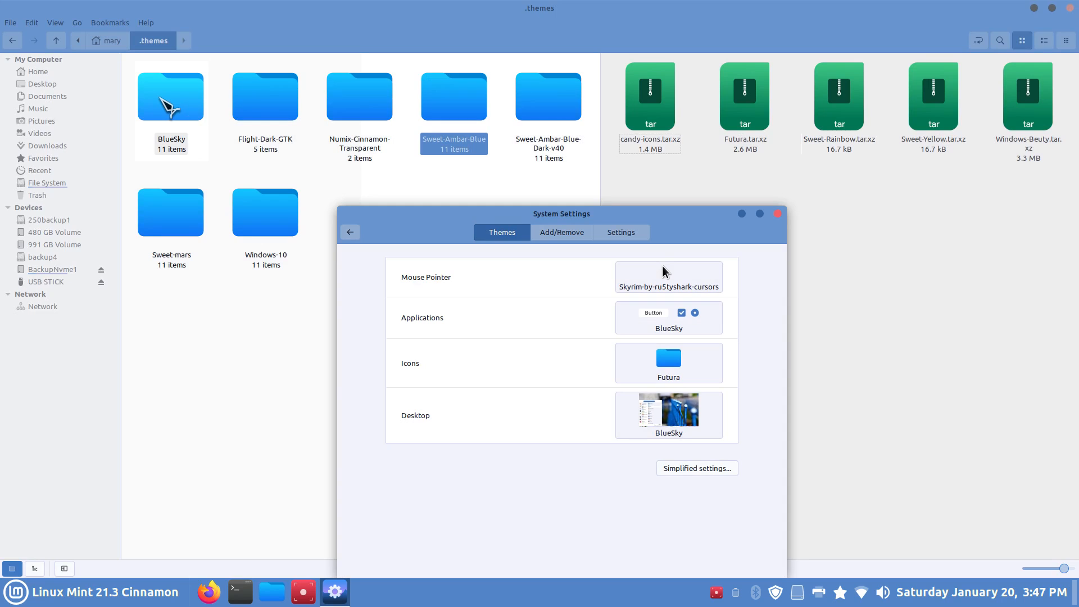
Select the BlueSky folder in .themes and open the .icons folder in Home
click(183, 111)
click(346, 602)
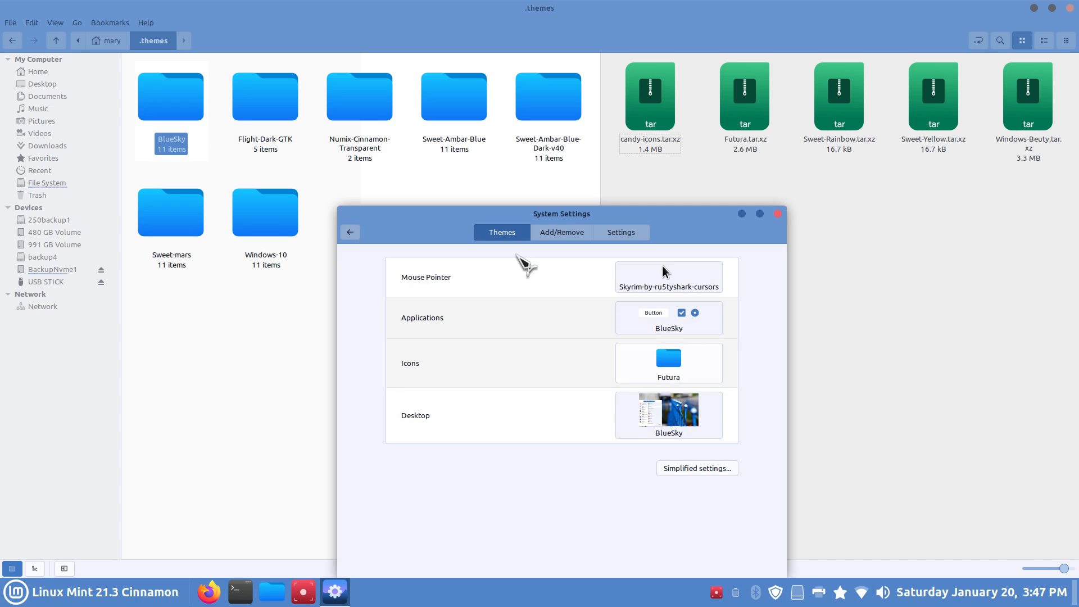
click(104, 43)
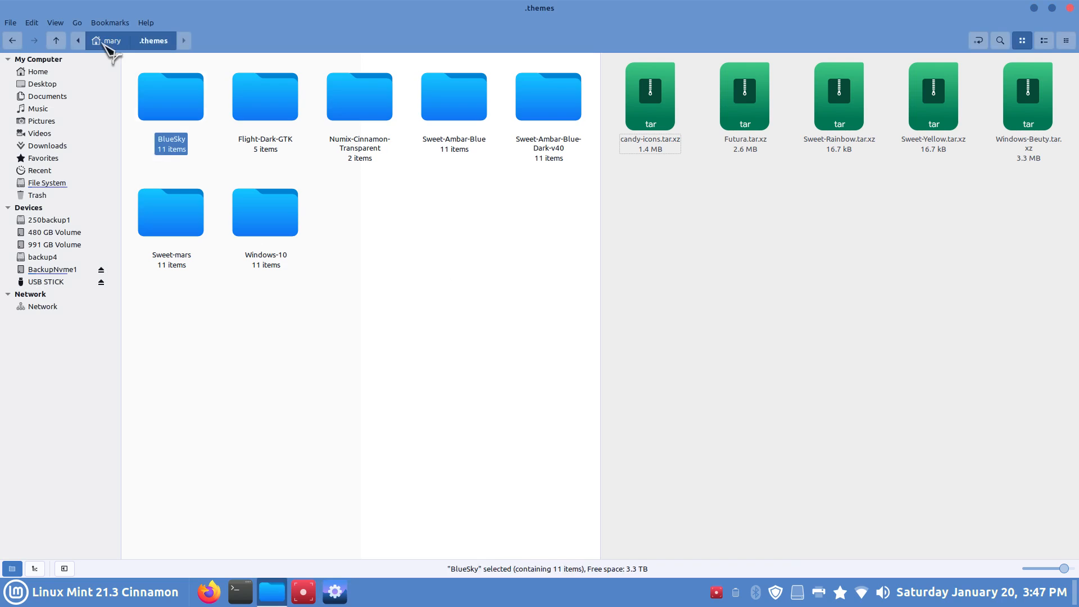
double_click(477, 193)
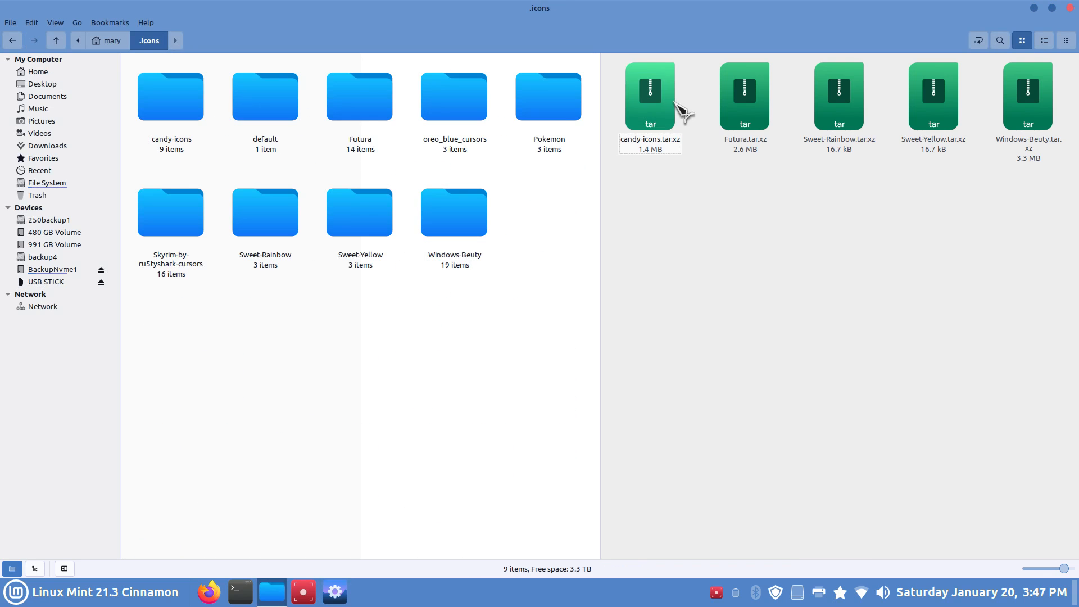
Show Downloads in a single pane and move all five icon set archives out of the iconsets folder into Downloads
click(47, 145)
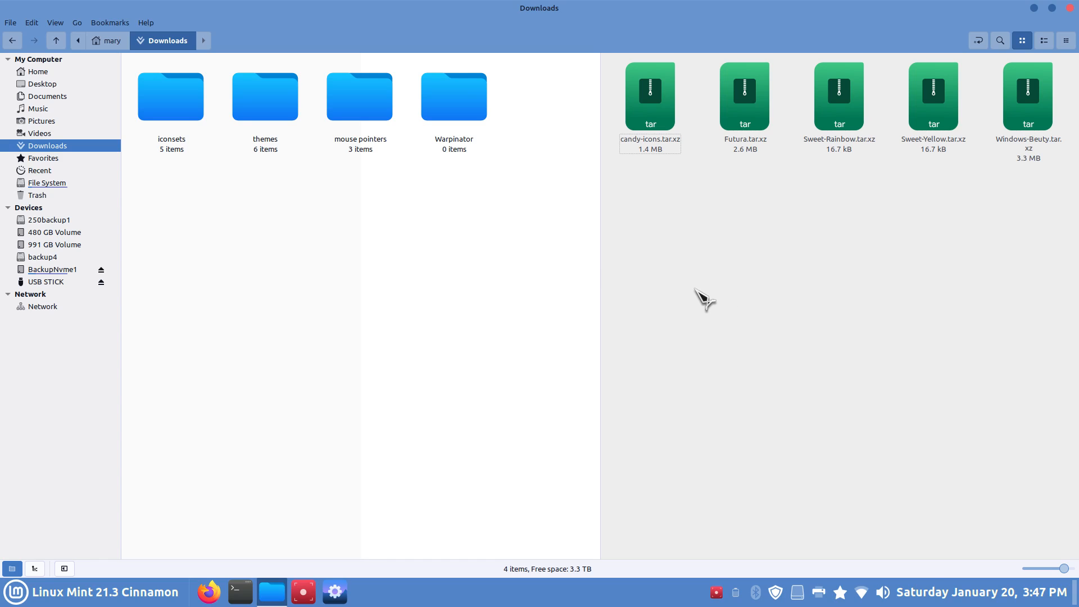
key(F3)
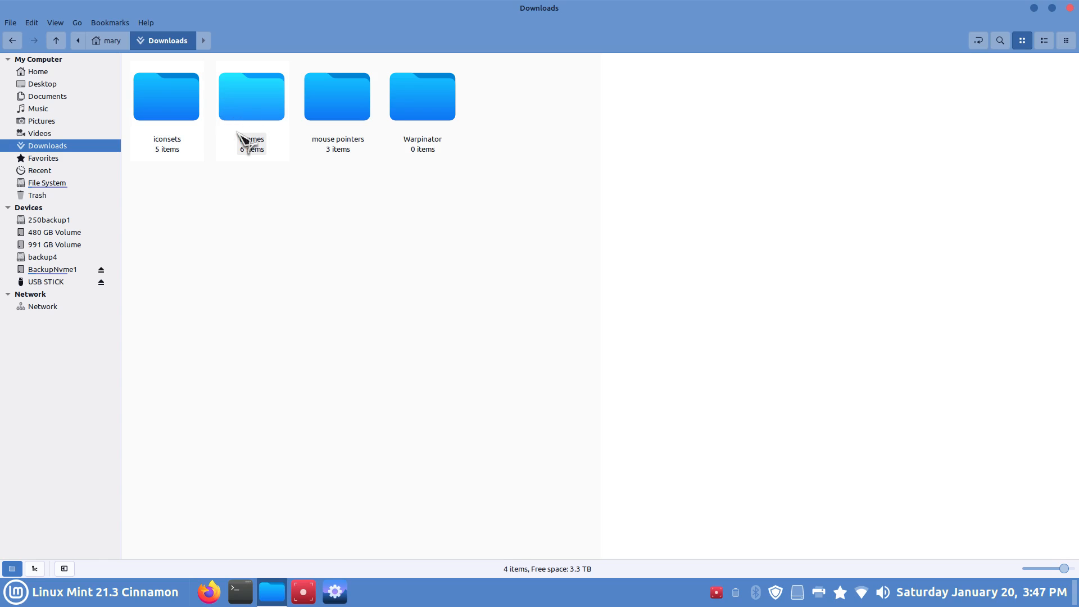
double_click(185, 110)
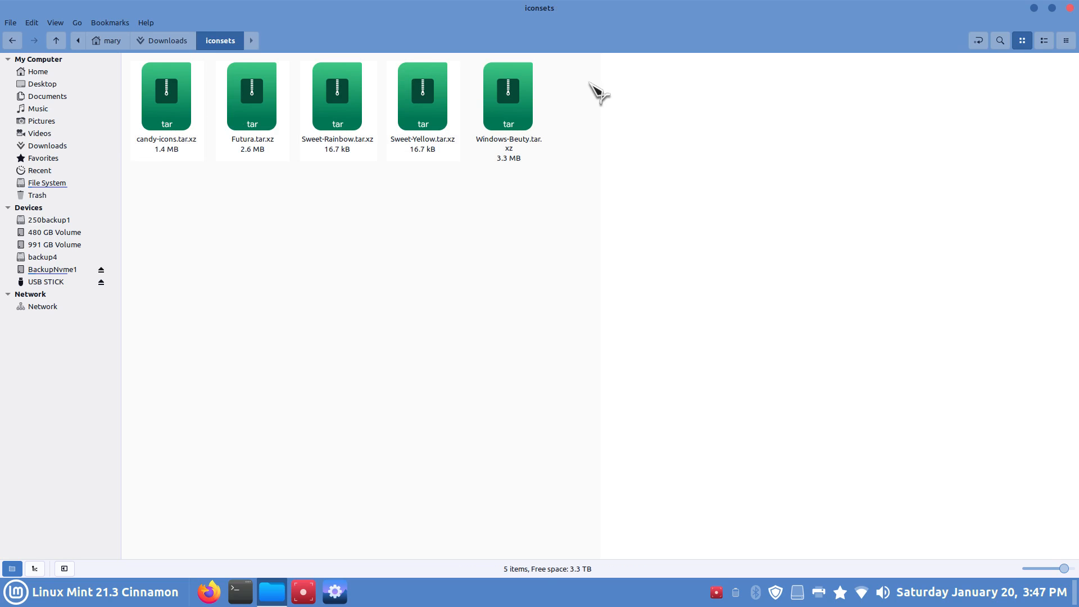
drag(593, 85, 159, 116)
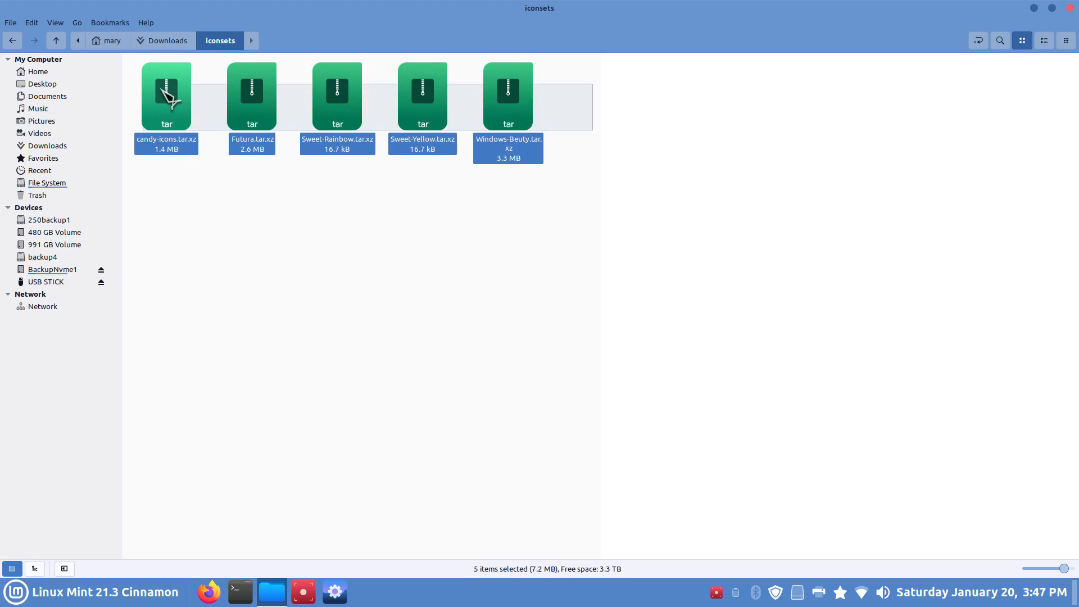
right_click(166, 85)
click(205, 141)
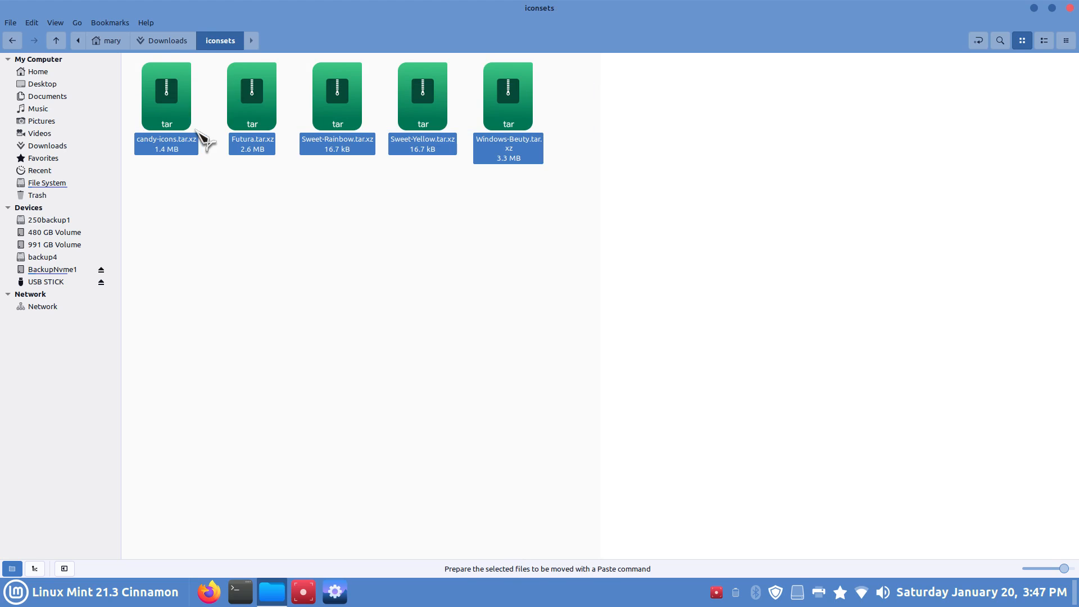
click(161, 41)
right_click(199, 267)
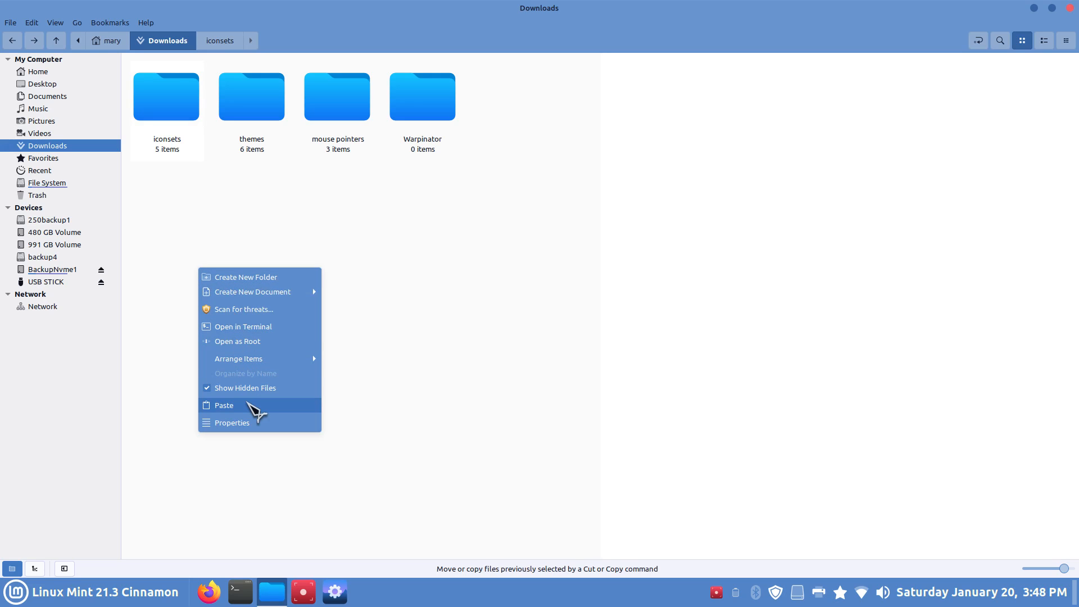
click(252, 409)
Move all six theme archives out of the themes folder into Downloads
click(253, 91)
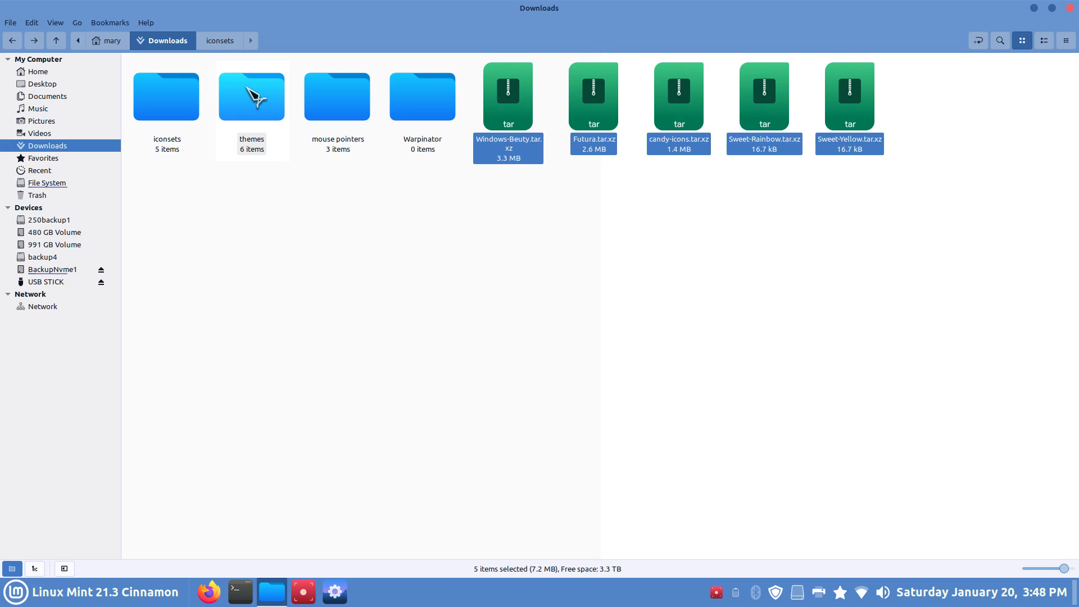
double_click(253, 96)
drag(715, 85, 104, 159)
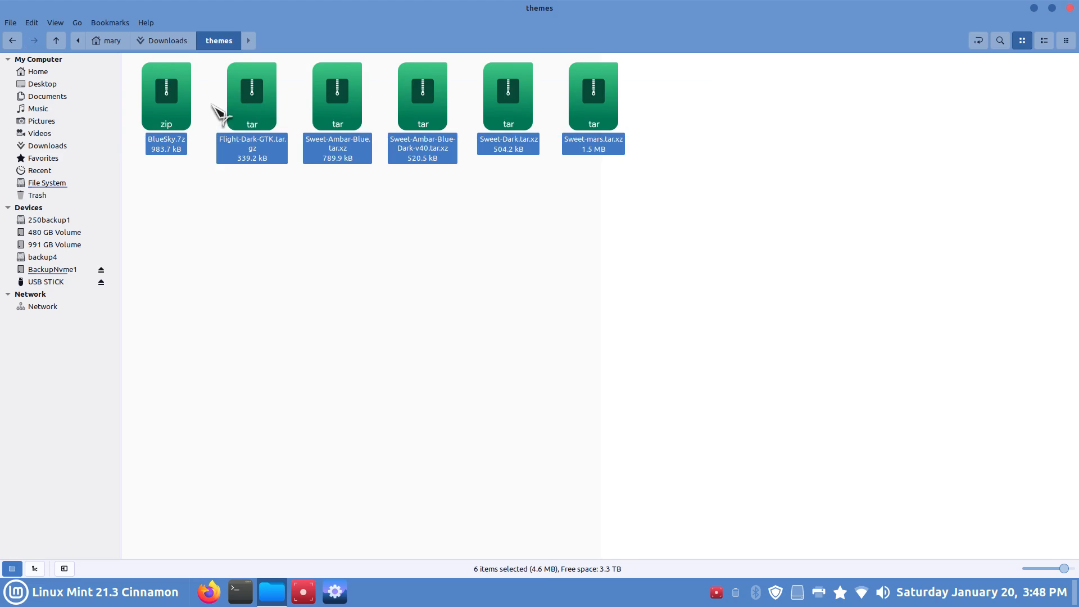
right_click(240, 90)
click(286, 138)
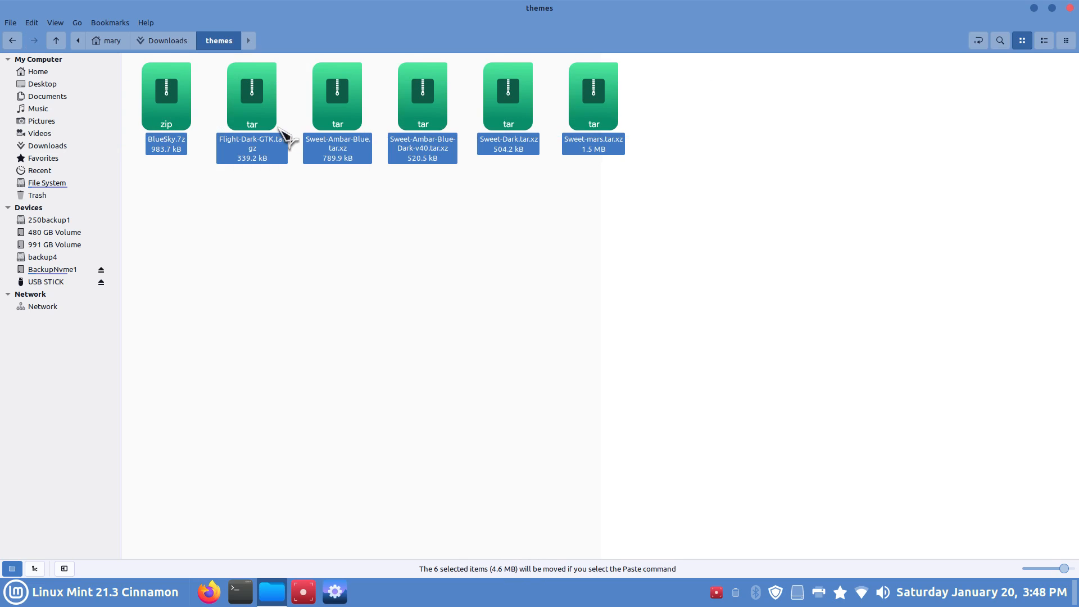
click(168, 41)
right_click(265, 248)
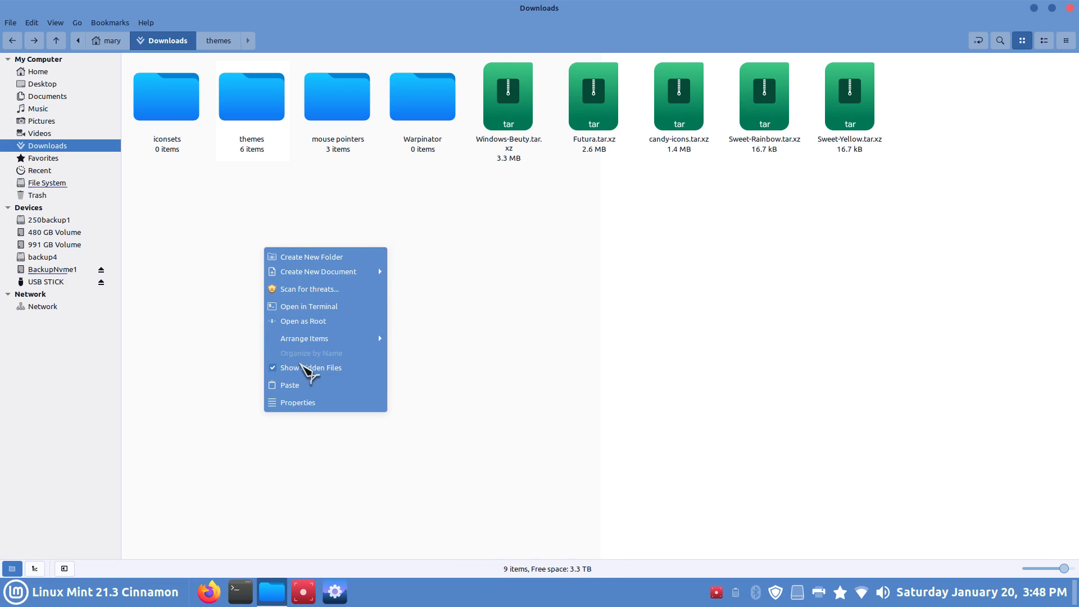
click(307, 387)
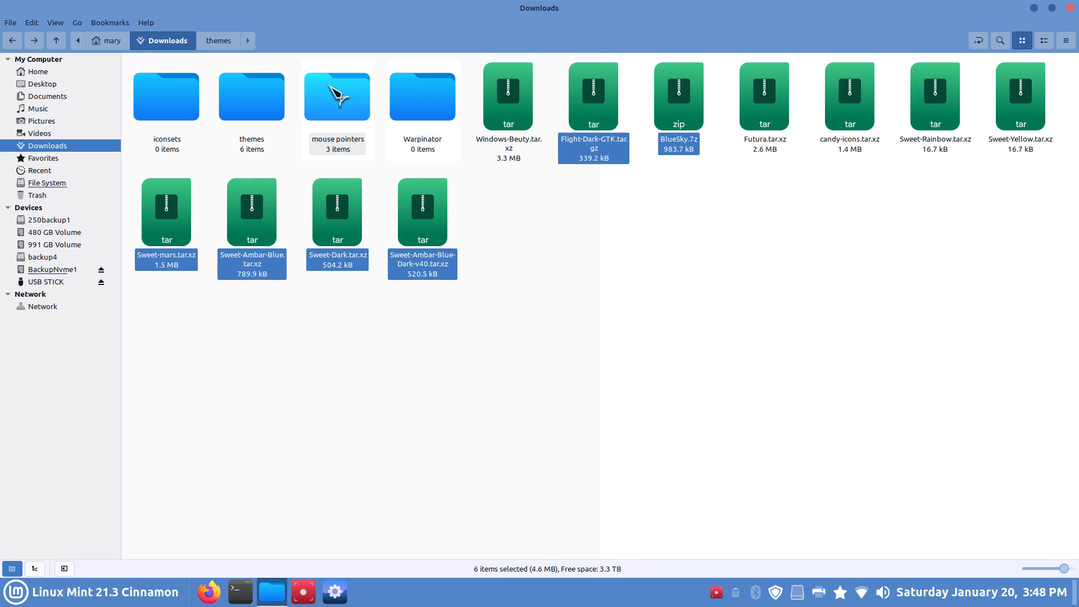
Move the oreo-blue-cursors, Pokemon and Skyrim-by-ru5tyshark-cursors archives from the mouse pointers folder into Downloads and clear the selection
double_click(339, 101)
drag(441, 89, 163, 104)
right_click(159, 98)
click(192, 156)
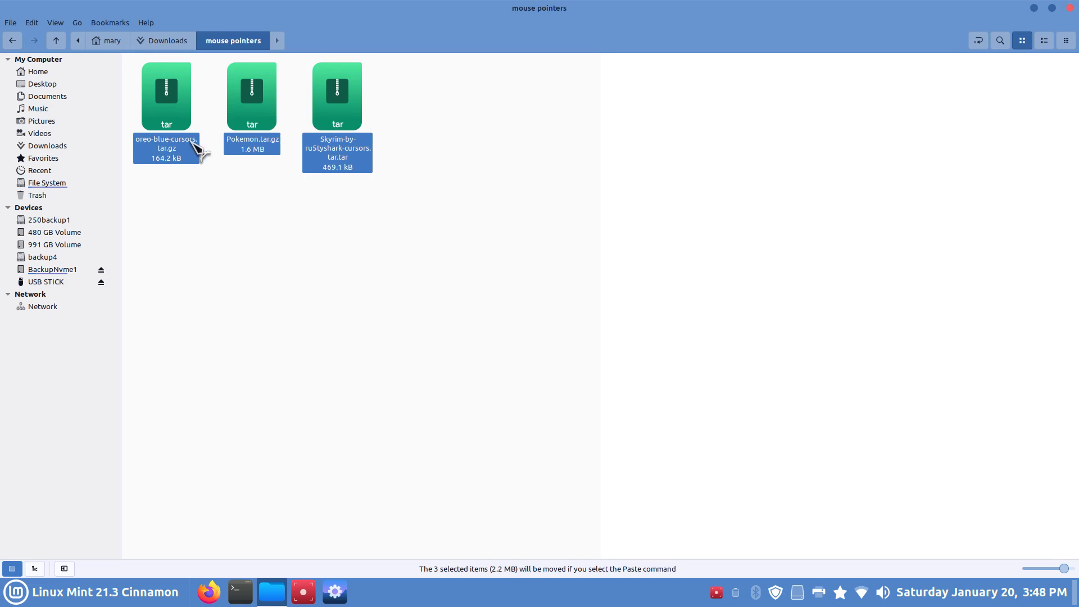
click(176, 42)
right_click(283, 326)
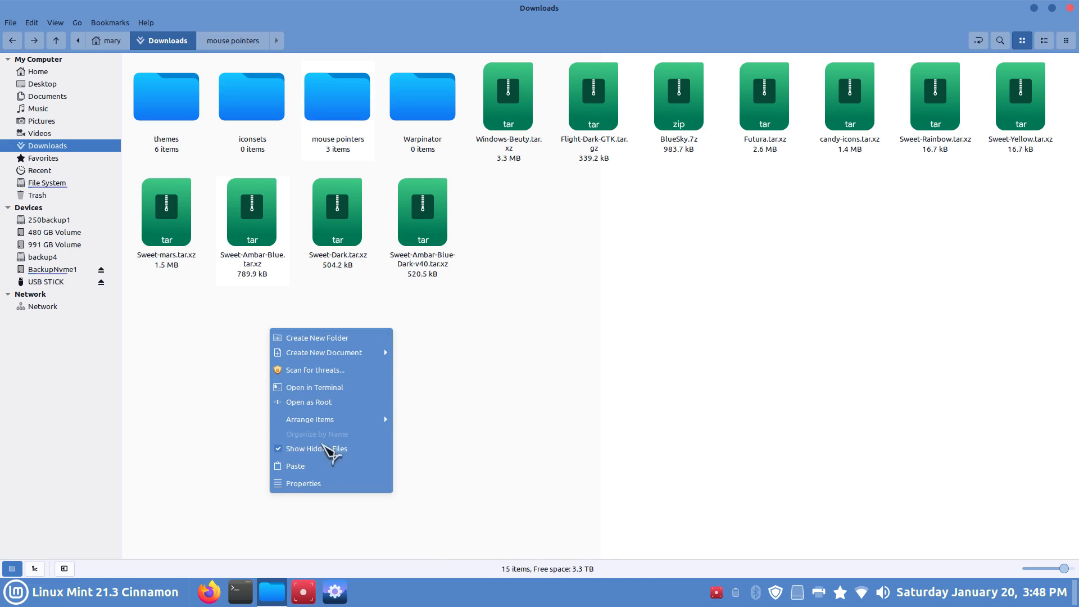
click(337, 466)
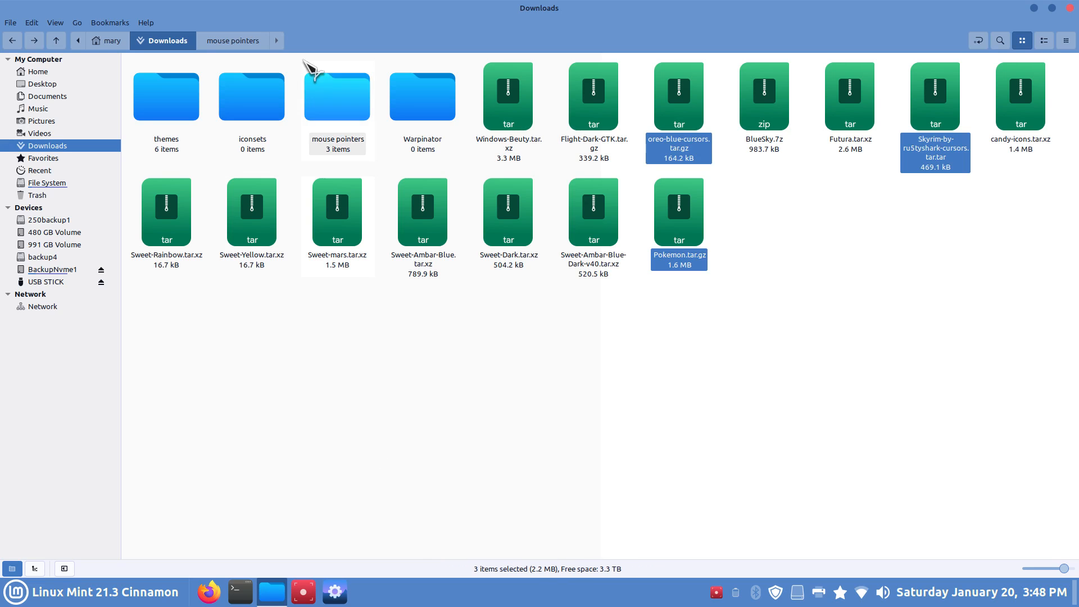
click(475, 378)
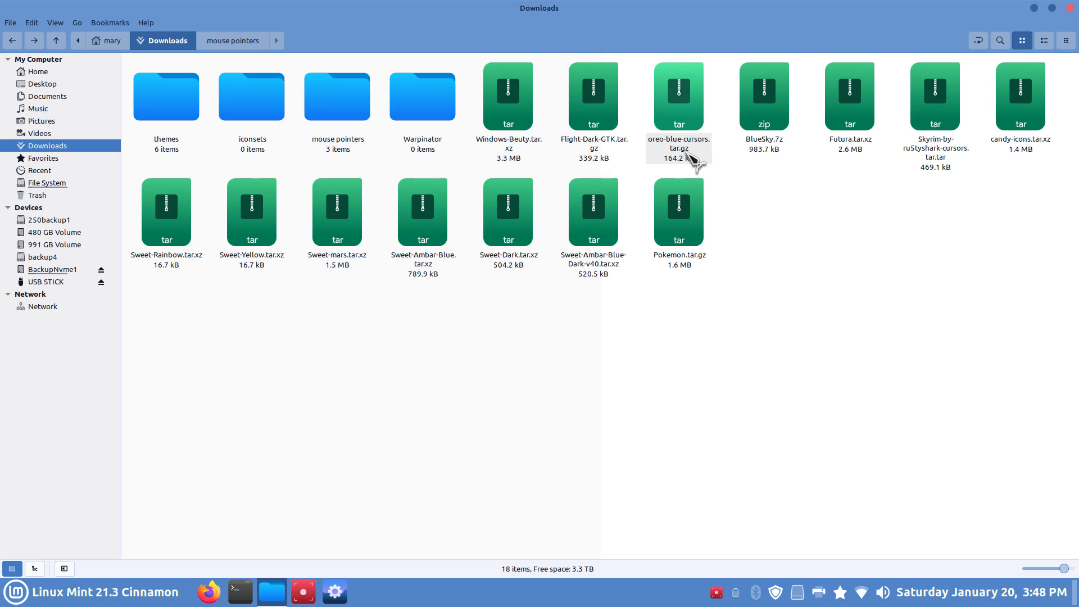
Examine the mixed archives in Downloads, selecting the oreo-blue-cursors, Skyrim-by-ru5tyshark-cursors, candy-icons and Futura files in turn
click(672, 118)
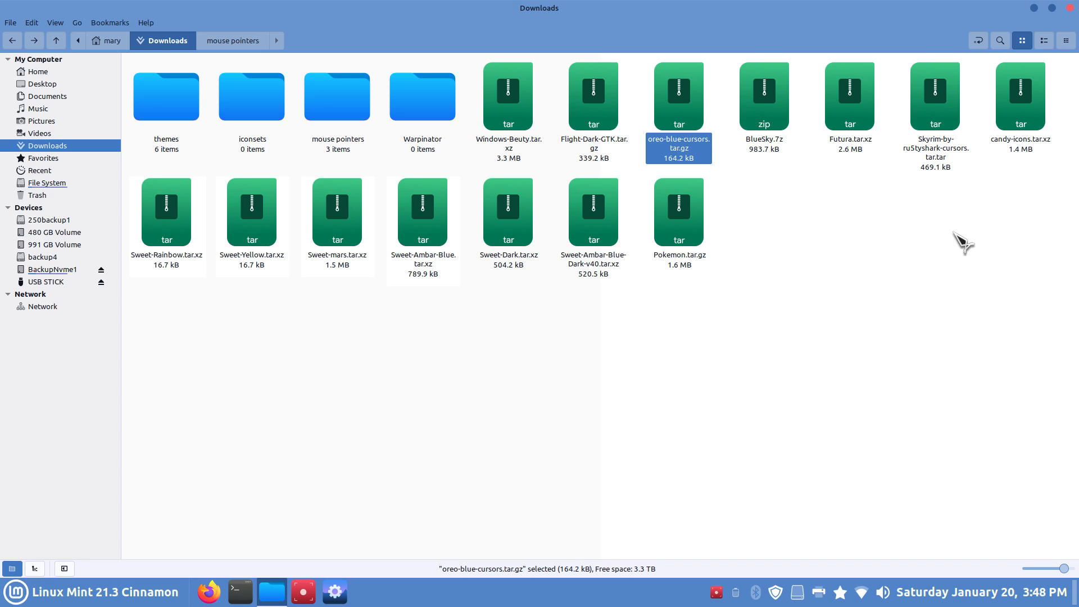
click(946, 117)
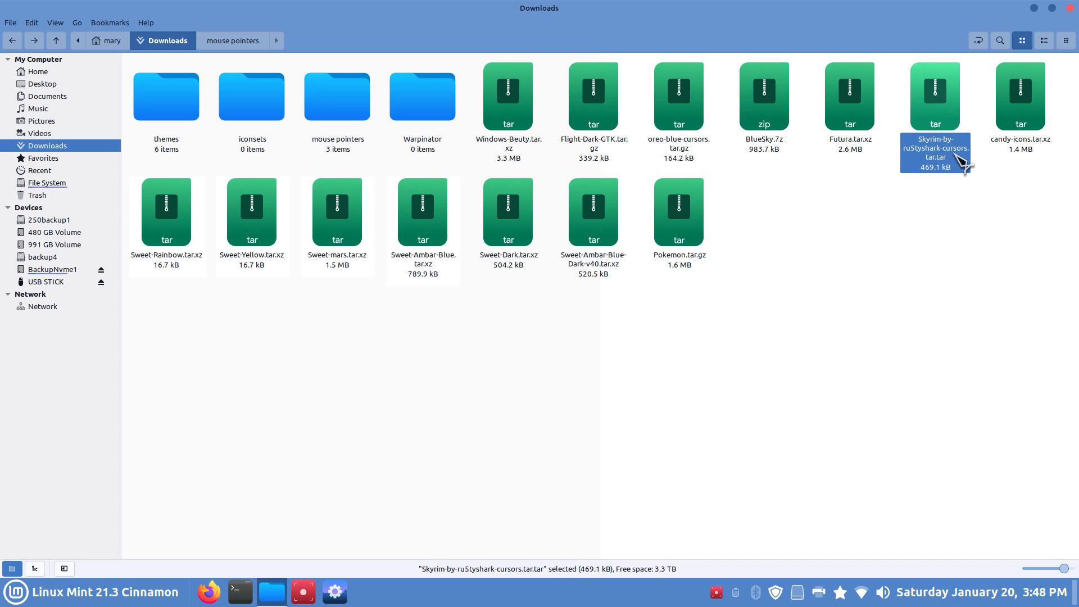
click(697, 151)
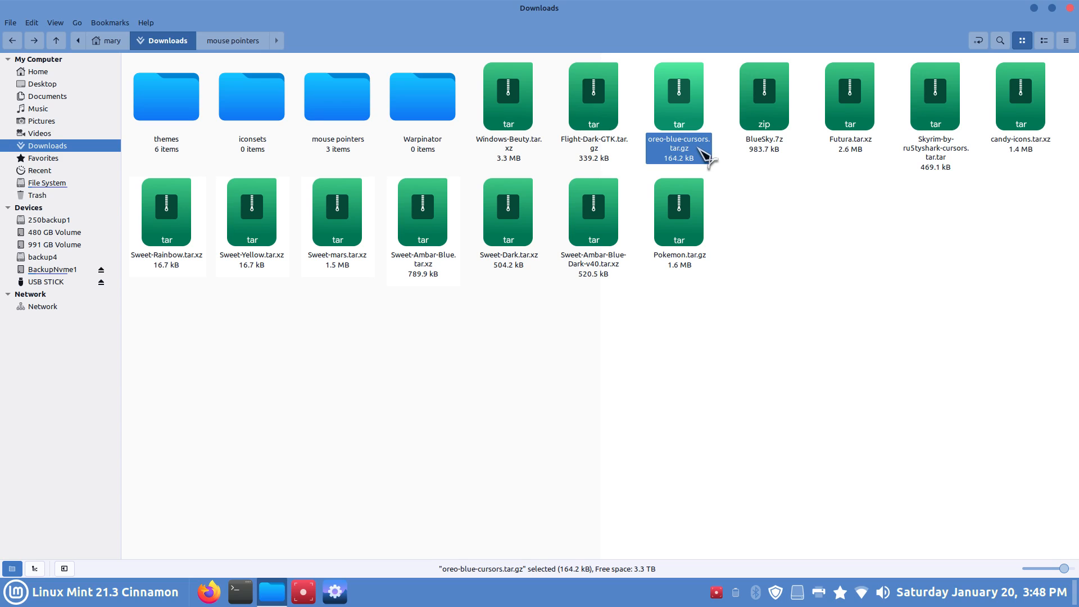
click(1017, 148)
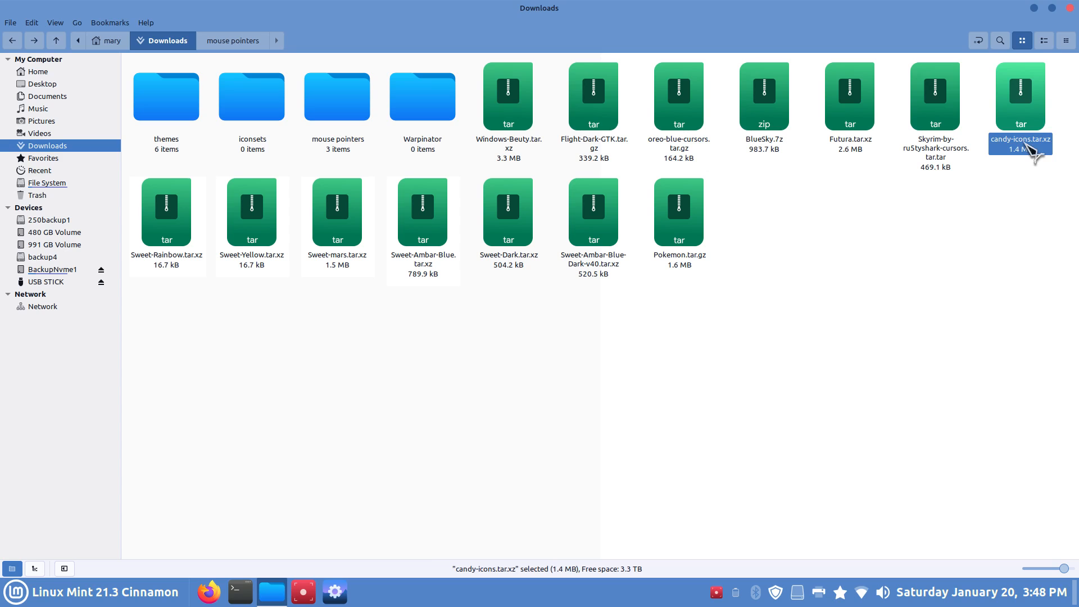
click(860, 149)
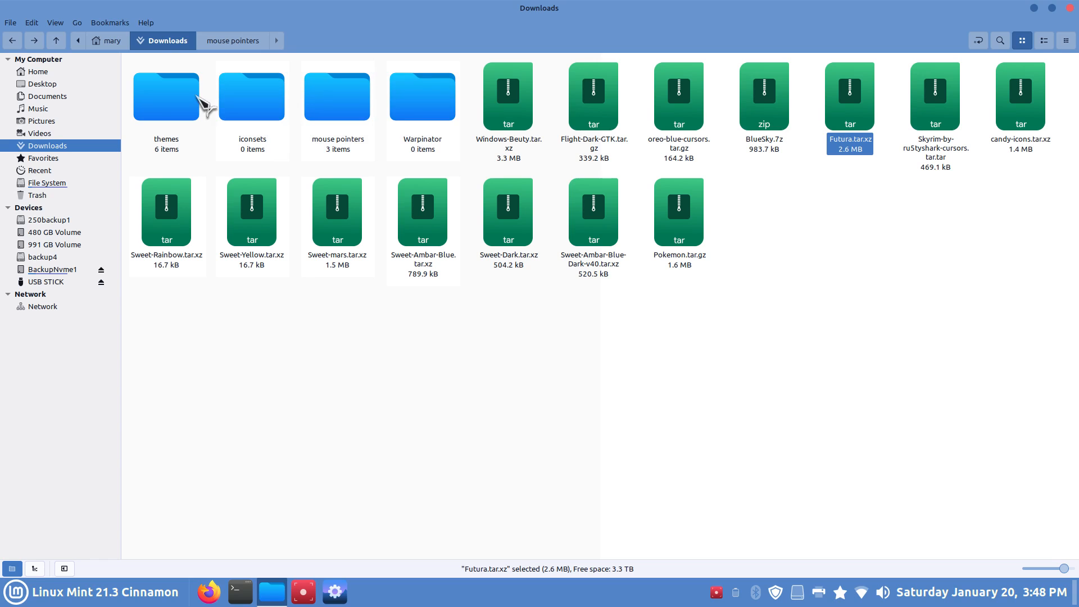
Close the Downloads file manager window and the System Settings window
click(1069, 8)
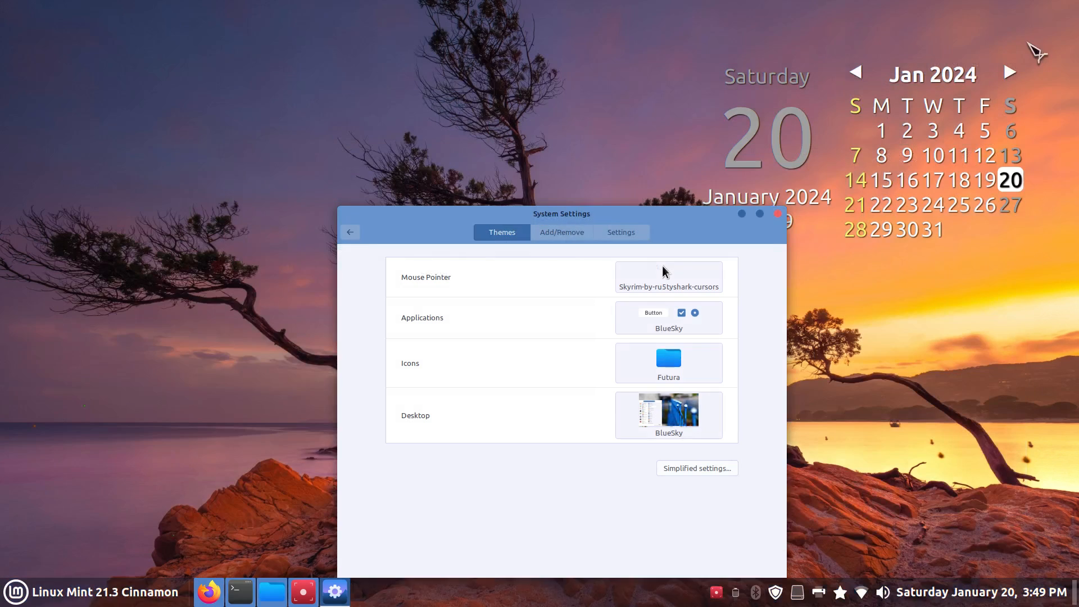
click(778, 214)
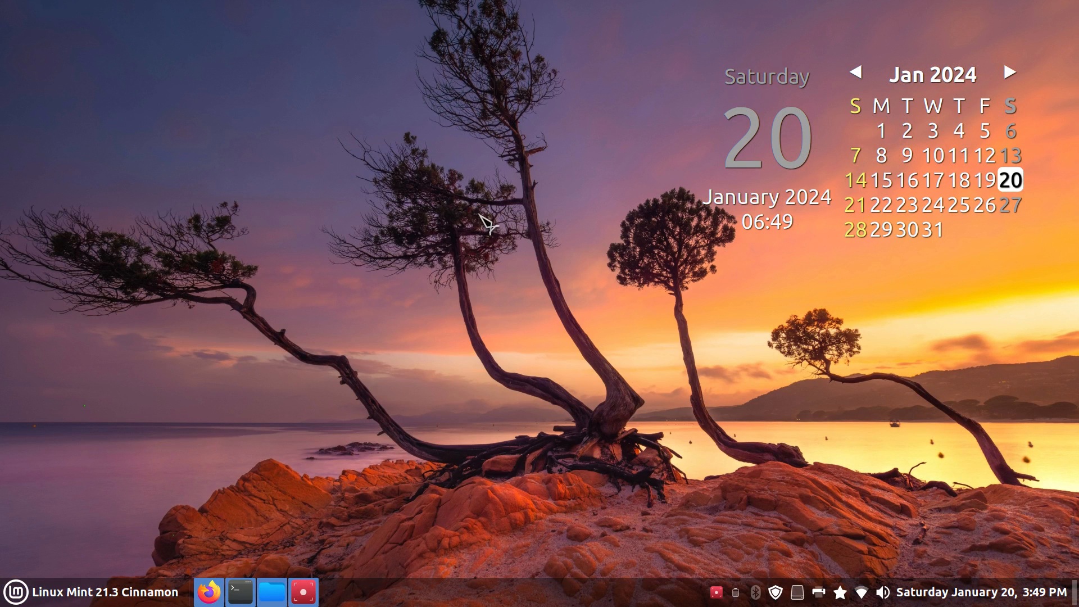